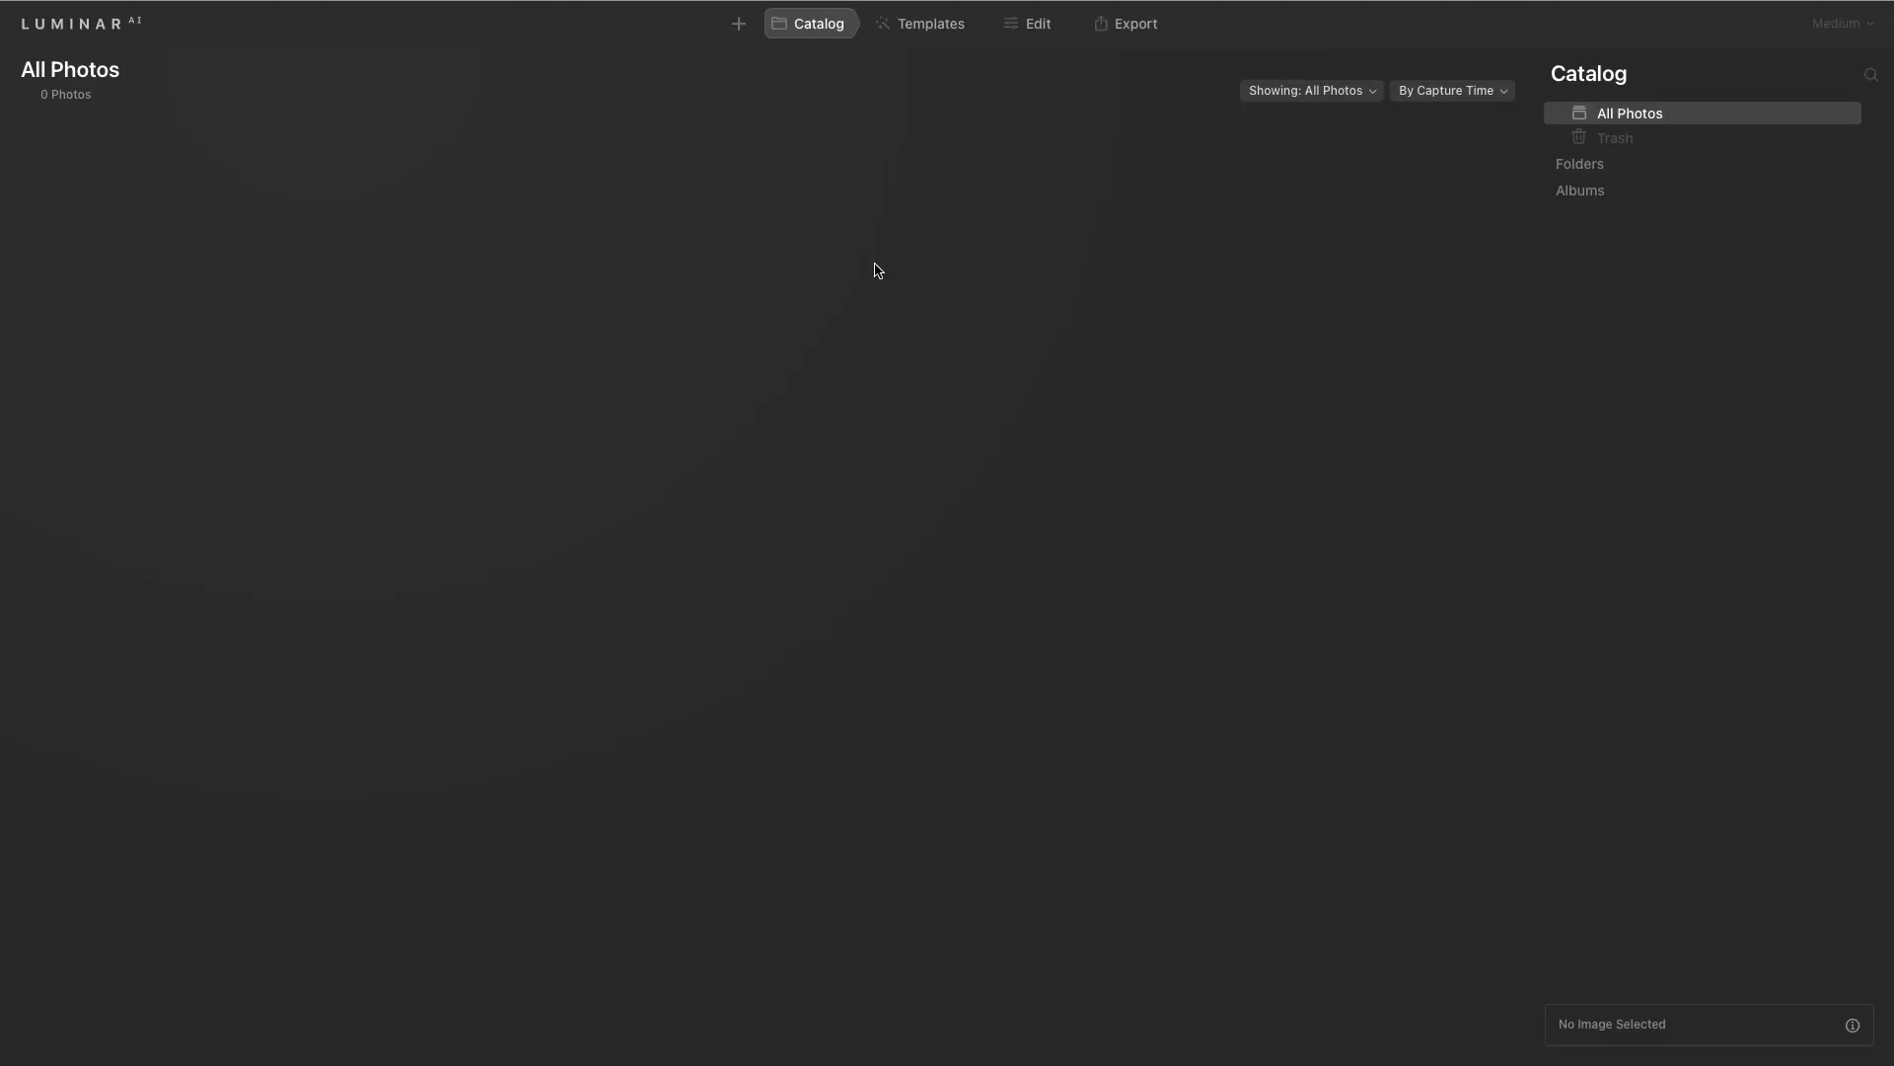
Import the Luminar_Live_Photos folder (214 photos) into the catalog and expand its tree down to 01_Templates
click(739, 23)
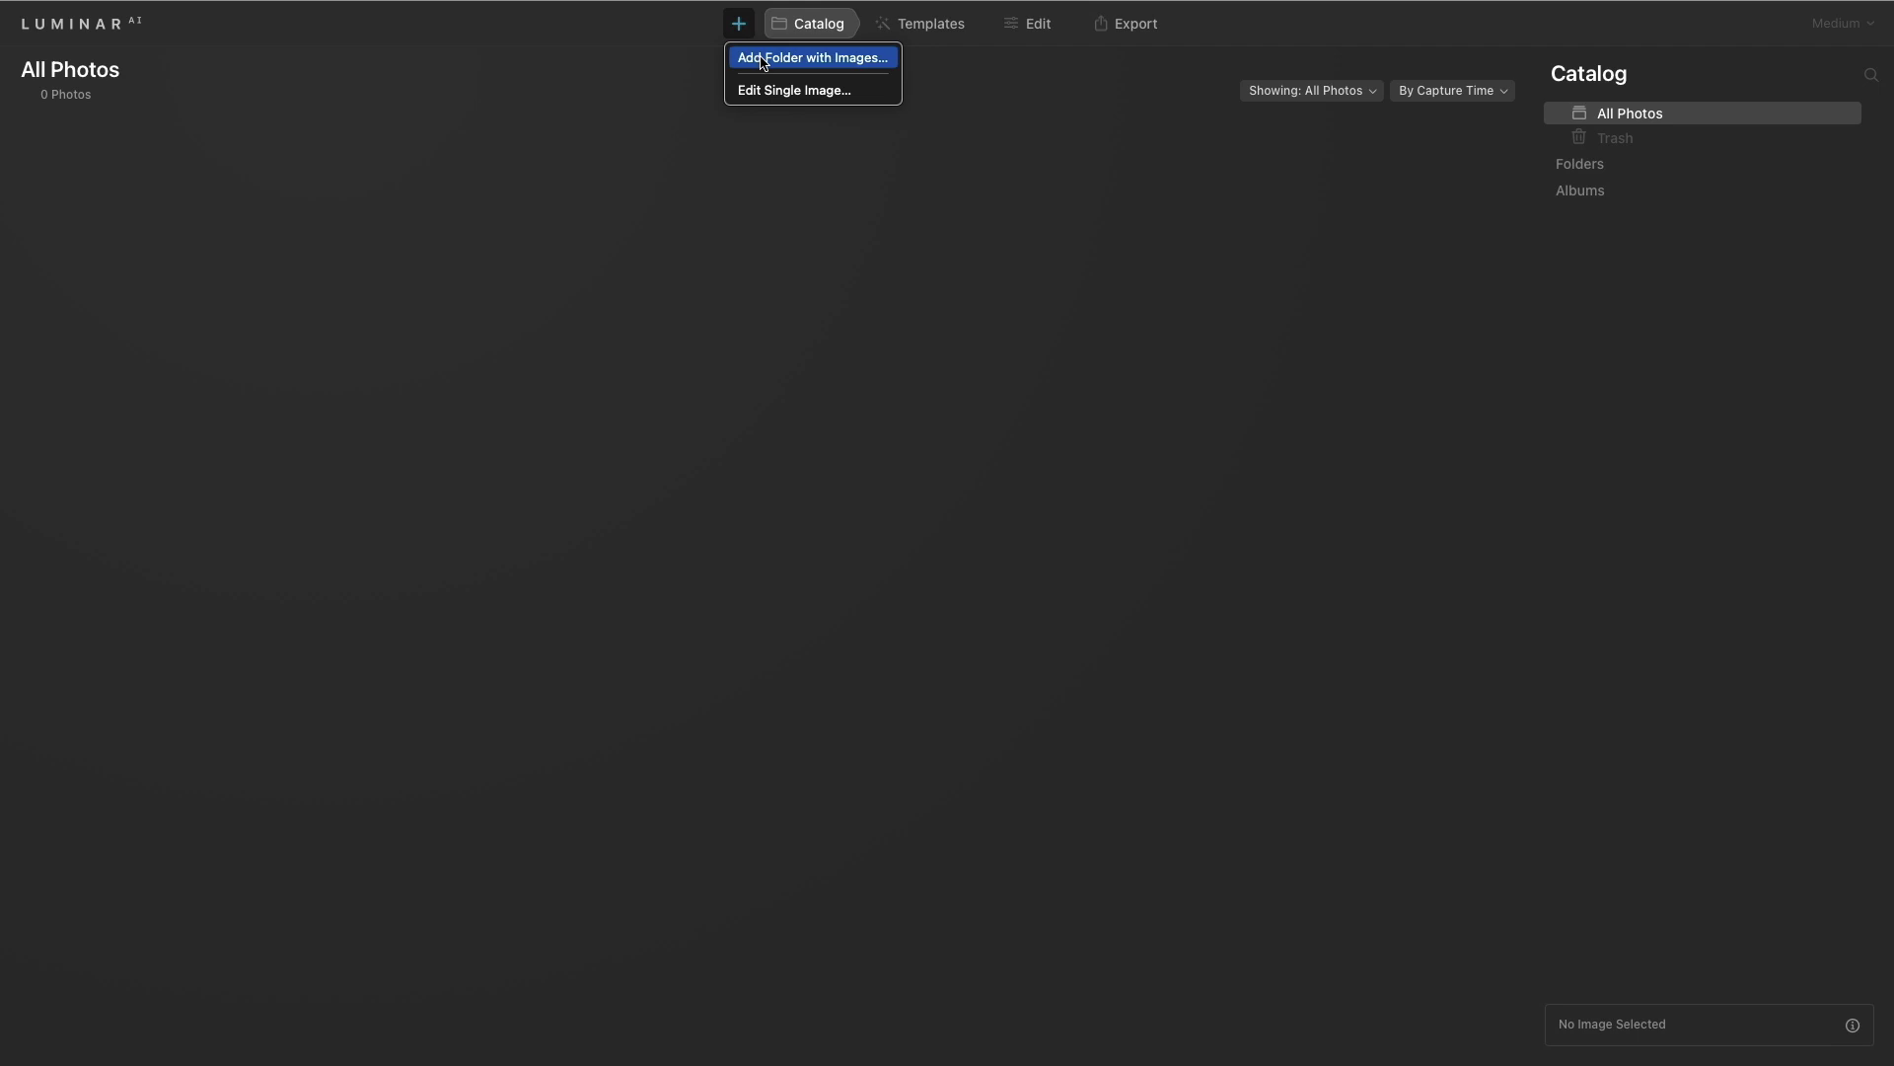
click(762, 59)
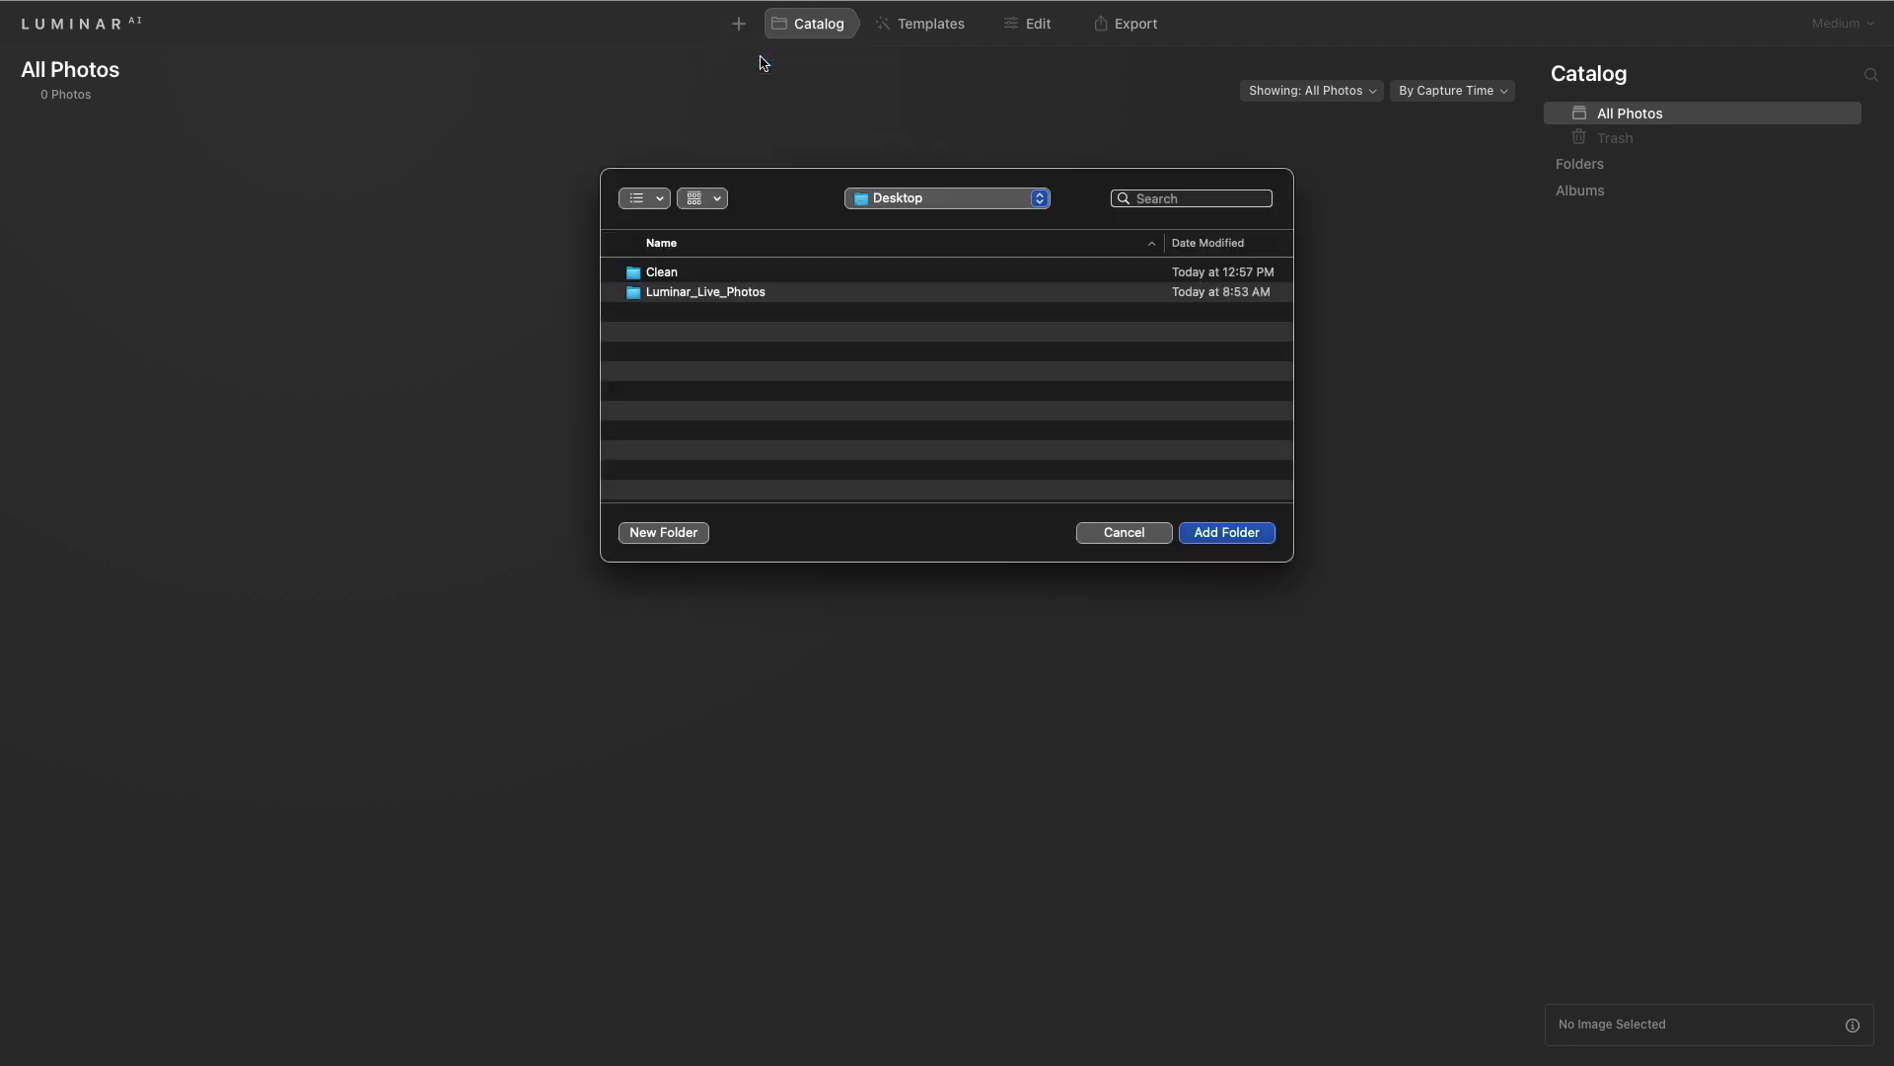
click(719, 294)
click(1204, 541)
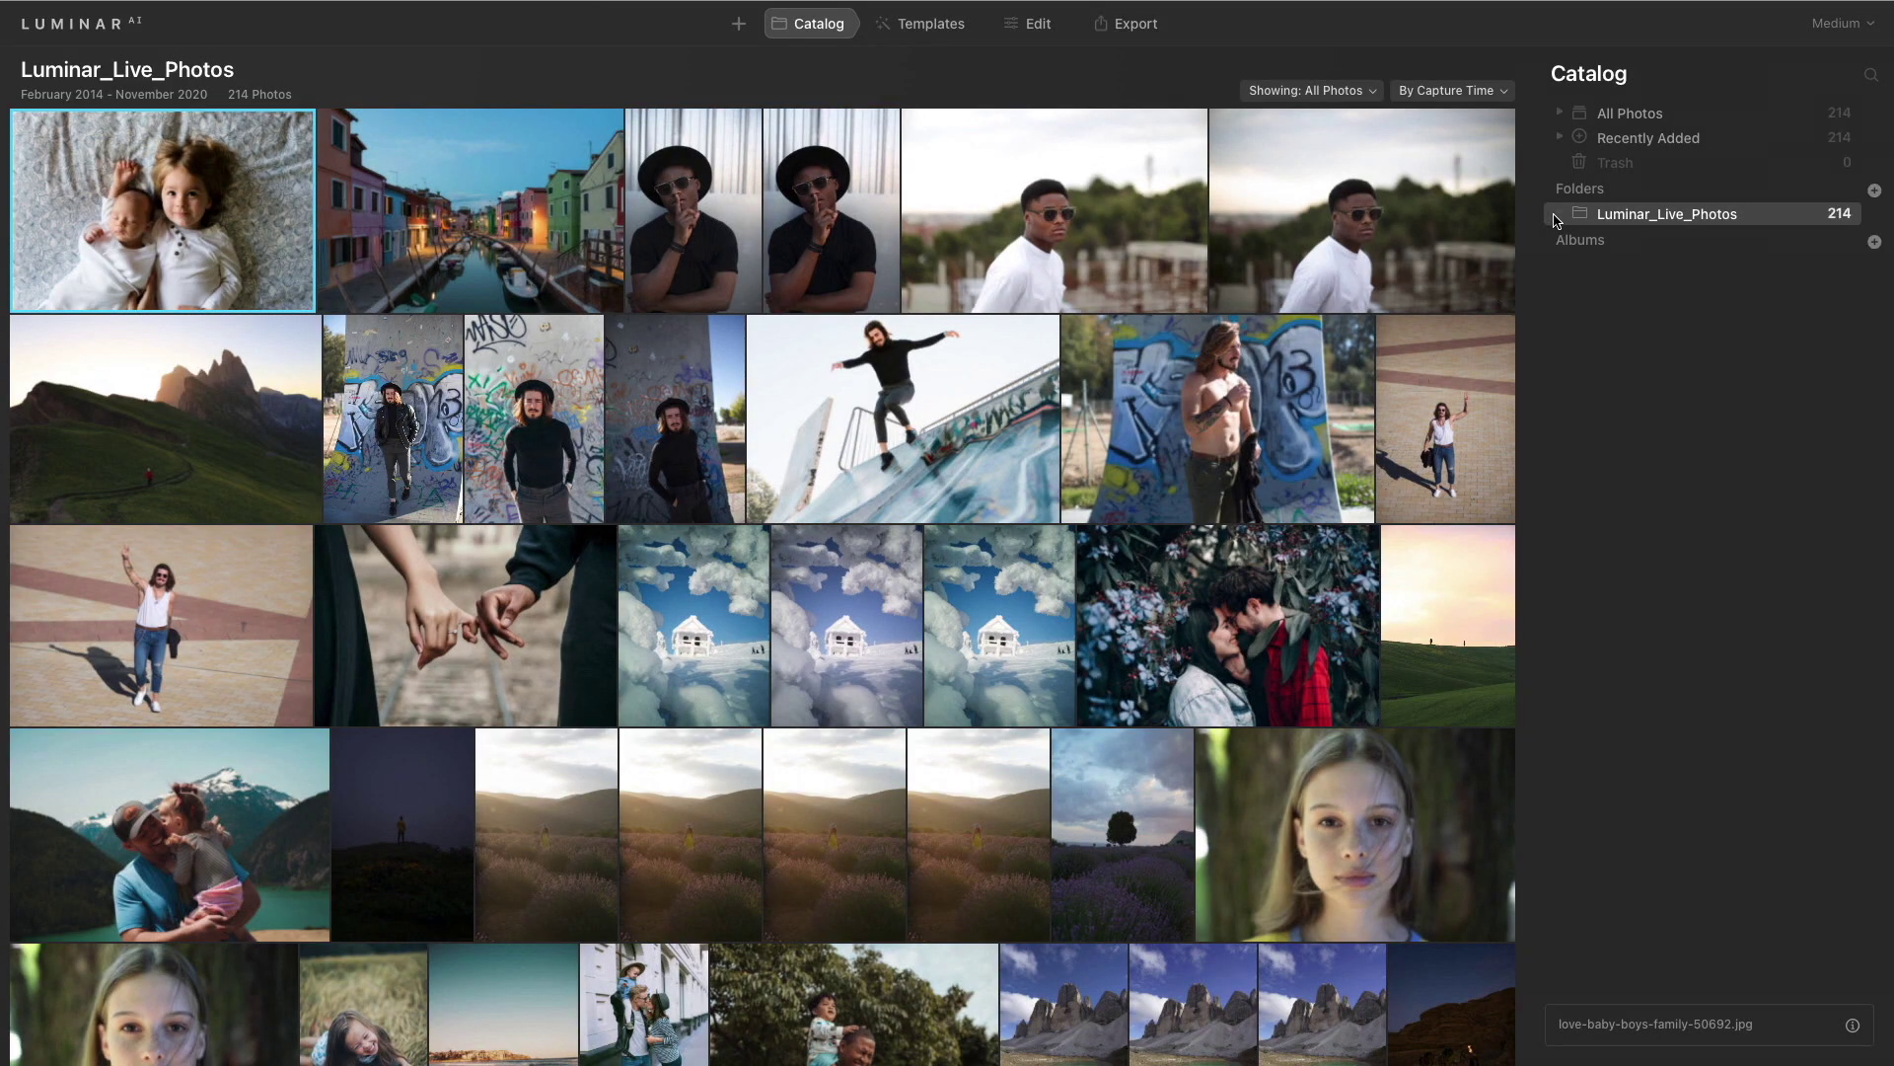
click(1559, 215)
click(1572, 239)
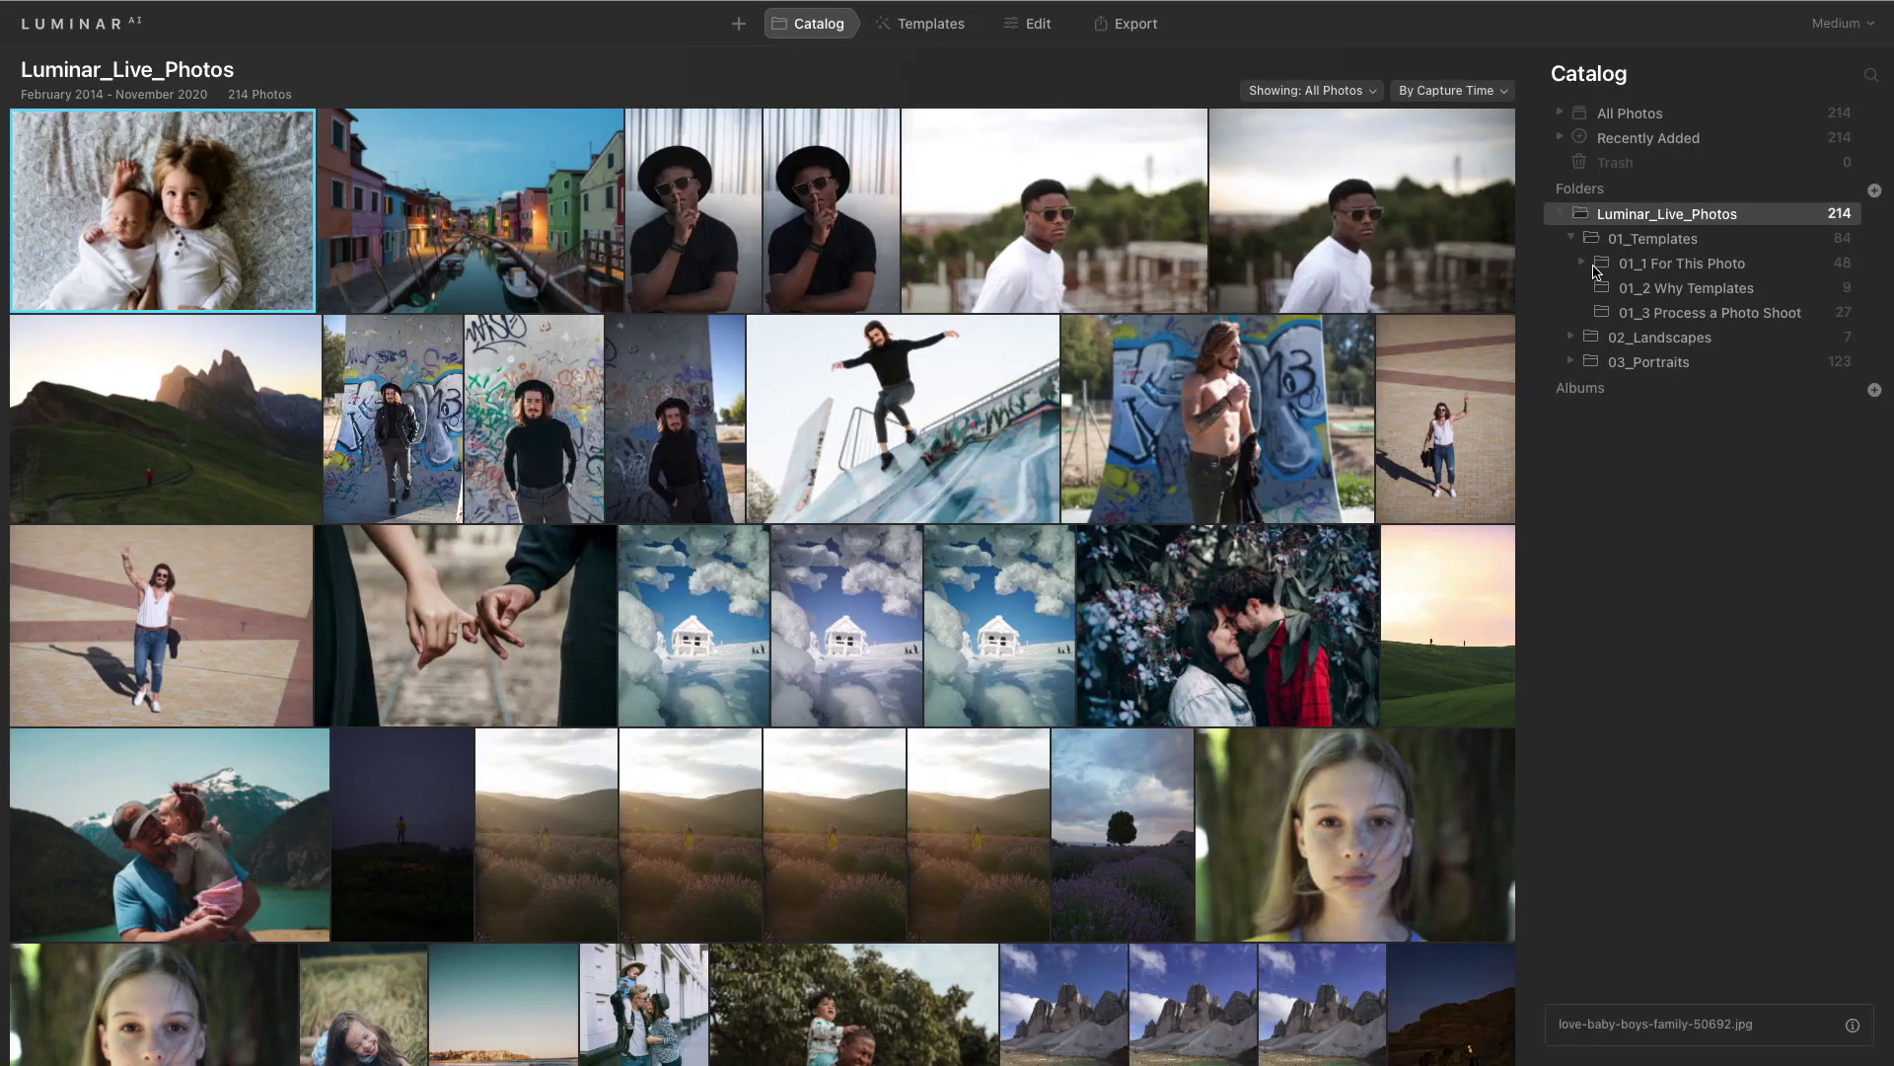
Give the JPG folder's hat portrait the Experimental Cold Frame template, then advance to the next photo
click(1582, 263)
click(1643, 288)
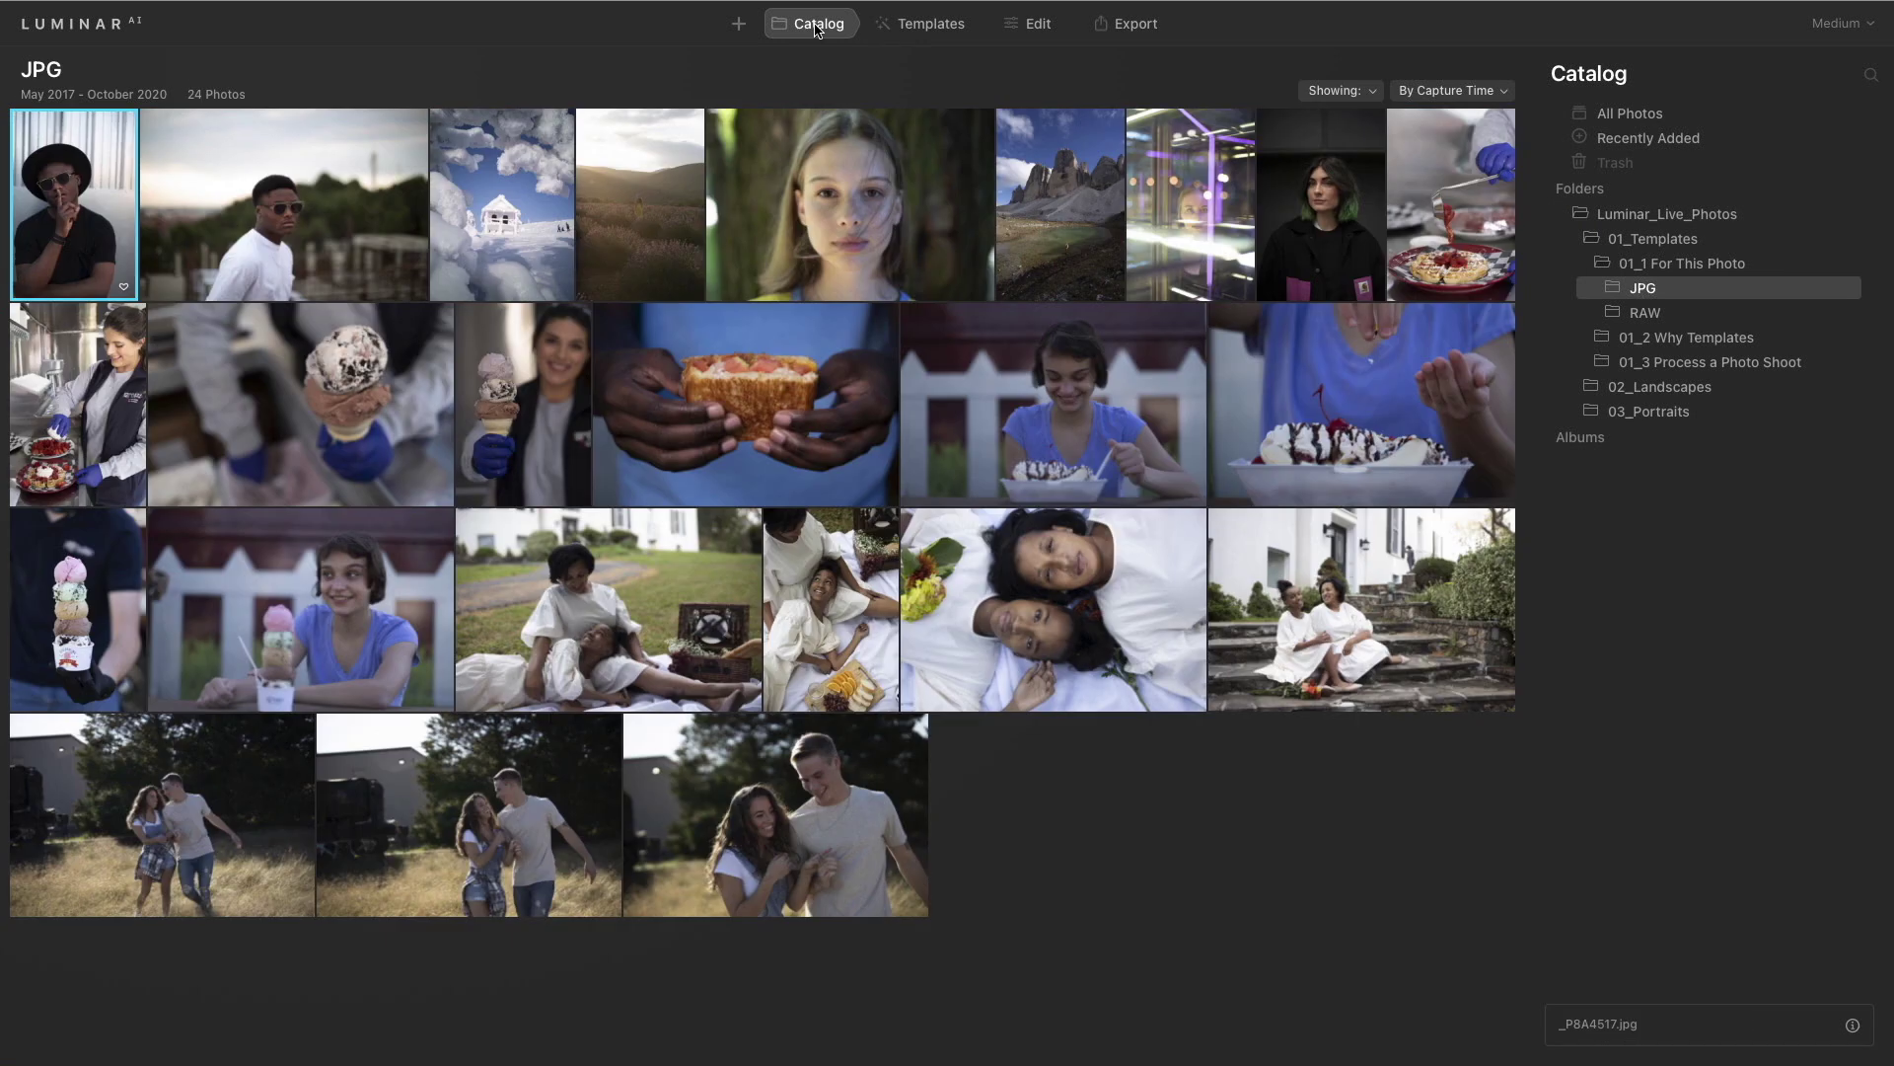
click(908, 35)
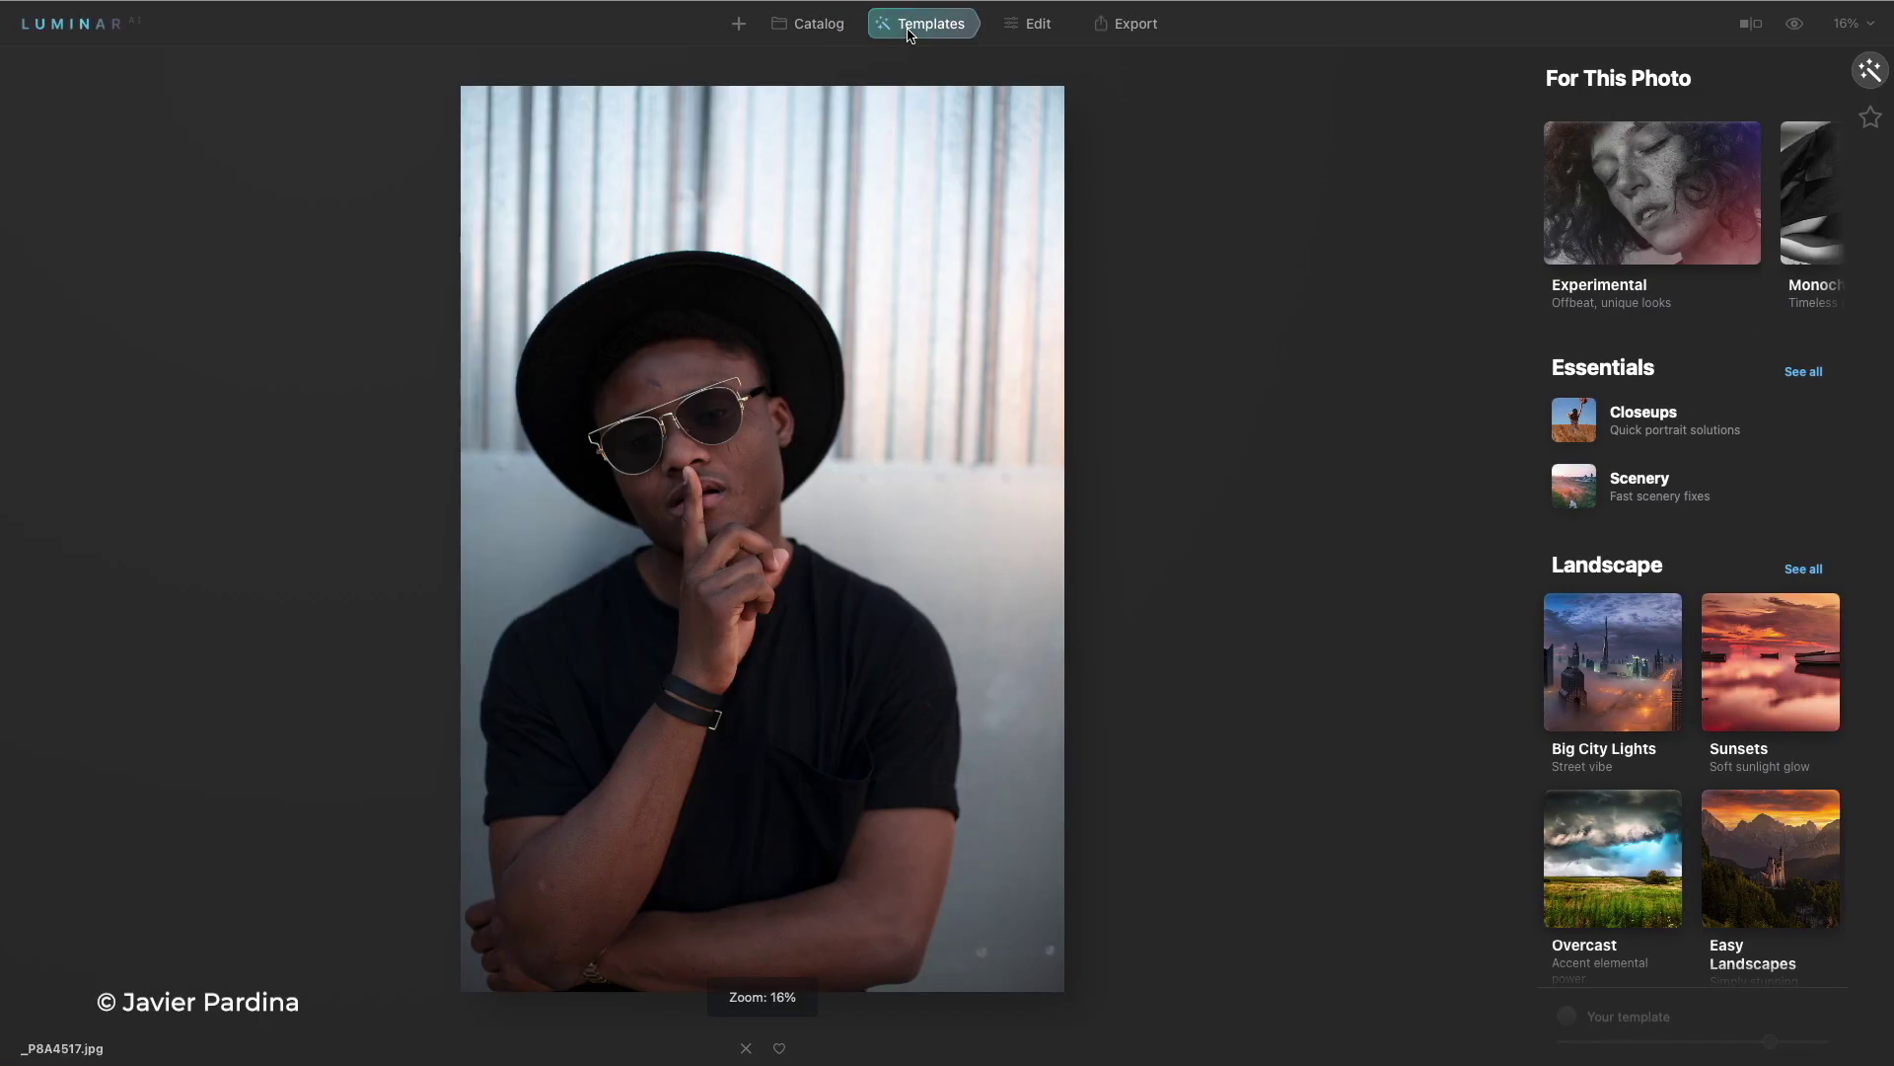
click(1609, 160)
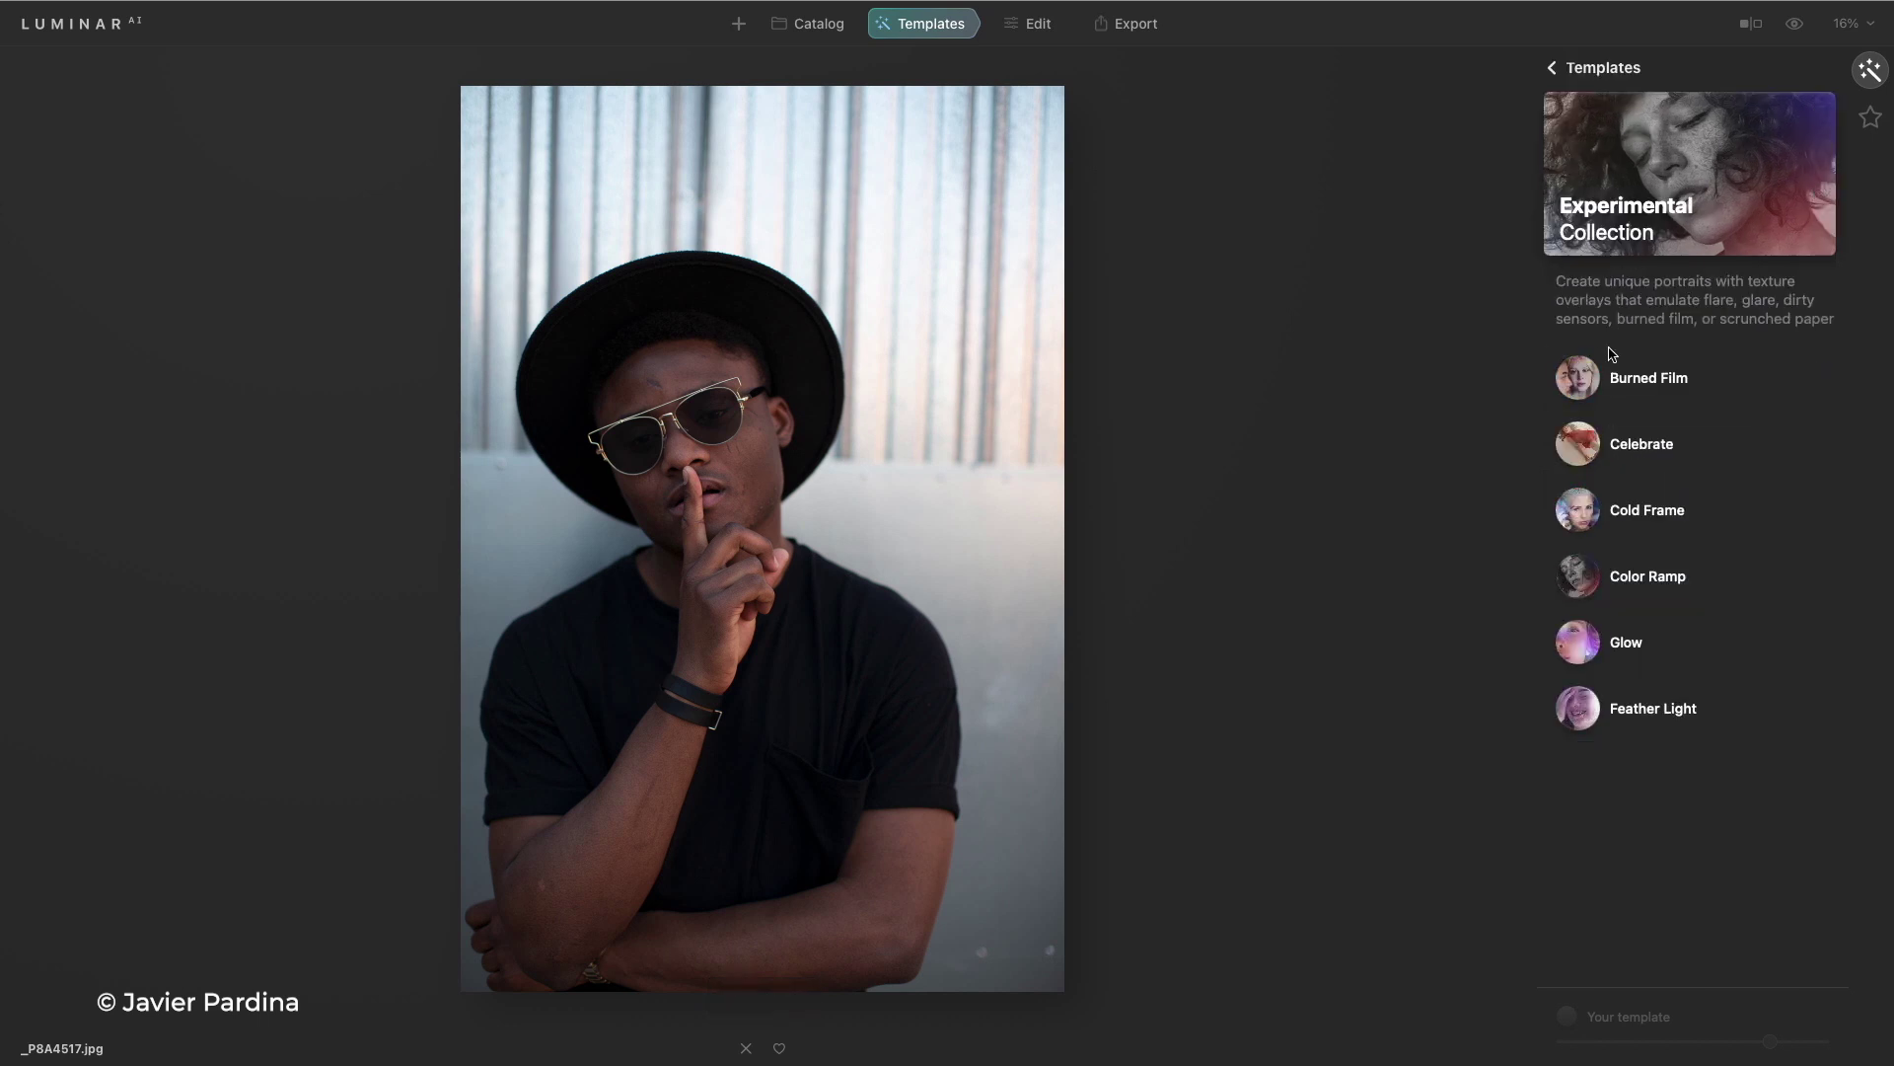
click(1592, 396)
click(1586, 462)
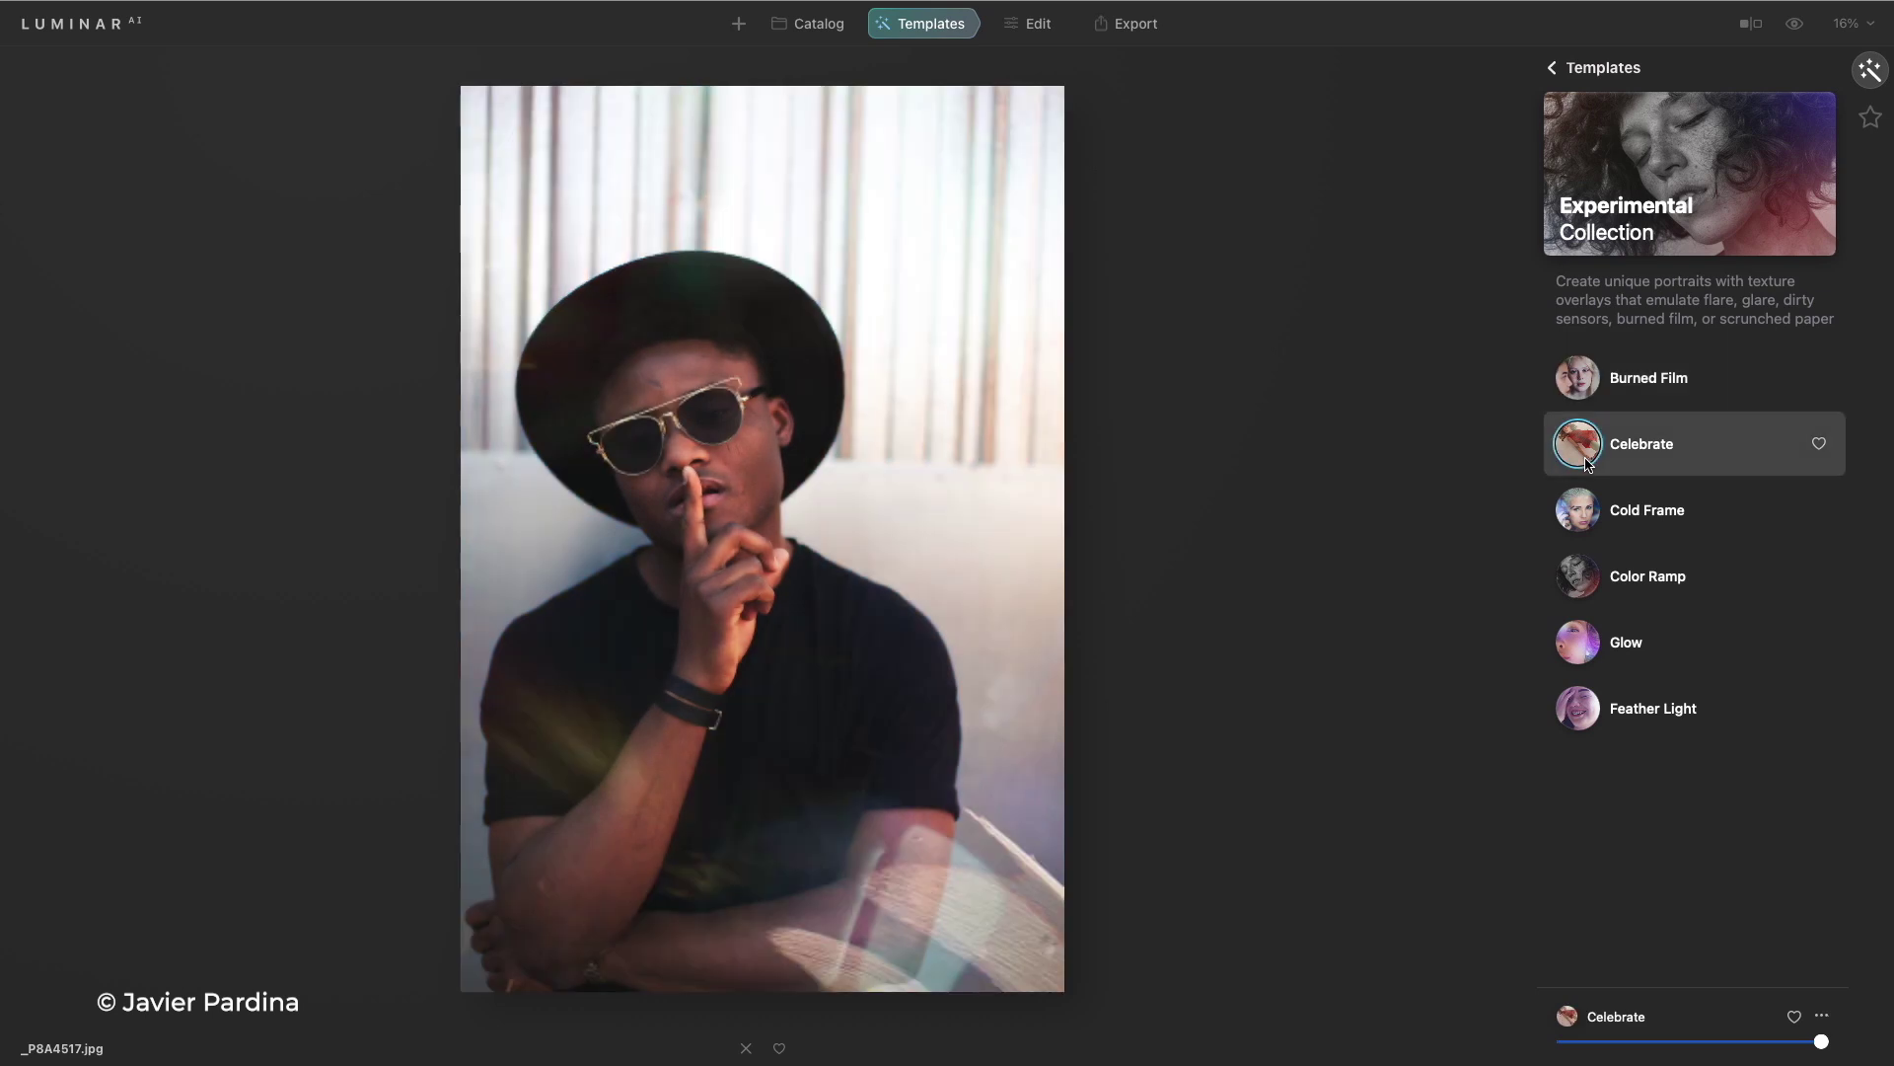
click(1586, 532)
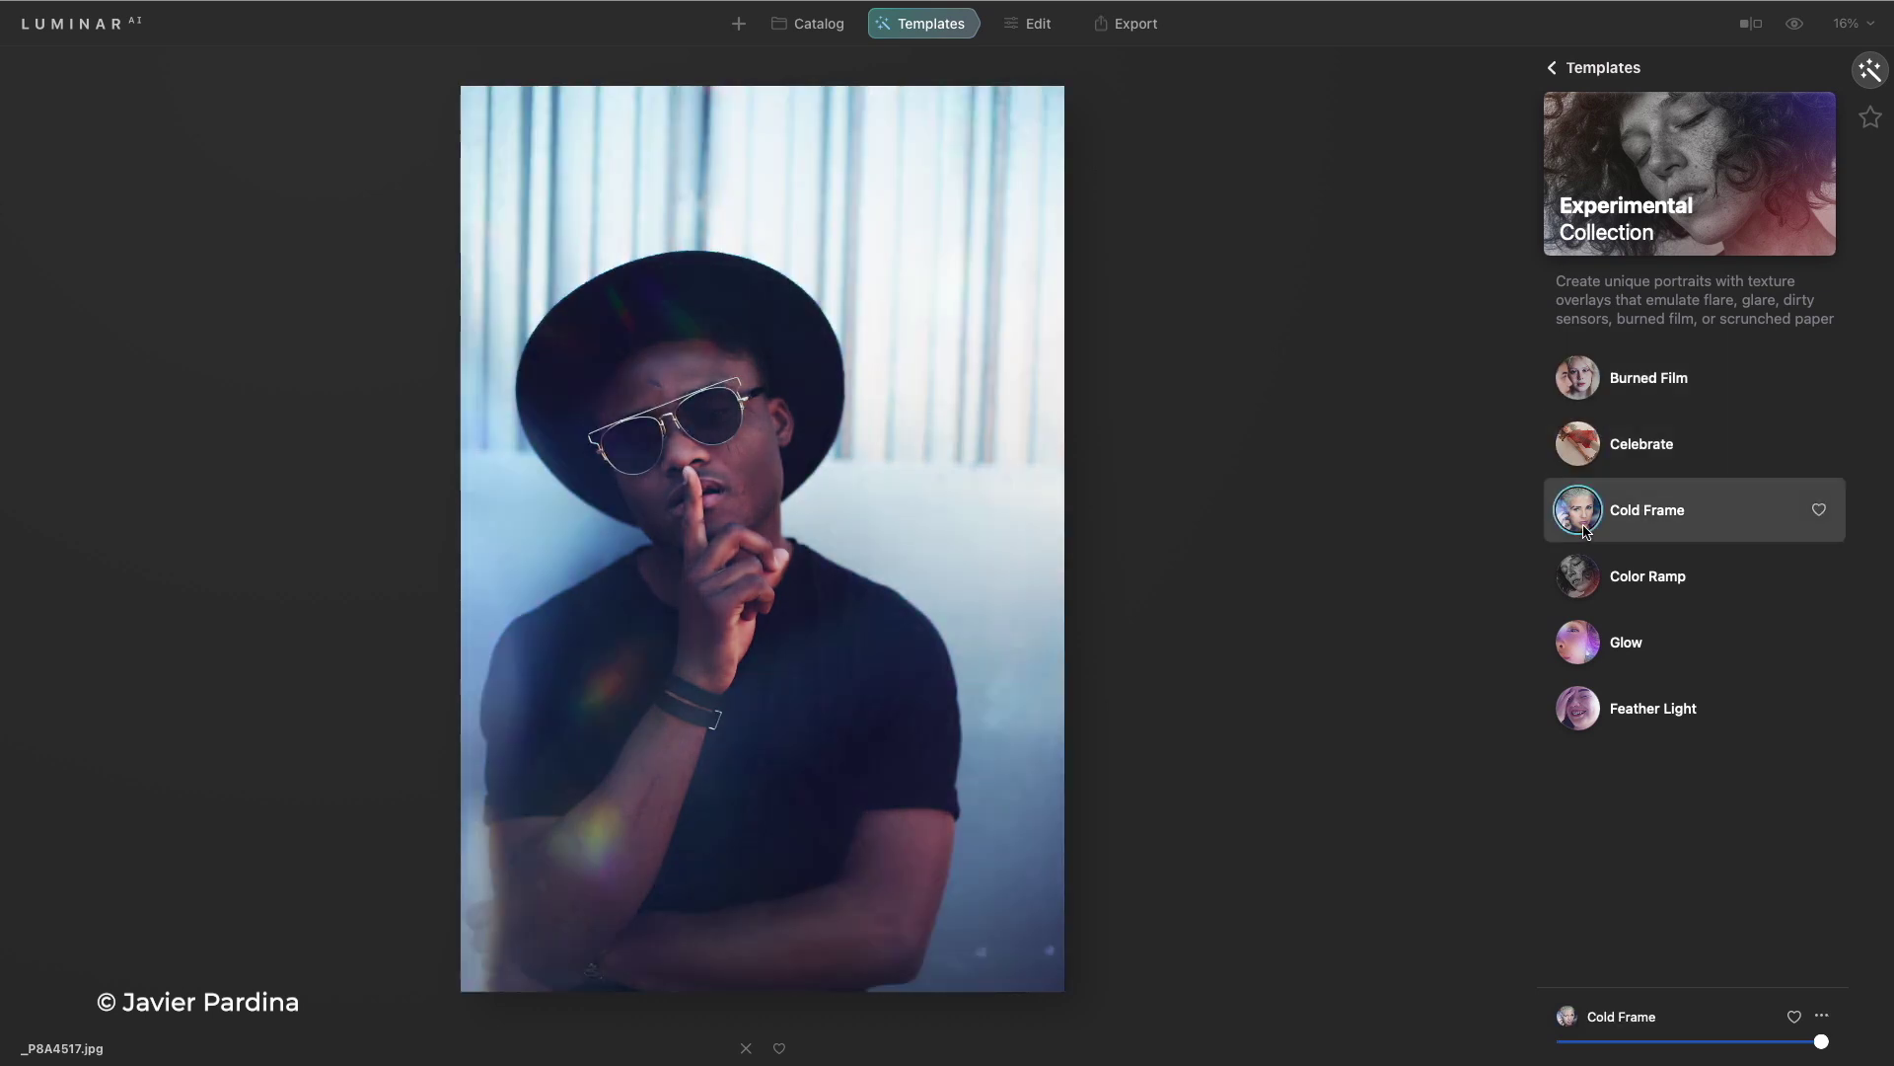
click(1593, 69)
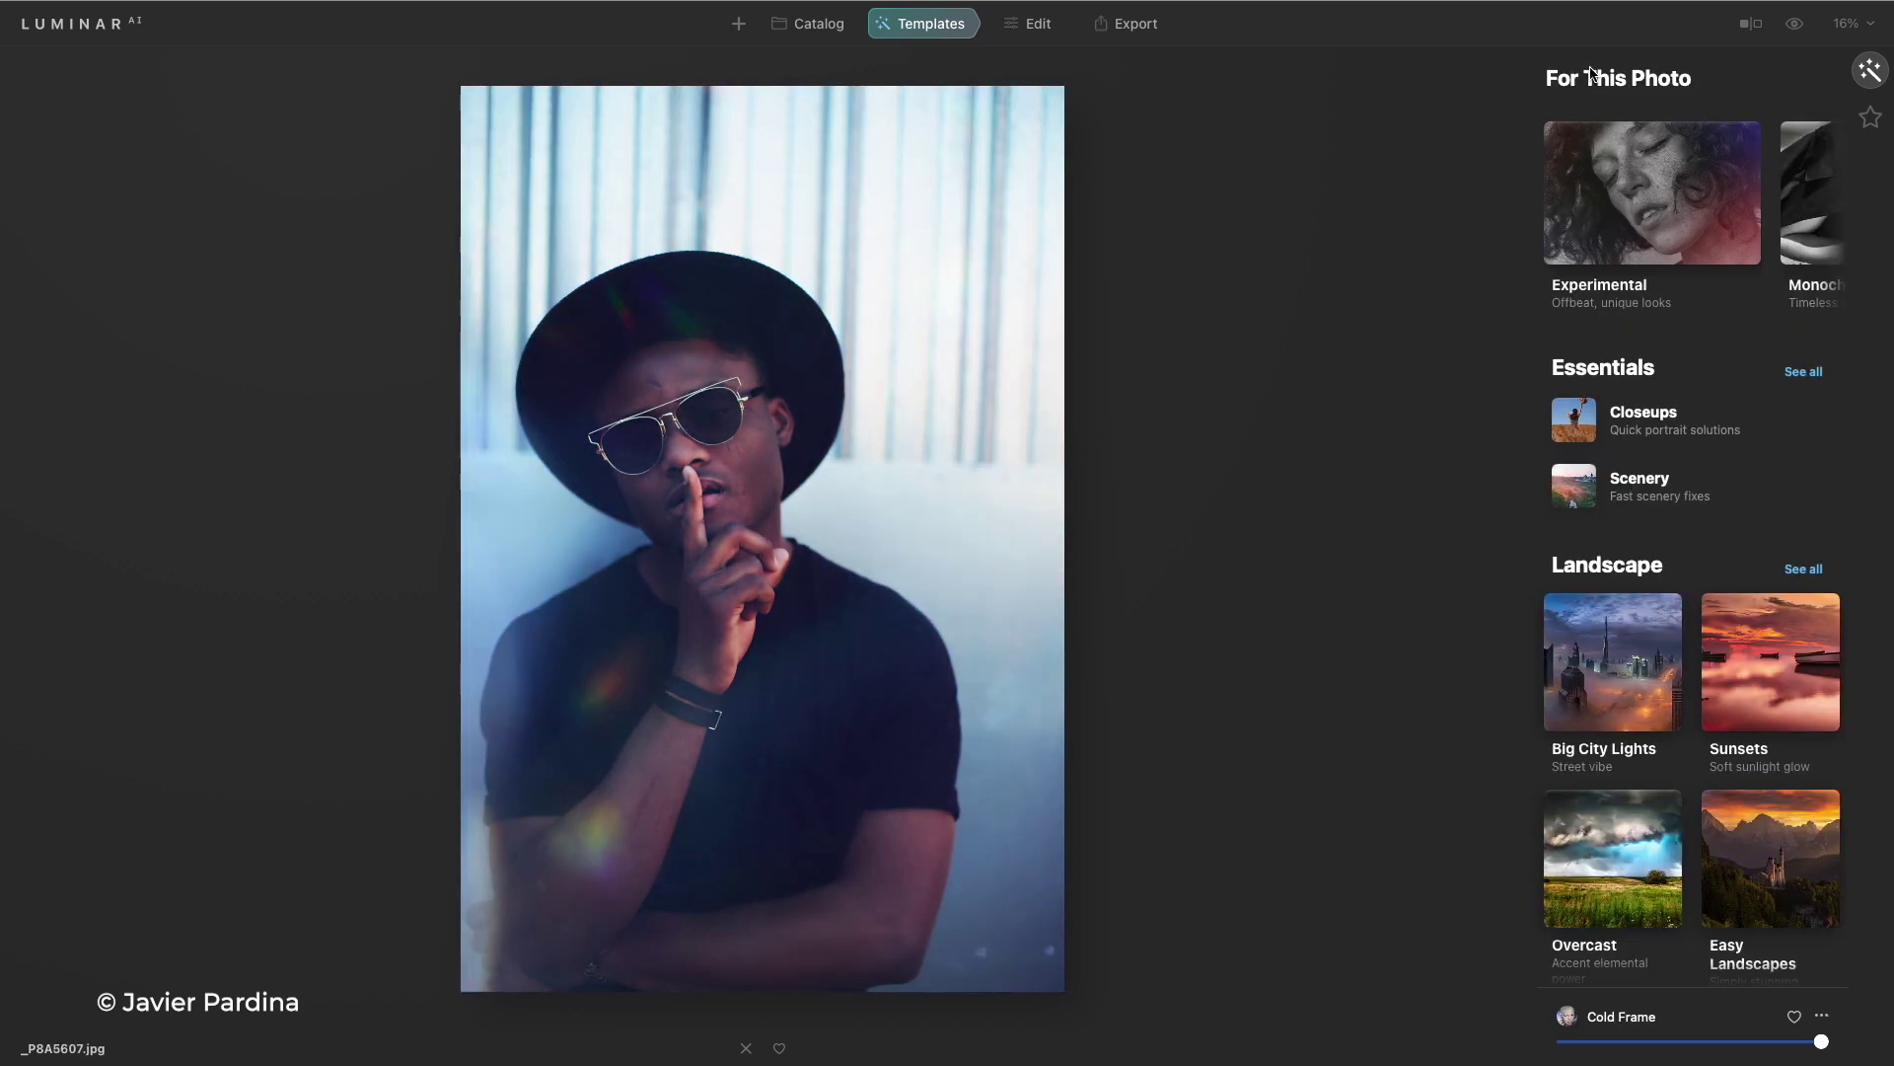
key(Right)
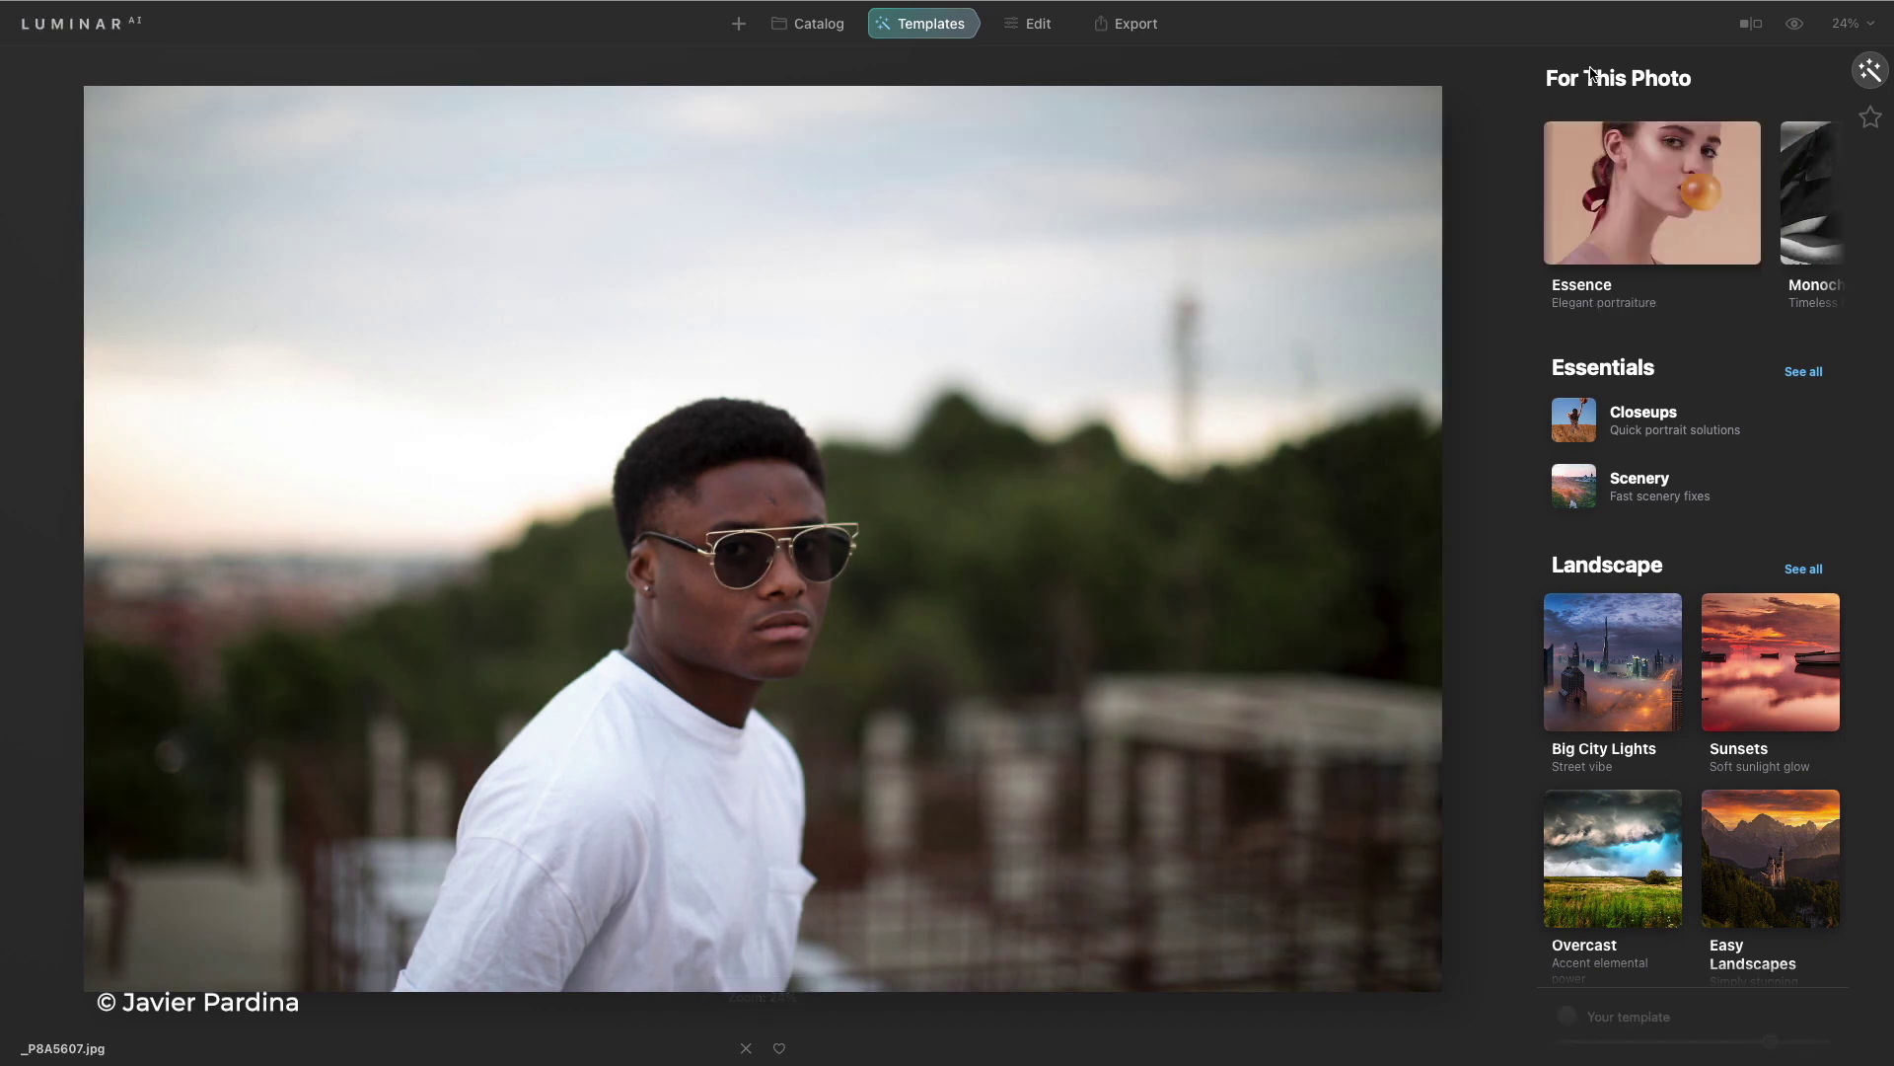
On the snowy cabin photo, apply Easy Landscapes' Clean Light template with its amount lowered slightly
key(Right)
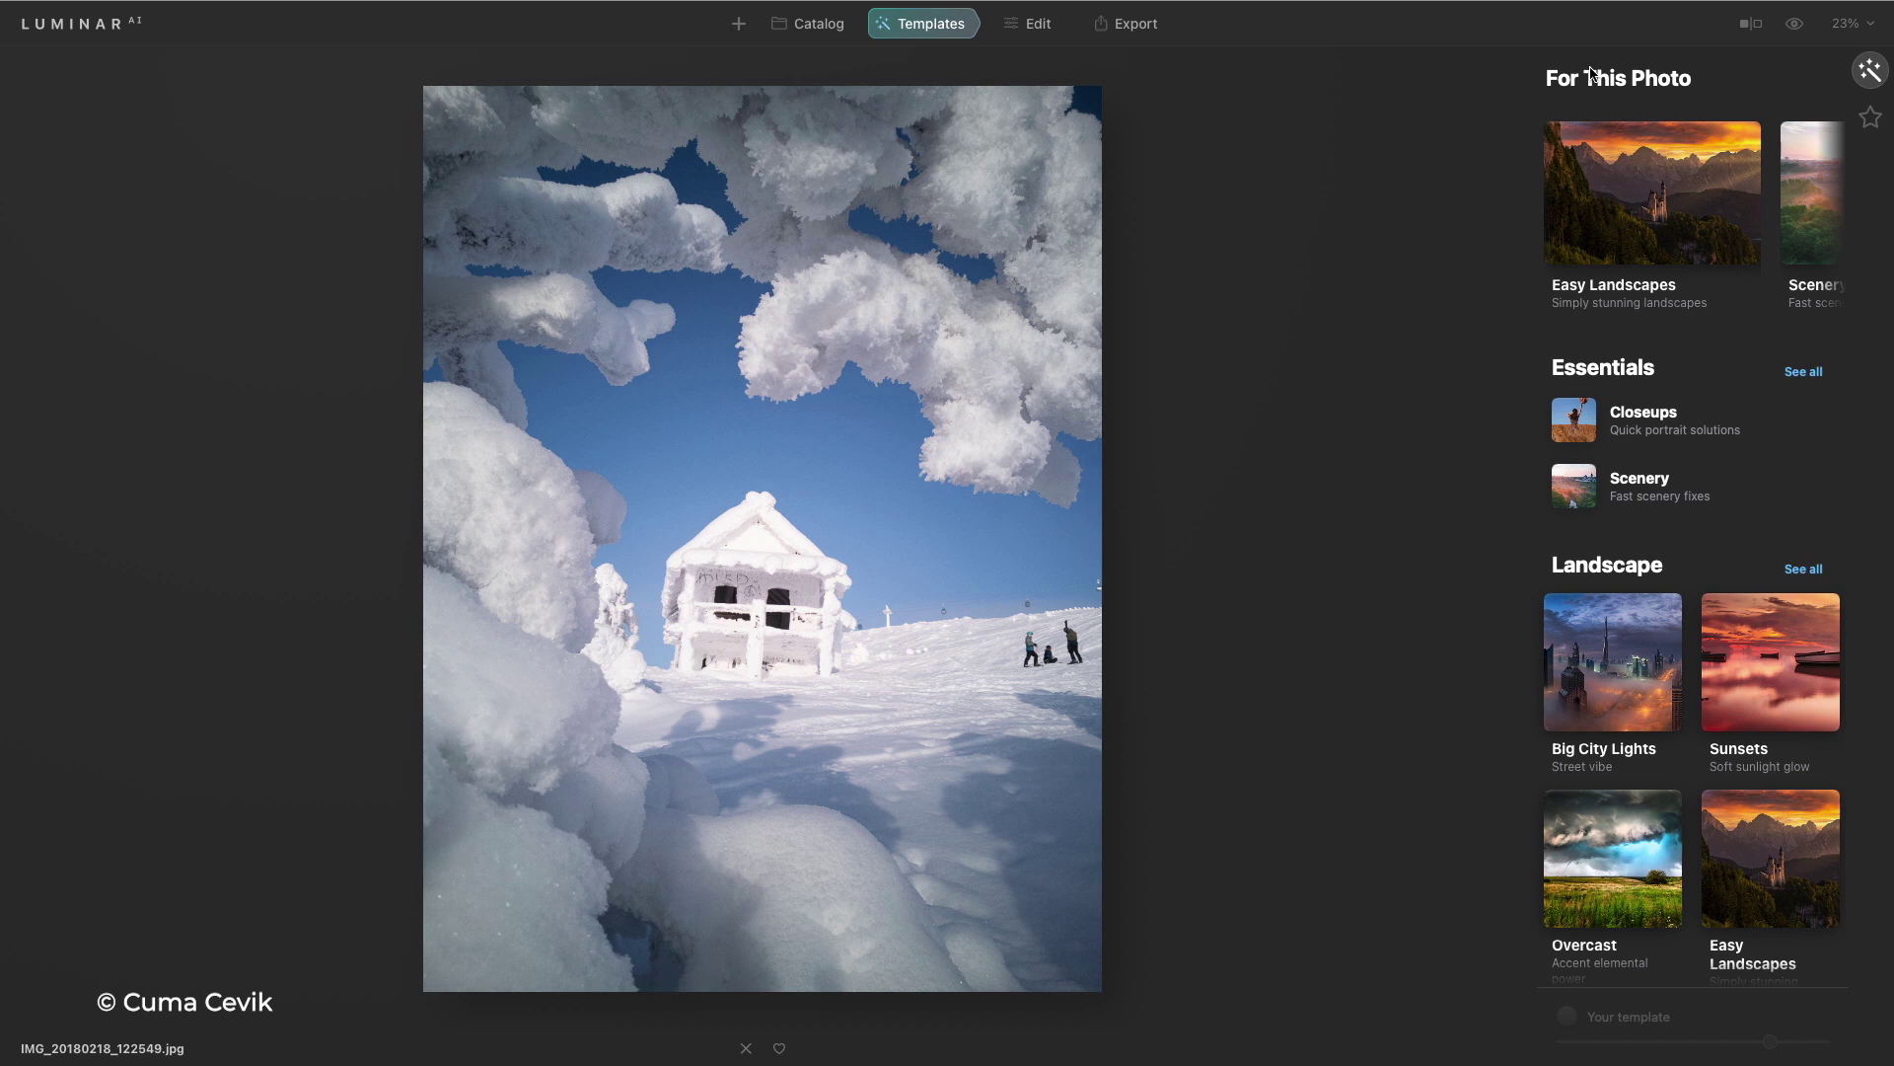
click(1689, 197)
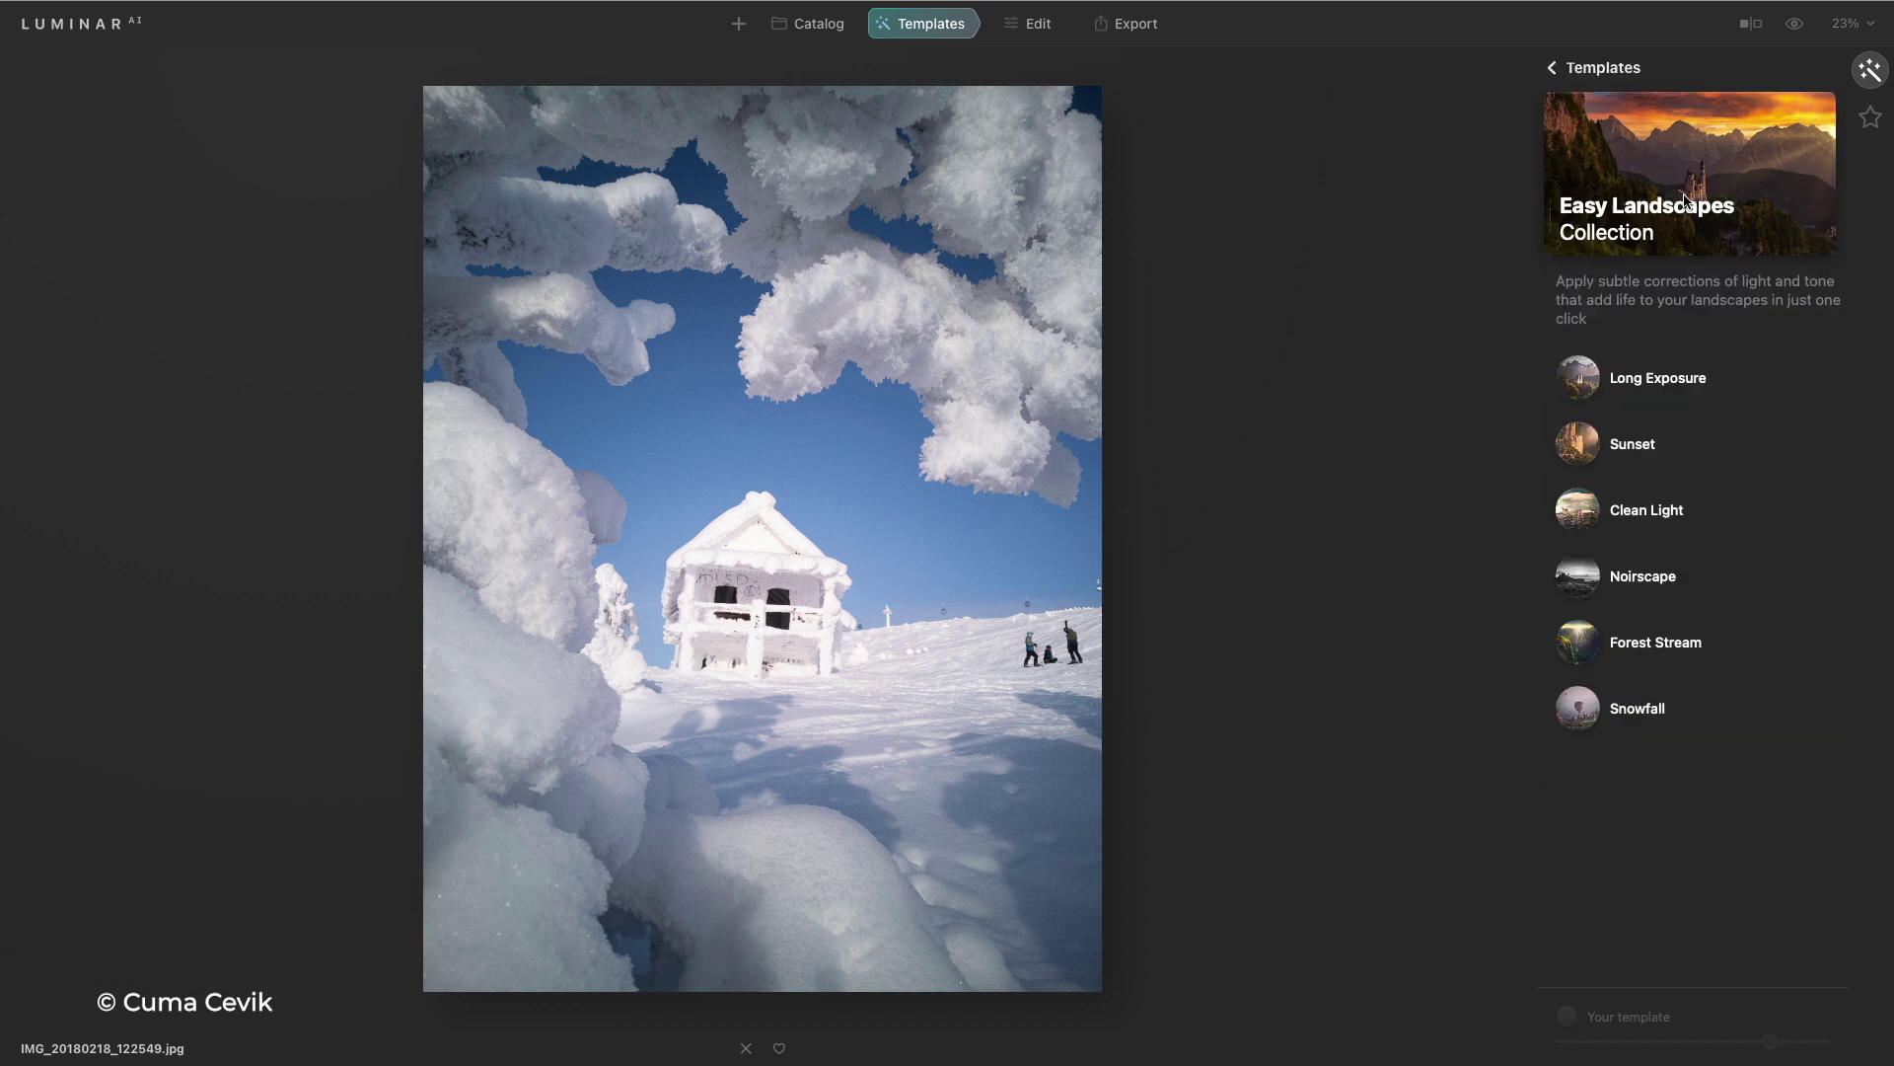
click(1589, 514)
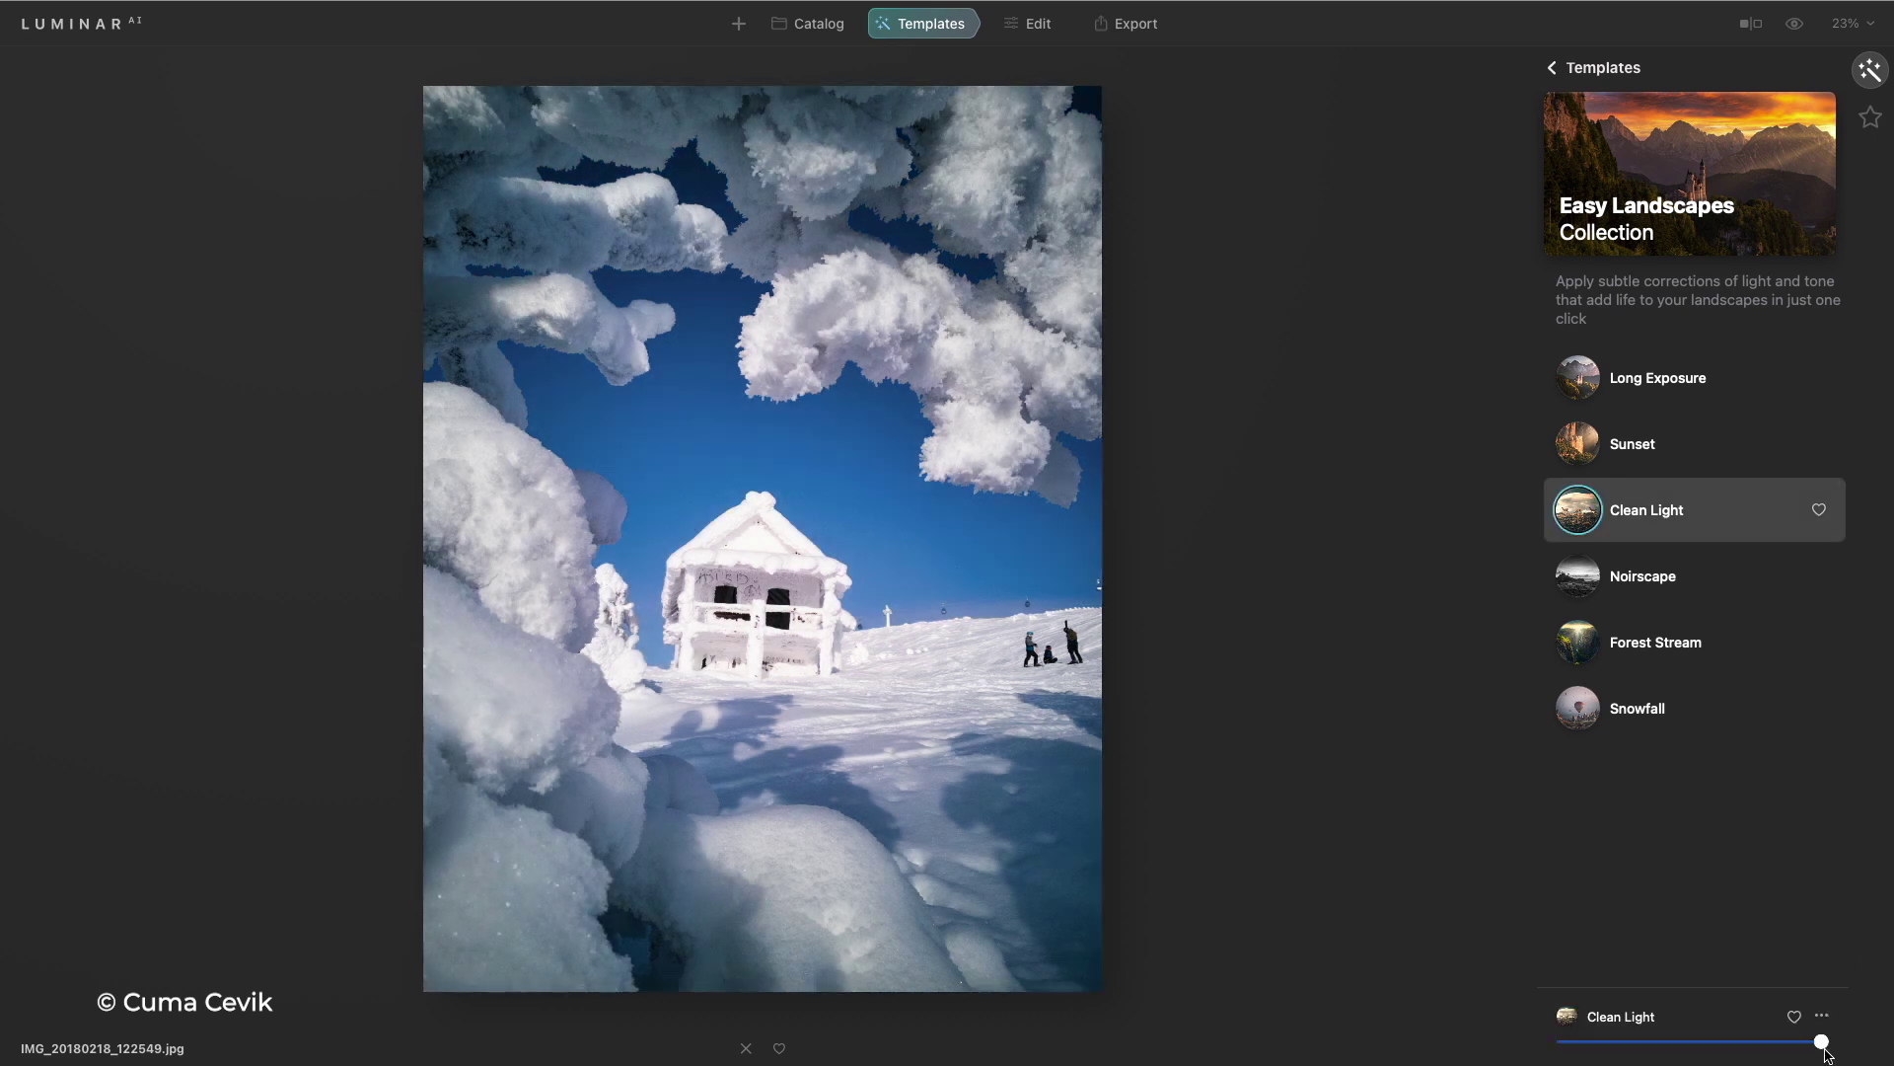
mouse_move(1824, 1049)
mouse_down()
mouse_move(1690, 1044)
mouse_move(1868, 1052)
mouse_move(1692, 1048)
mouse_move(1789, 1054)
mouse_up()
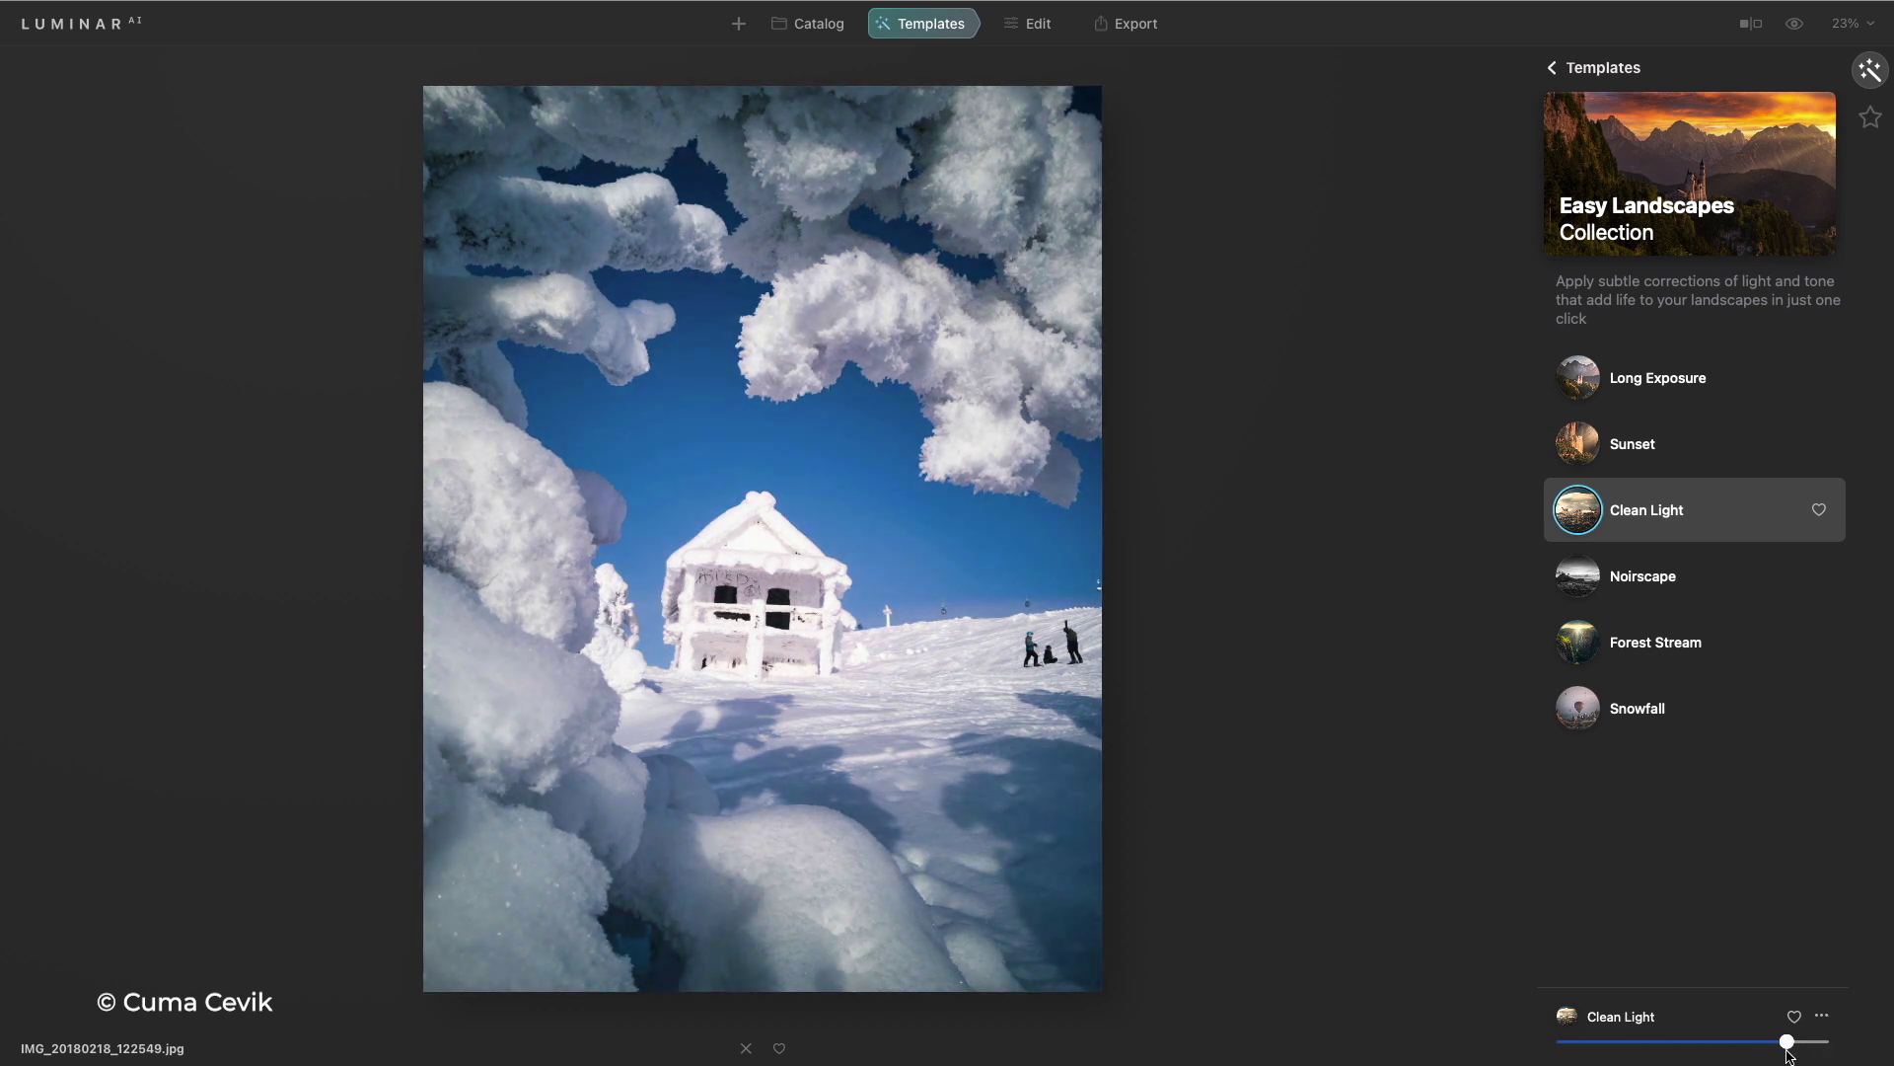
Raise the cabin photo's Enhance AI Accent to 68
click(1031, 39)
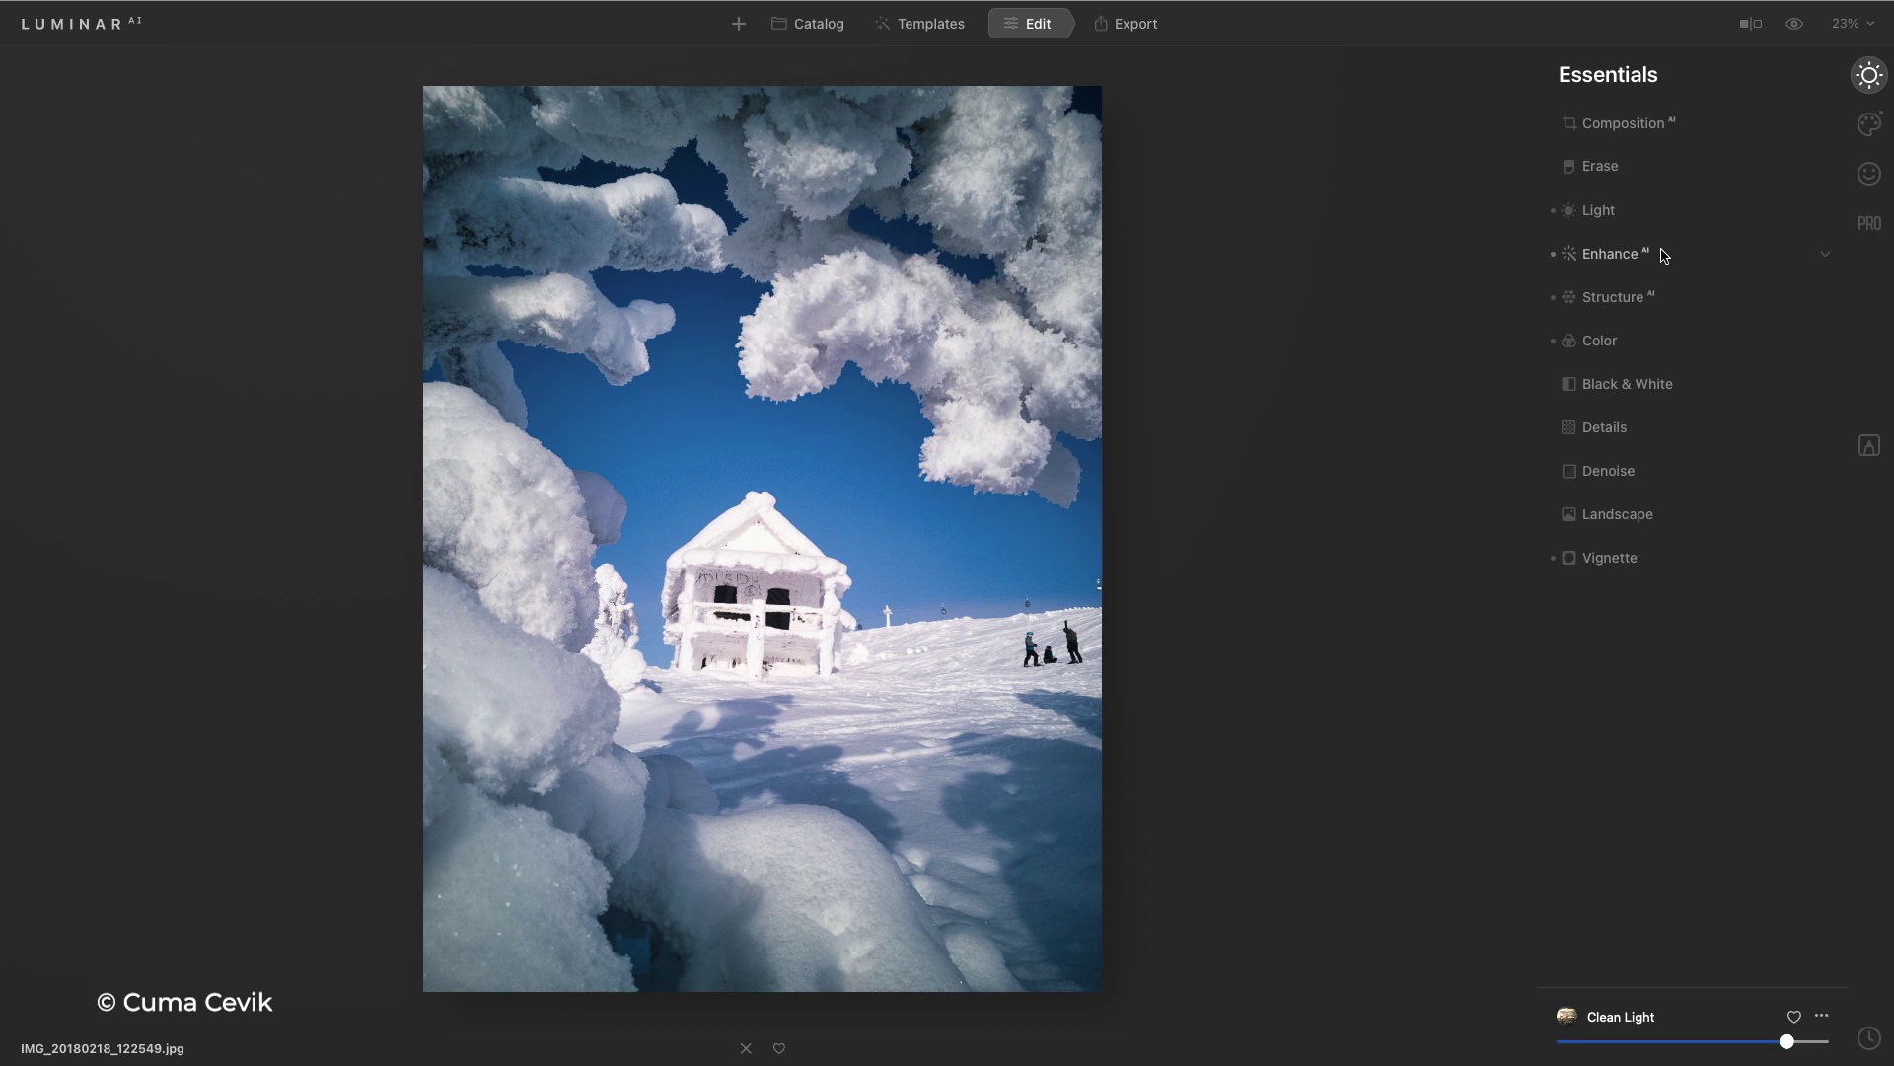
click(1598, 254)
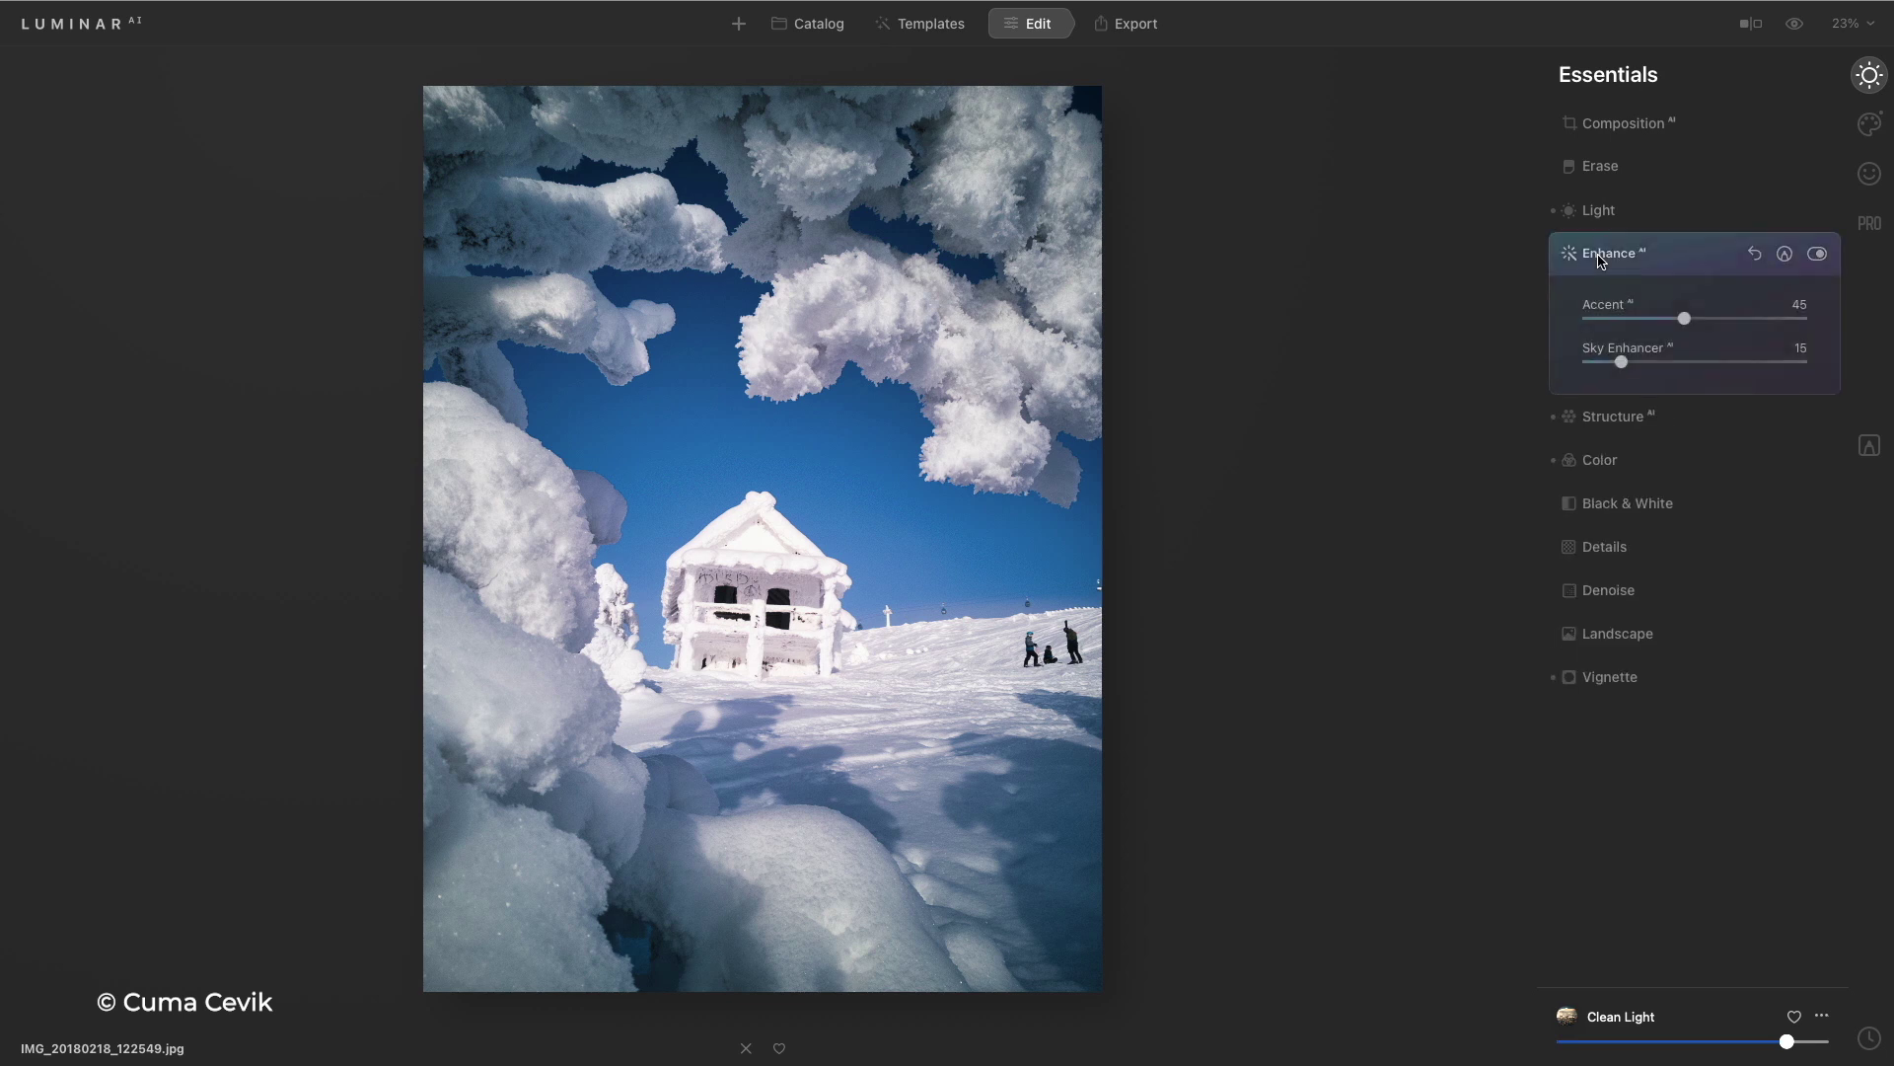
drag(1683, 318, 1735, 318)
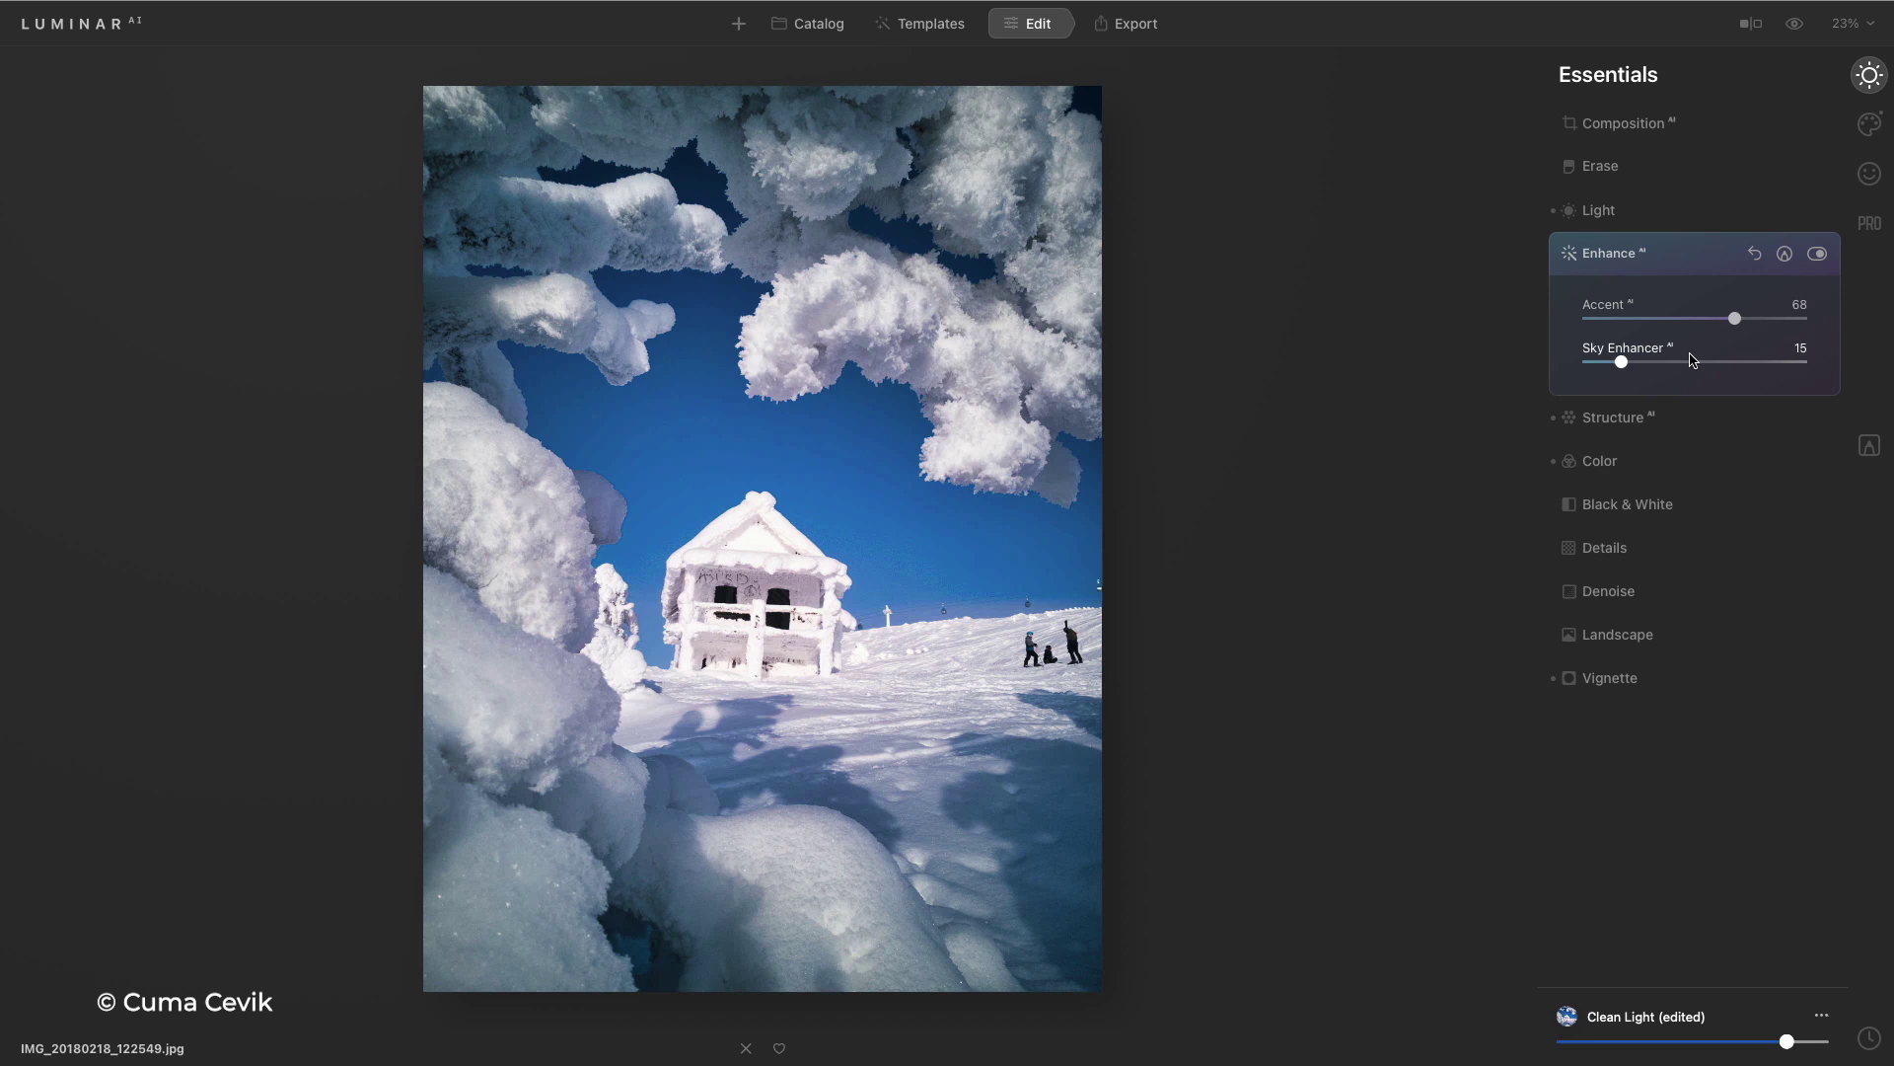
Move to the lavender-field RAW photo A7S00279.ARW and show its template overview
key(Right)
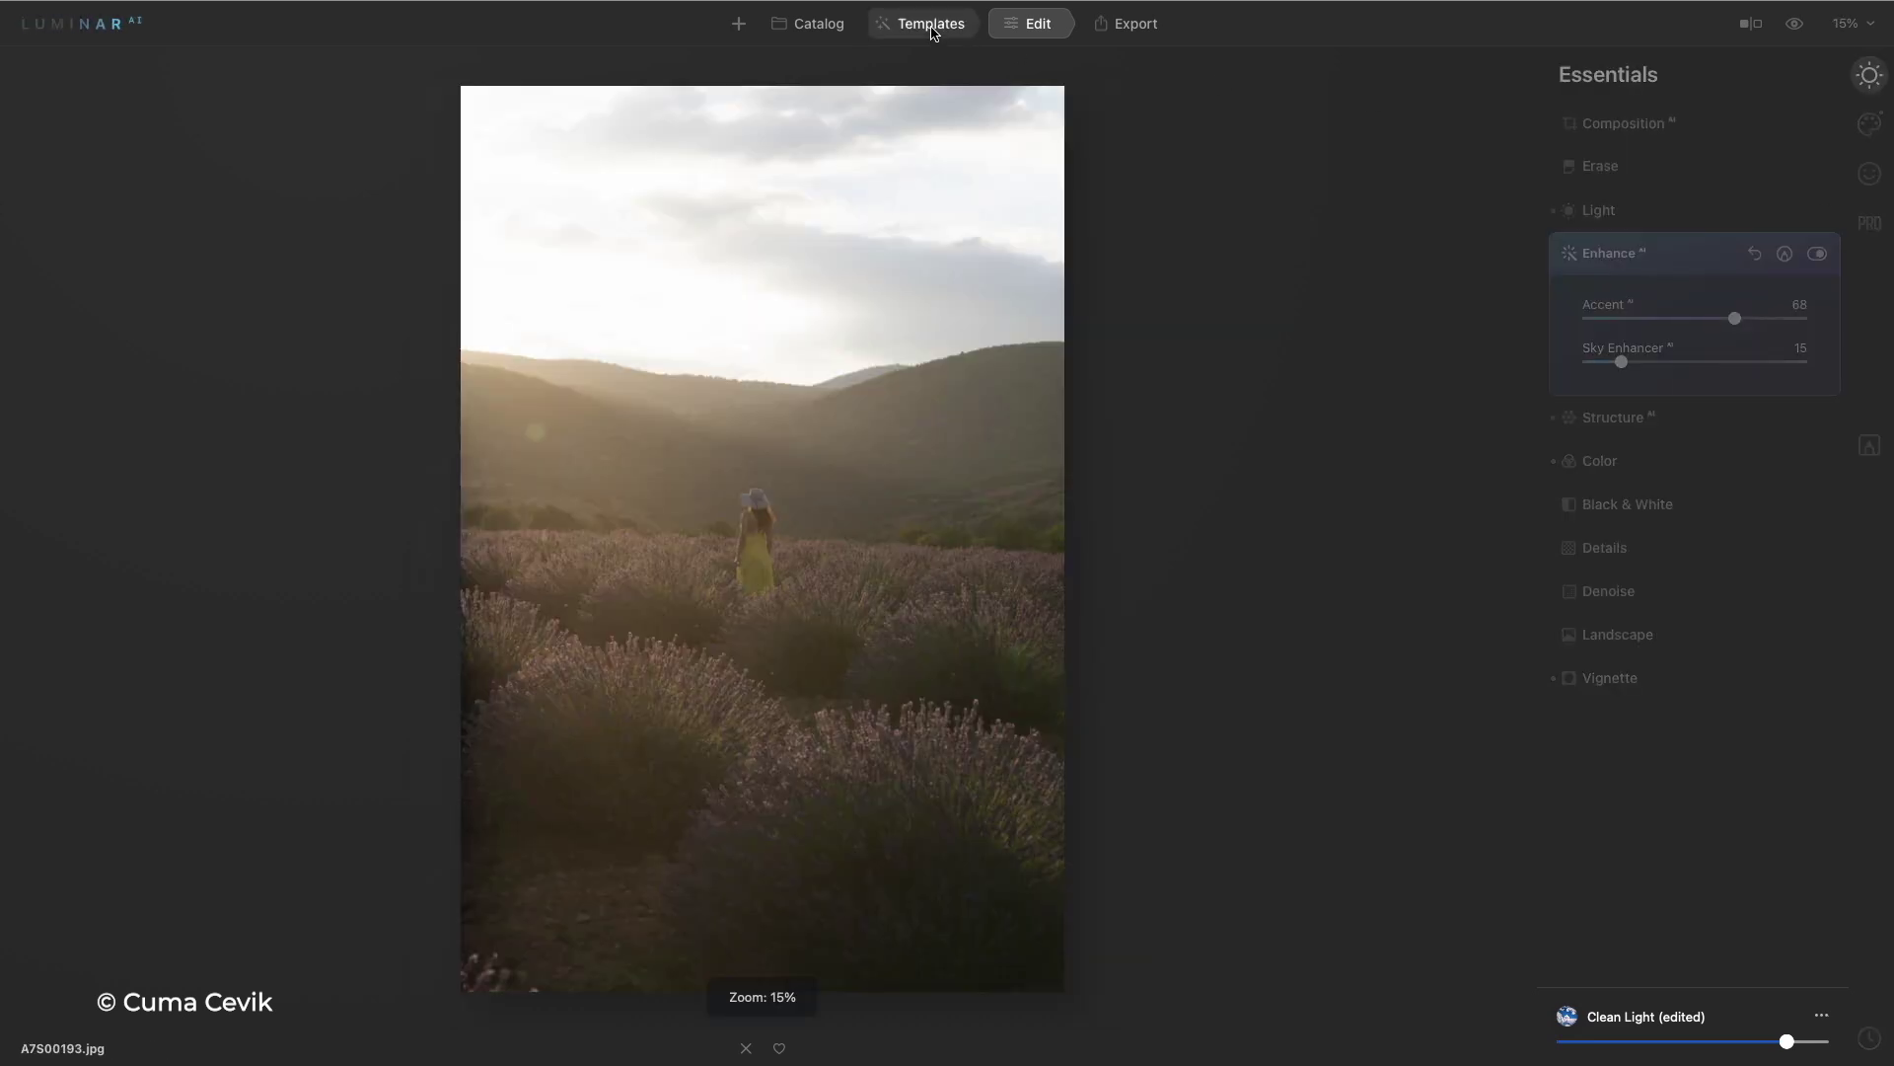
click(932, 32)
click(1619, 74)
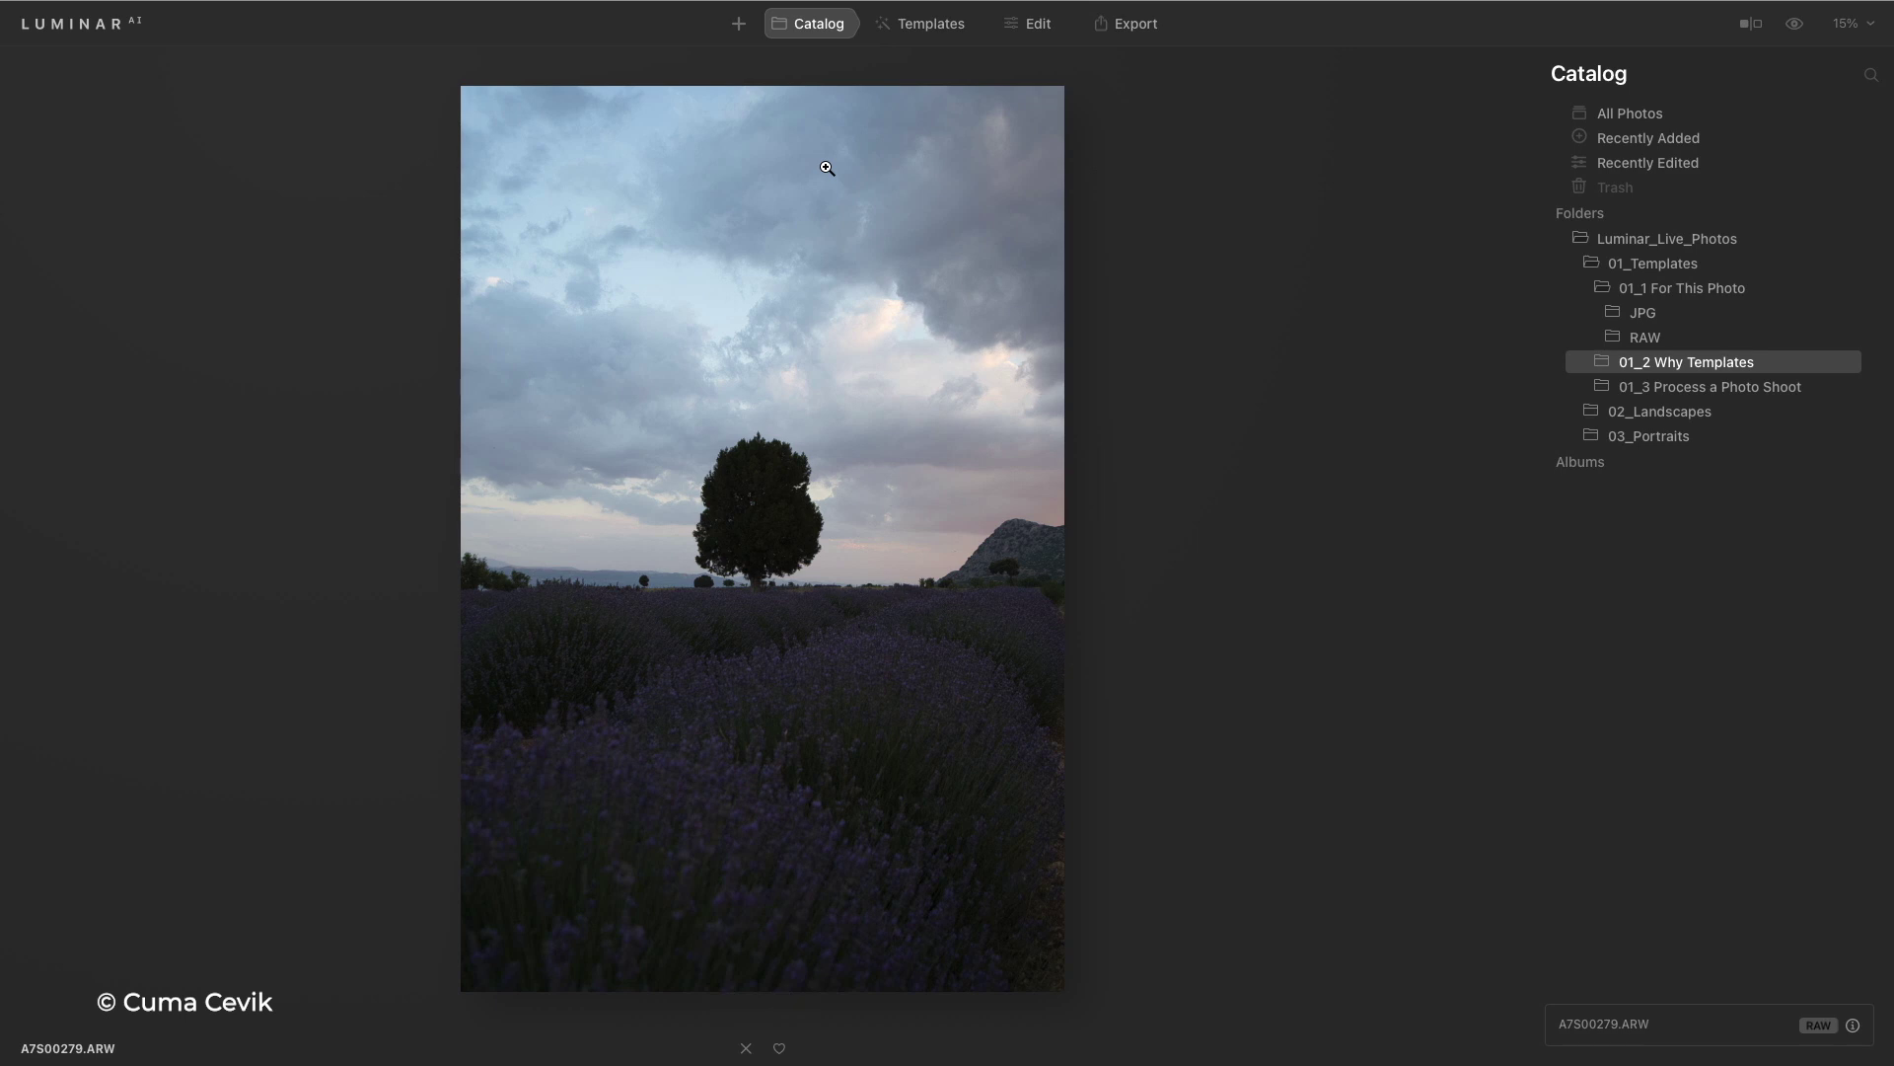
Give the lavender-field tree photo the Overcast collection's Dynamic Result template
click(939, 24)
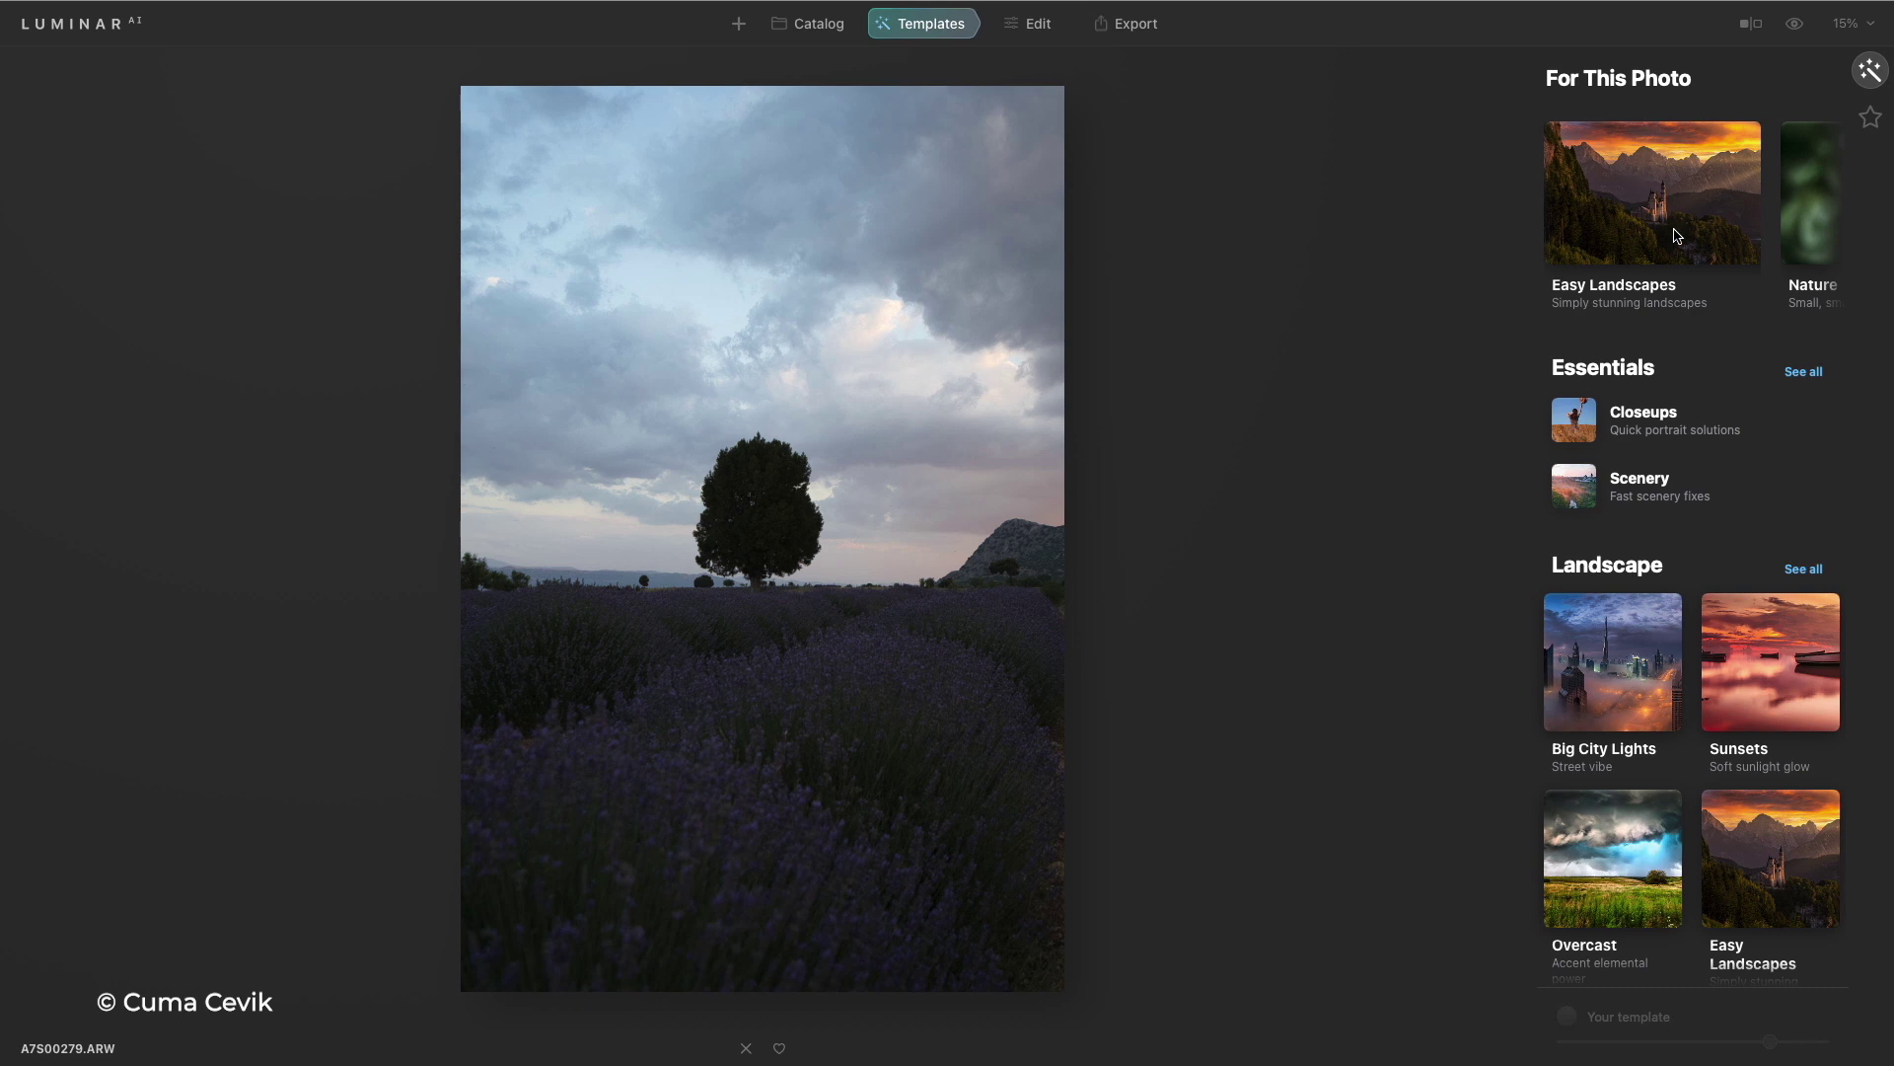
scroll(1782, 552, down, 3)
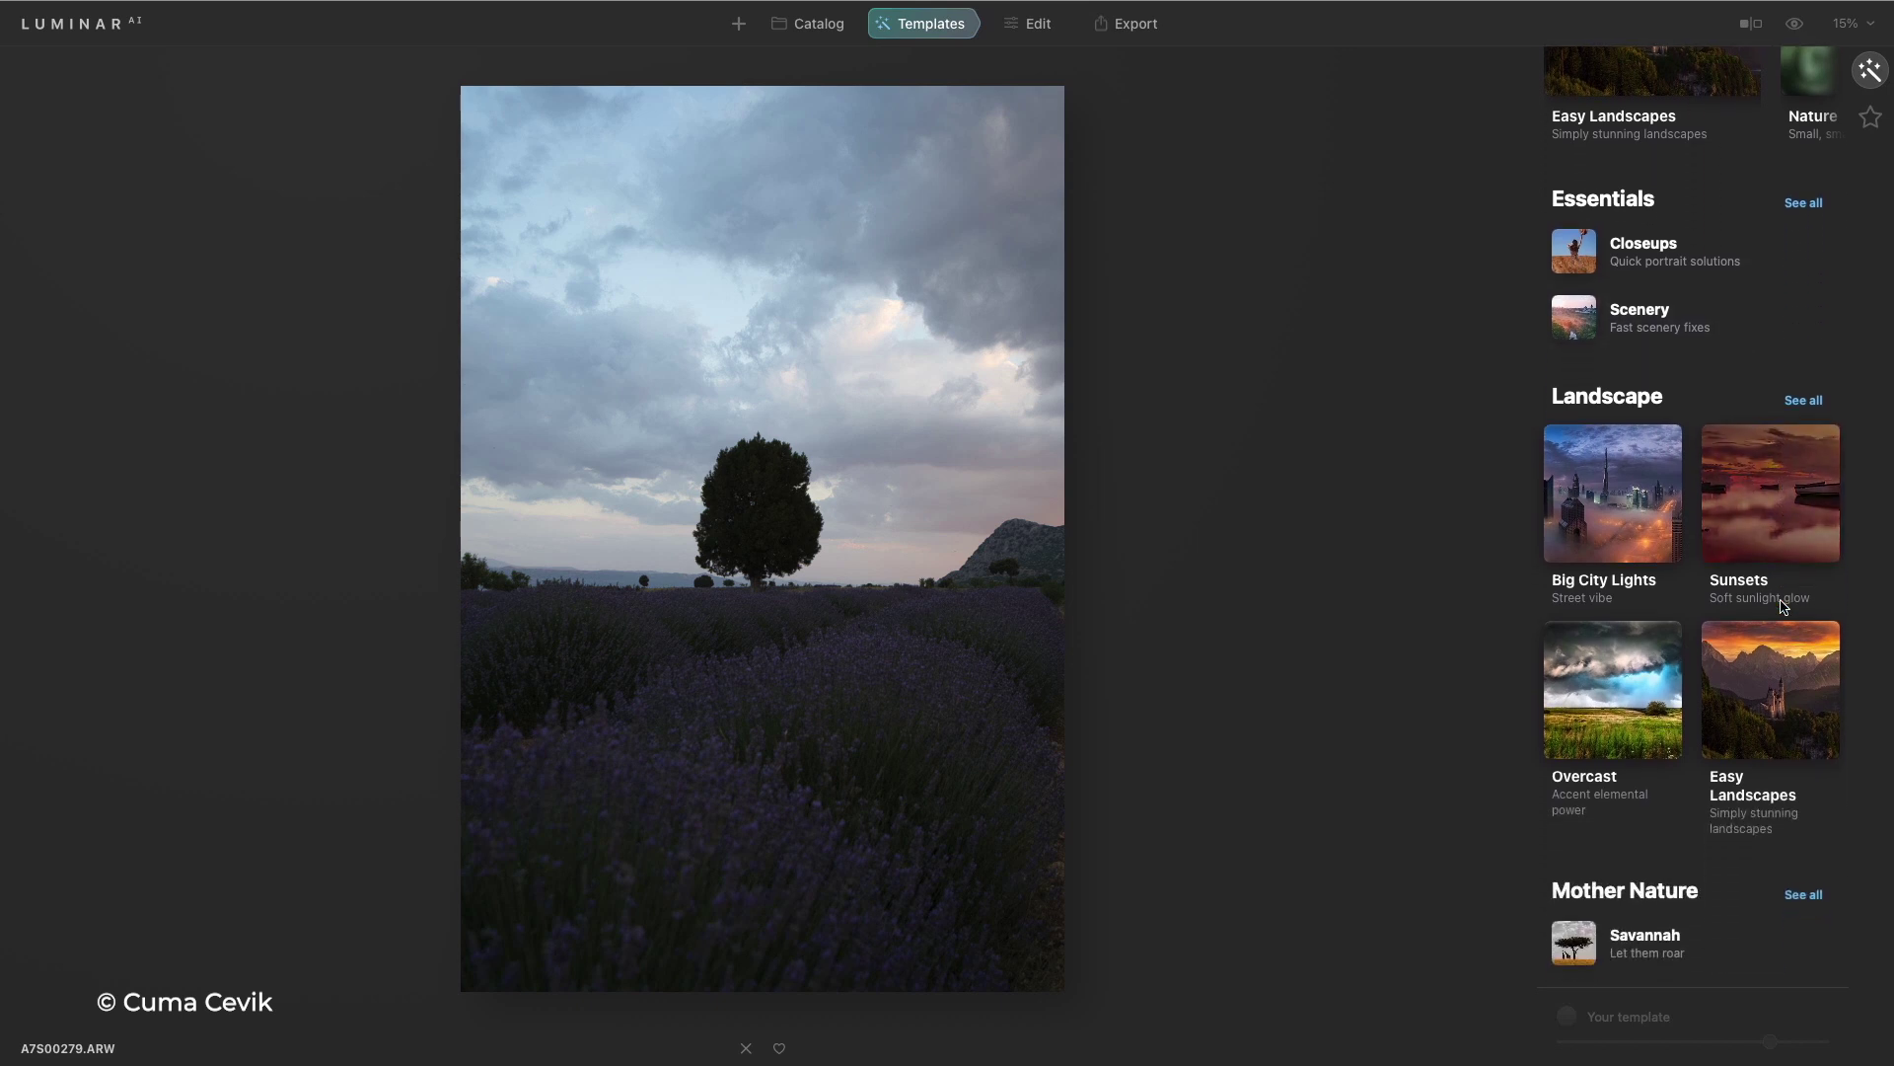
click(1627, 712)
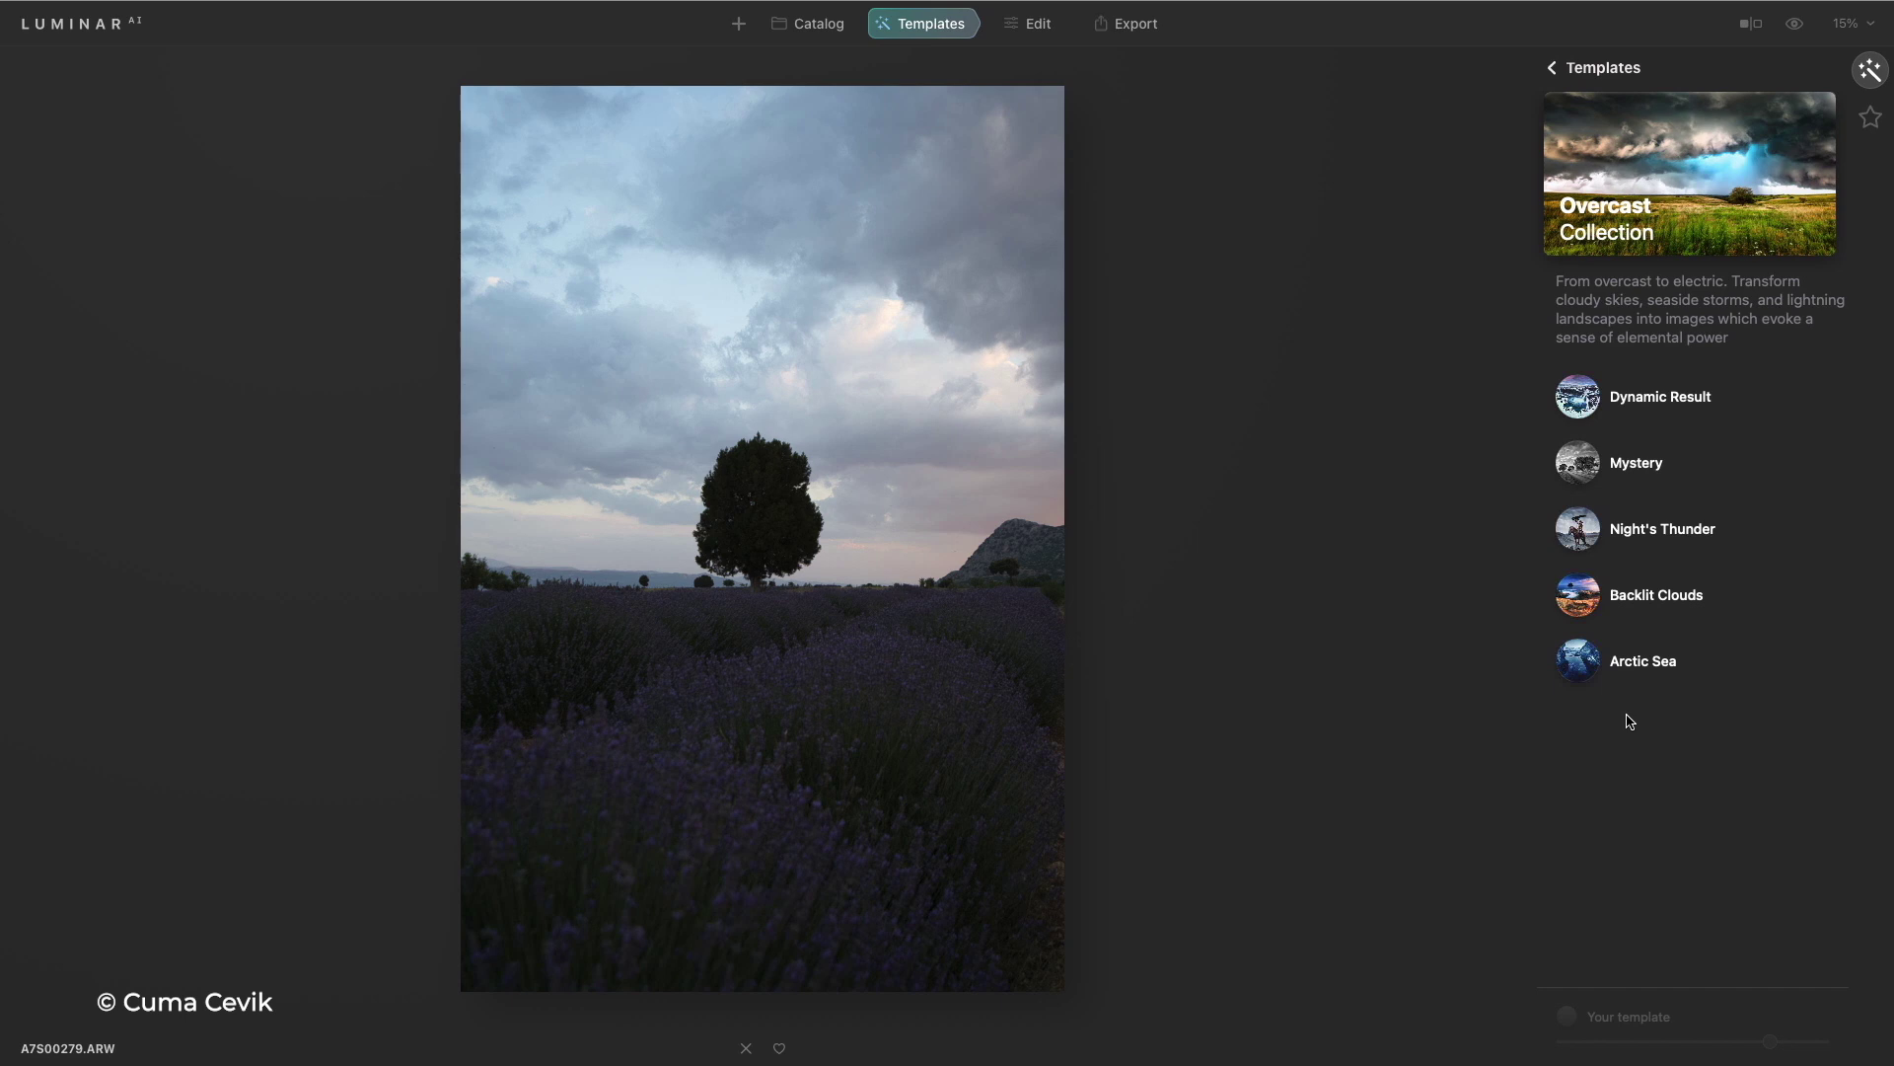
click(1584, 408)
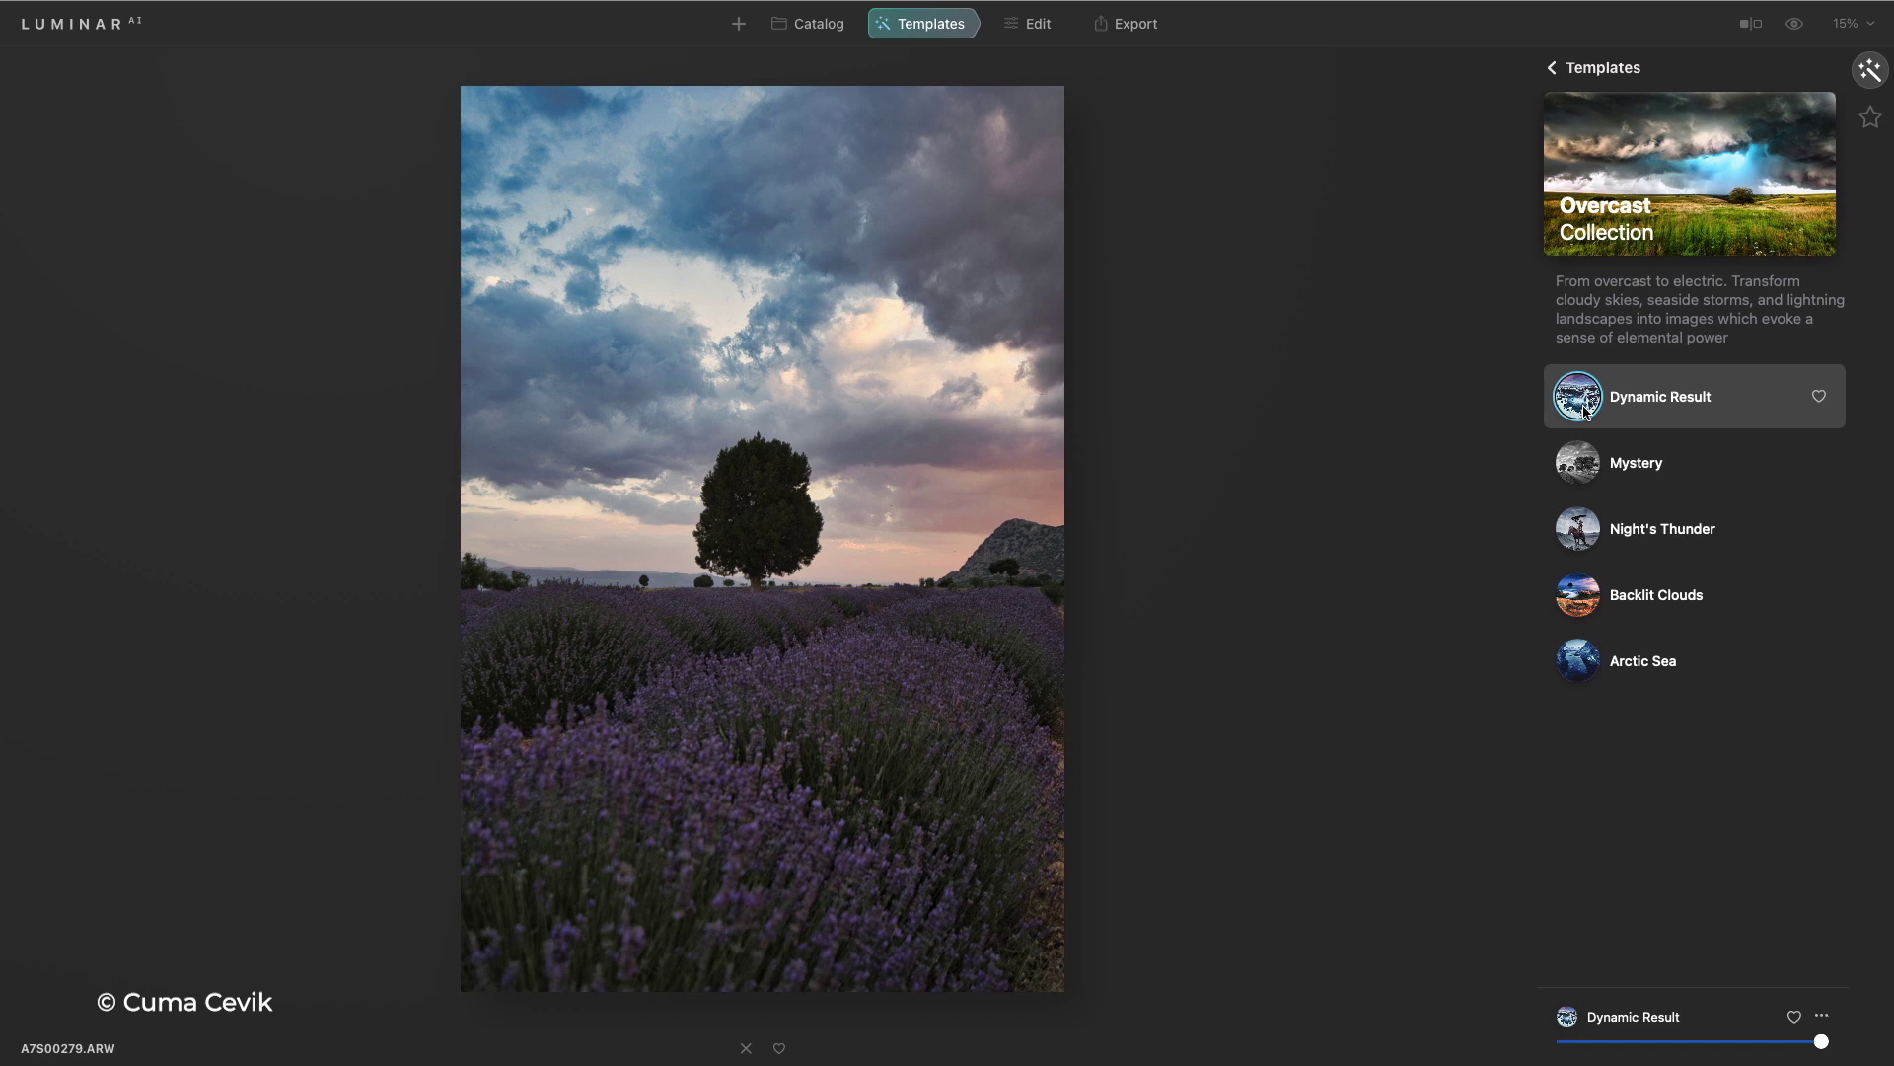
In Edit, set Accent 68 and Sky Enhancer 41, then Light's Smart Contrast -32 and Shadows 17
click(1044, 26)
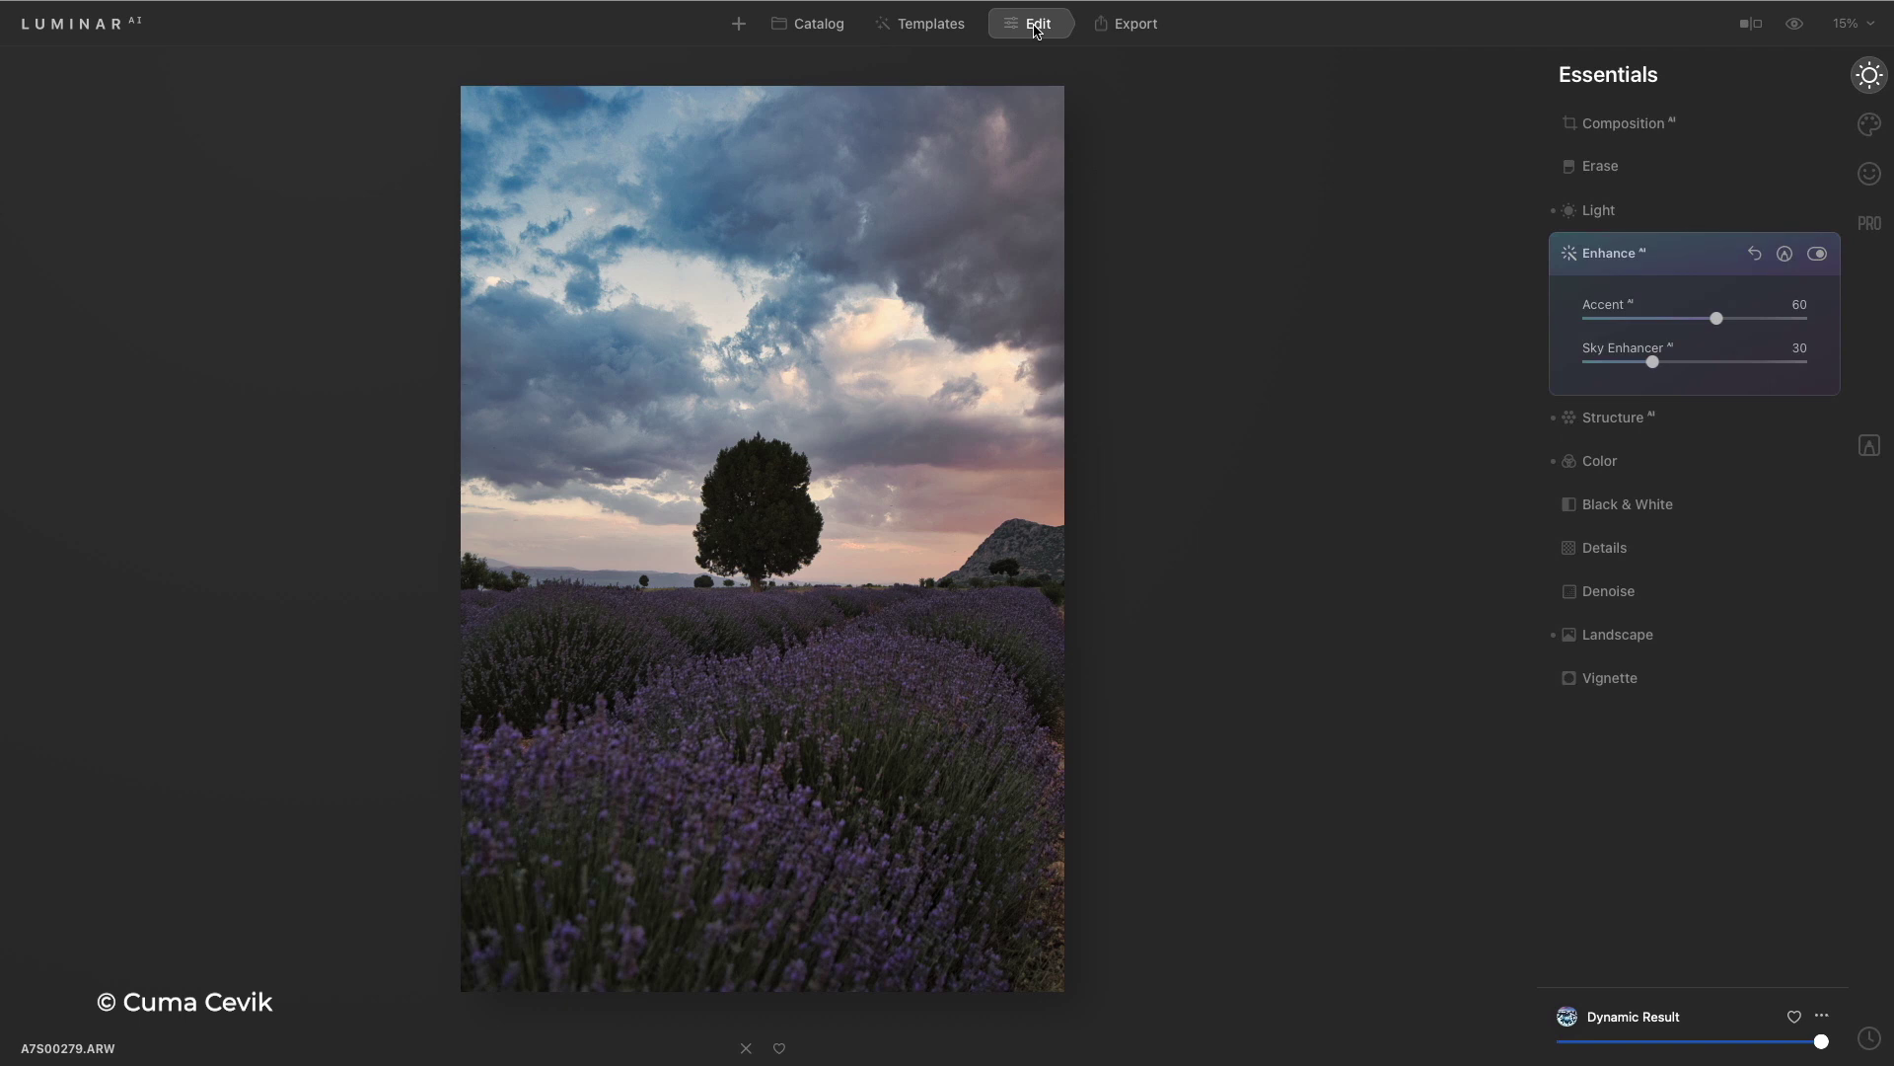
drag(1719, 324, 1676, 362)
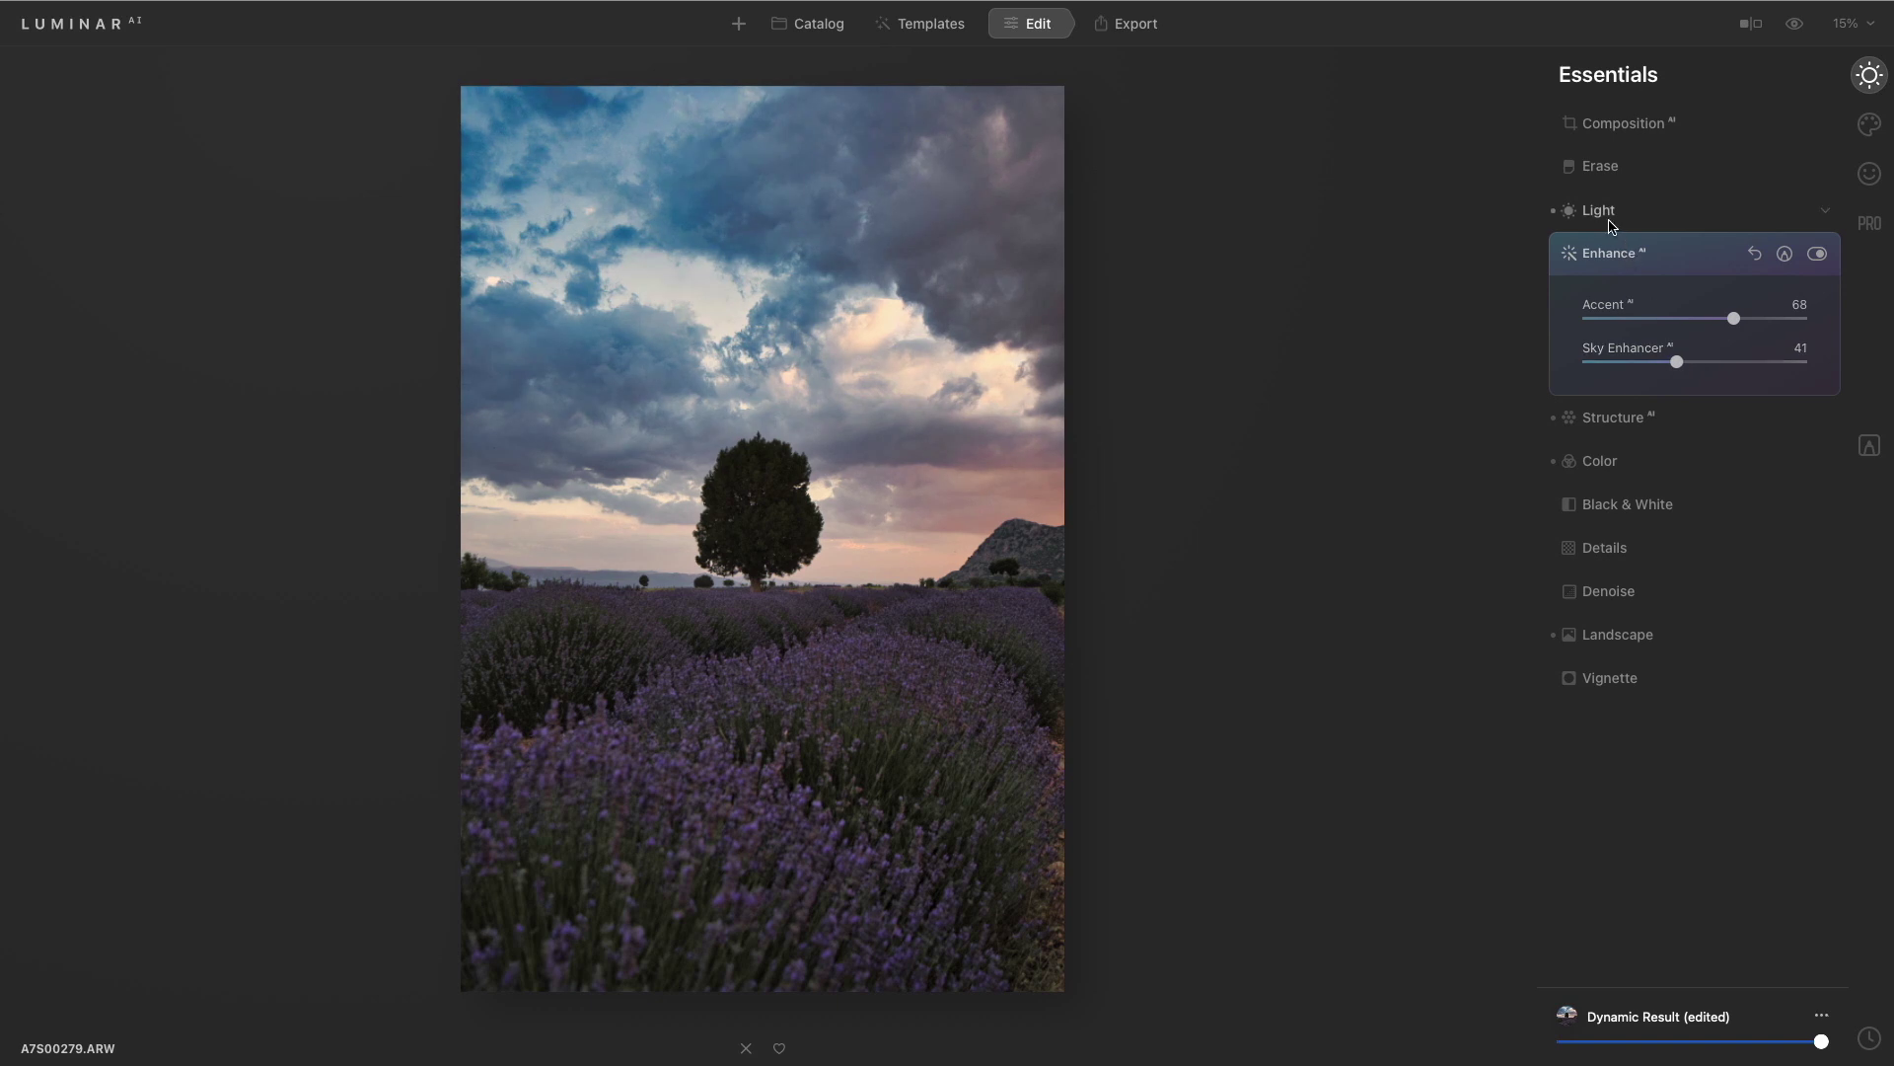
click(1612, 223)
drag(1695, 481, 1657, 471)
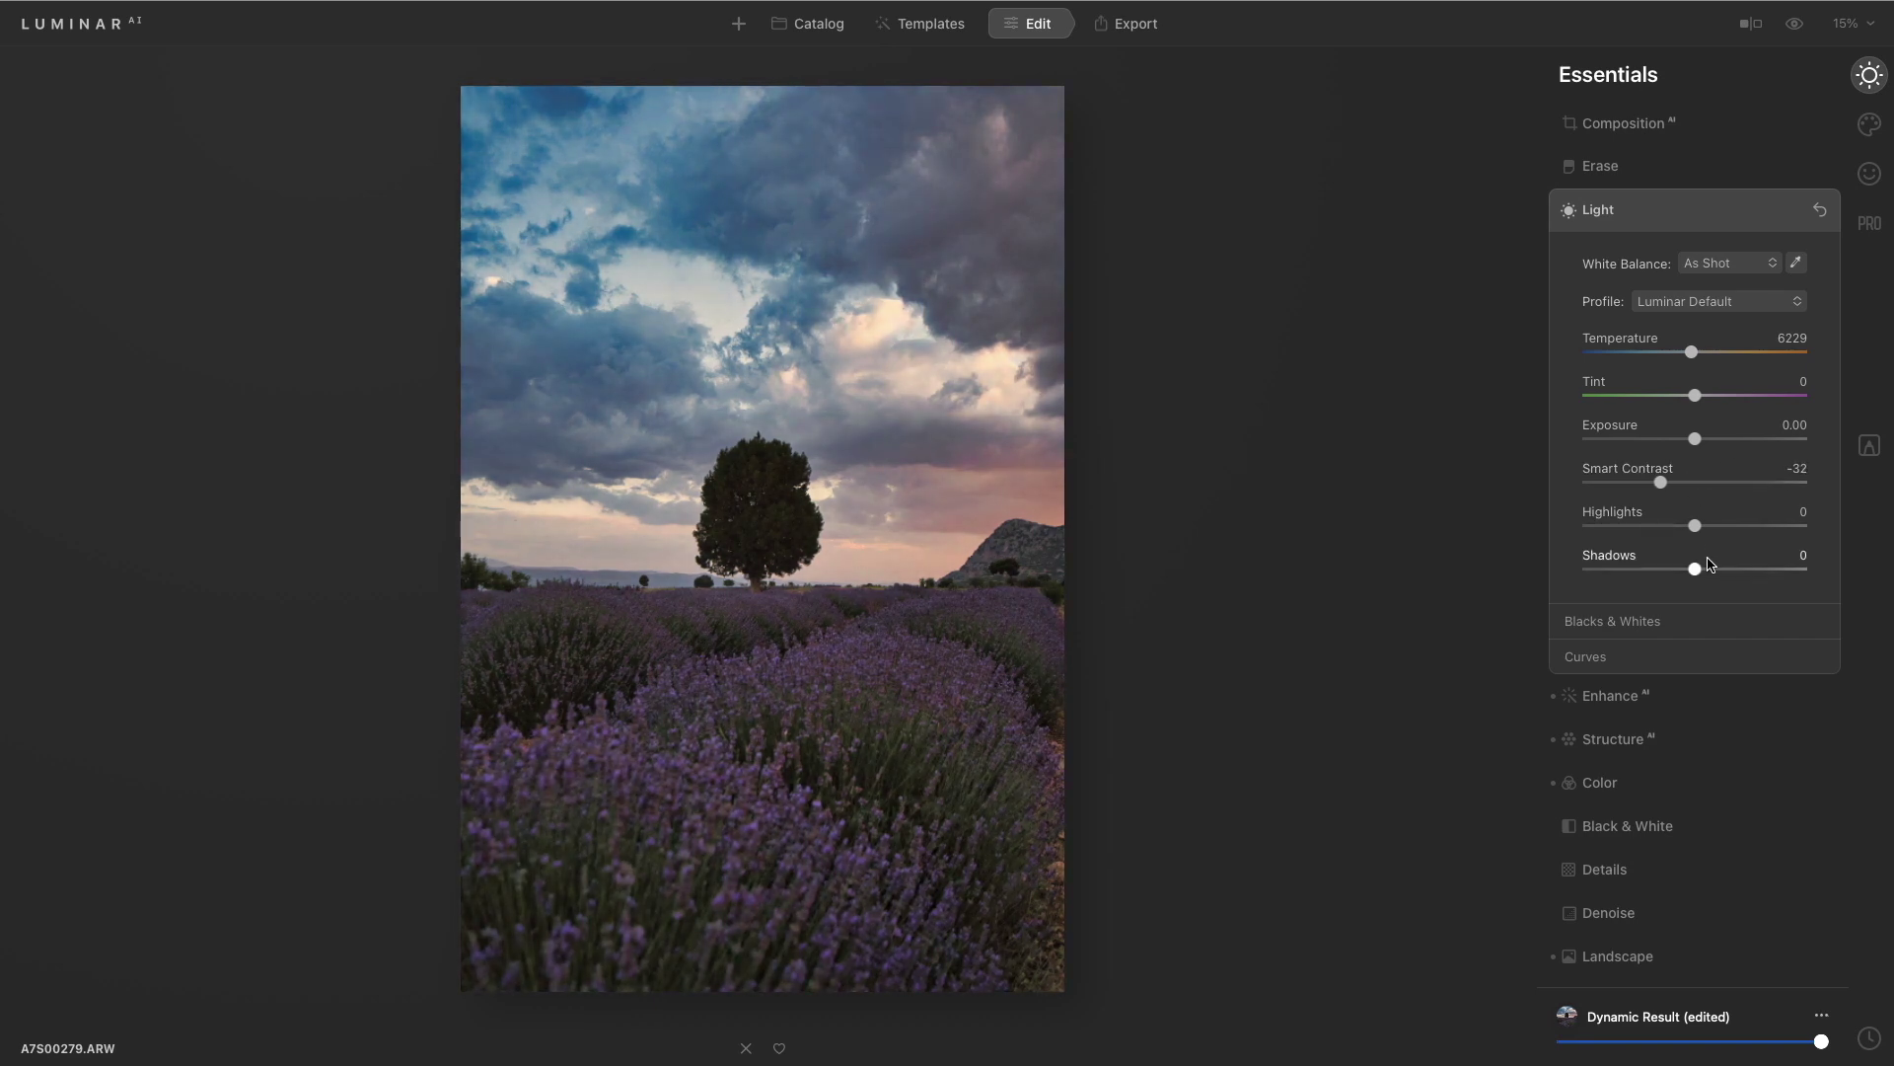
drag(1705, 573, 1717, 573)
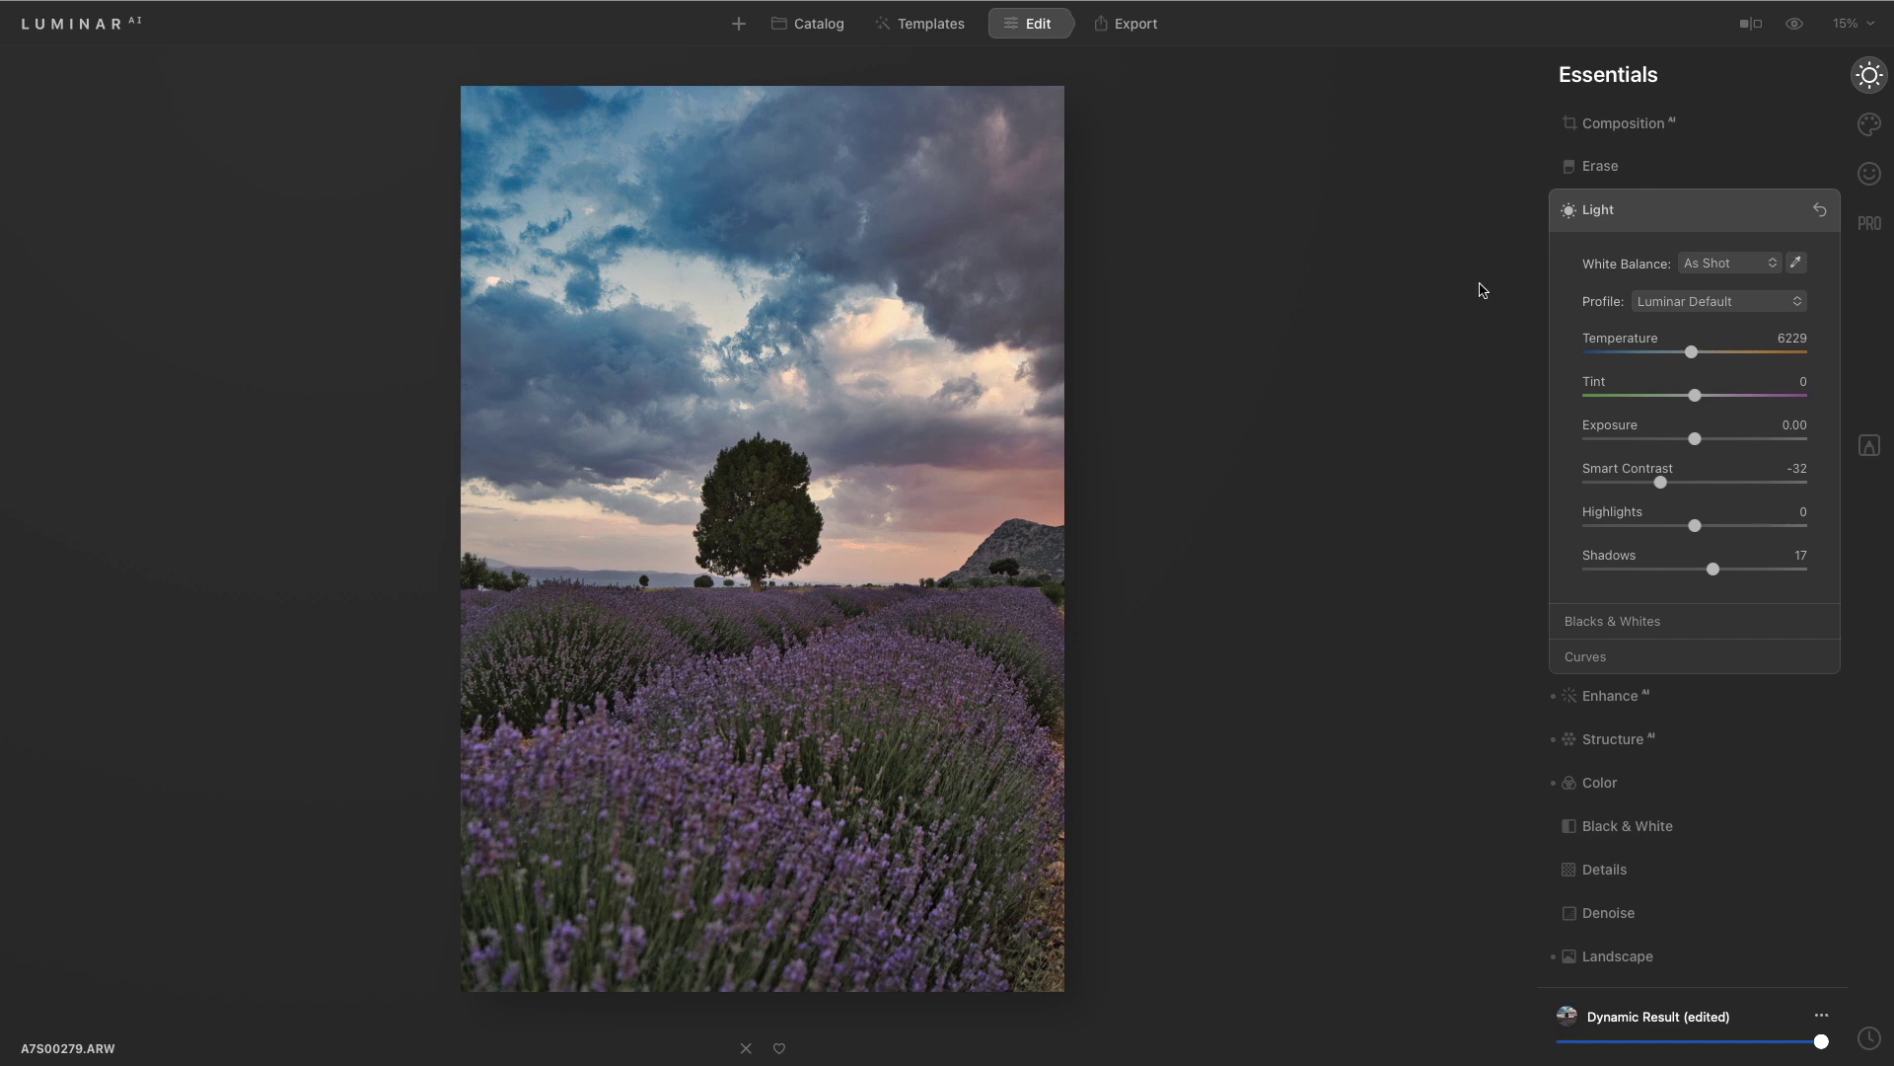
scroll(1031, 570, up, 2)
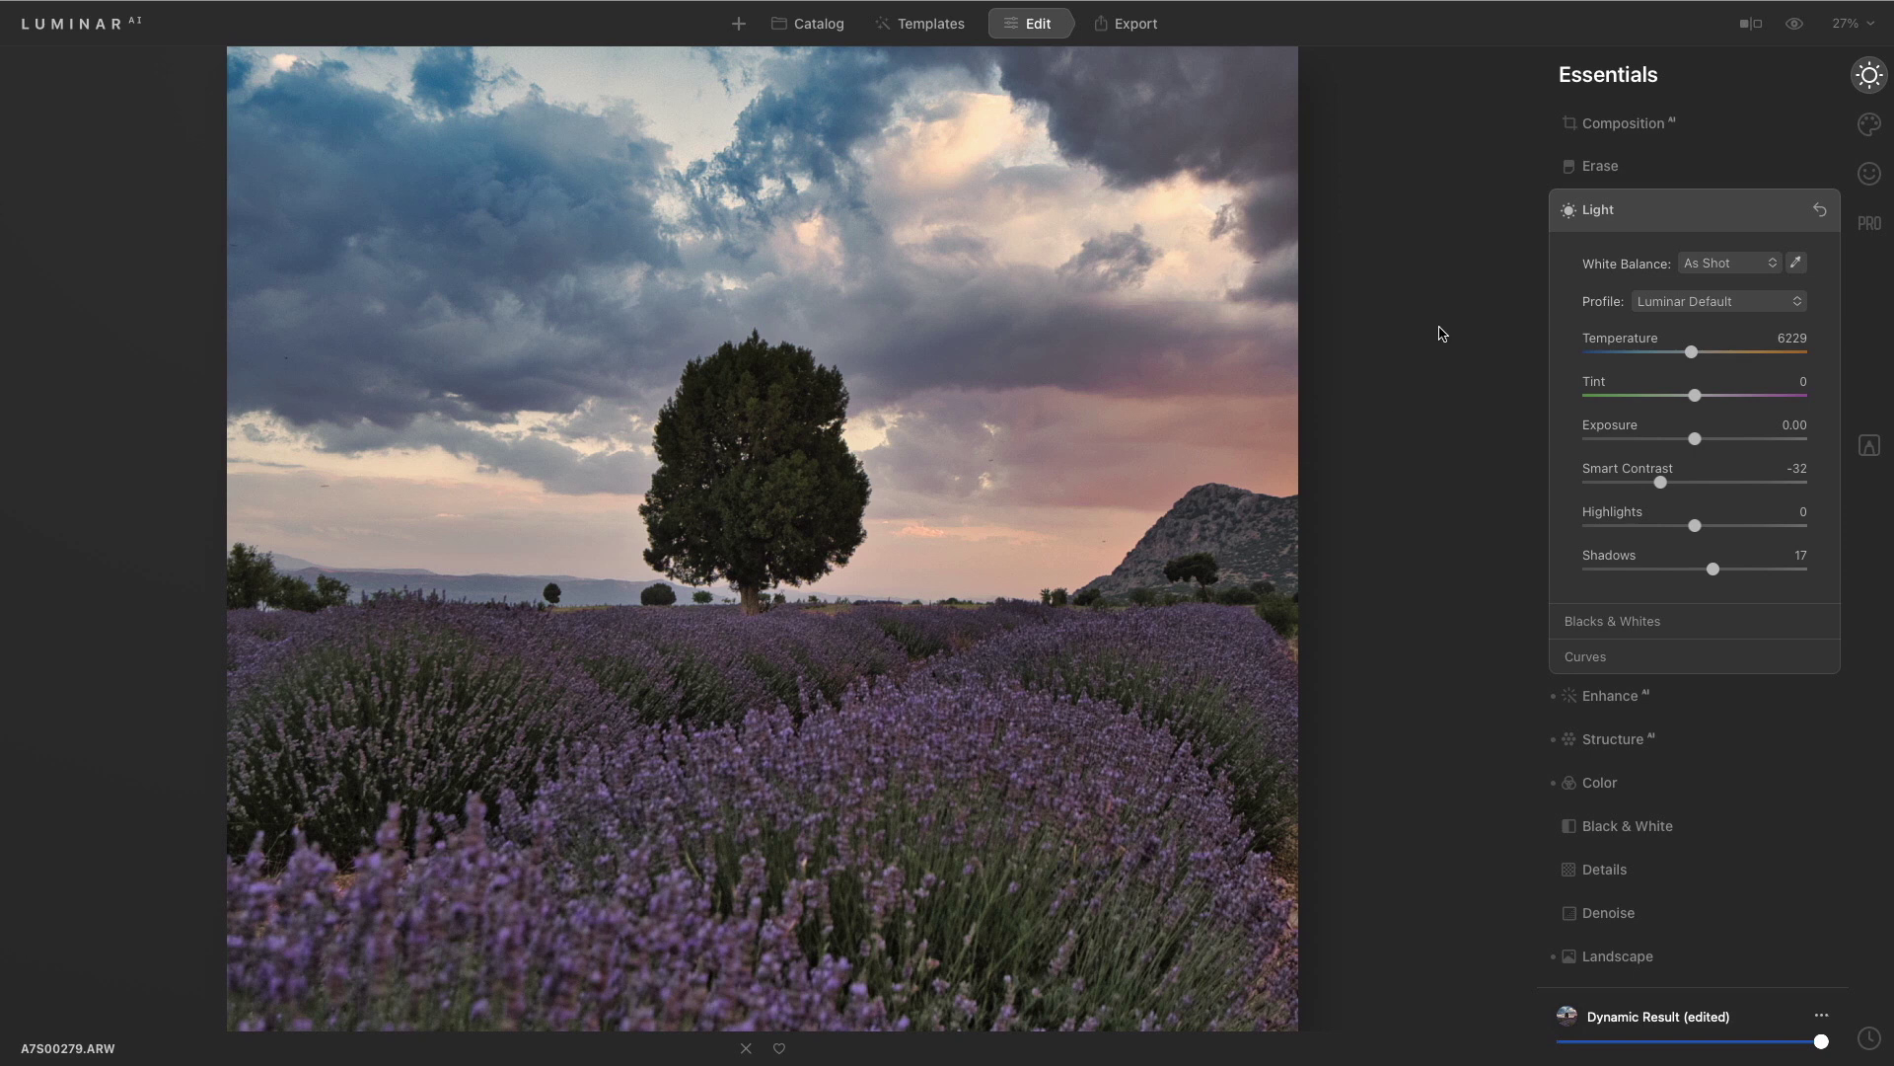
With a radius-44 Erase brush, paint out and remove the rocky hill on the right horizon
click(1609, 168)
click(1658, 309)
key(bracketright)
key(bracketright)
key(bracketright)
mouse_move(1053, 579)
mouse_down()
mouse_move(1292, 578)
mouse_move(1300, 515)
mouse_move(1221, 489)
mouse_move(1108, 568)
mouse_move(1238, 531)
mouse_move(1195, 551)
mouse_move(1254, 554)
mouse_move(1276, 541)
mouse_move(1184, 532)
mouse_move(1209, 507)
mouse_move(1282, 503)
mouse_up()
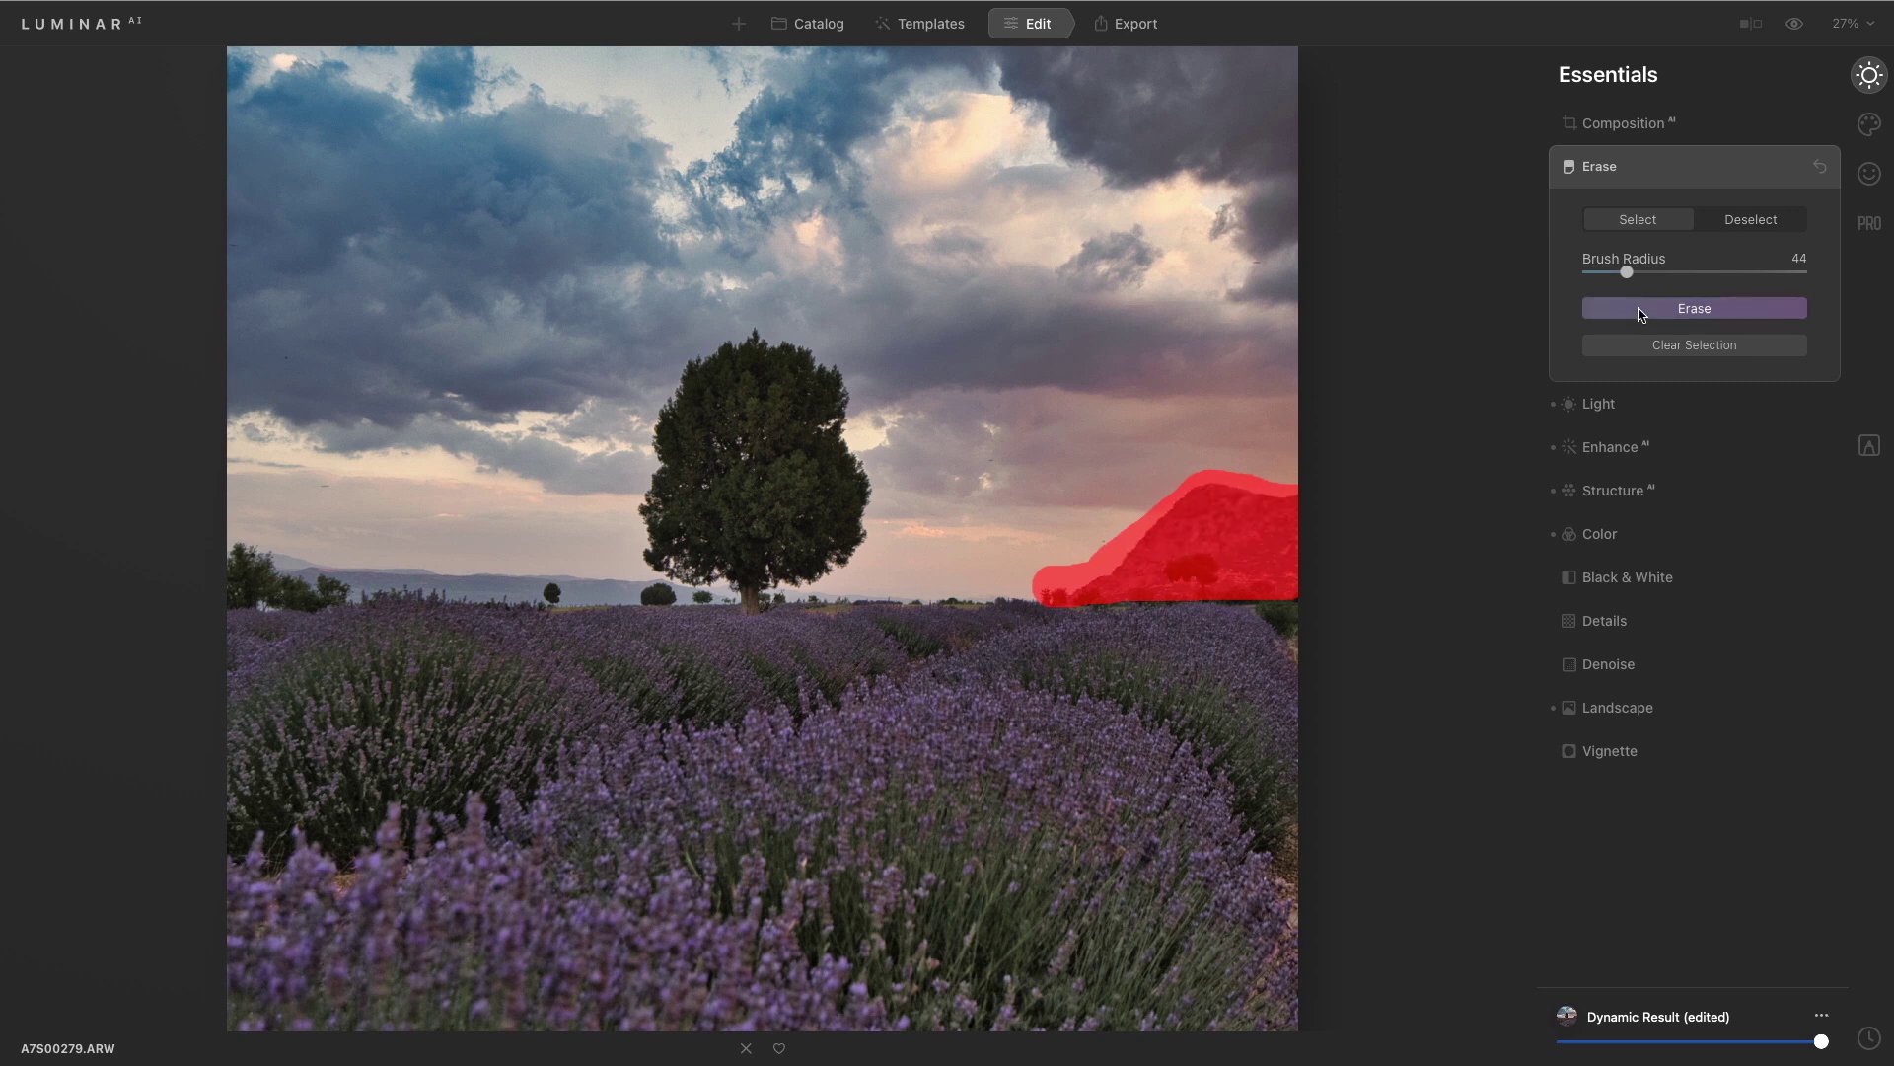
click(1641, 312)
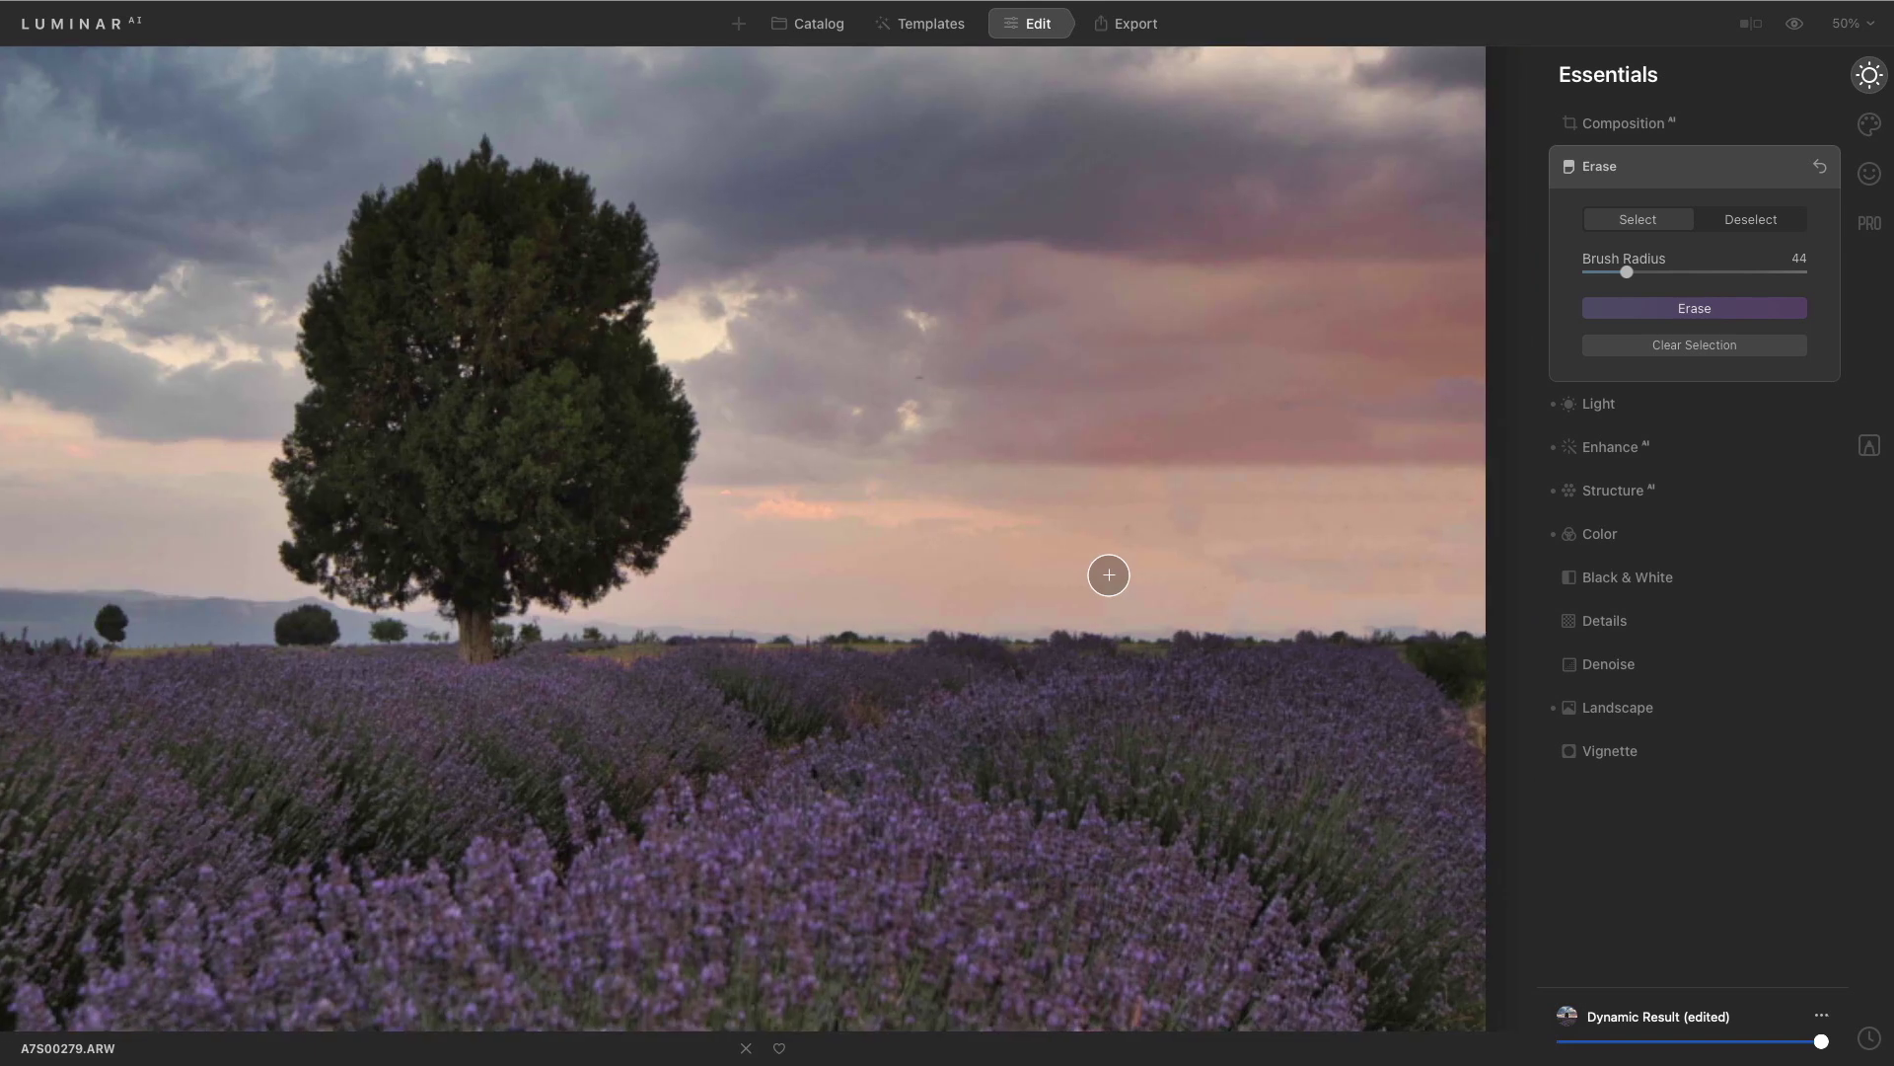
key(super+0)
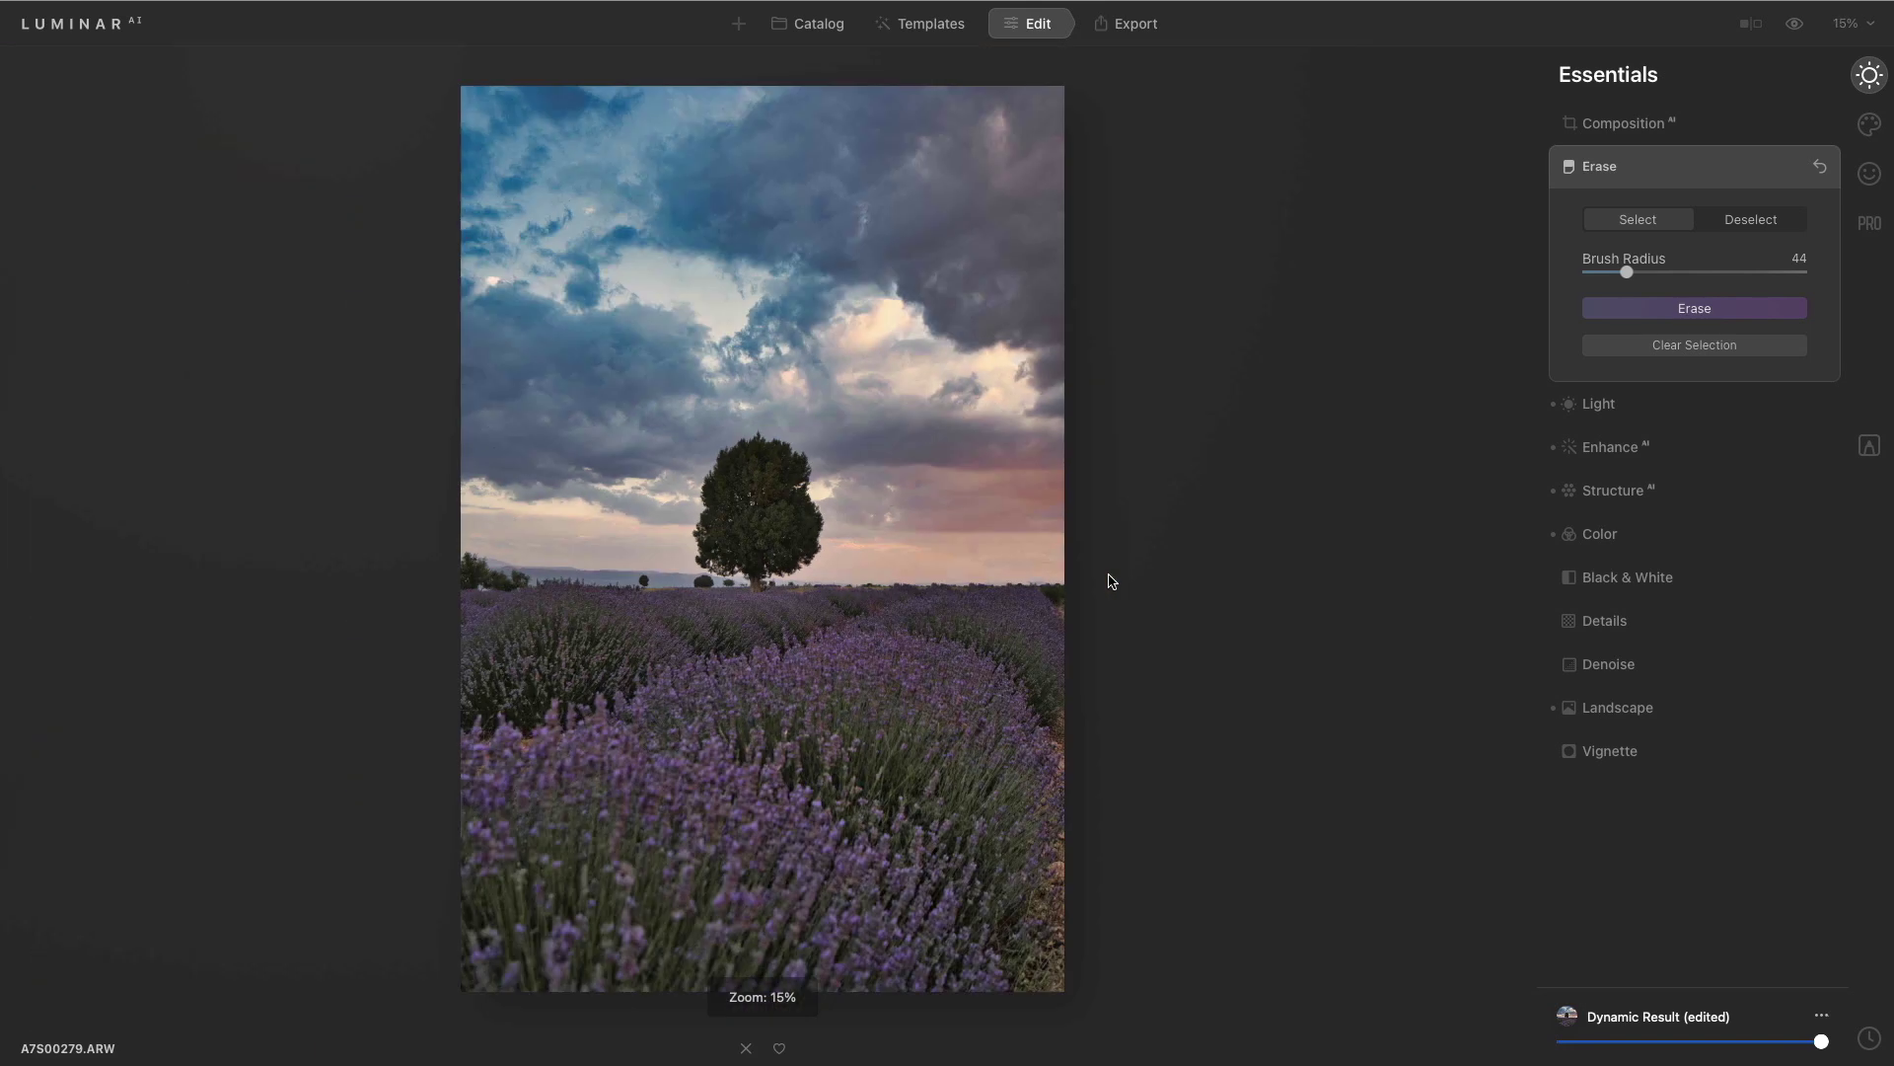
Auto-crop with Composition AI, shift the photo to lower the tree, fix horizontal perspective, and apply
click(1653, 125)
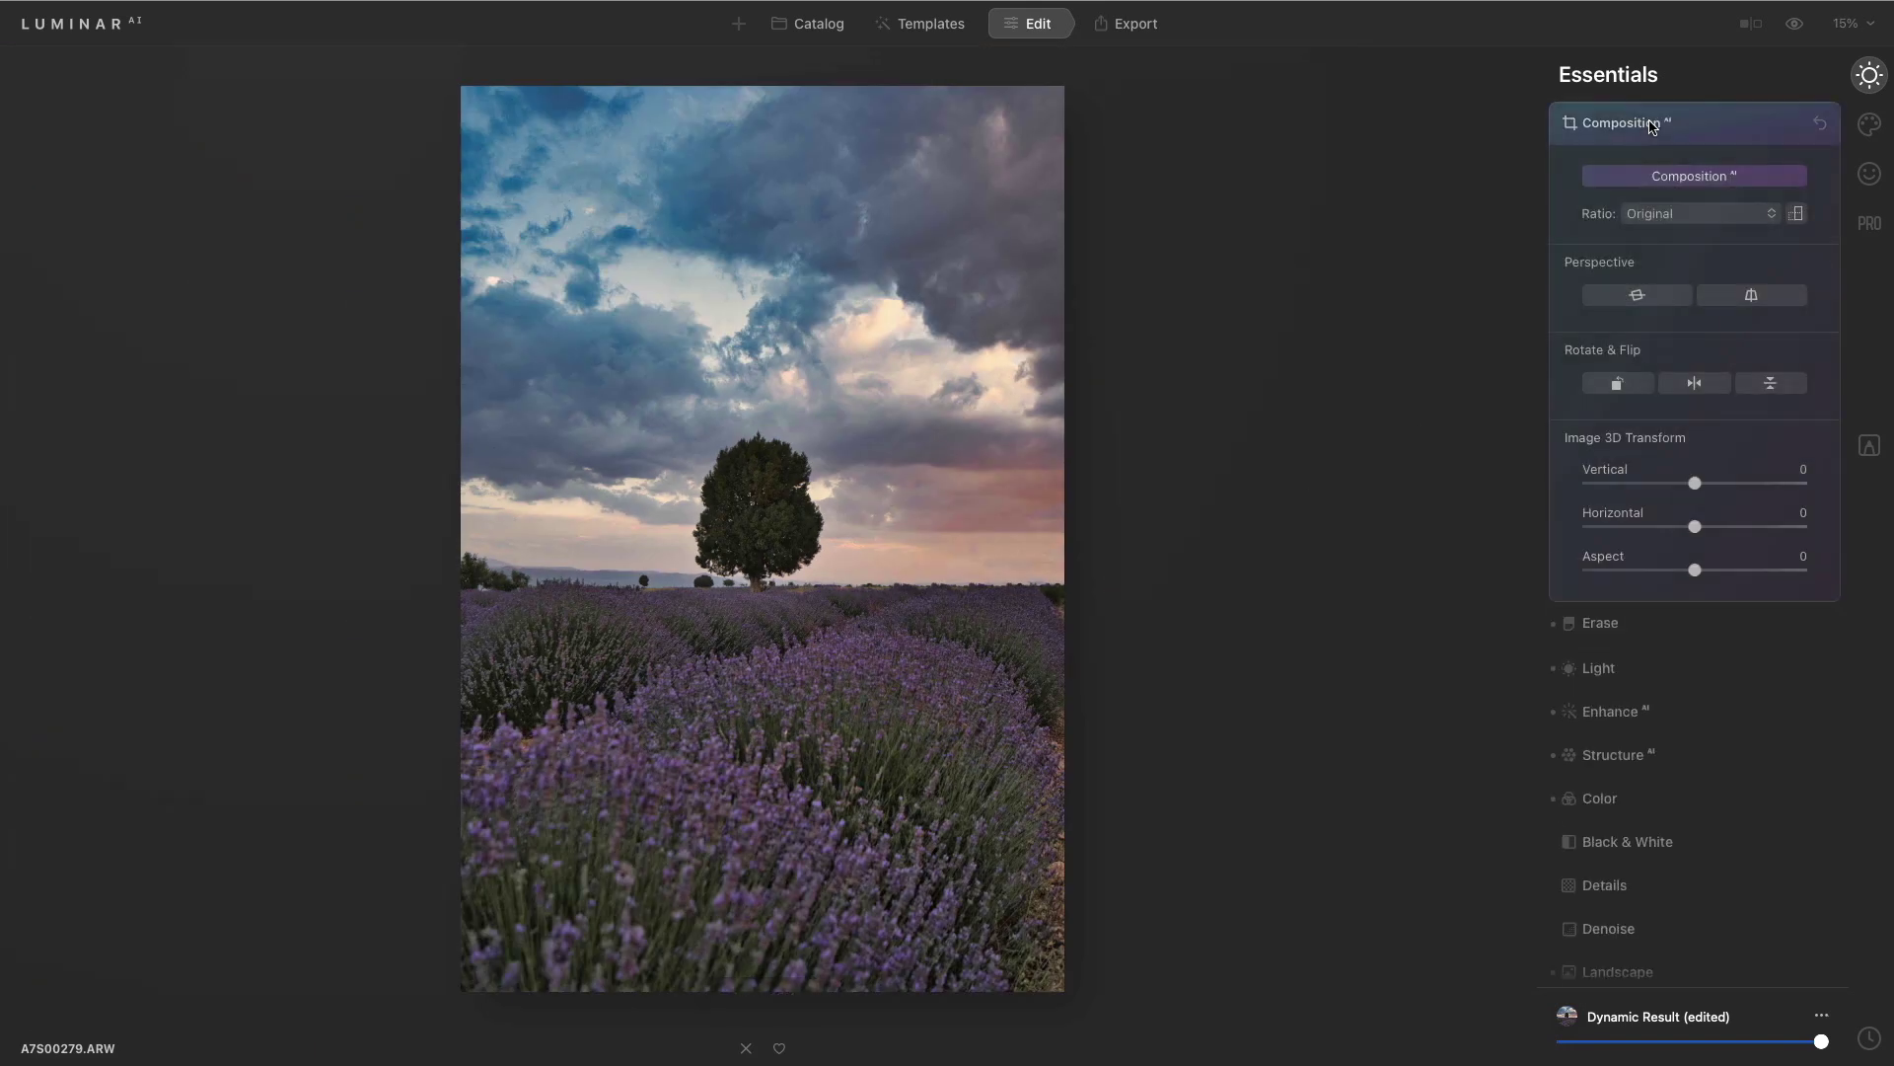
click(1674, 178)
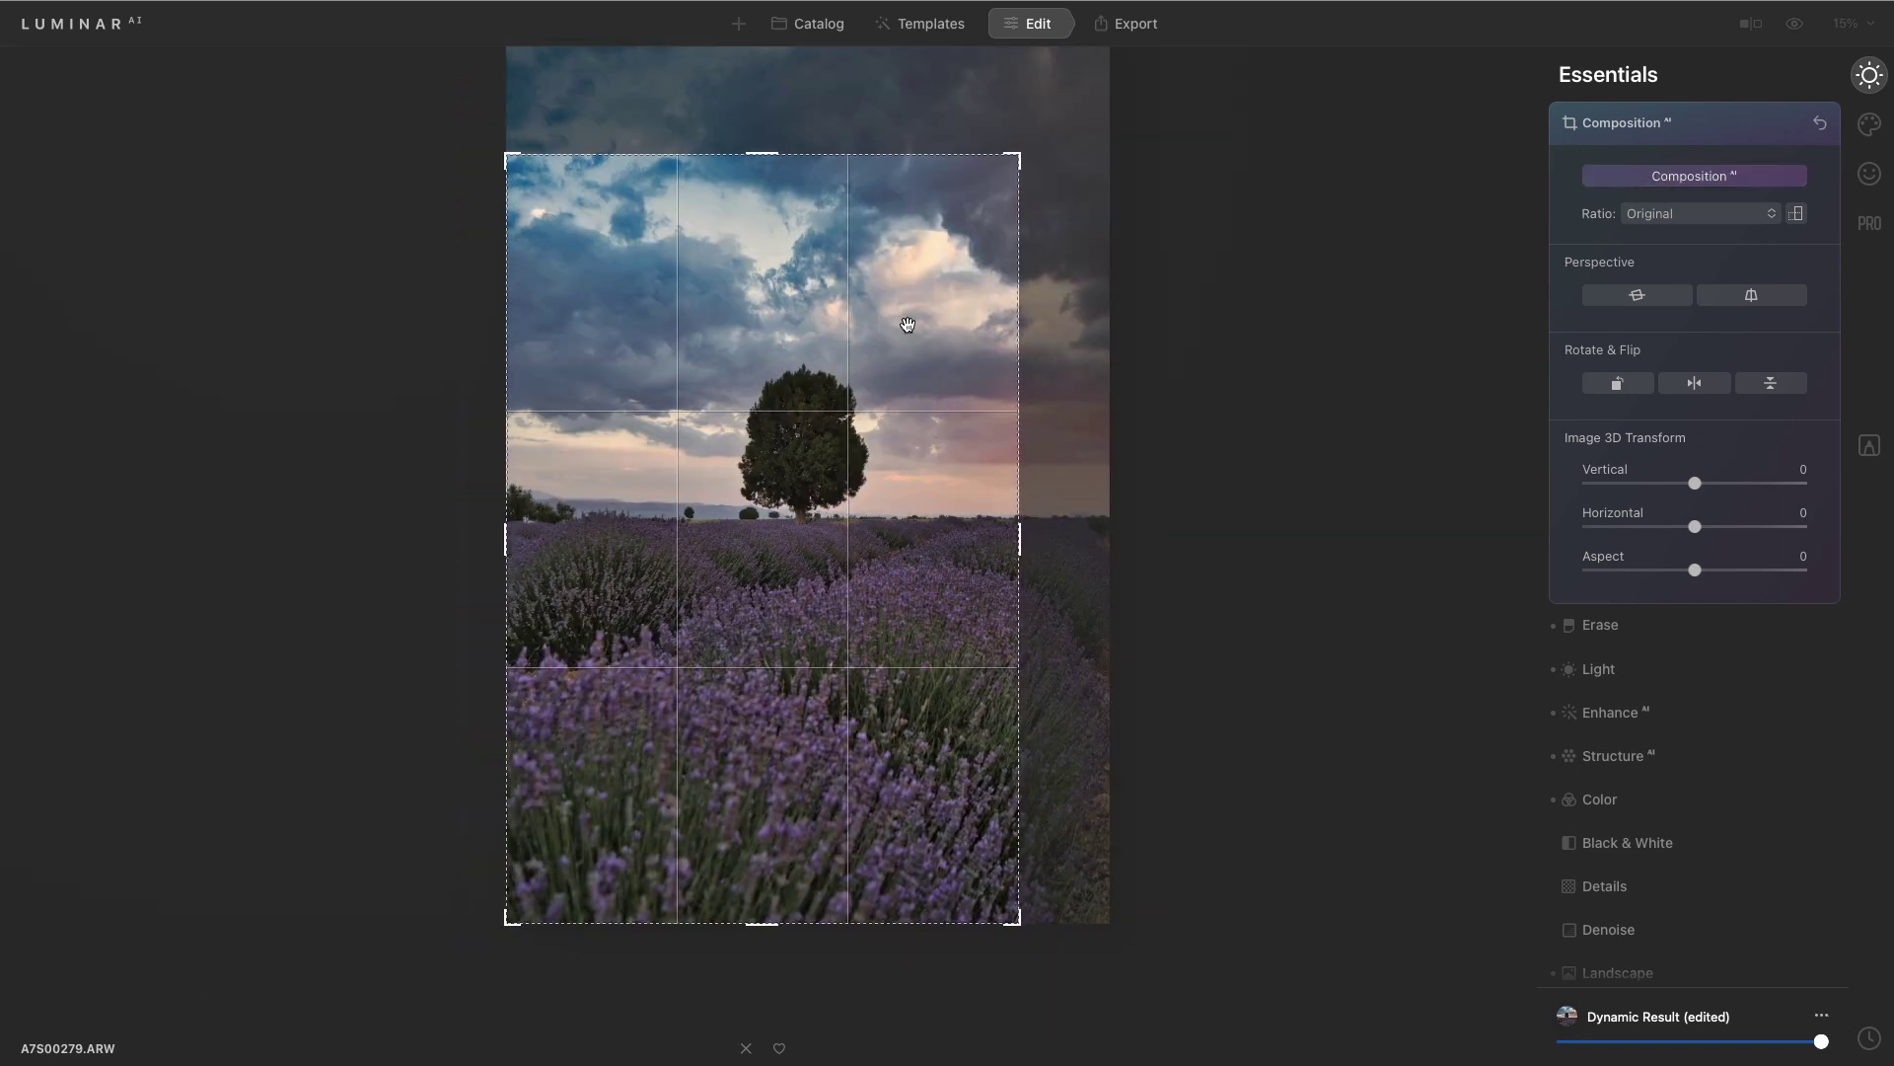
drag(903, 318, 876, 371)
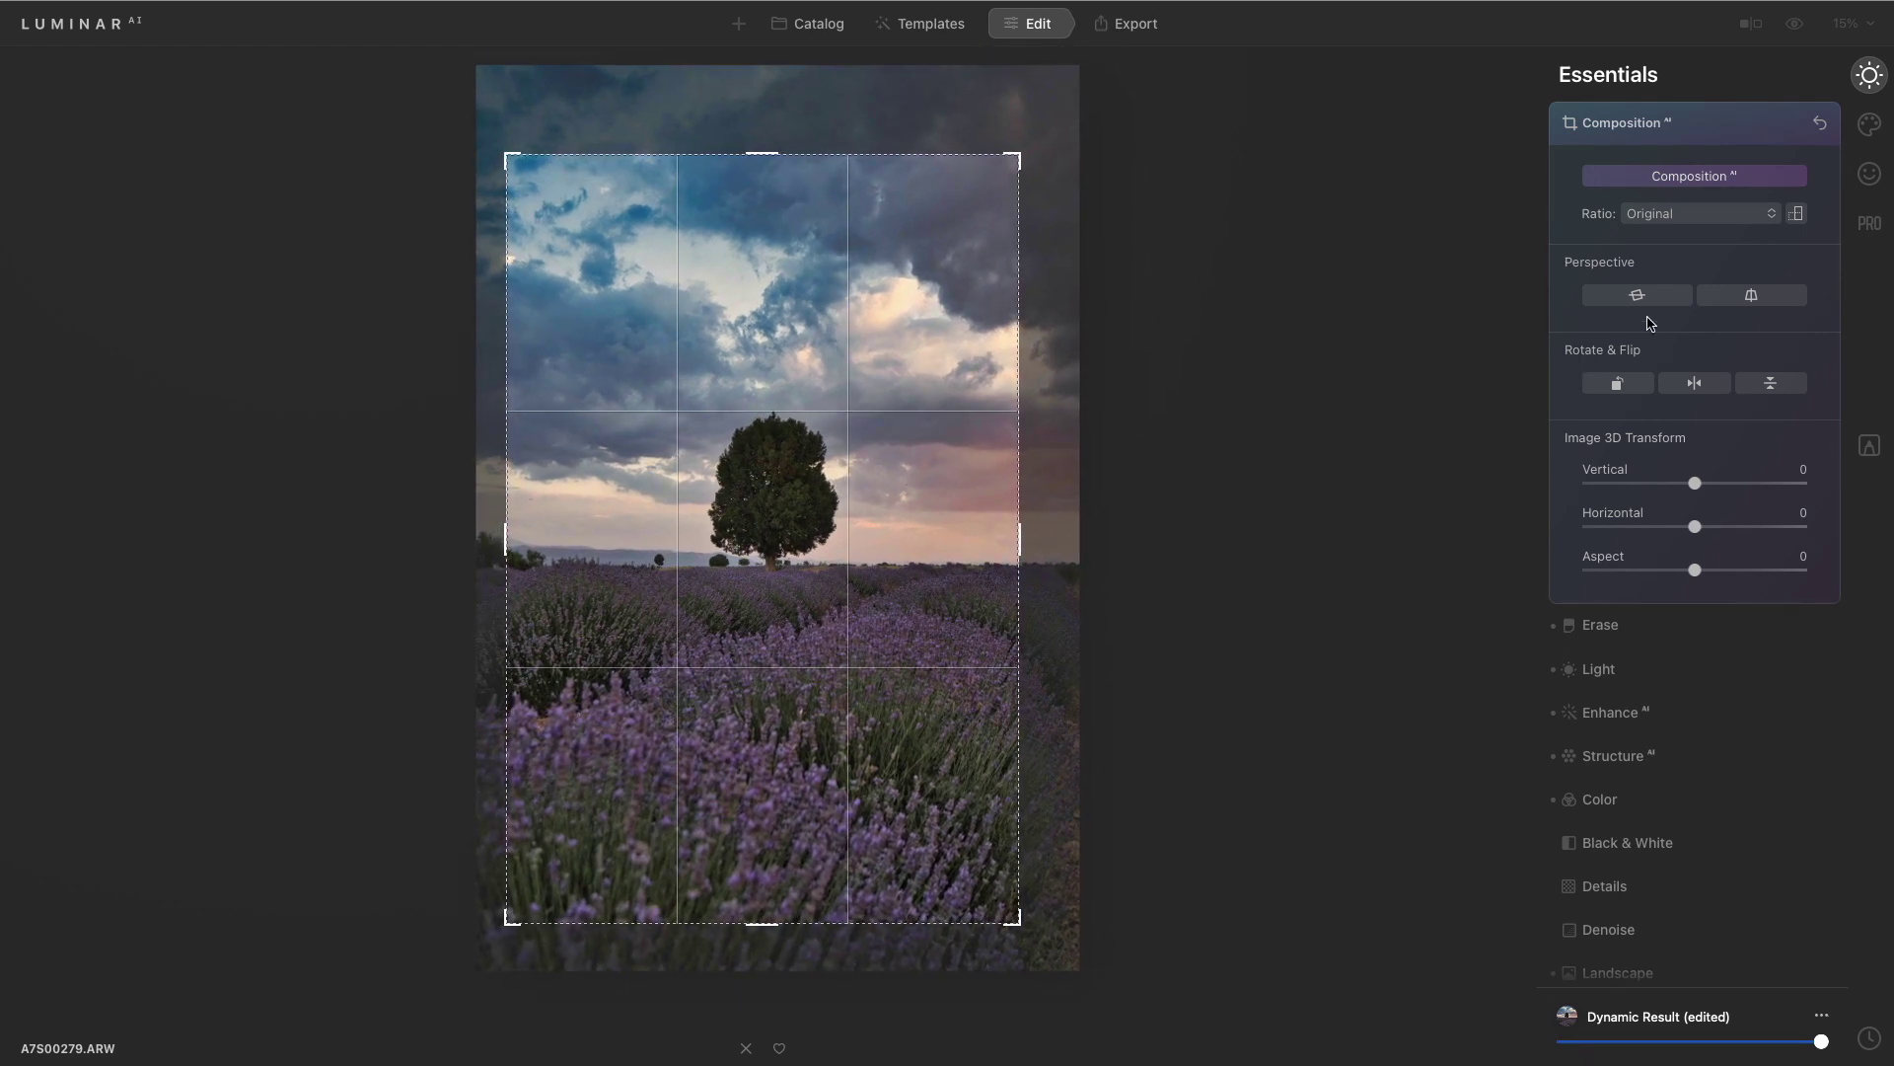
click(1643, 295)
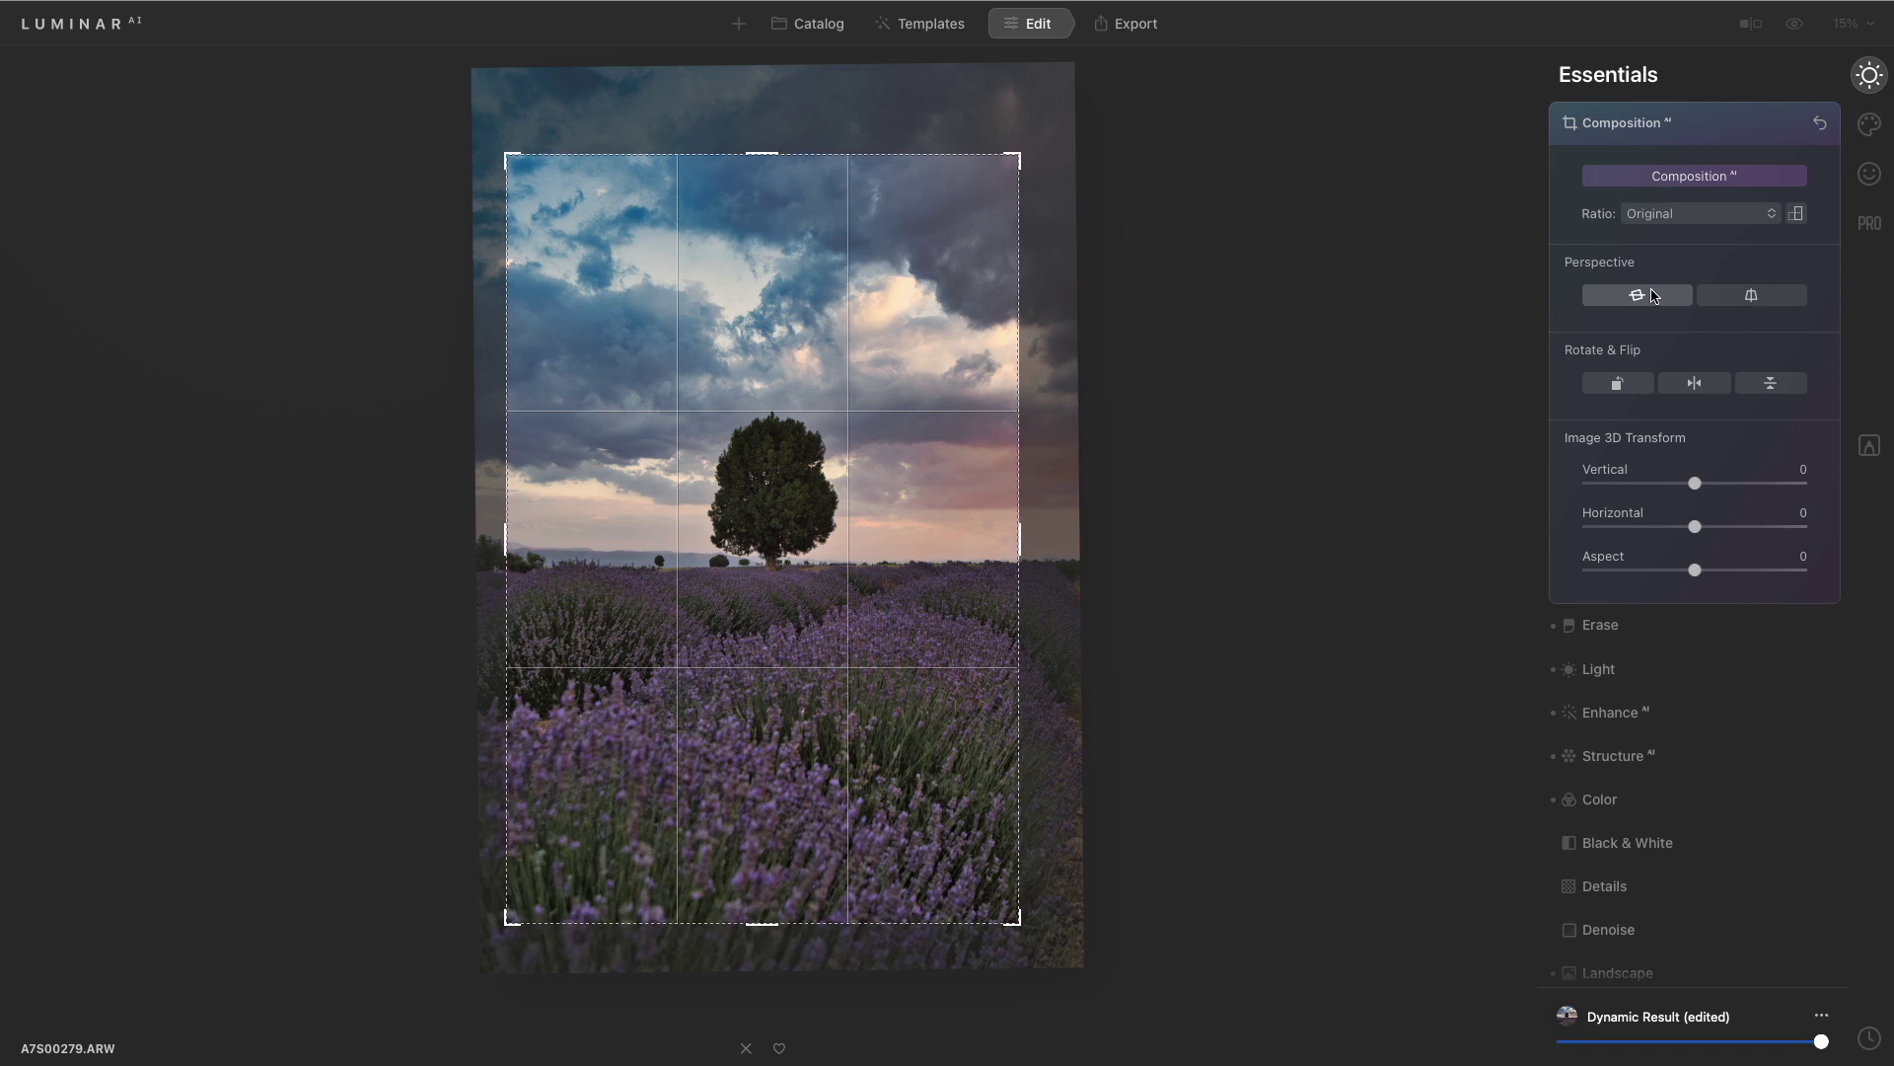
click(1758, 142)
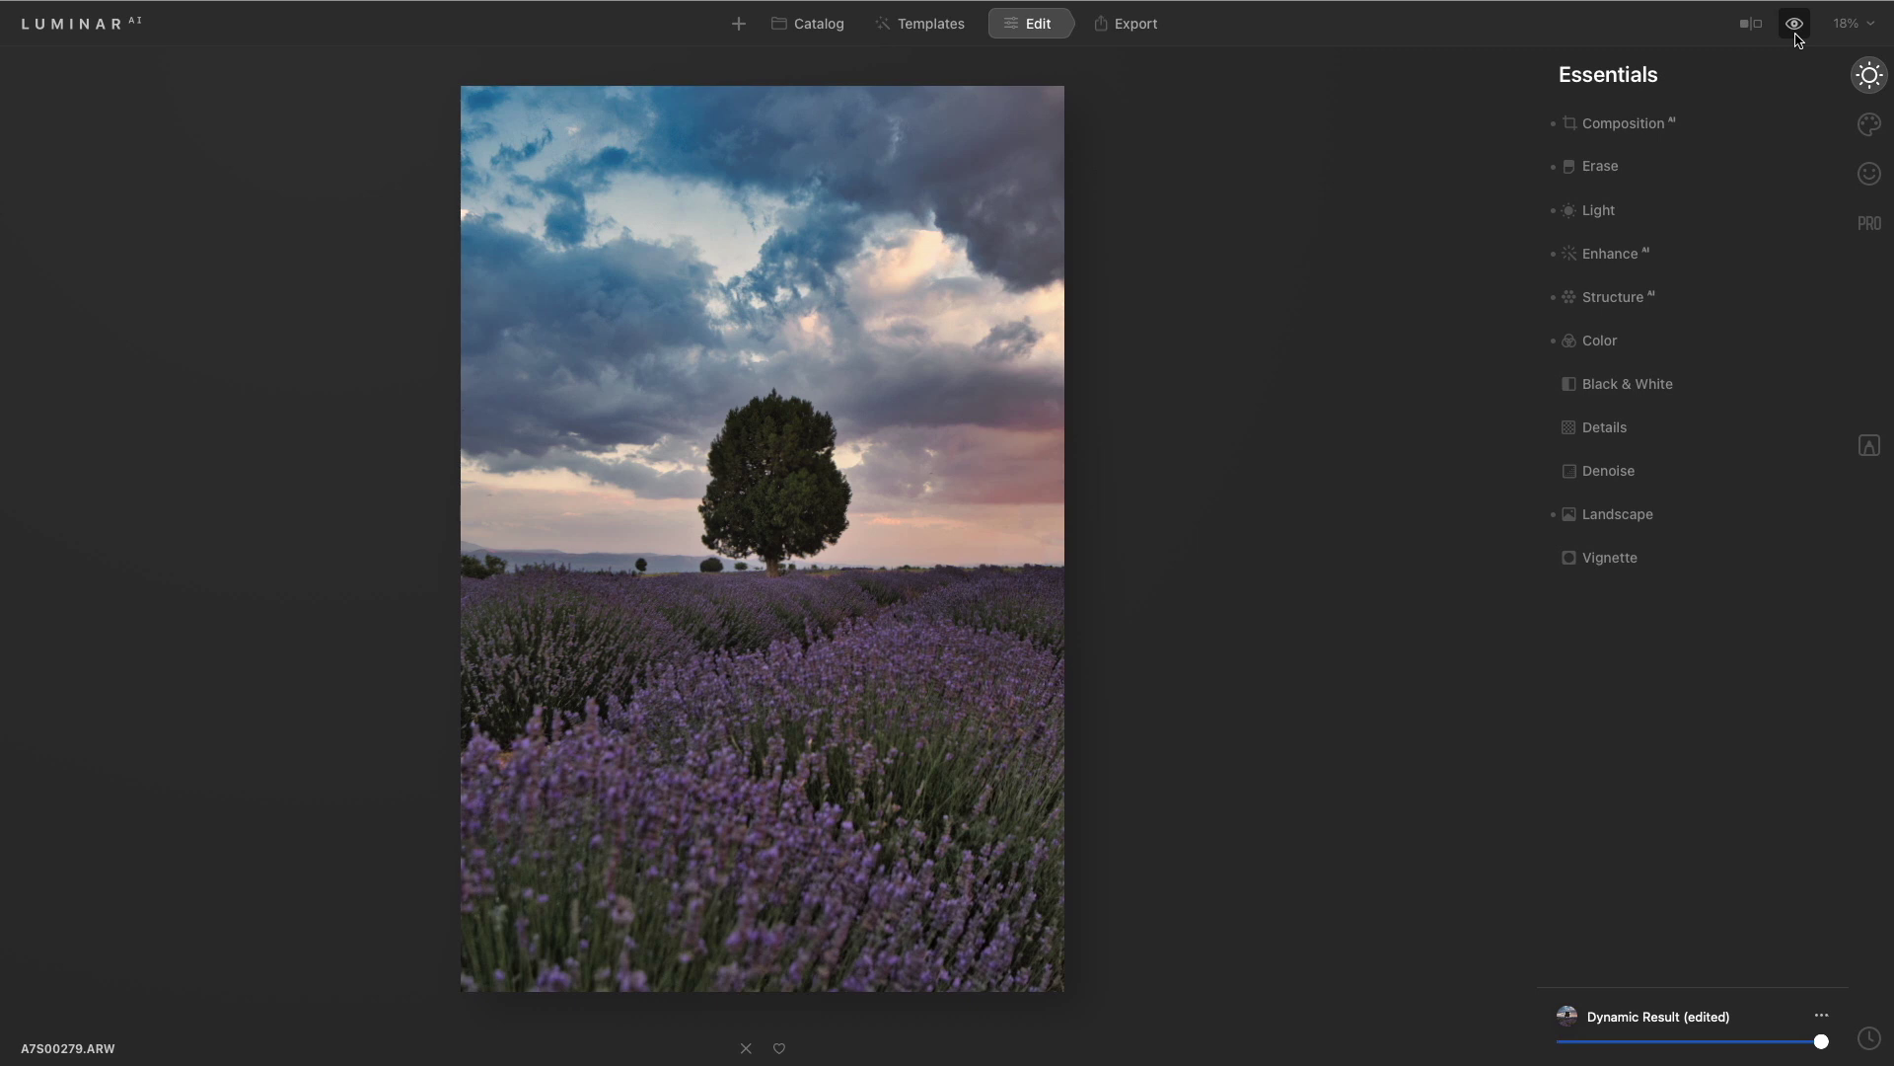
Compare the lavender edit with its original, then show the 27 photos in 01_3 Process a Photo Shoot
click(1796, 25)
click(1797, 25)
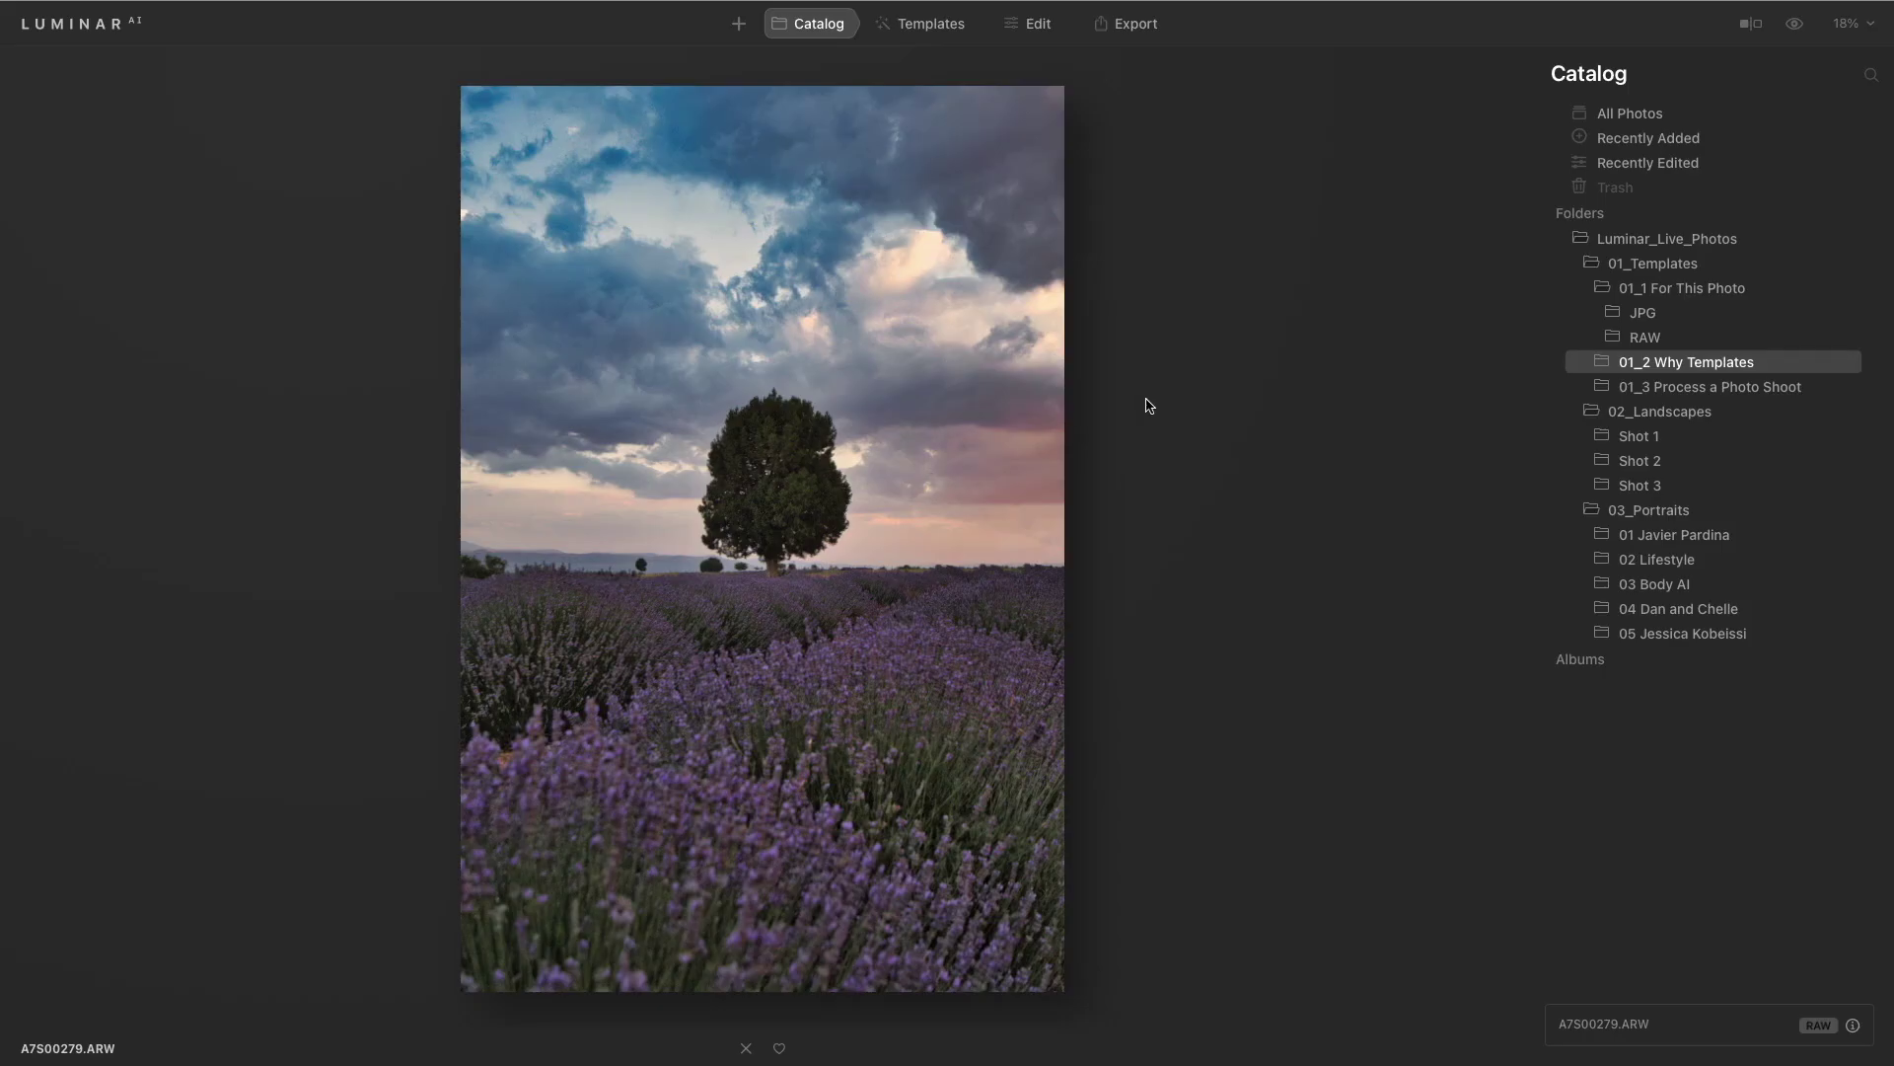
click(1637, 387)
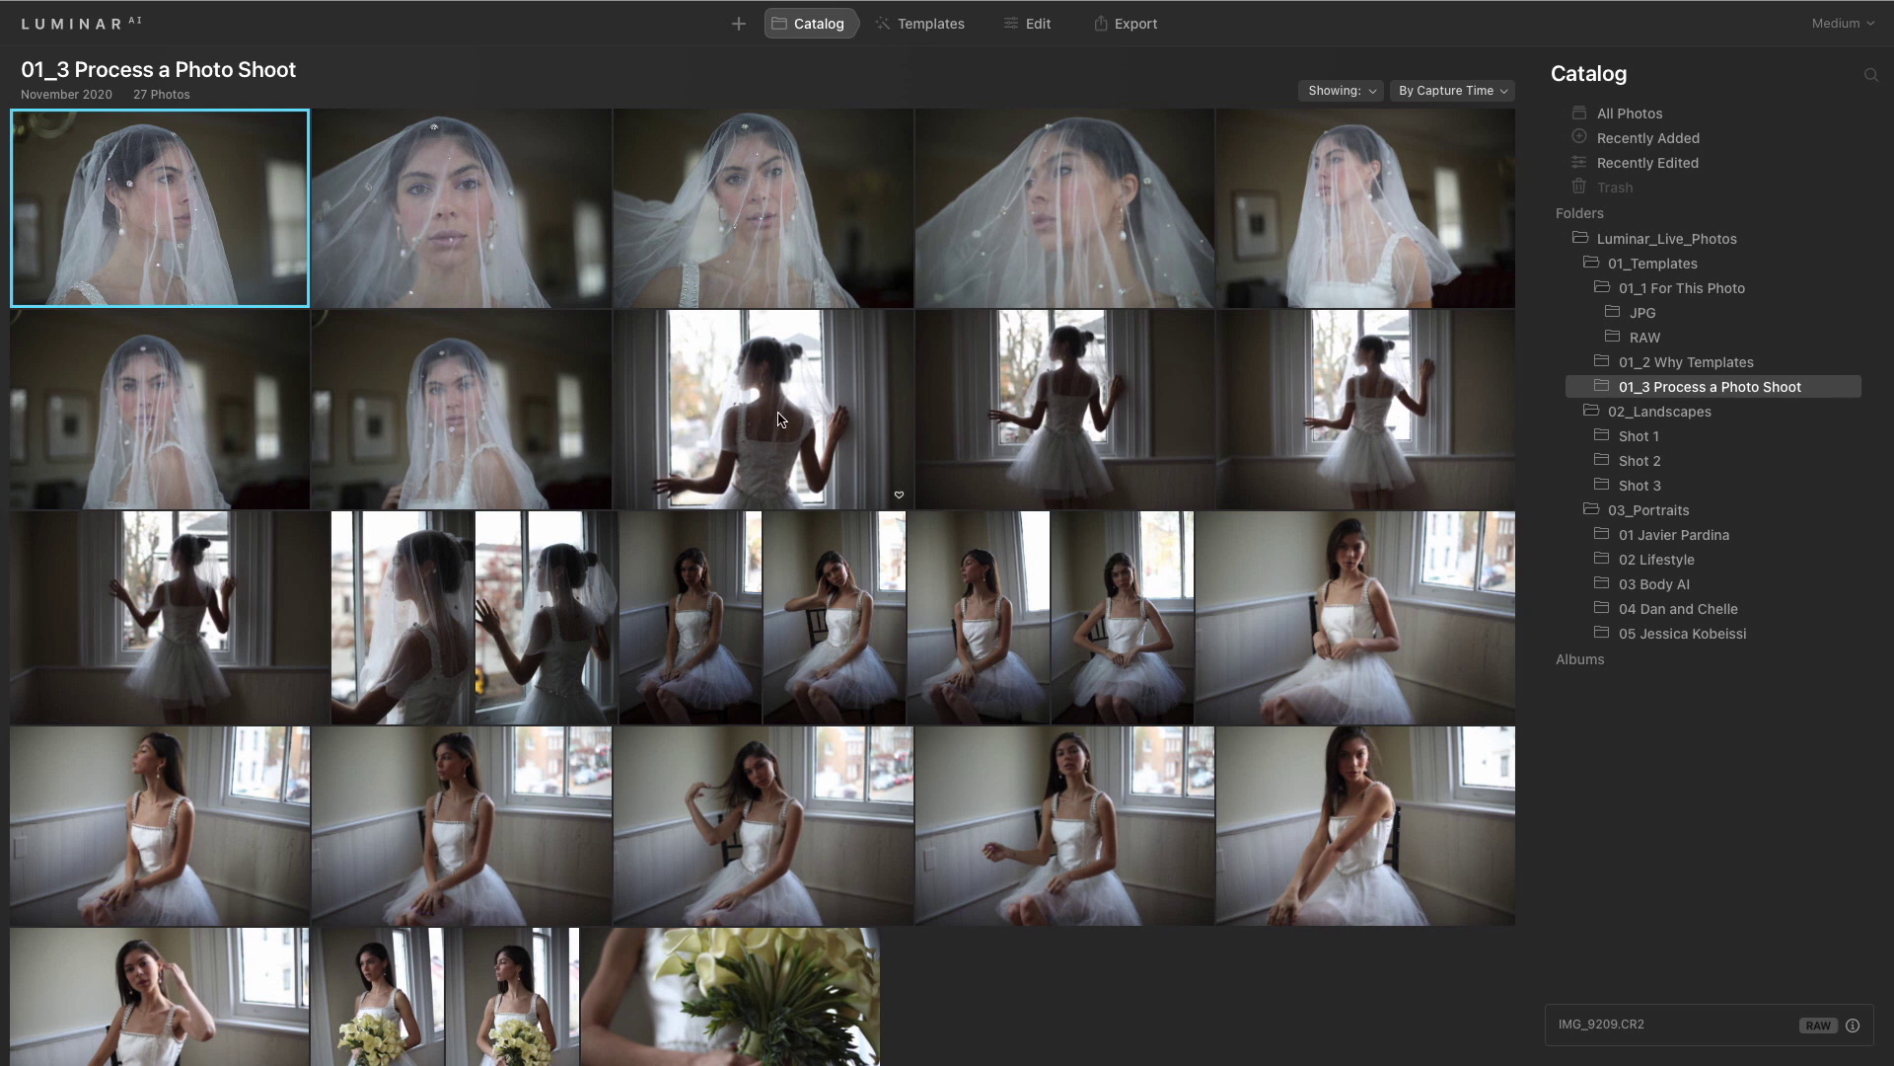
Select the bride-at-window photo IMG_9237.CR2 and apply Essence's Rembrandt template to it
click(995, 418)
click(914, 27)
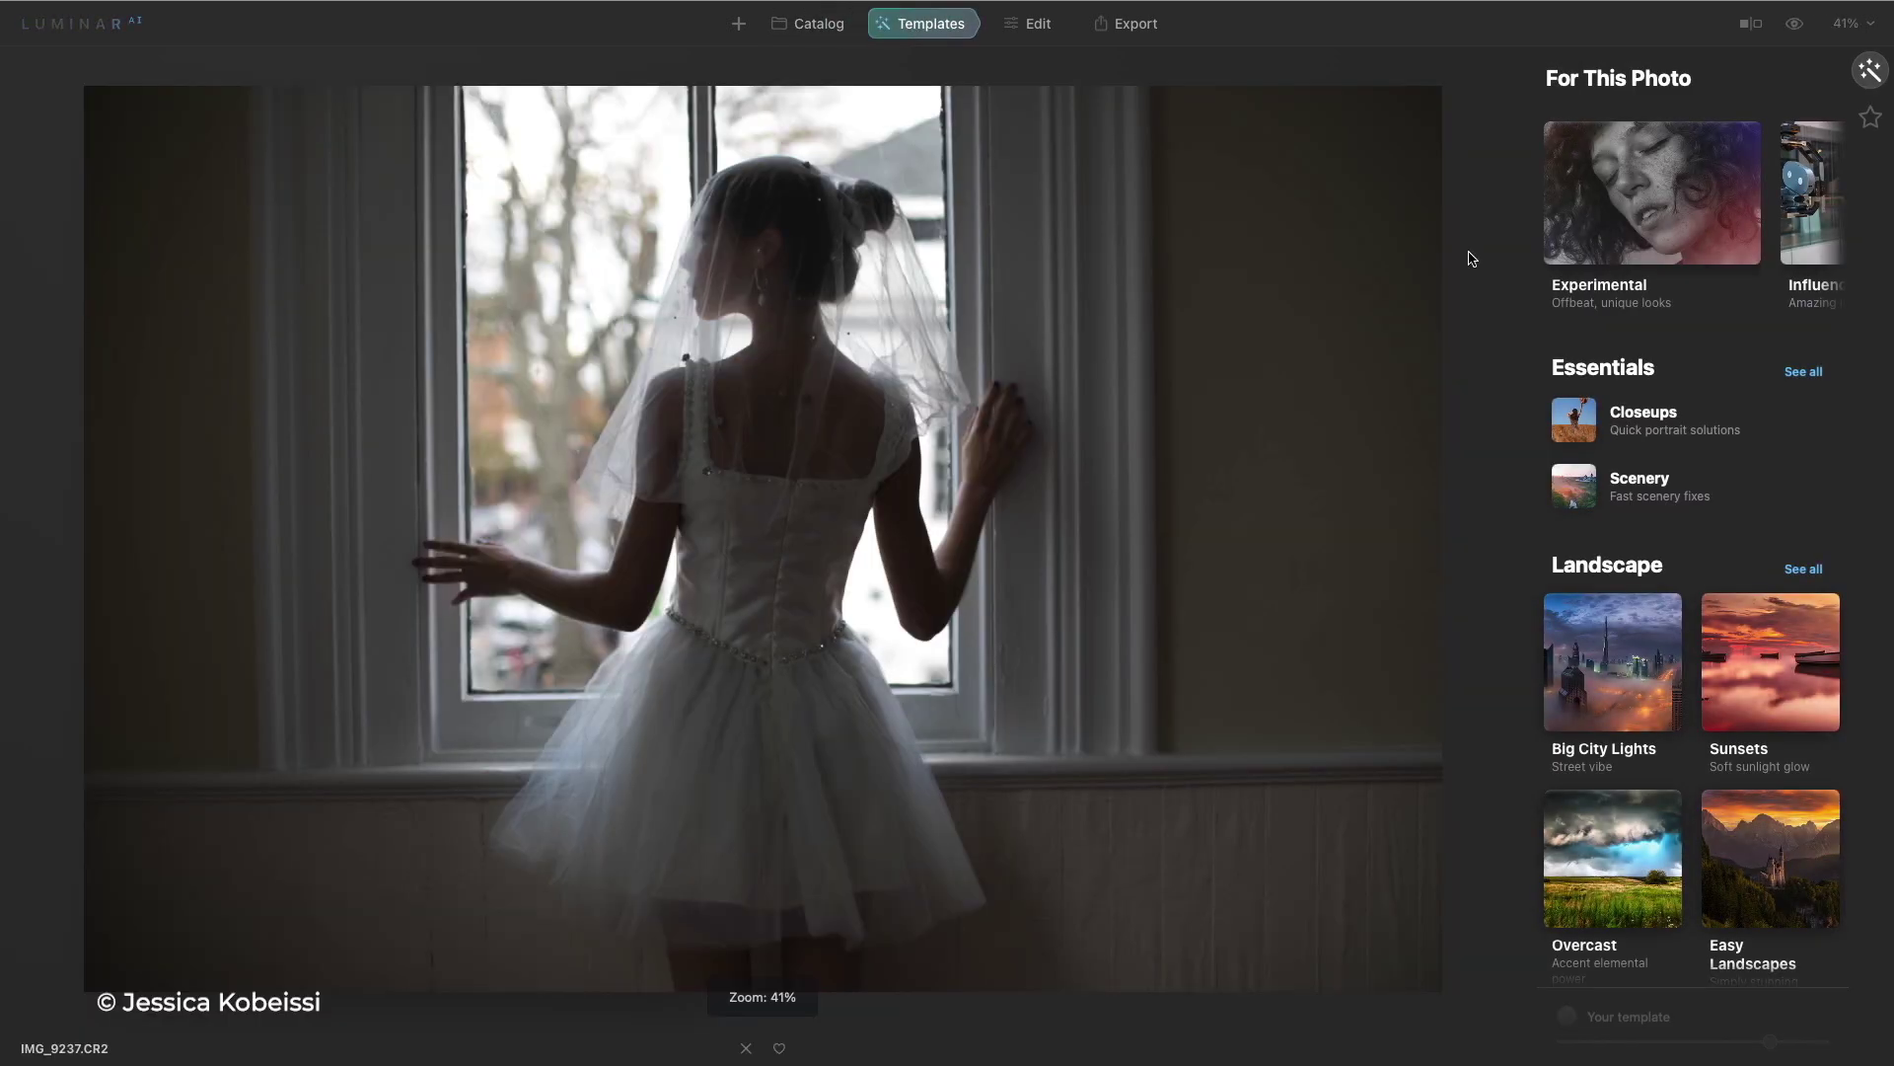
scroll(1715, 461, down, 9)
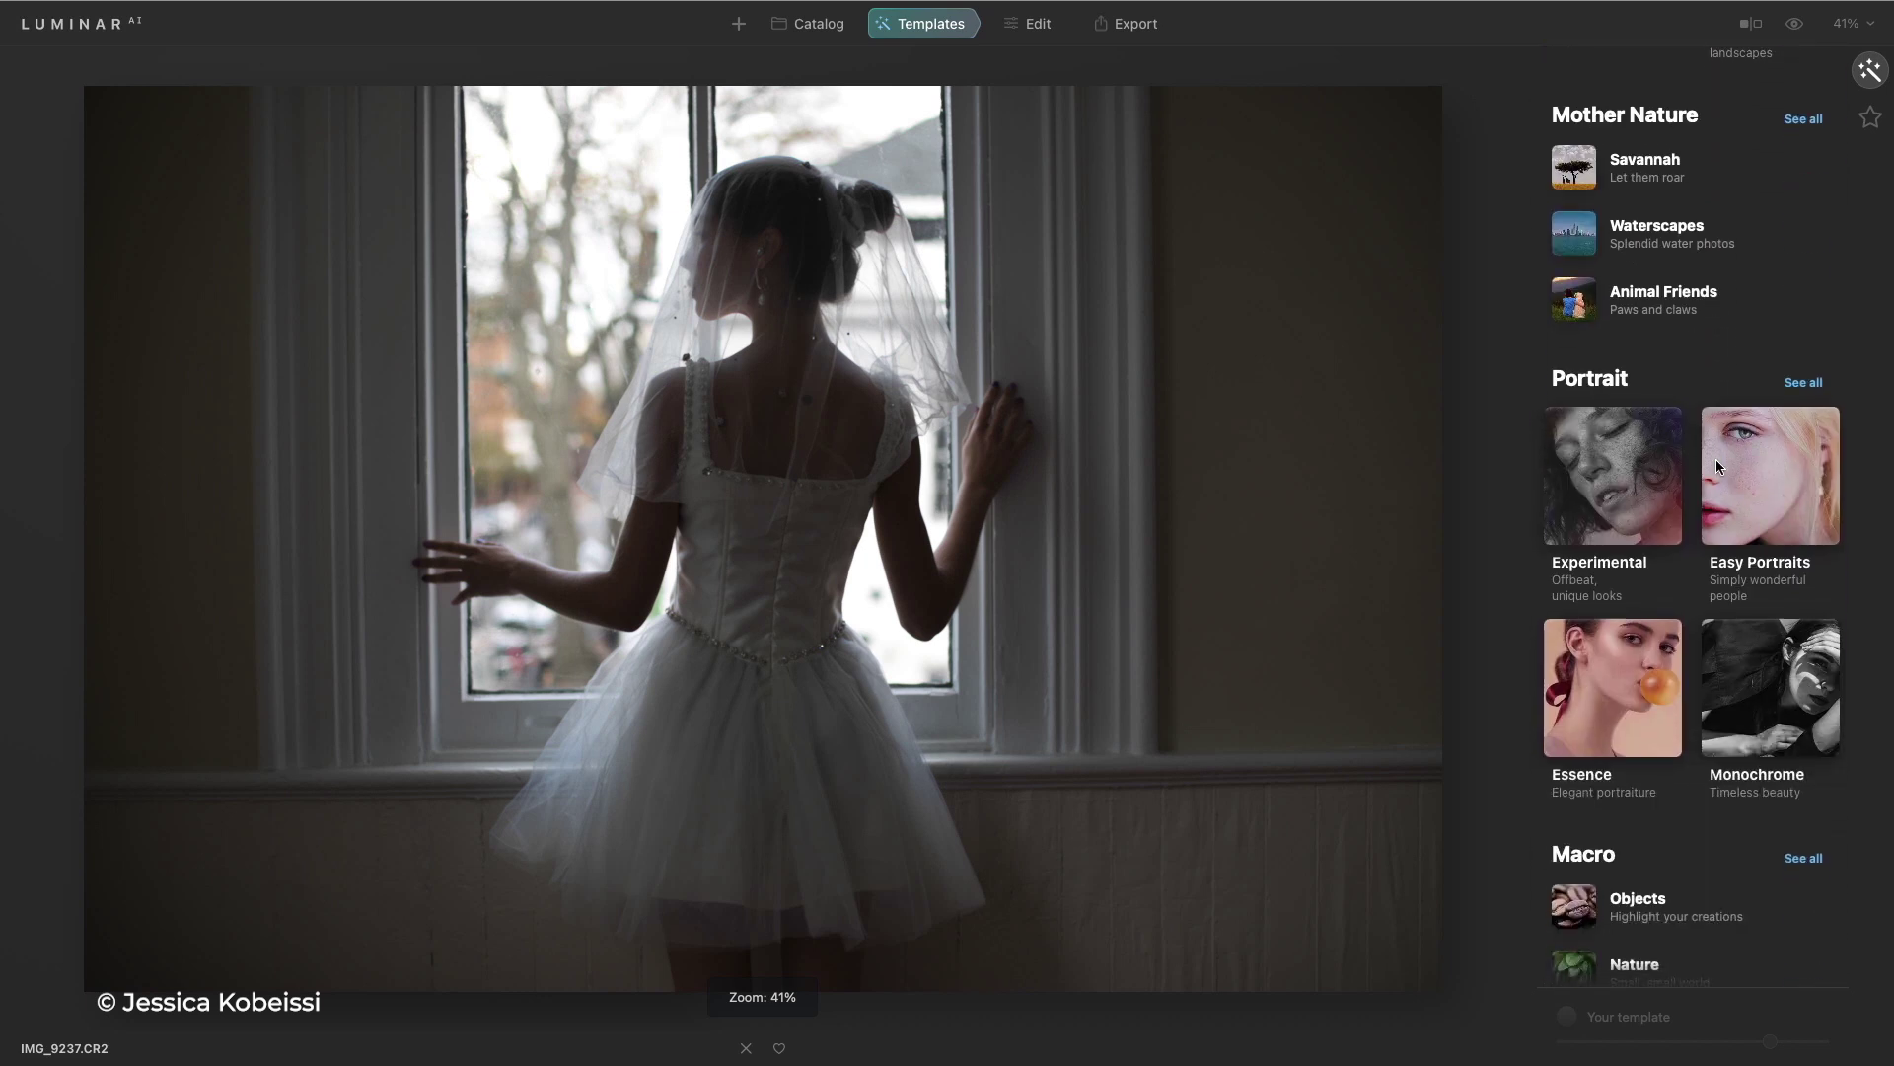
click(1591, 691)
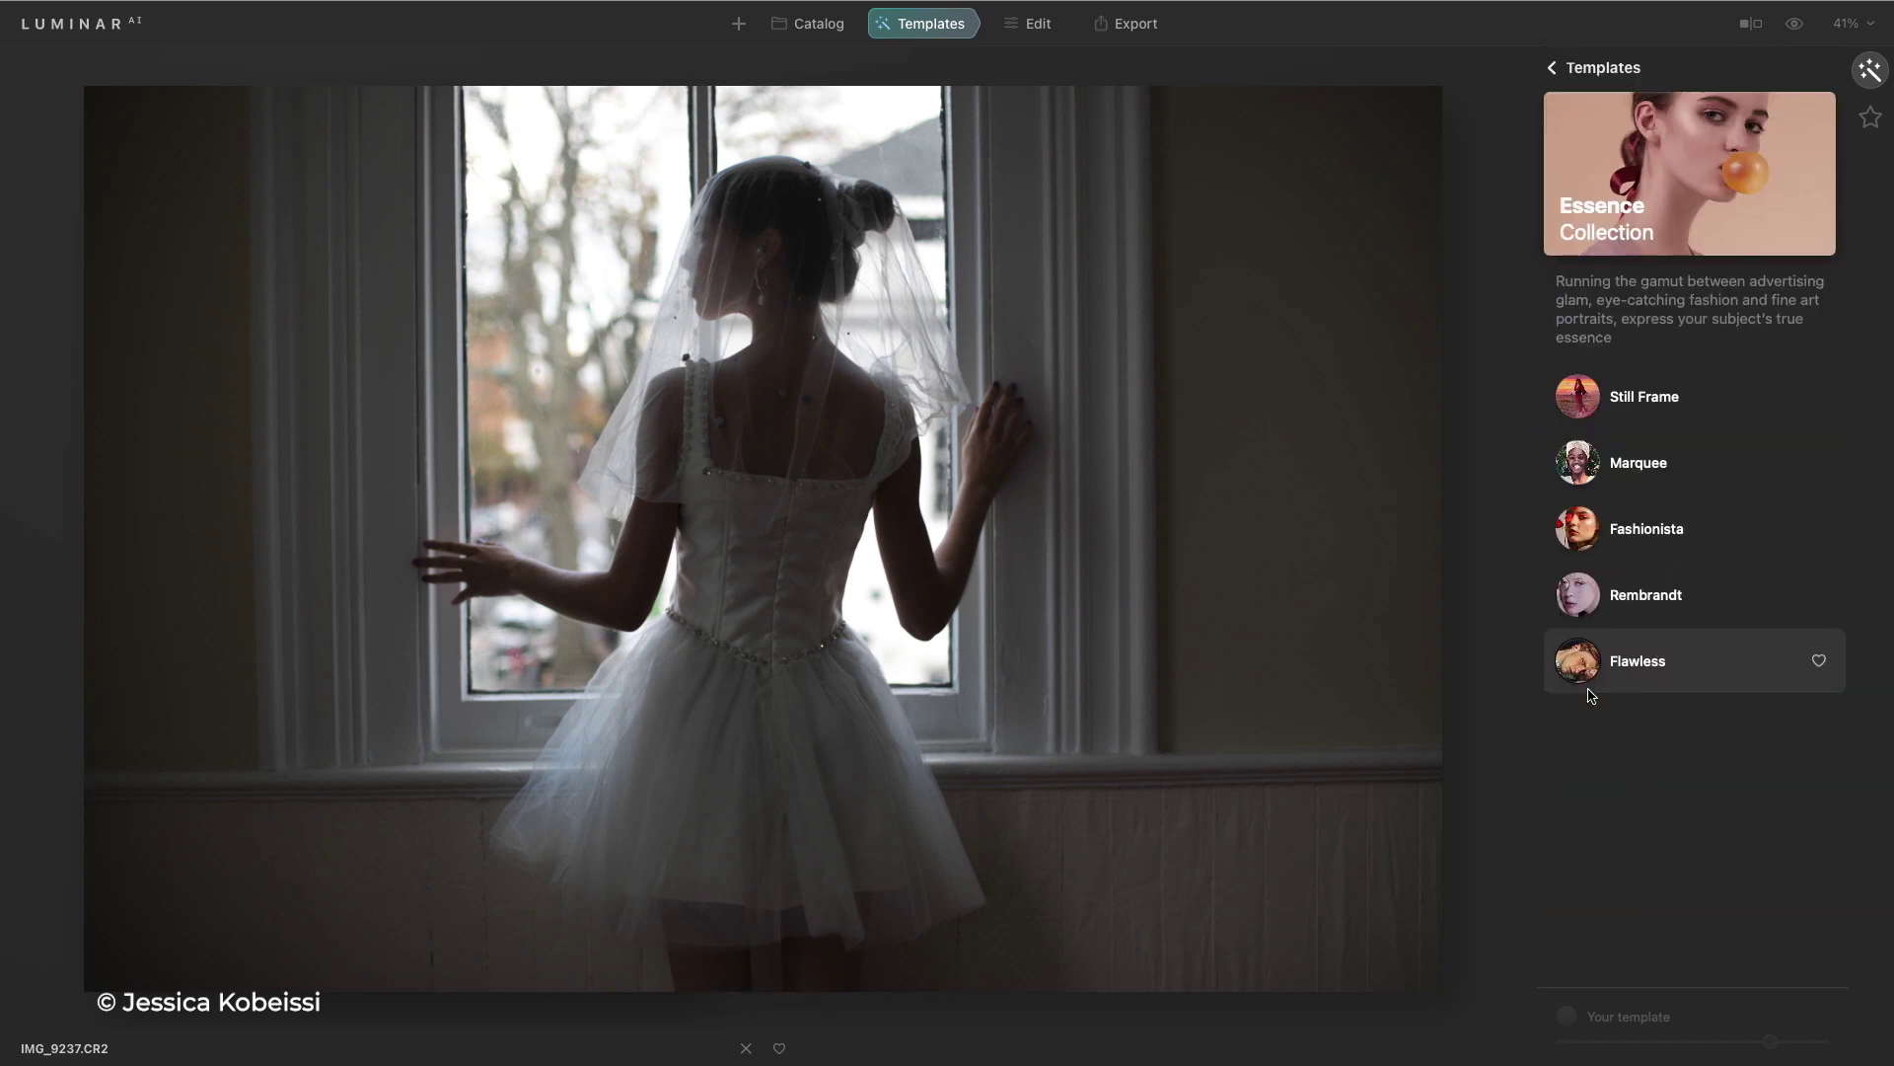
click(1585, 598)
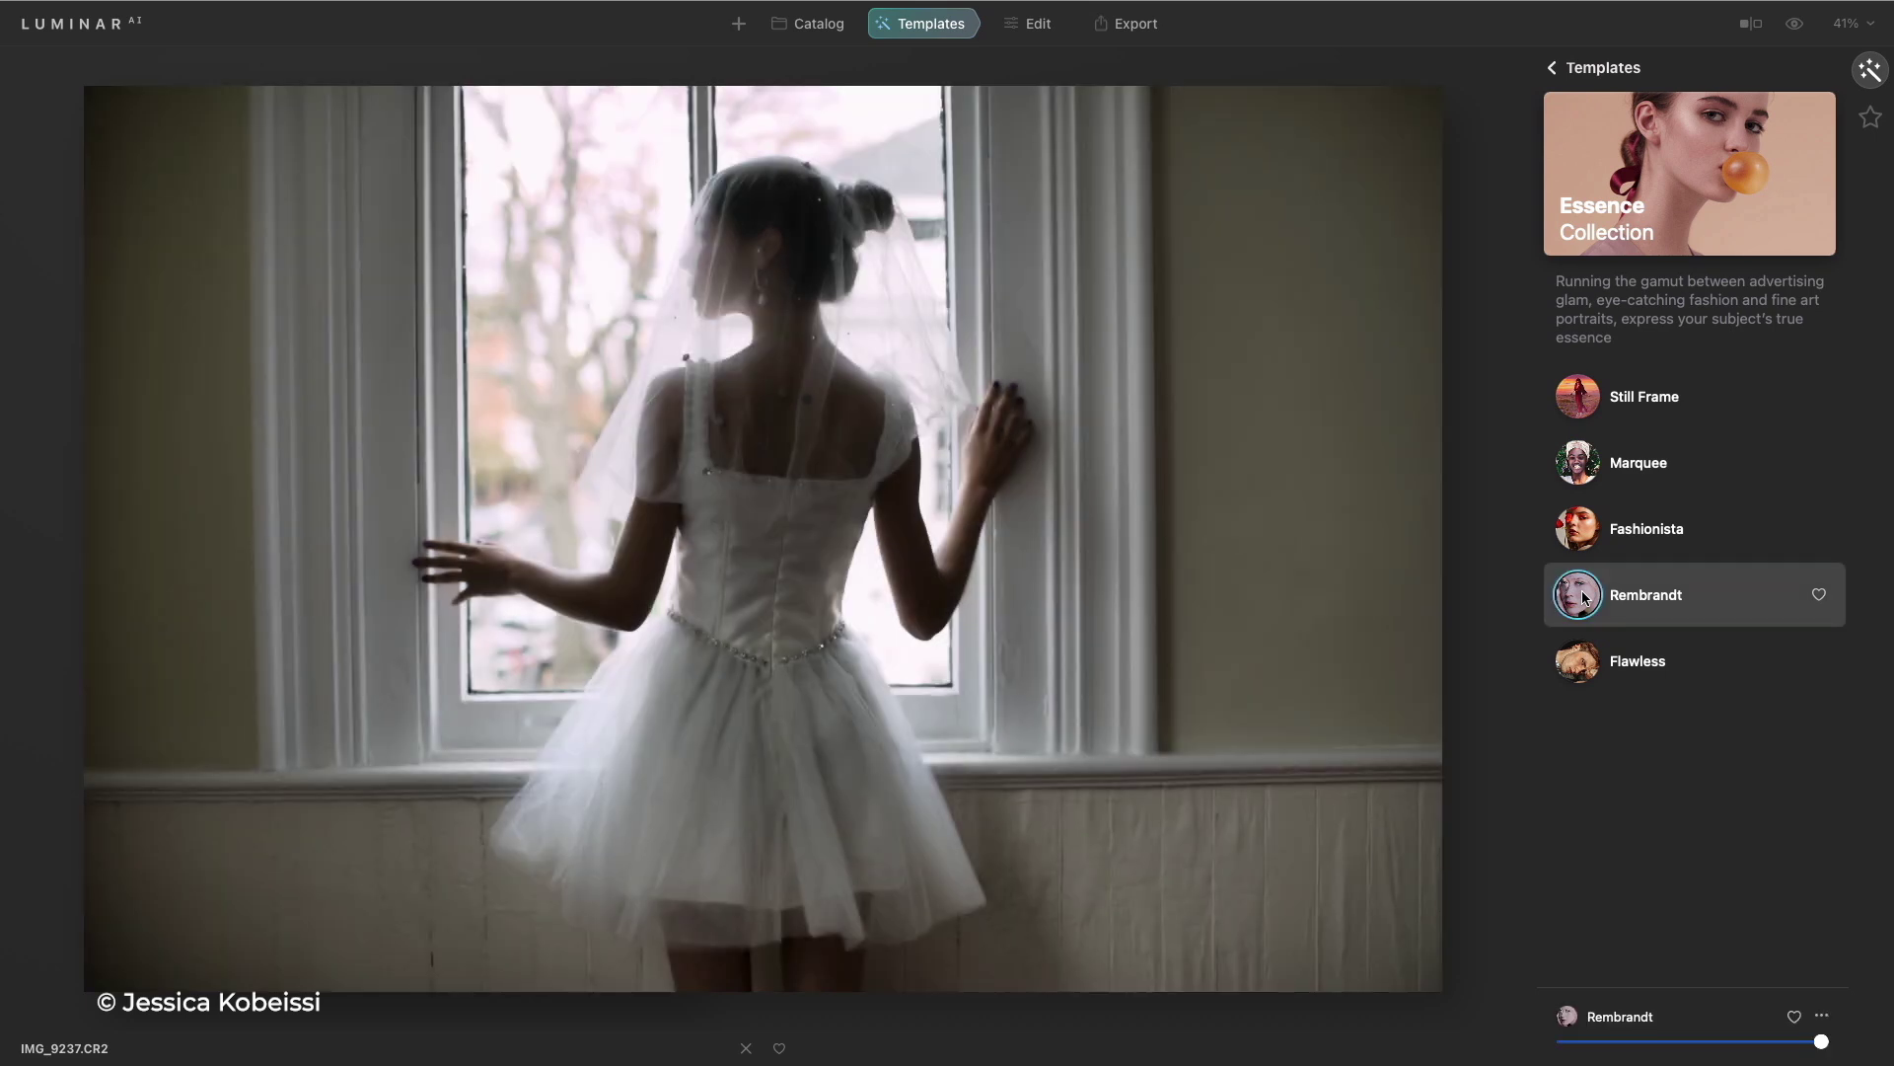
Lower the bride photo's Smart Contrast in Essentials > Light to -22
click(1031, 24)
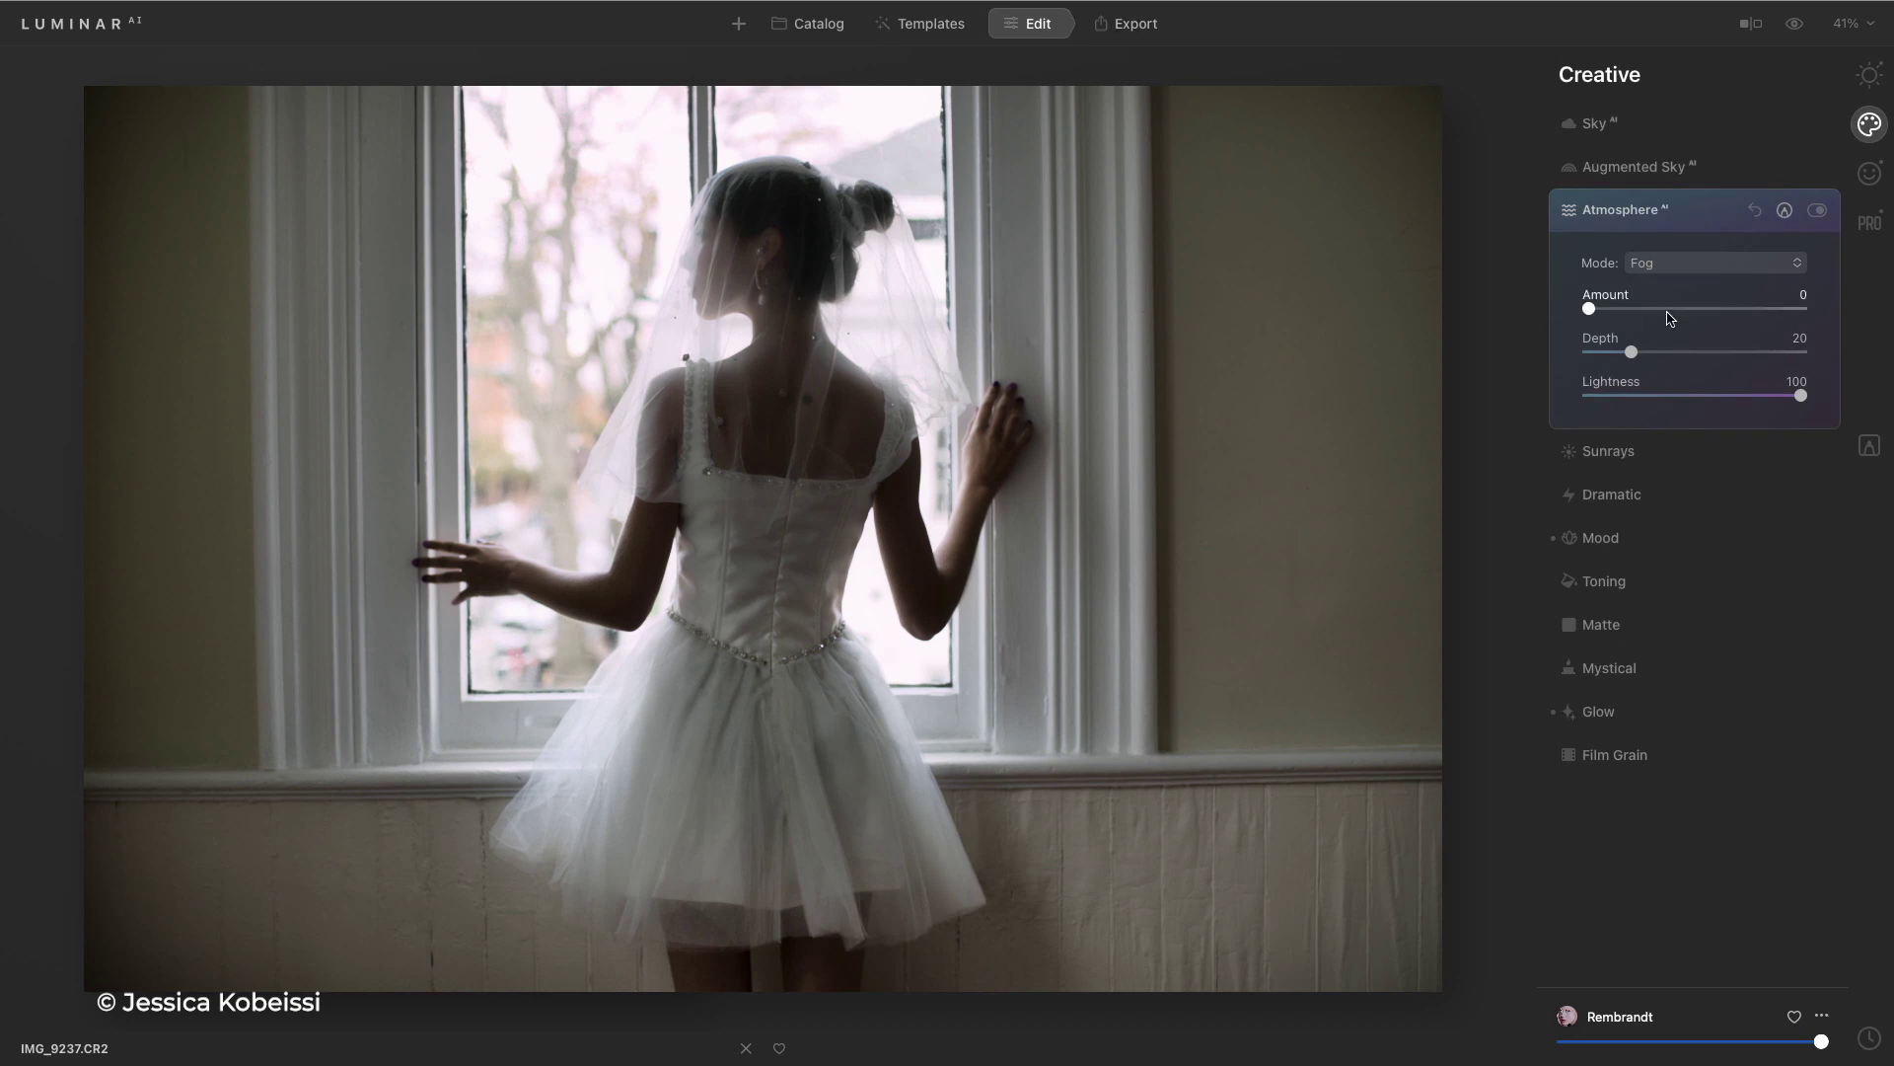
click(1867, 85)
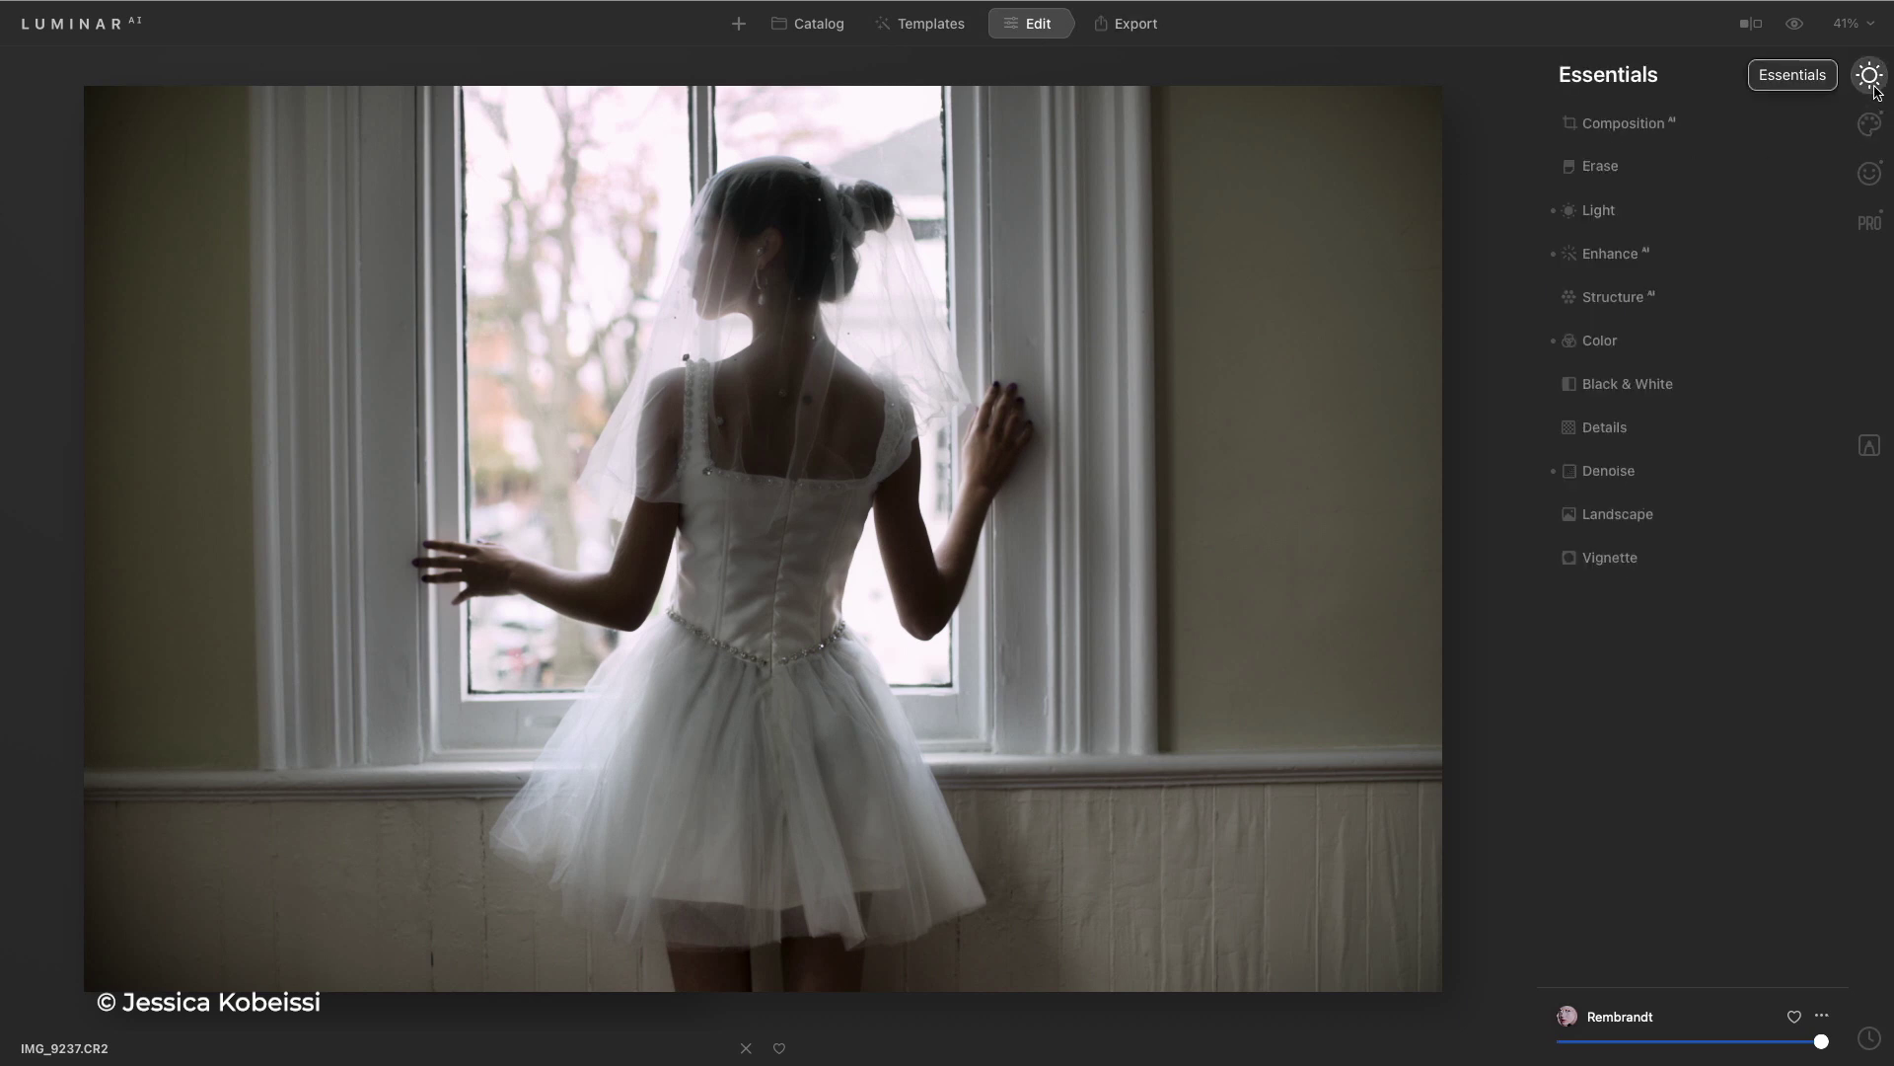
click(1677, 258)
click(1718, 319)
click(1651, 211)
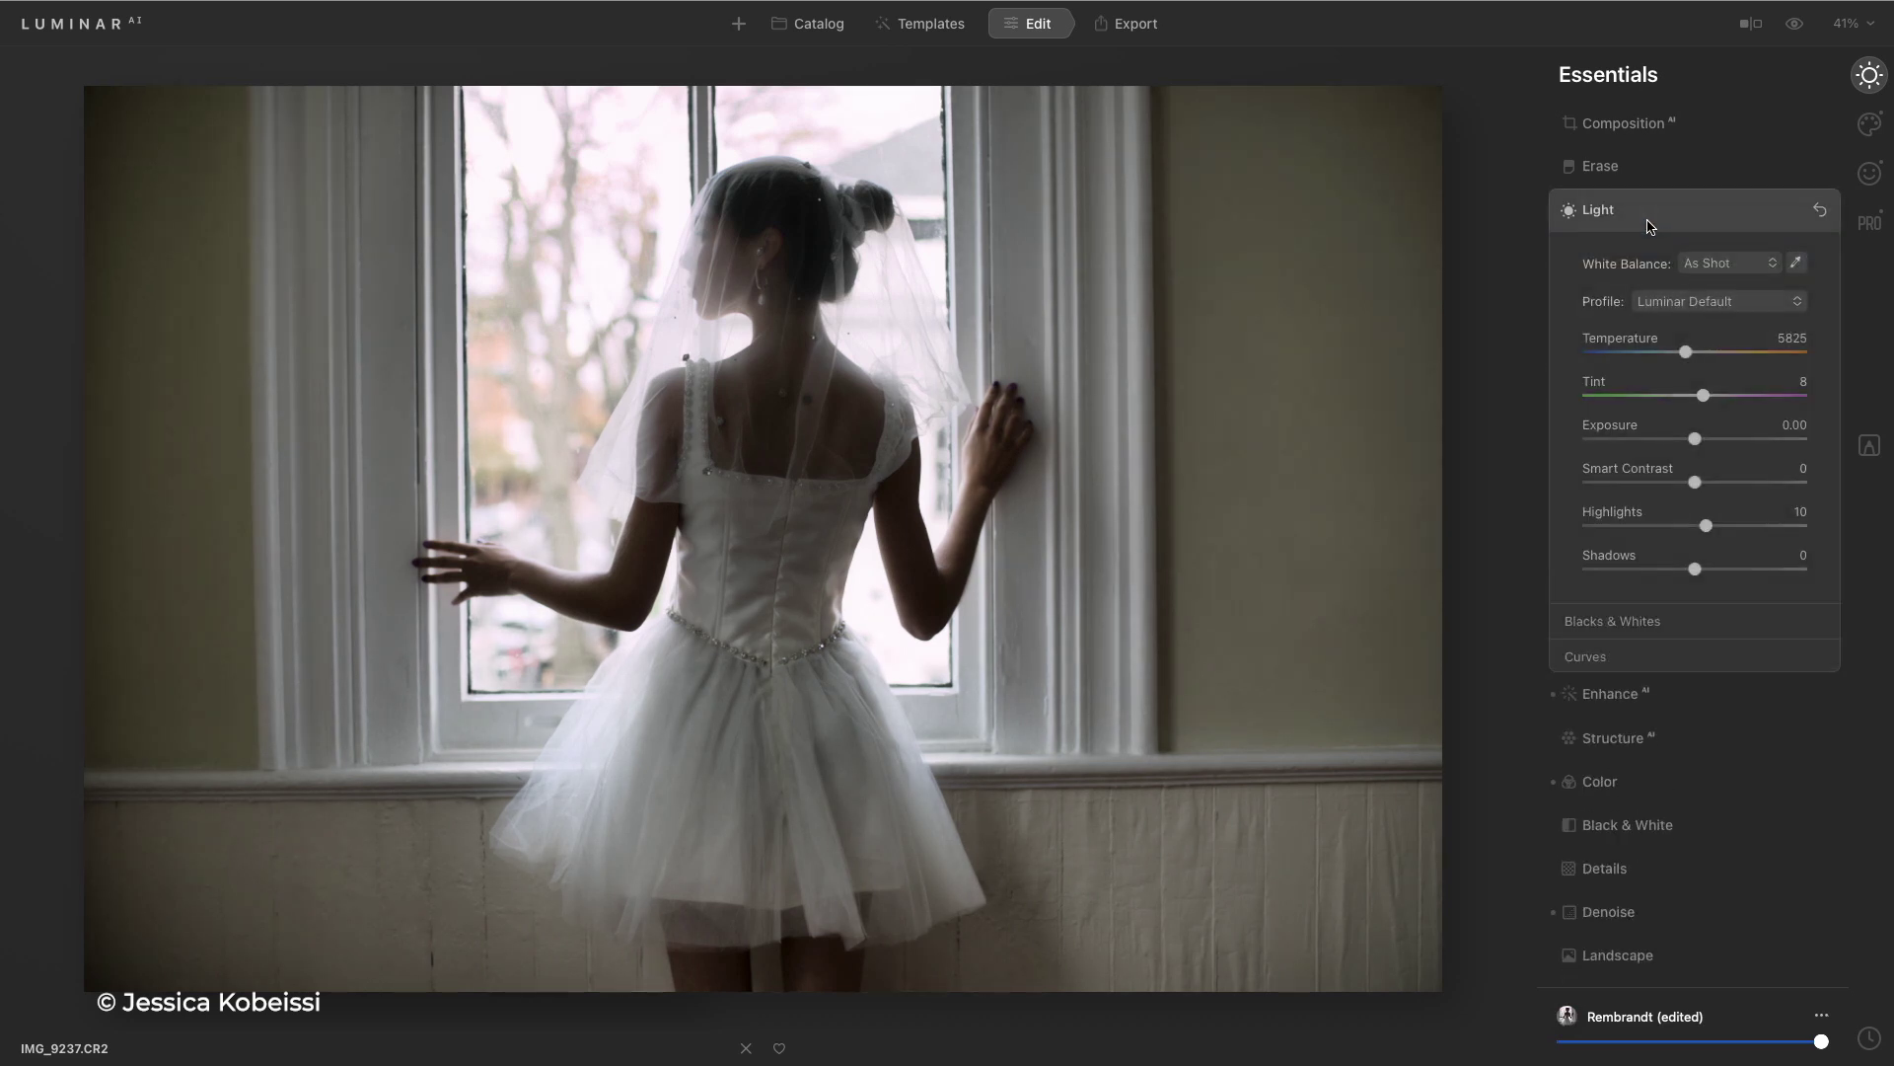
drag(1692, 481, 1672, 482)
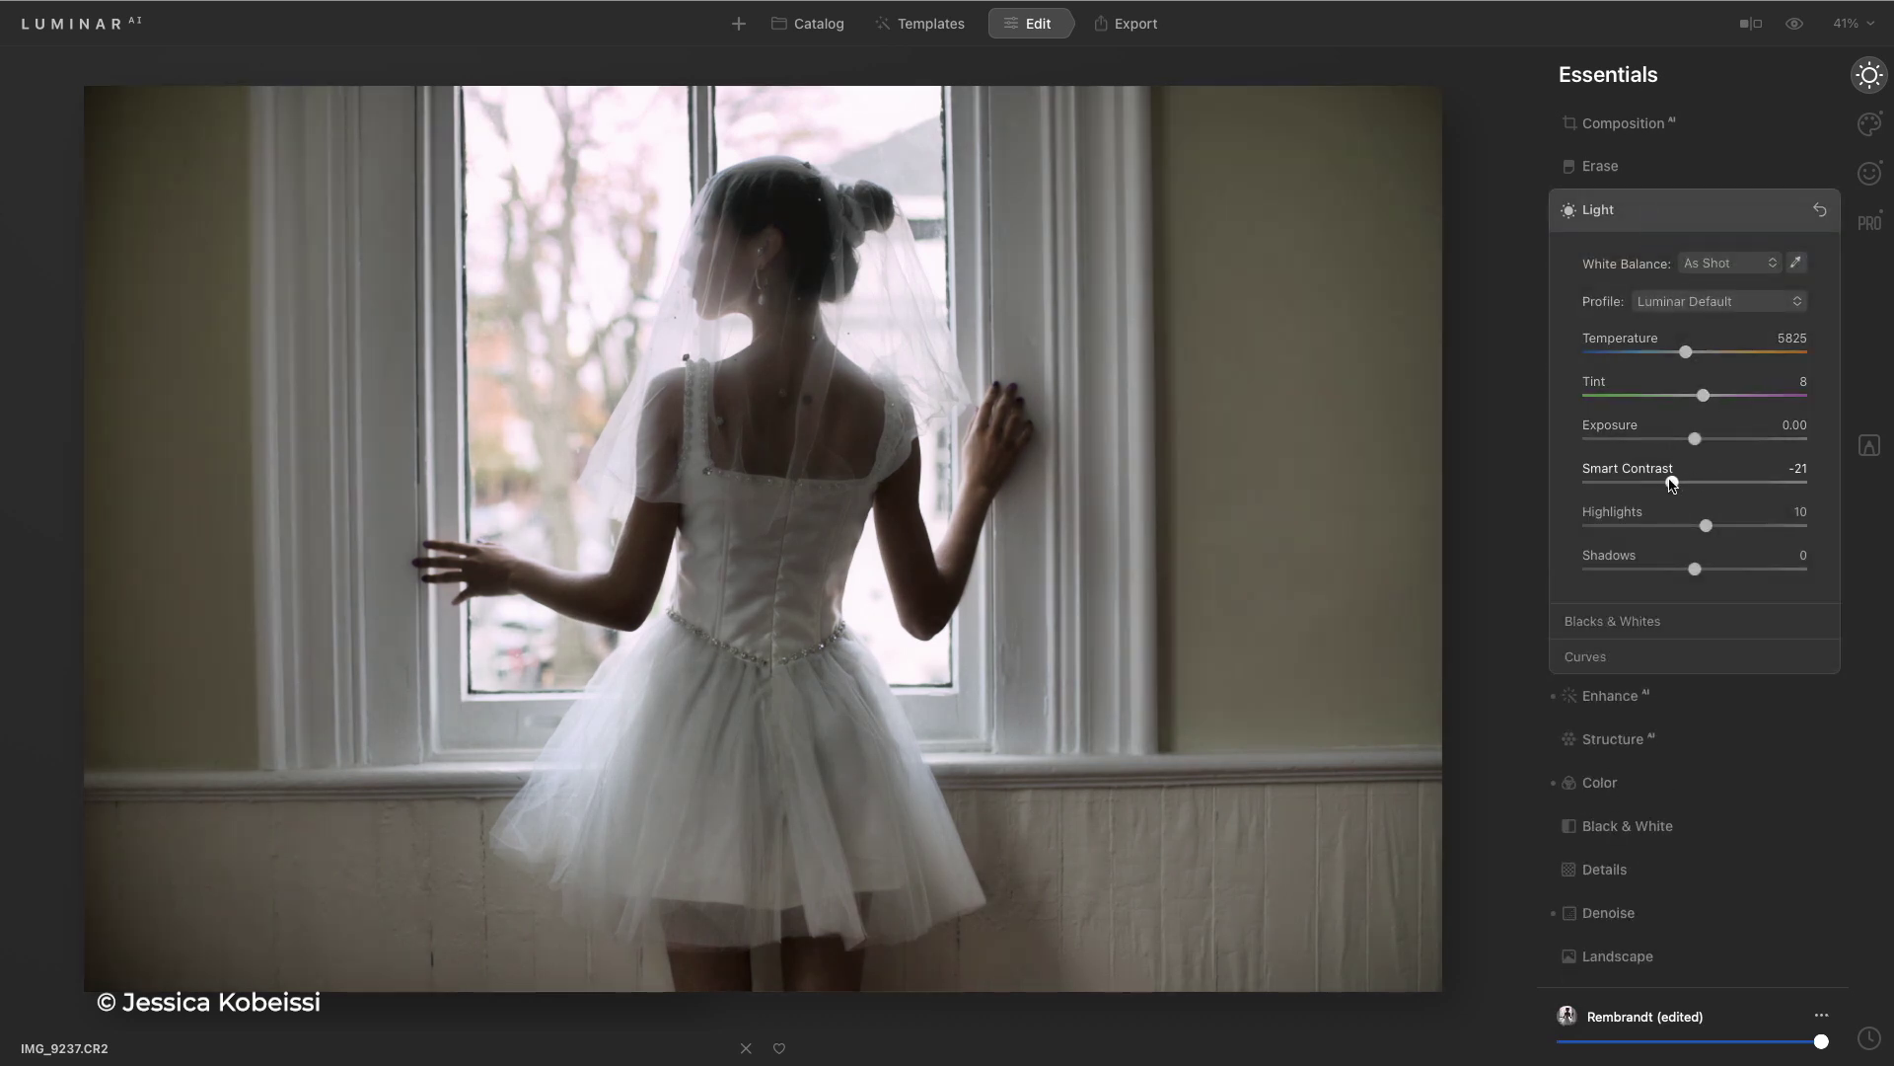
Add the Mystical effect at Amount 14, compare before/after, and return to the photo grid
scroll(1683, 691, down, 1)
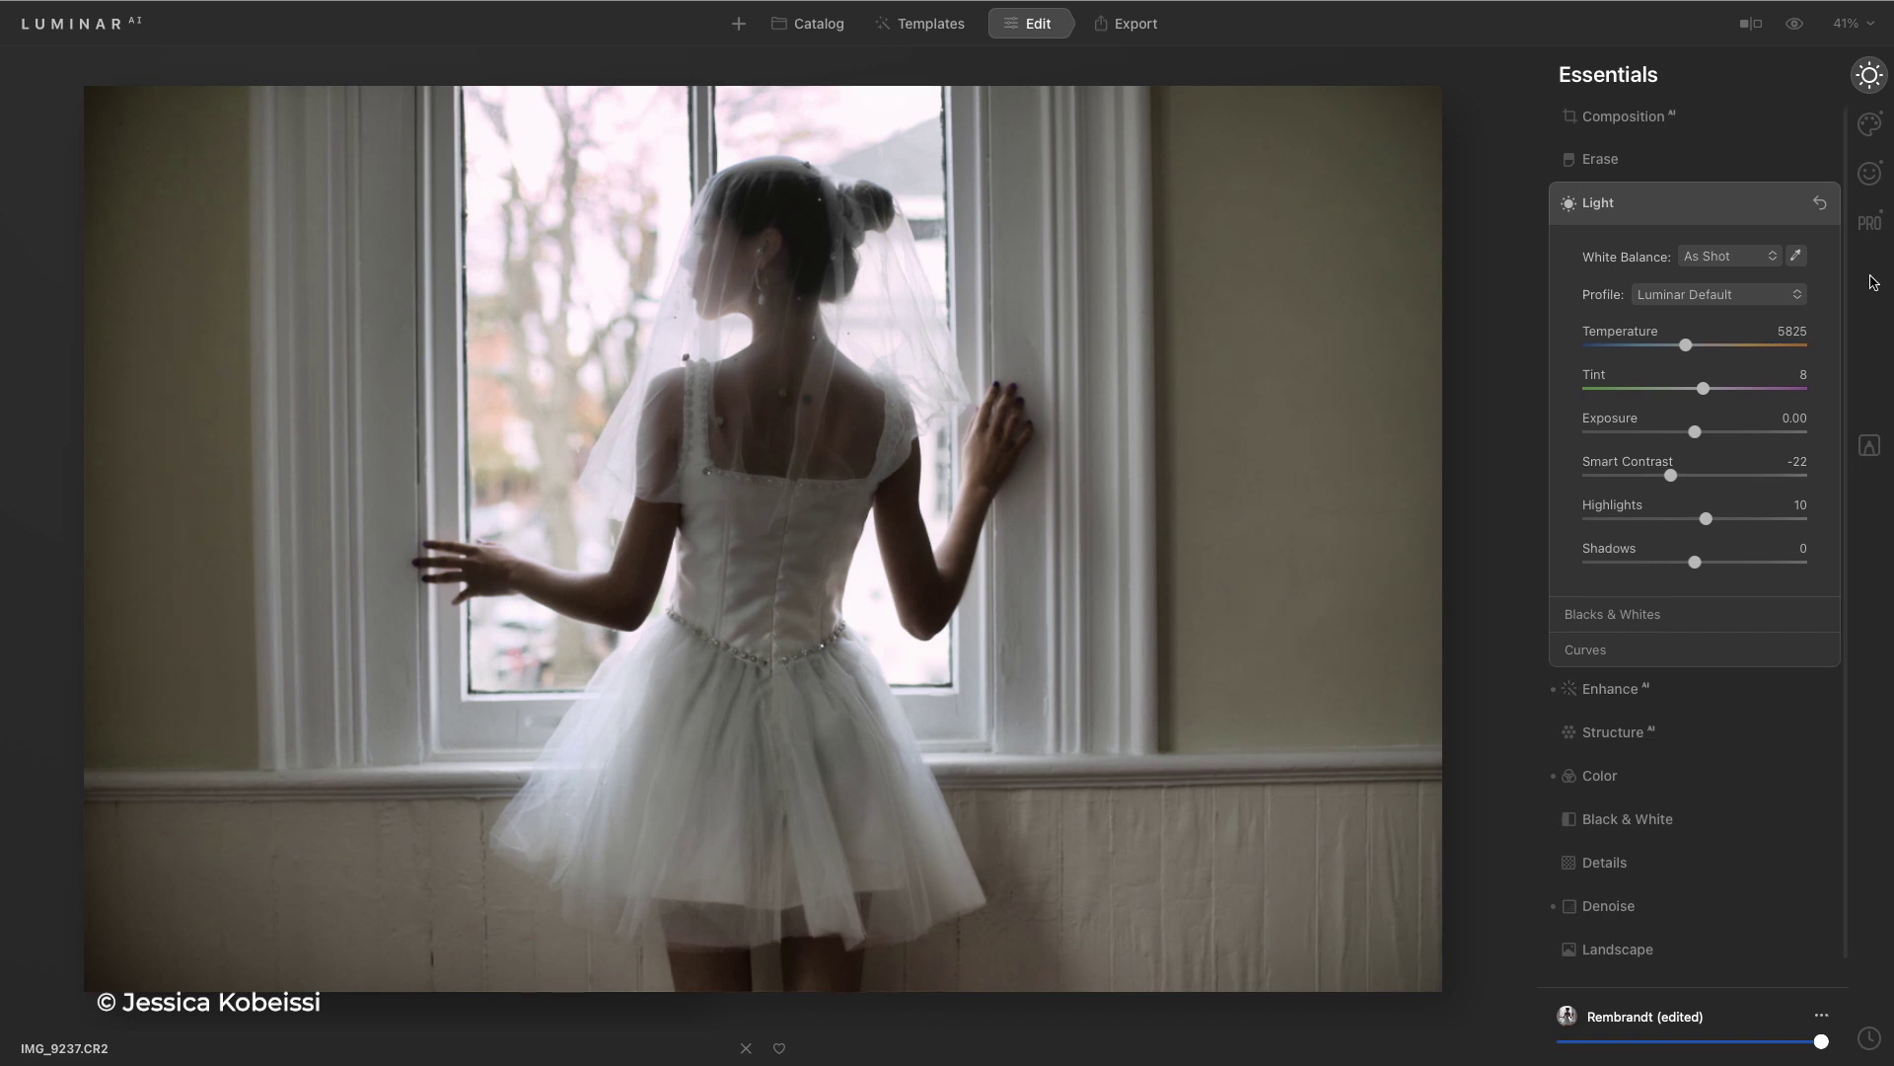
click(1870, 124)
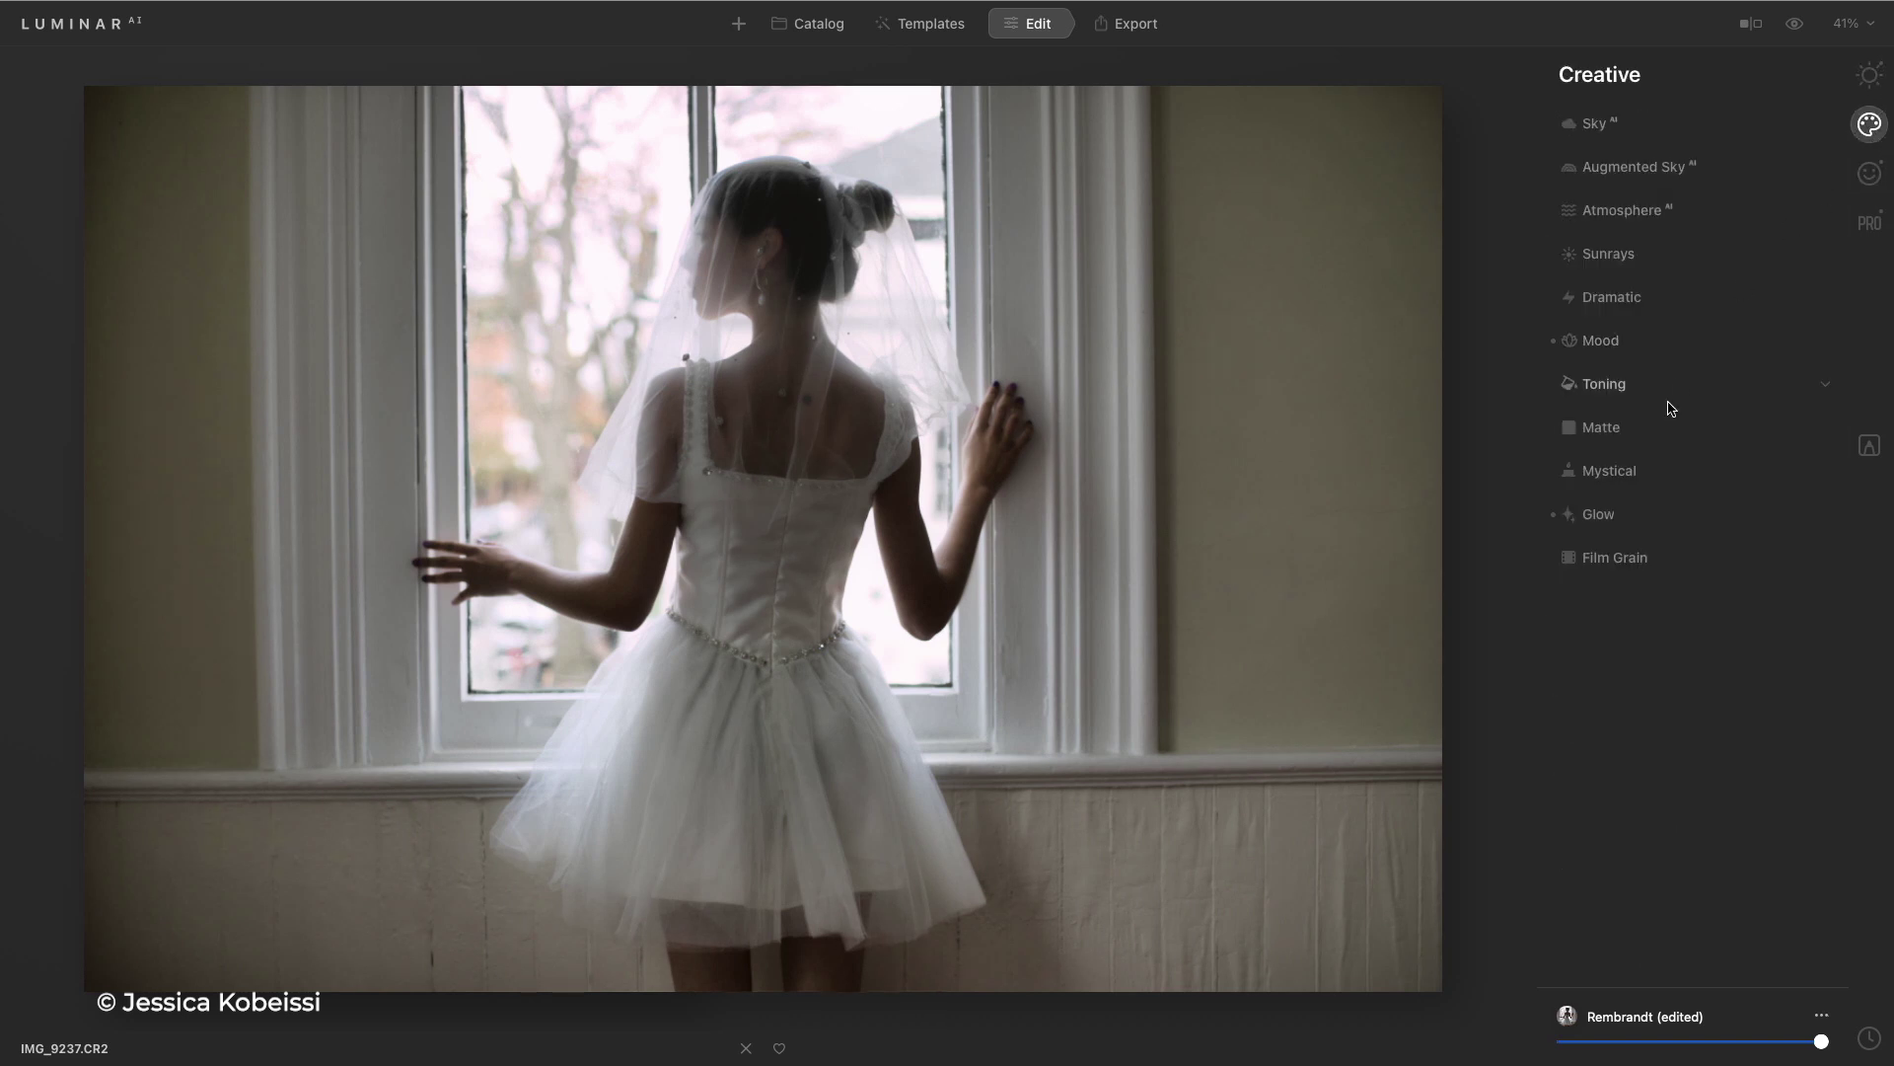
click(1636, 476)
click(1619, 536)
click(1796, 25)
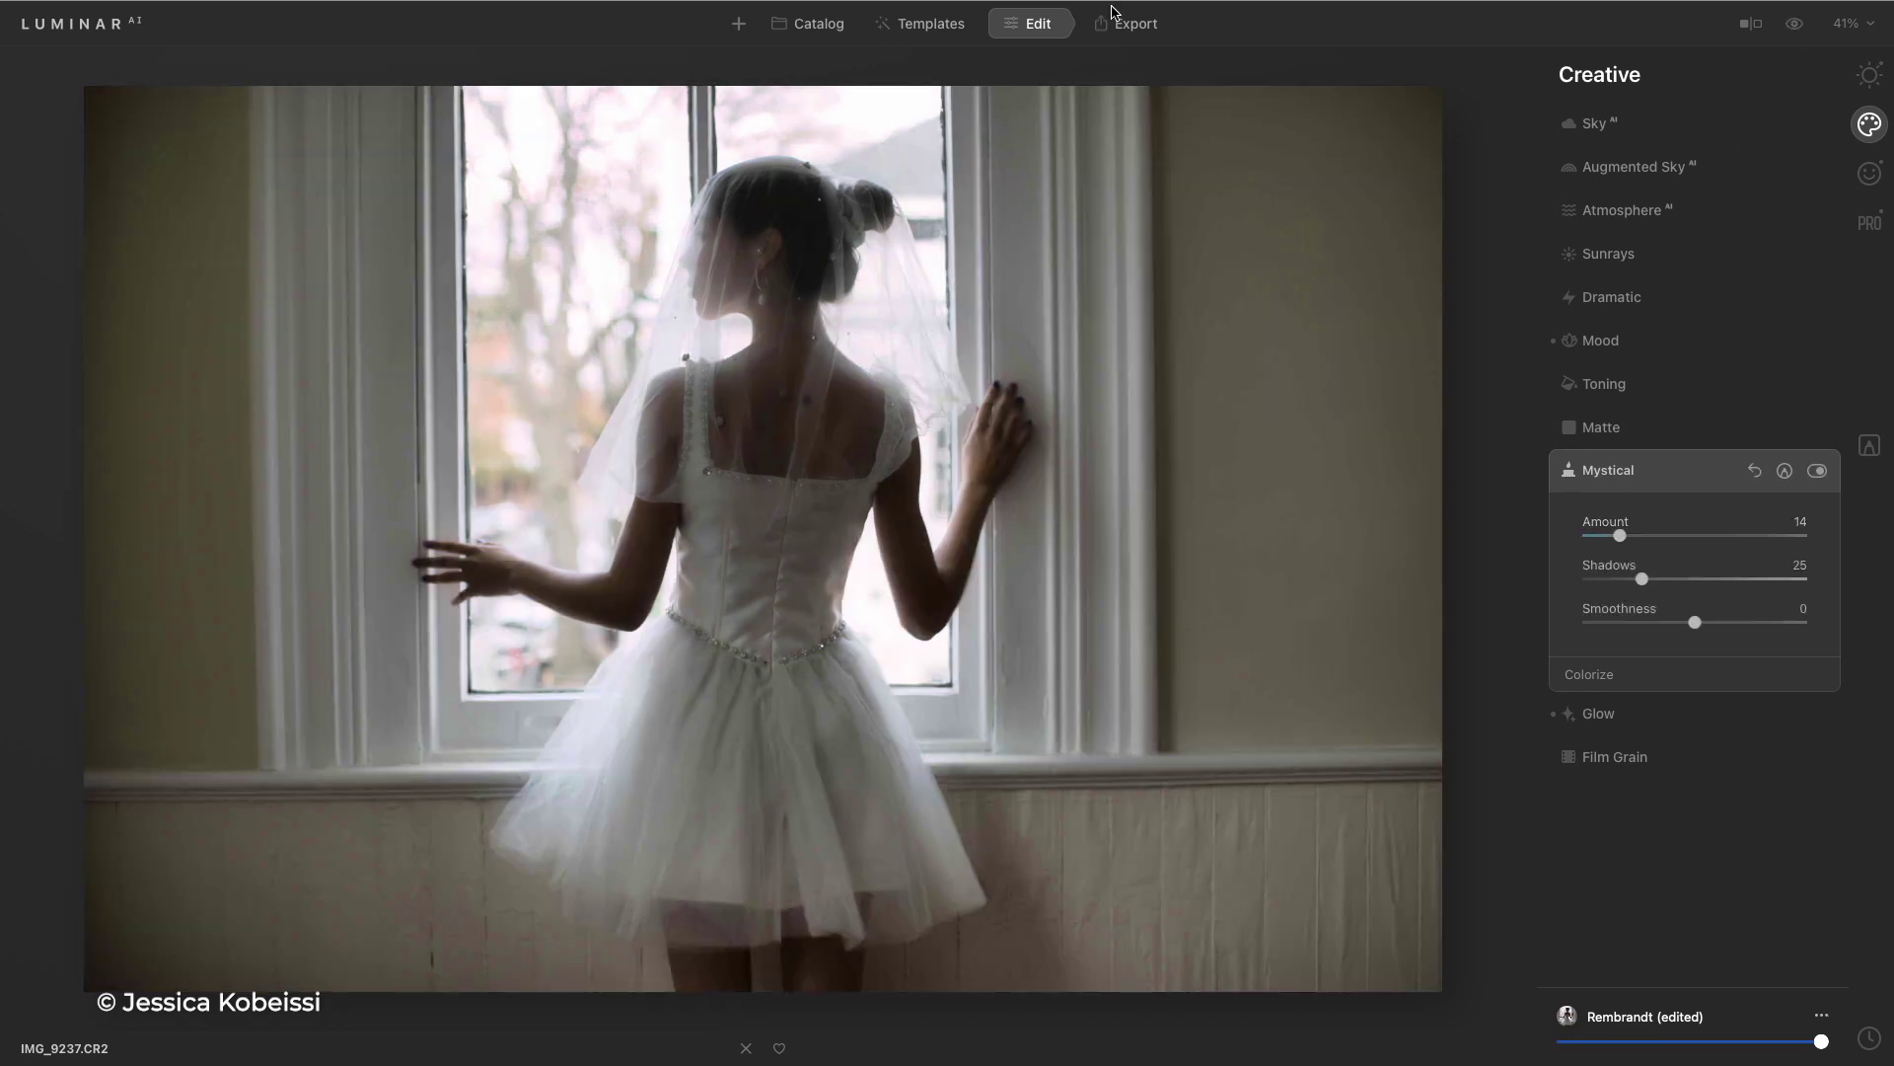
click(809, 24)
Select all 27 photos in the folder and sync the bride photo's adjustments to them
key(ctrl+a)
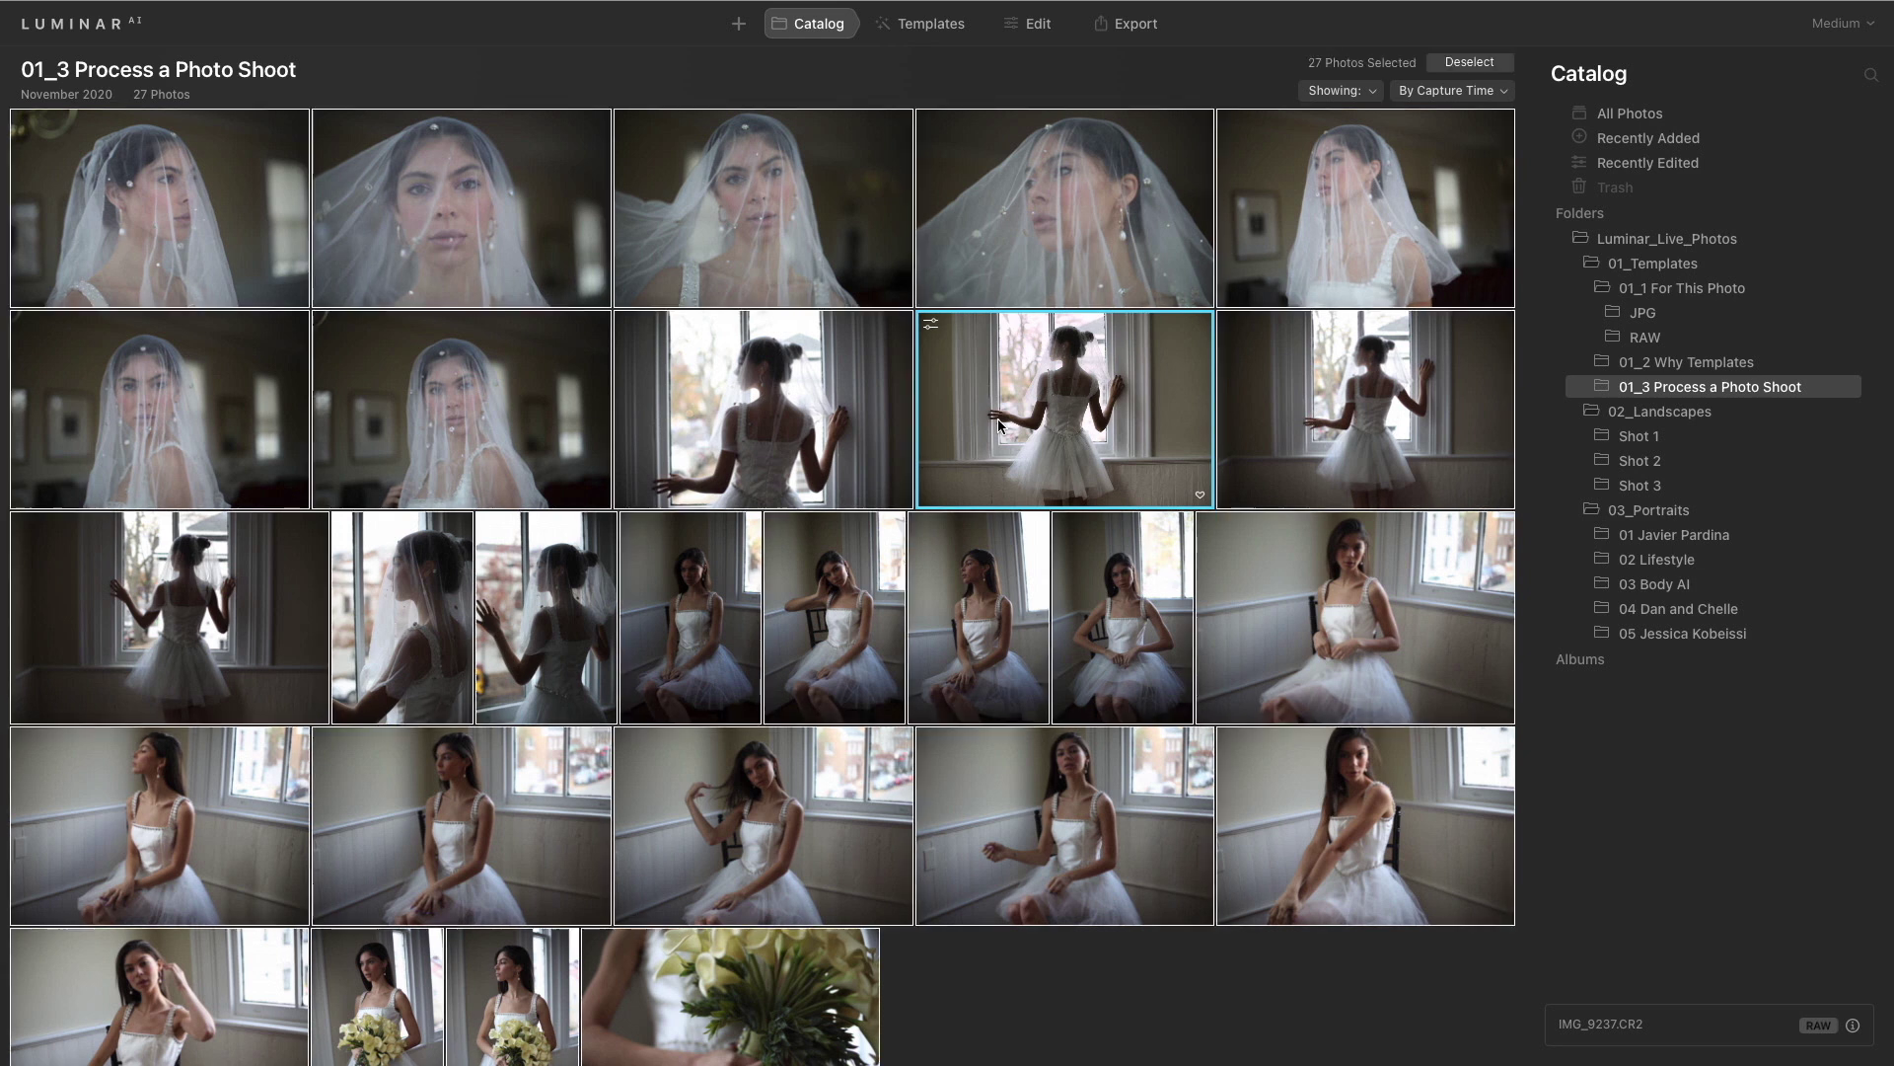
right_click(999, 424)
mouse_move(1162, 496)
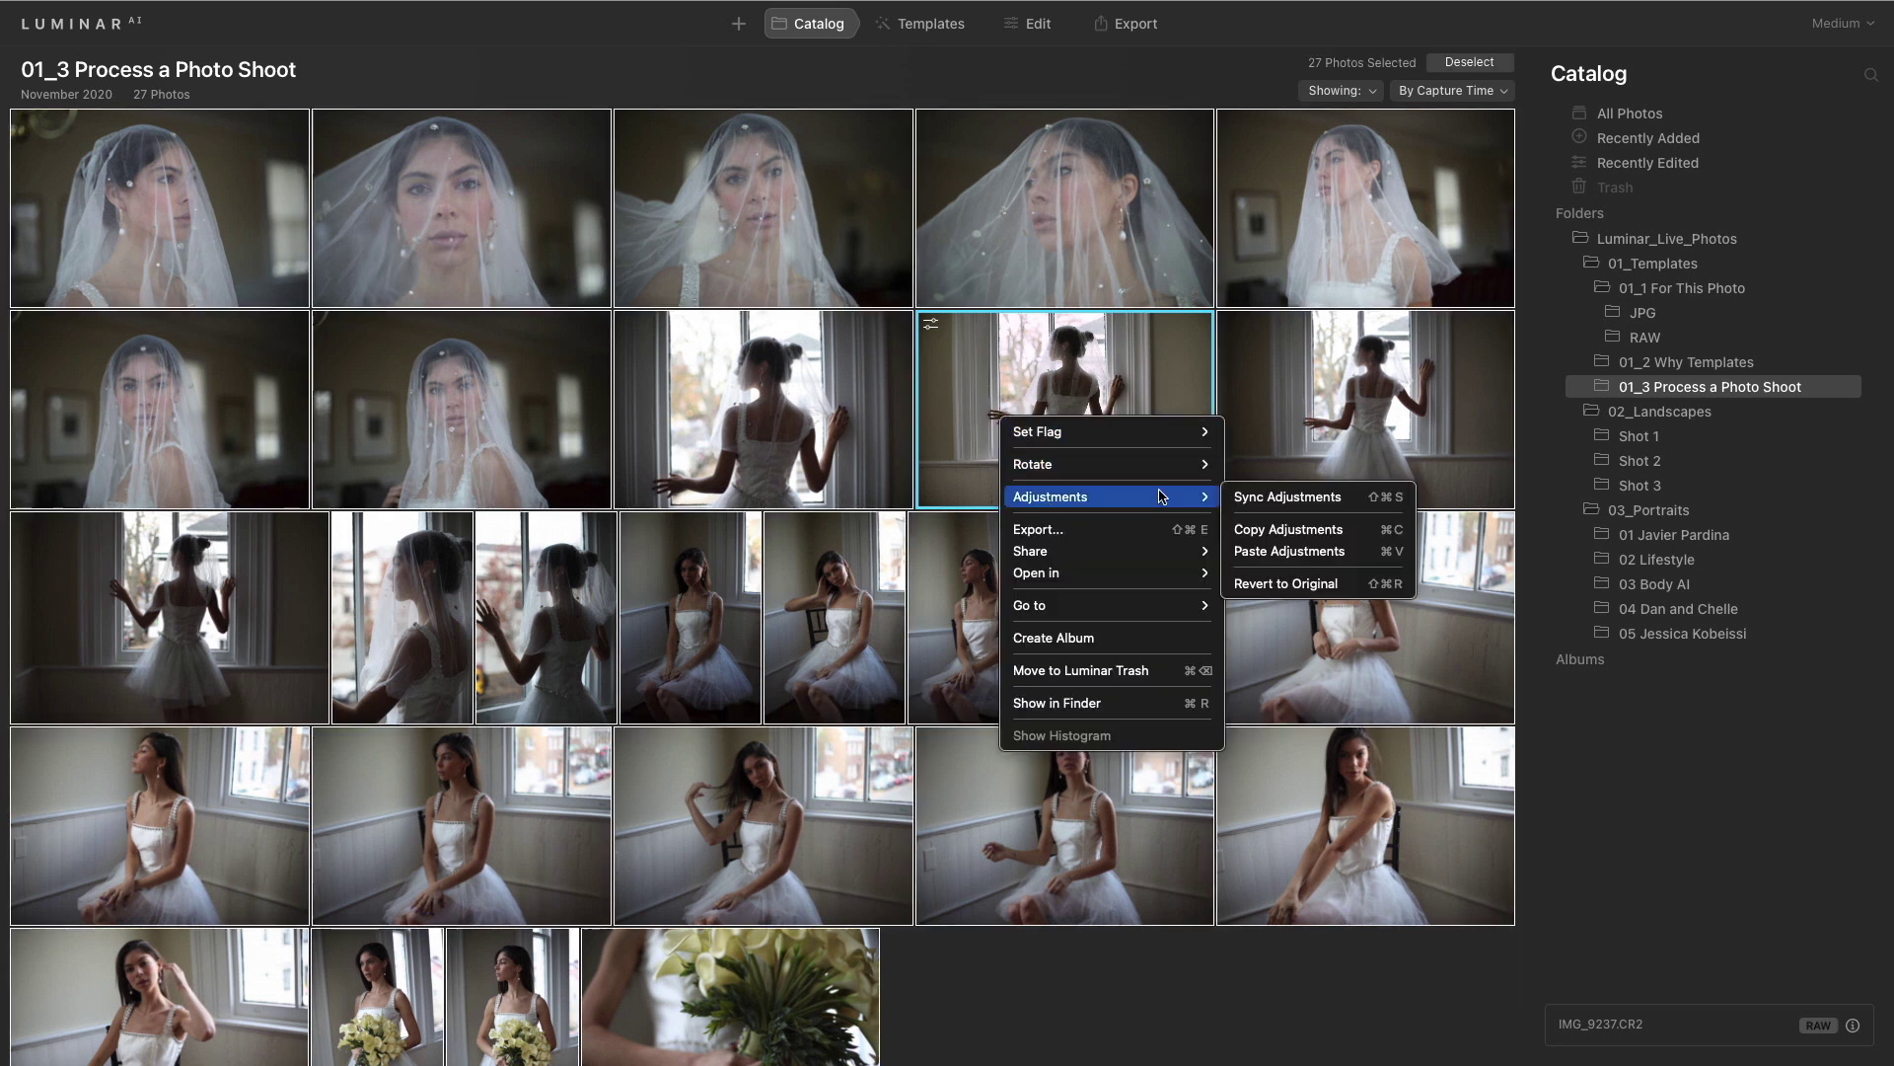
click(1250, 497)
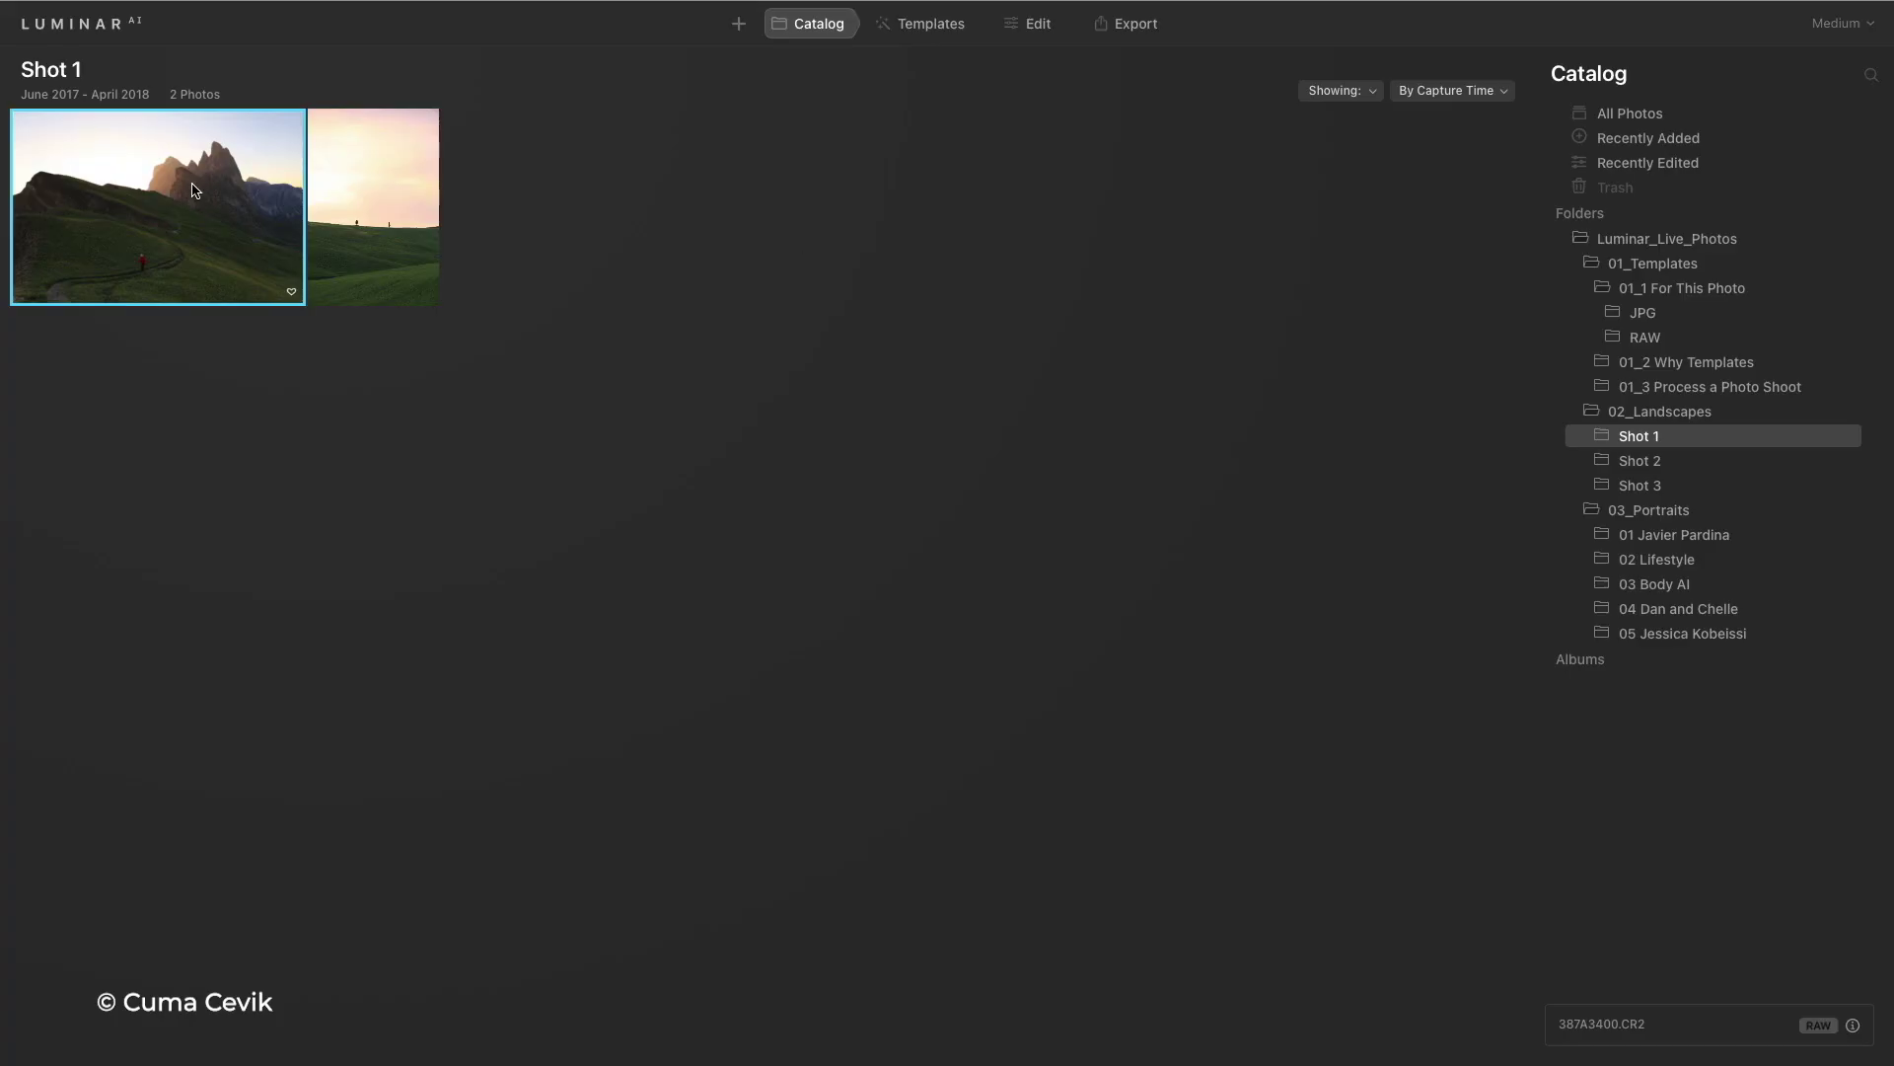
Open the mountain-trail photo and apply the Sunsets Toscana template after trying Dream Film and Hyperdrive
double_click(193, 185)
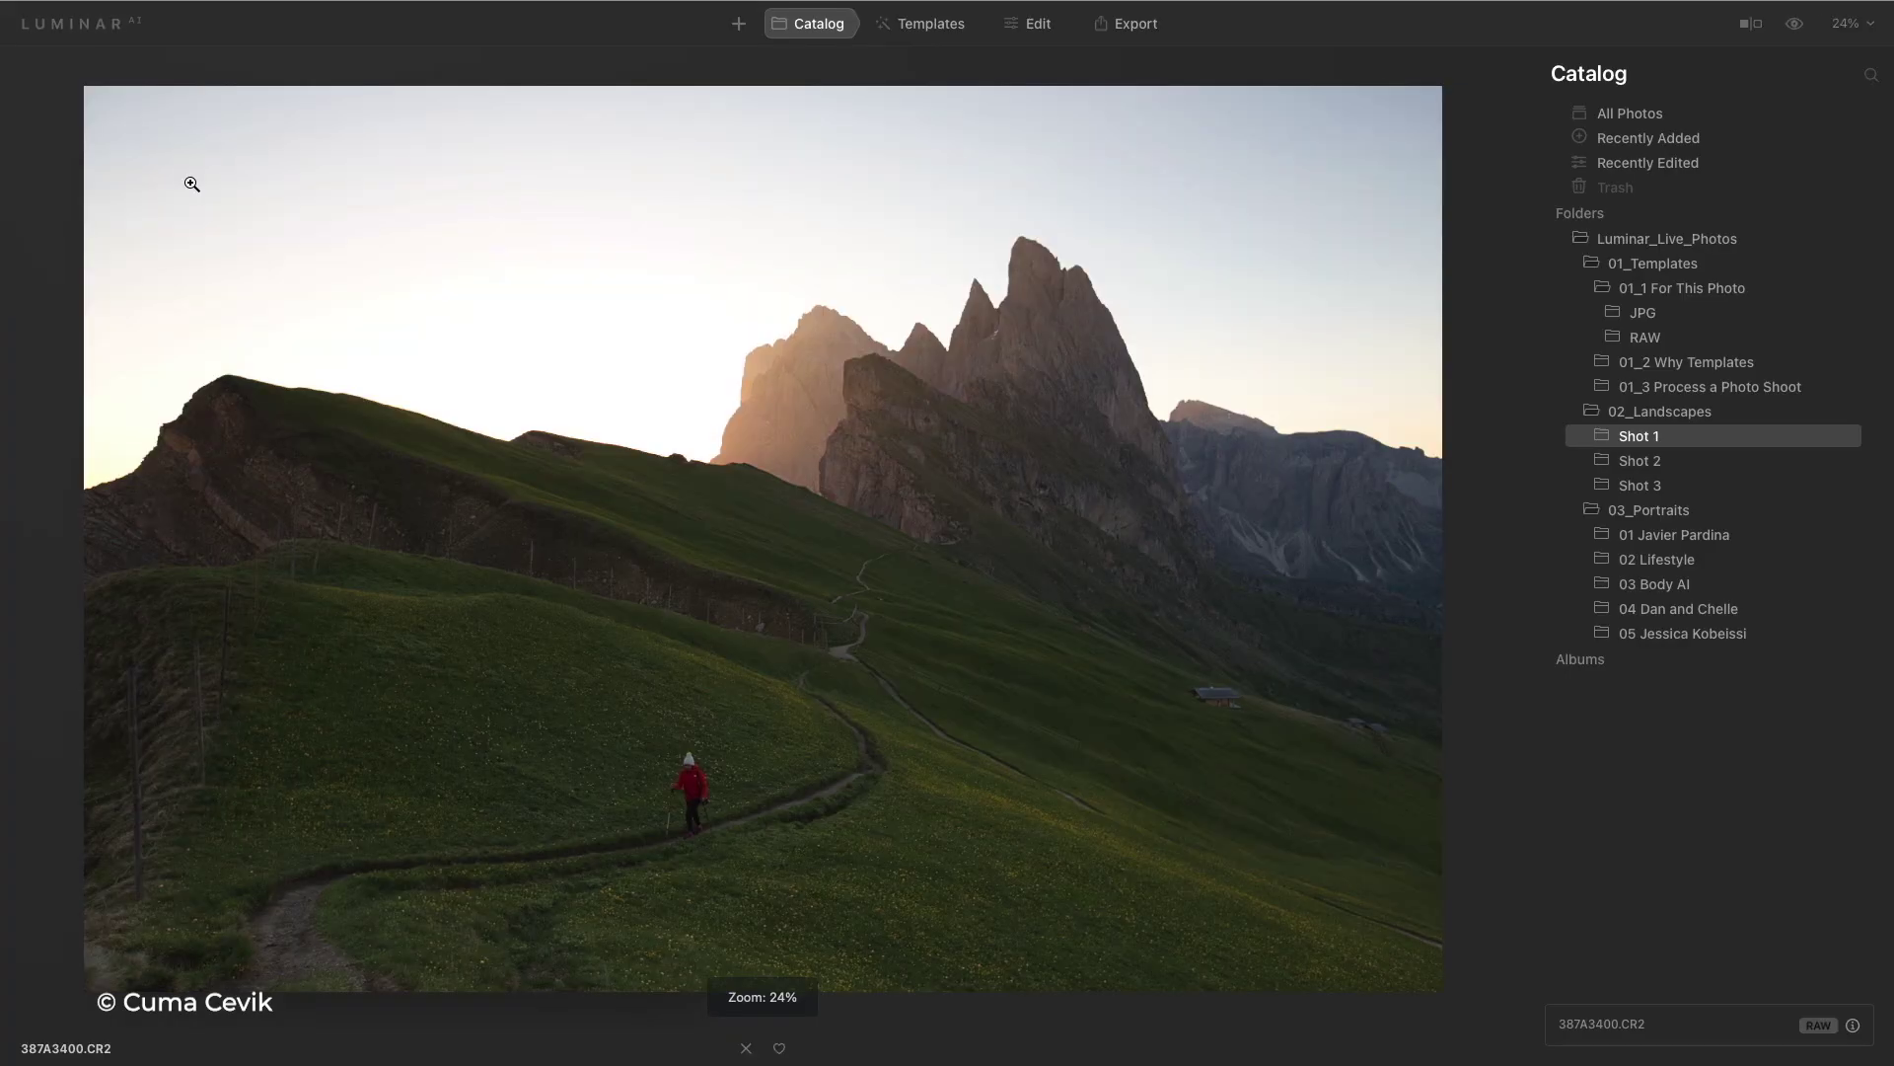
click(931, 30)
click(1614, 71)
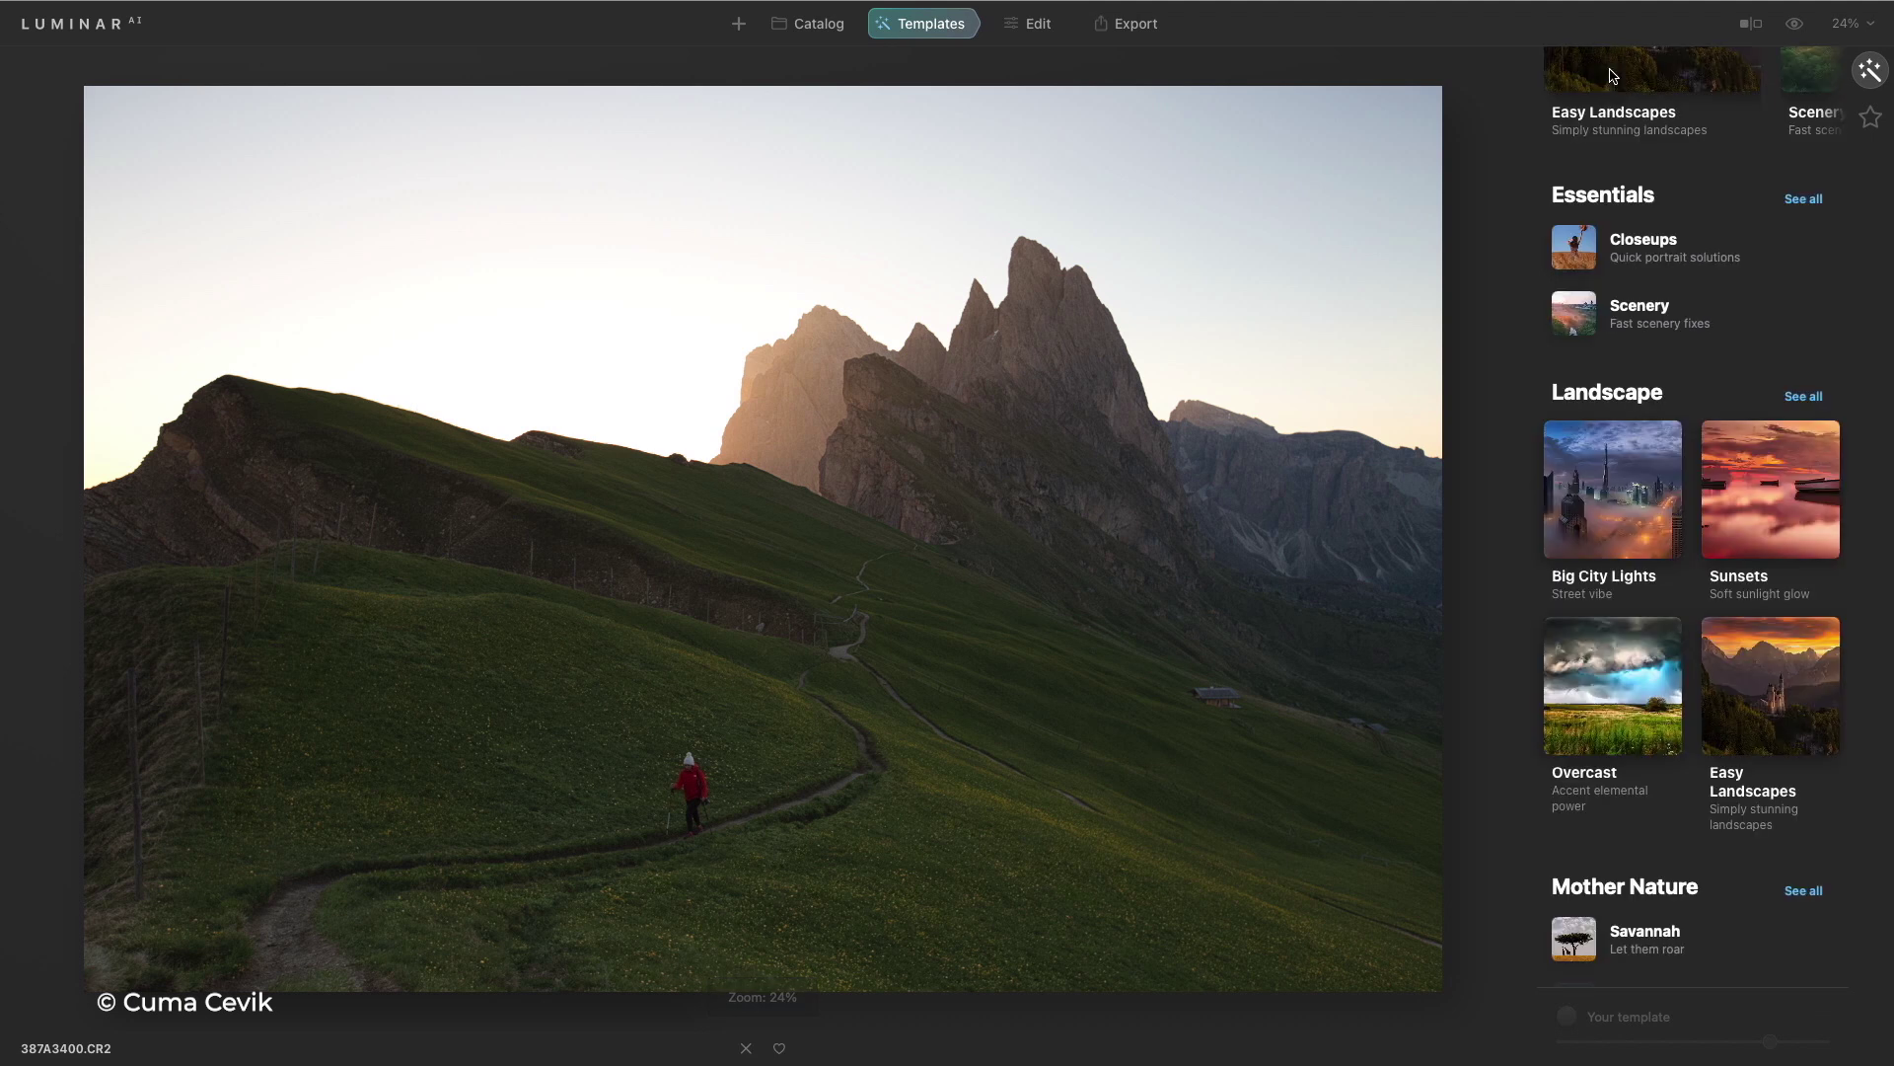
click(1751, 493)
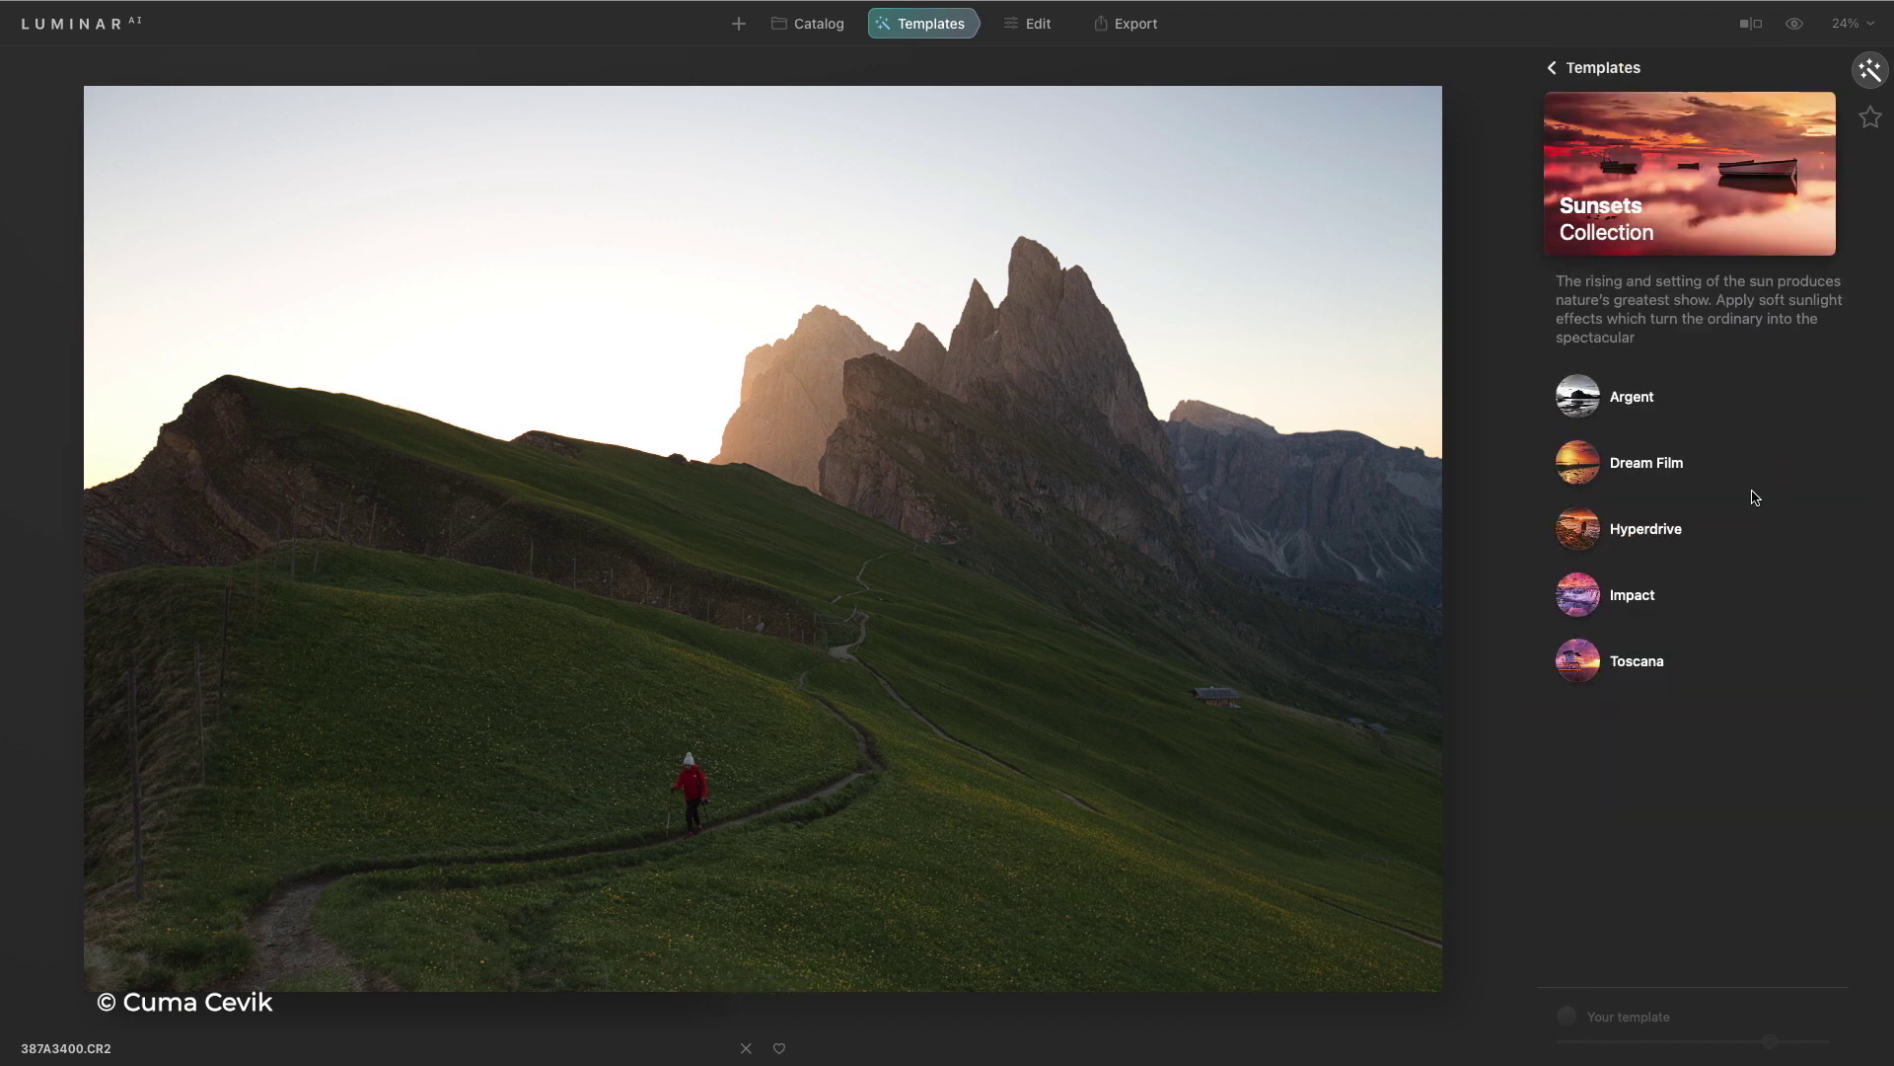
click(1595, 474)
click(1582, 531)
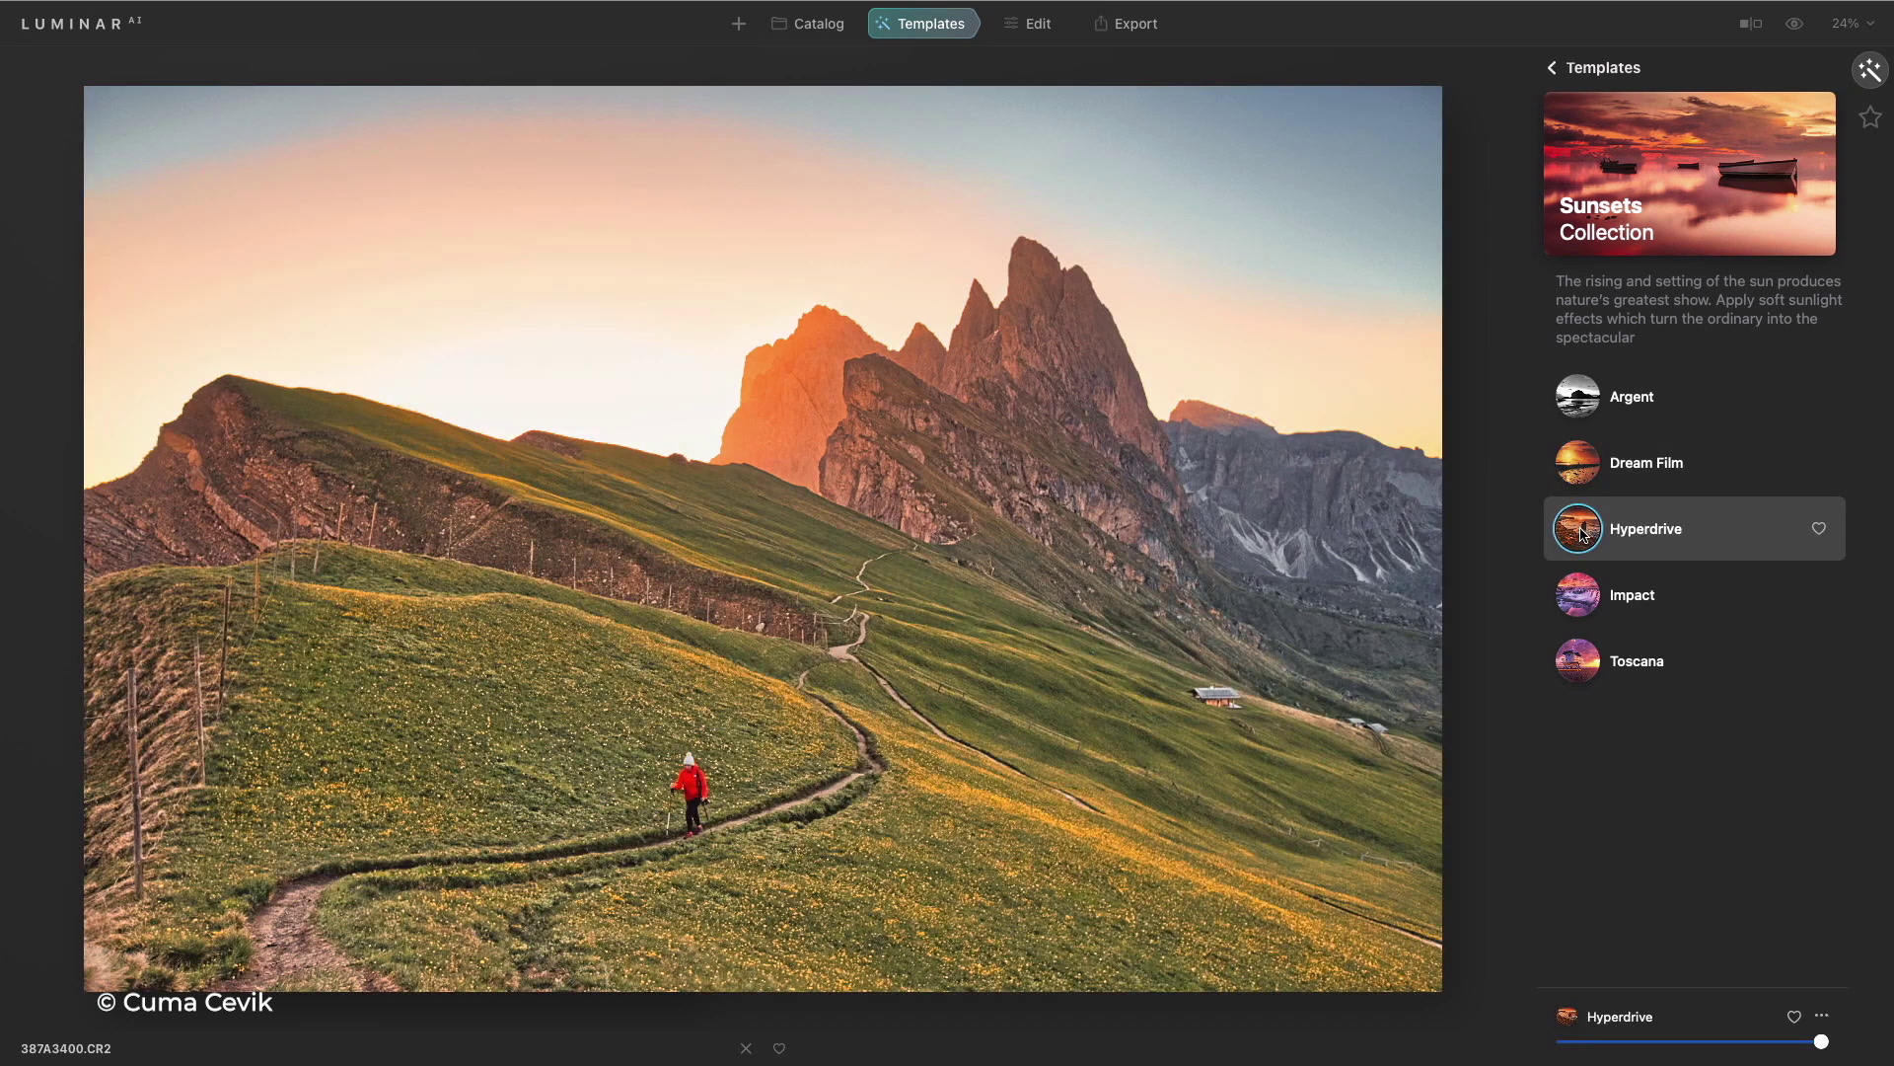
click(1576, 672)
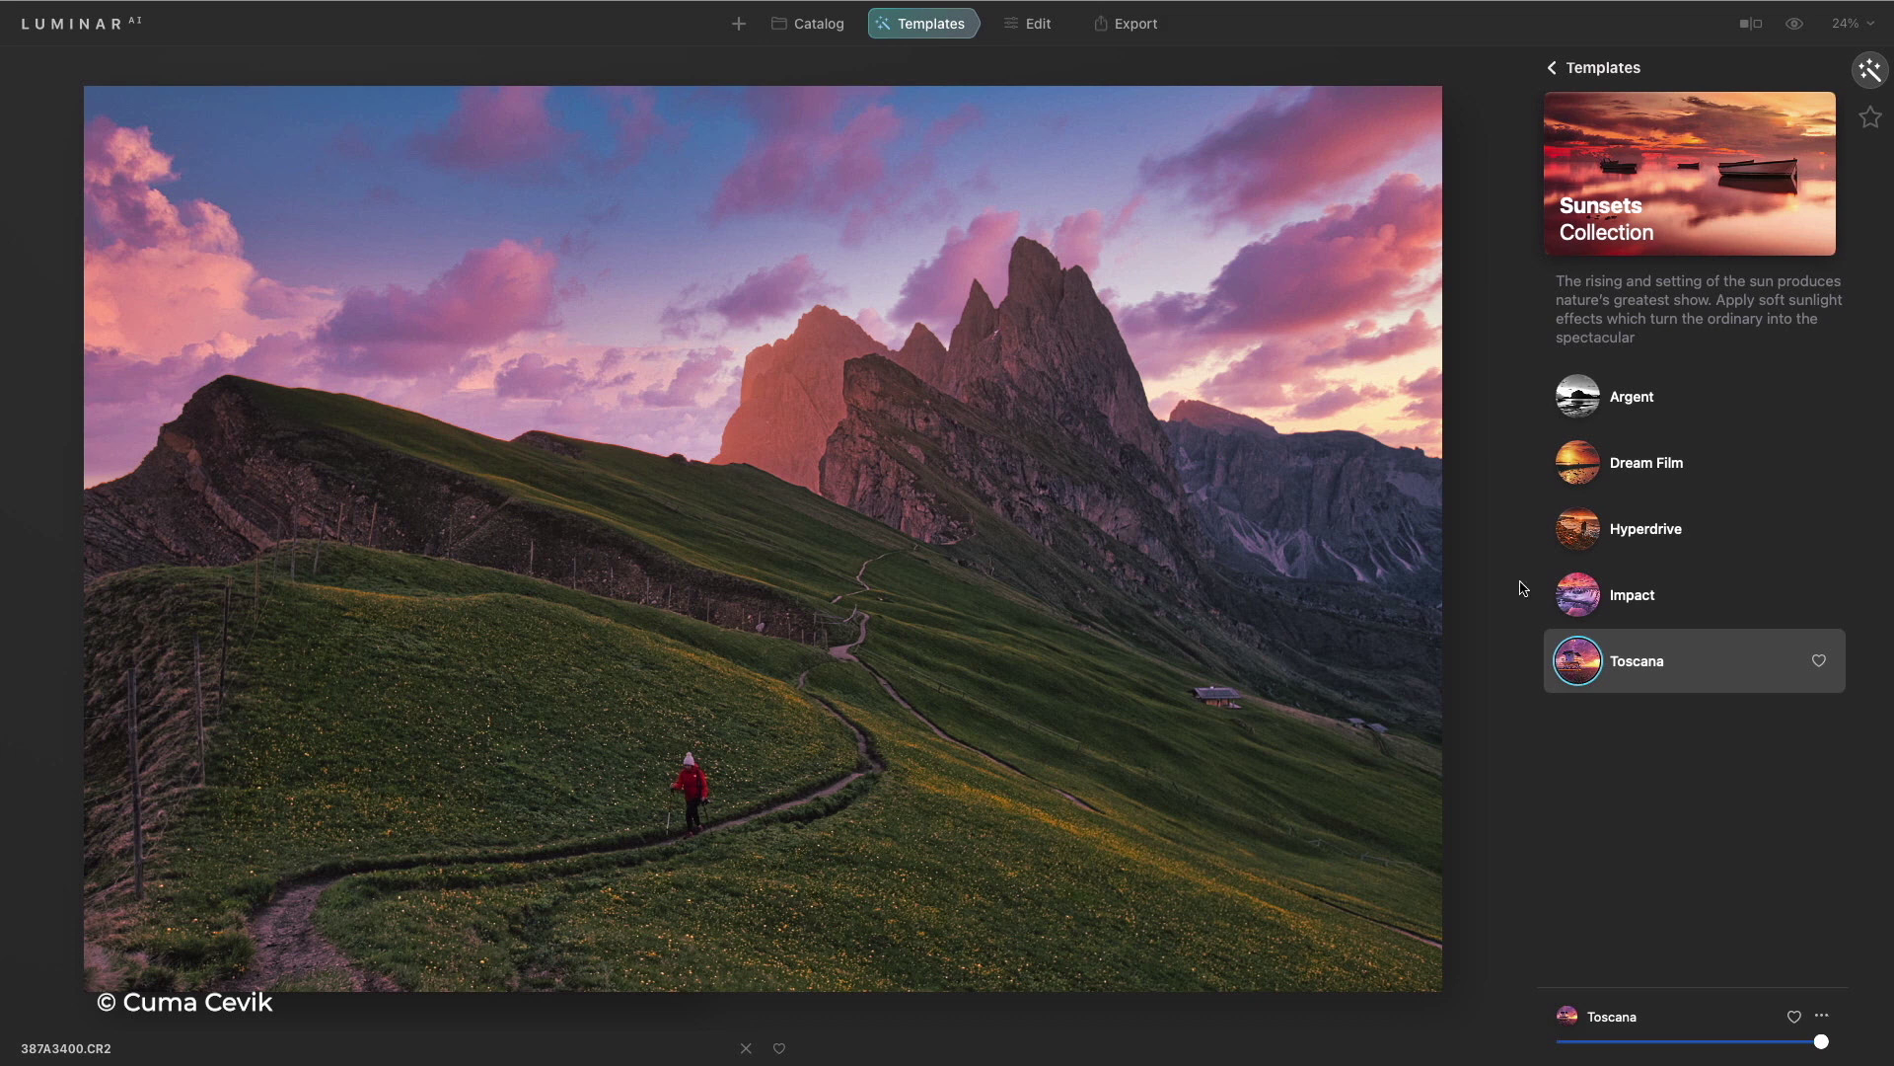
Swap the hiker photo's sky for Sunset 4 in Sky AI and raise Relight Scene to 26
click(1031, 24)
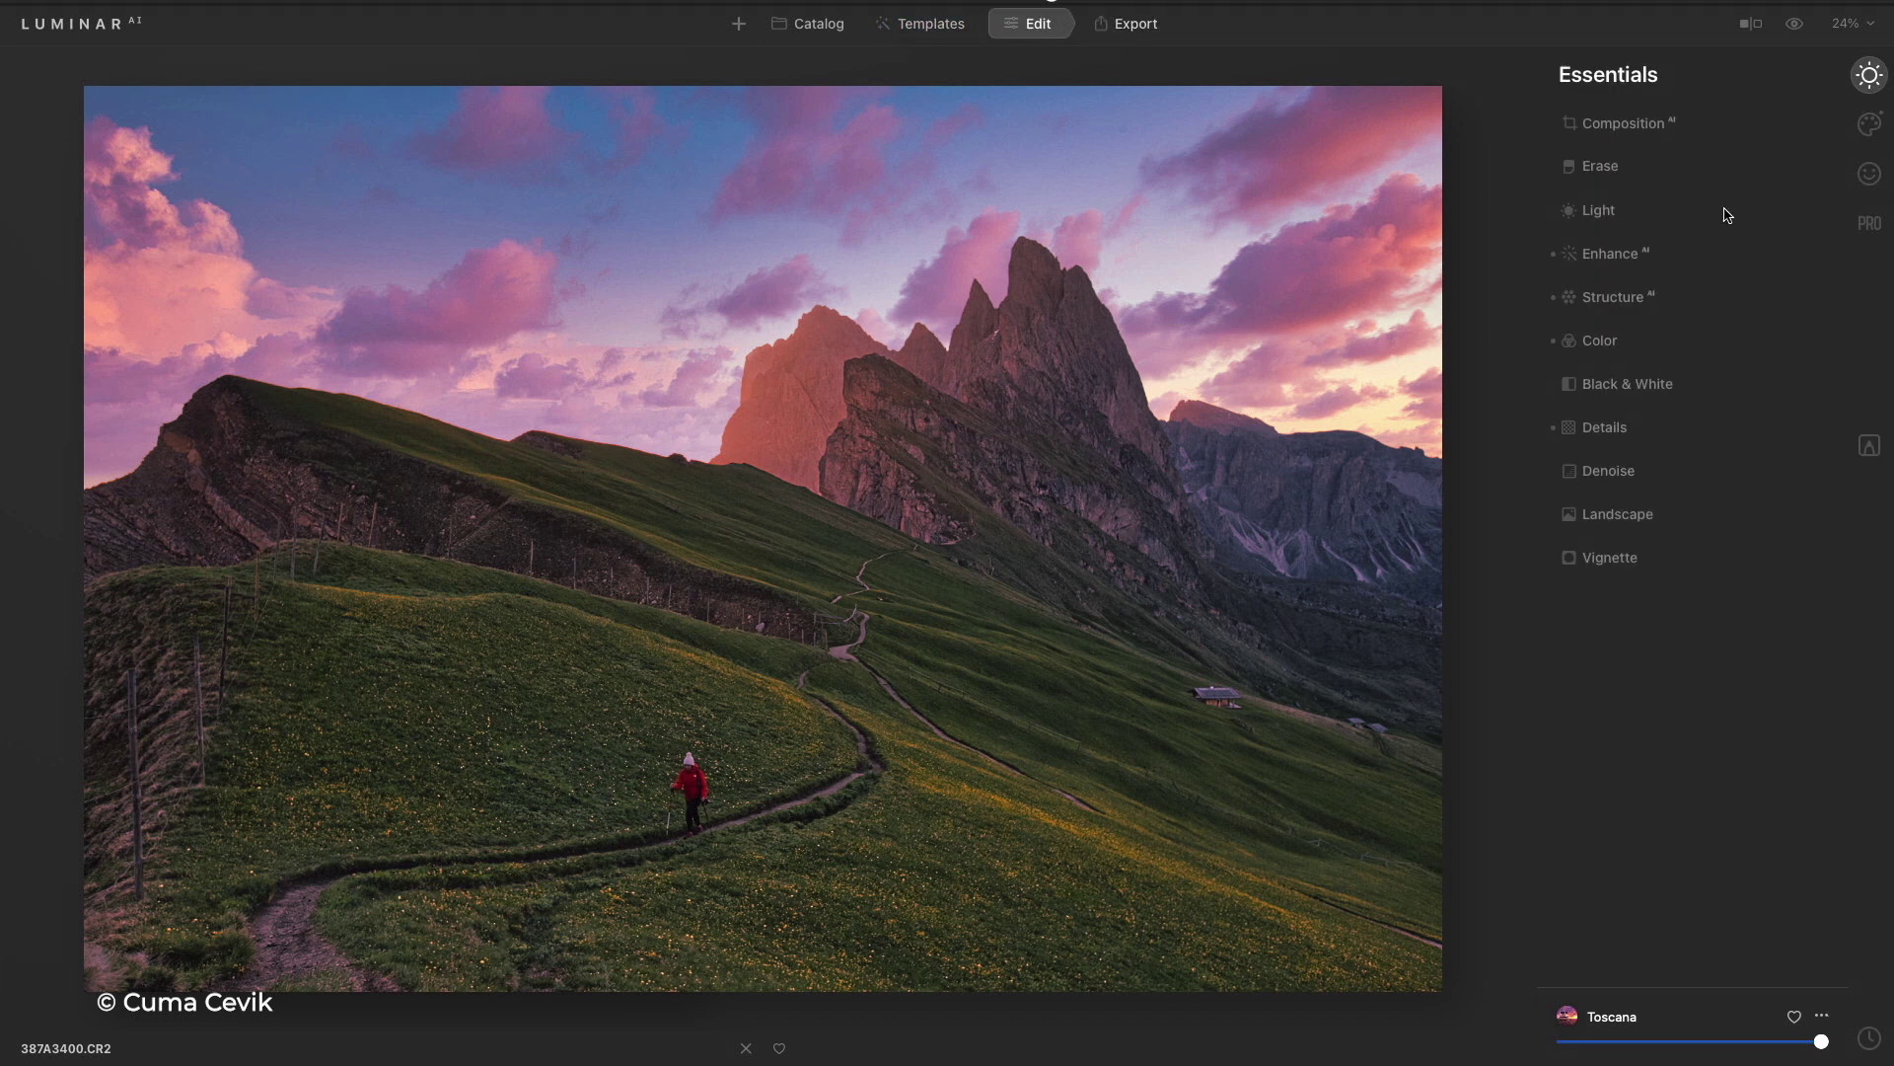
click(1870, 127)
click(1657, 128)
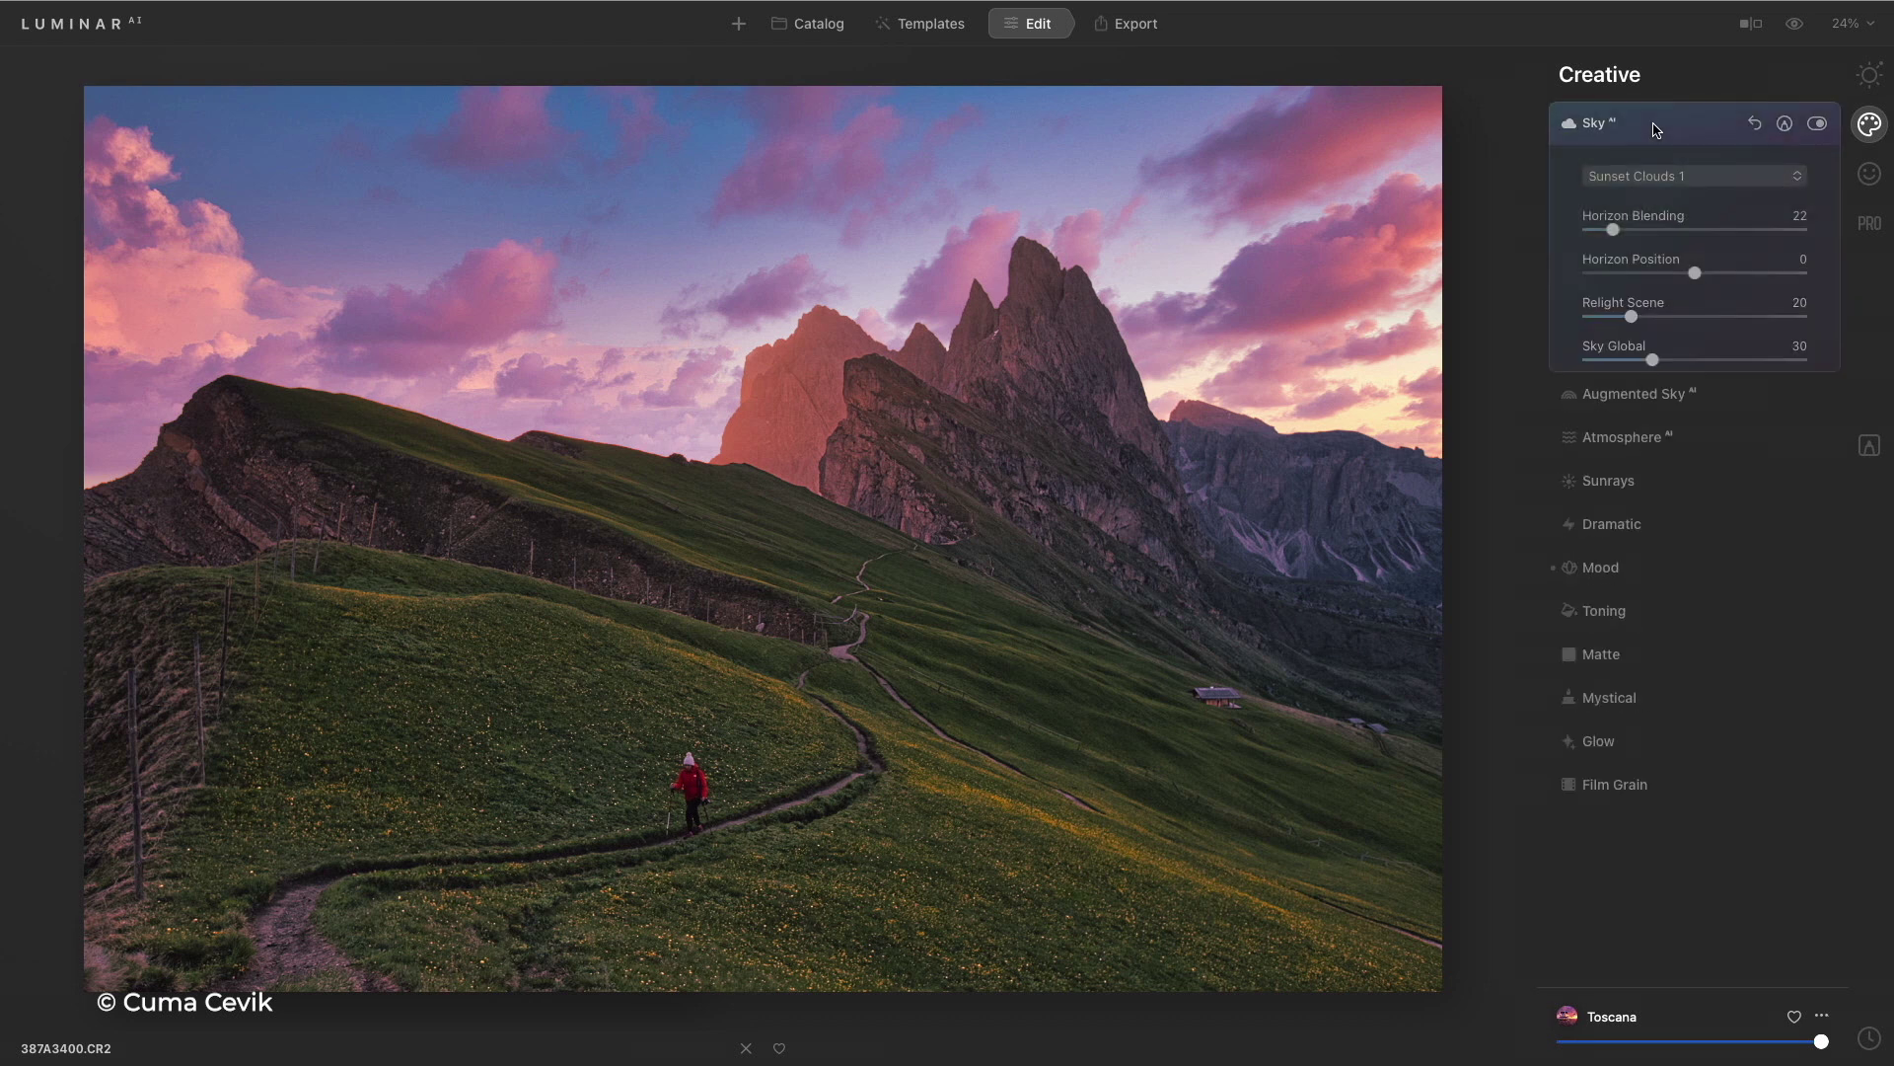
click(1685, 176)
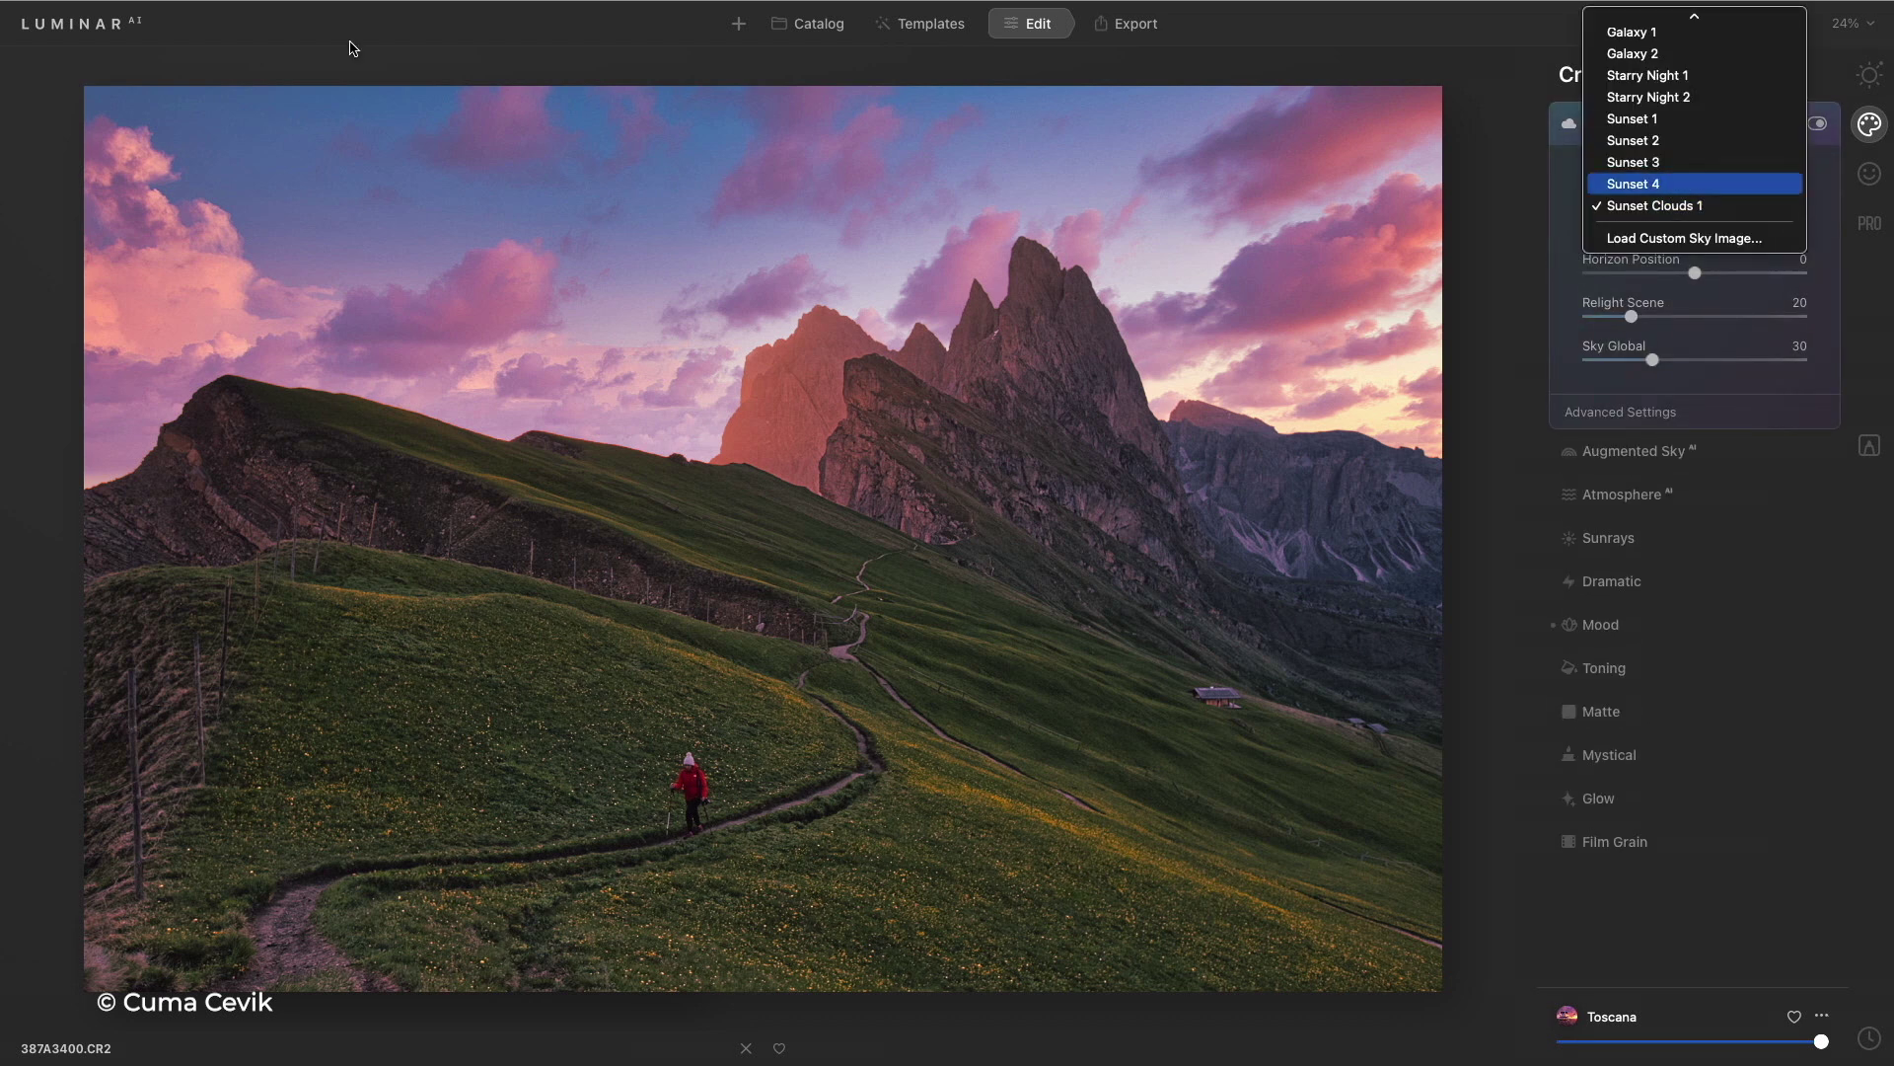
click(1675, 183)
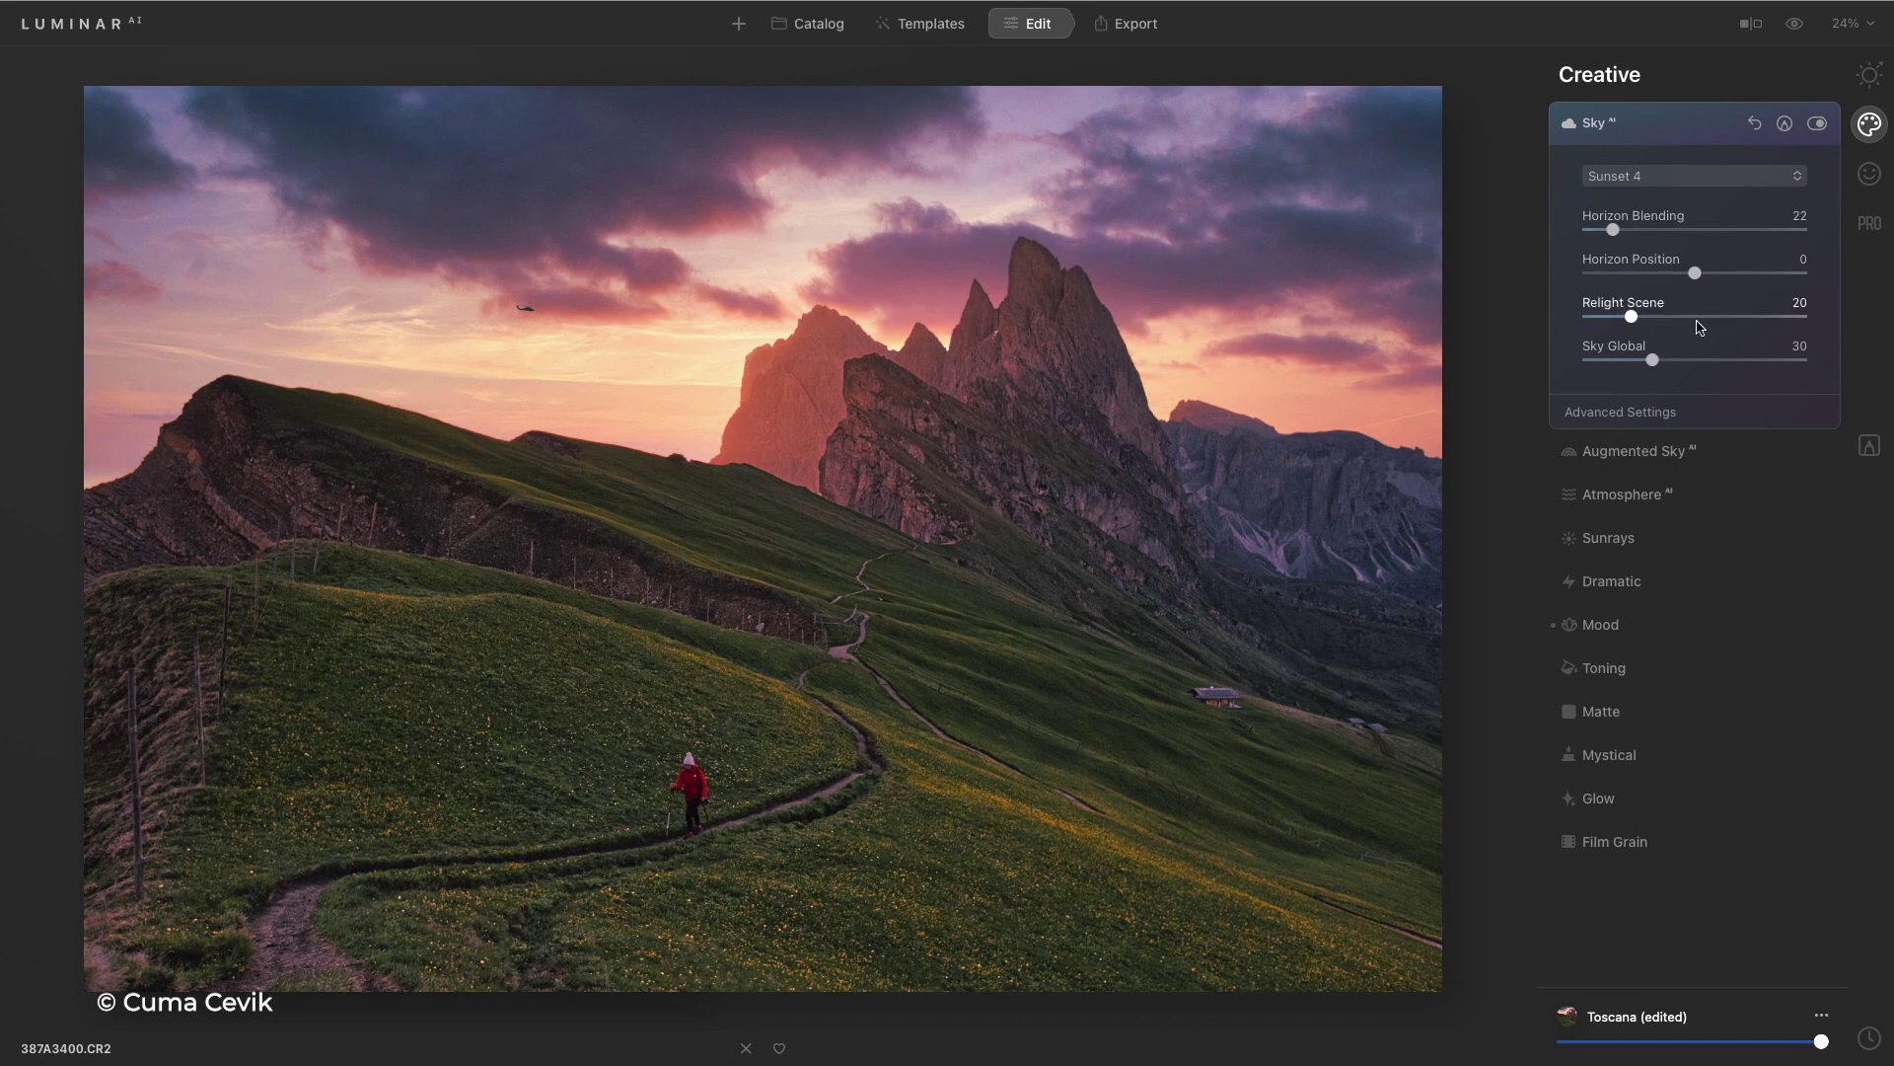
click(1675, 419)
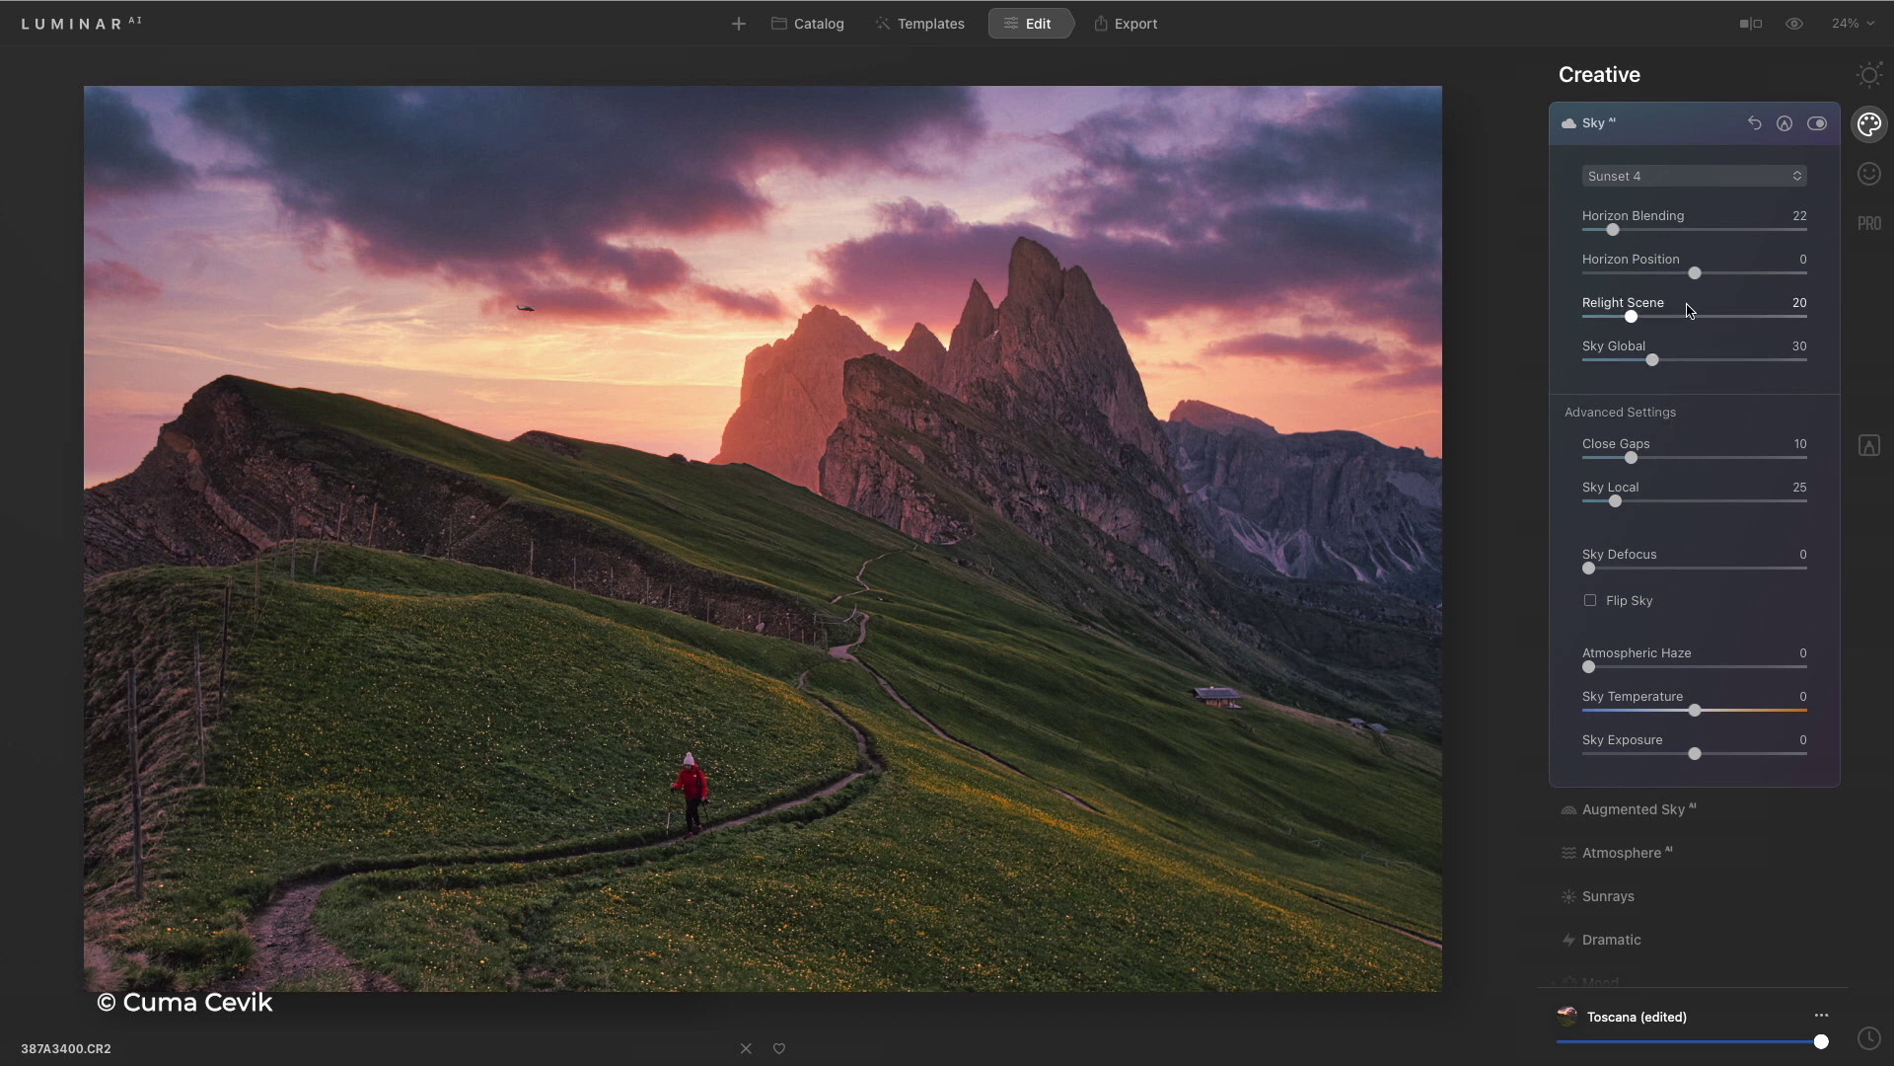
drag(1693, 319, 1645, 316)
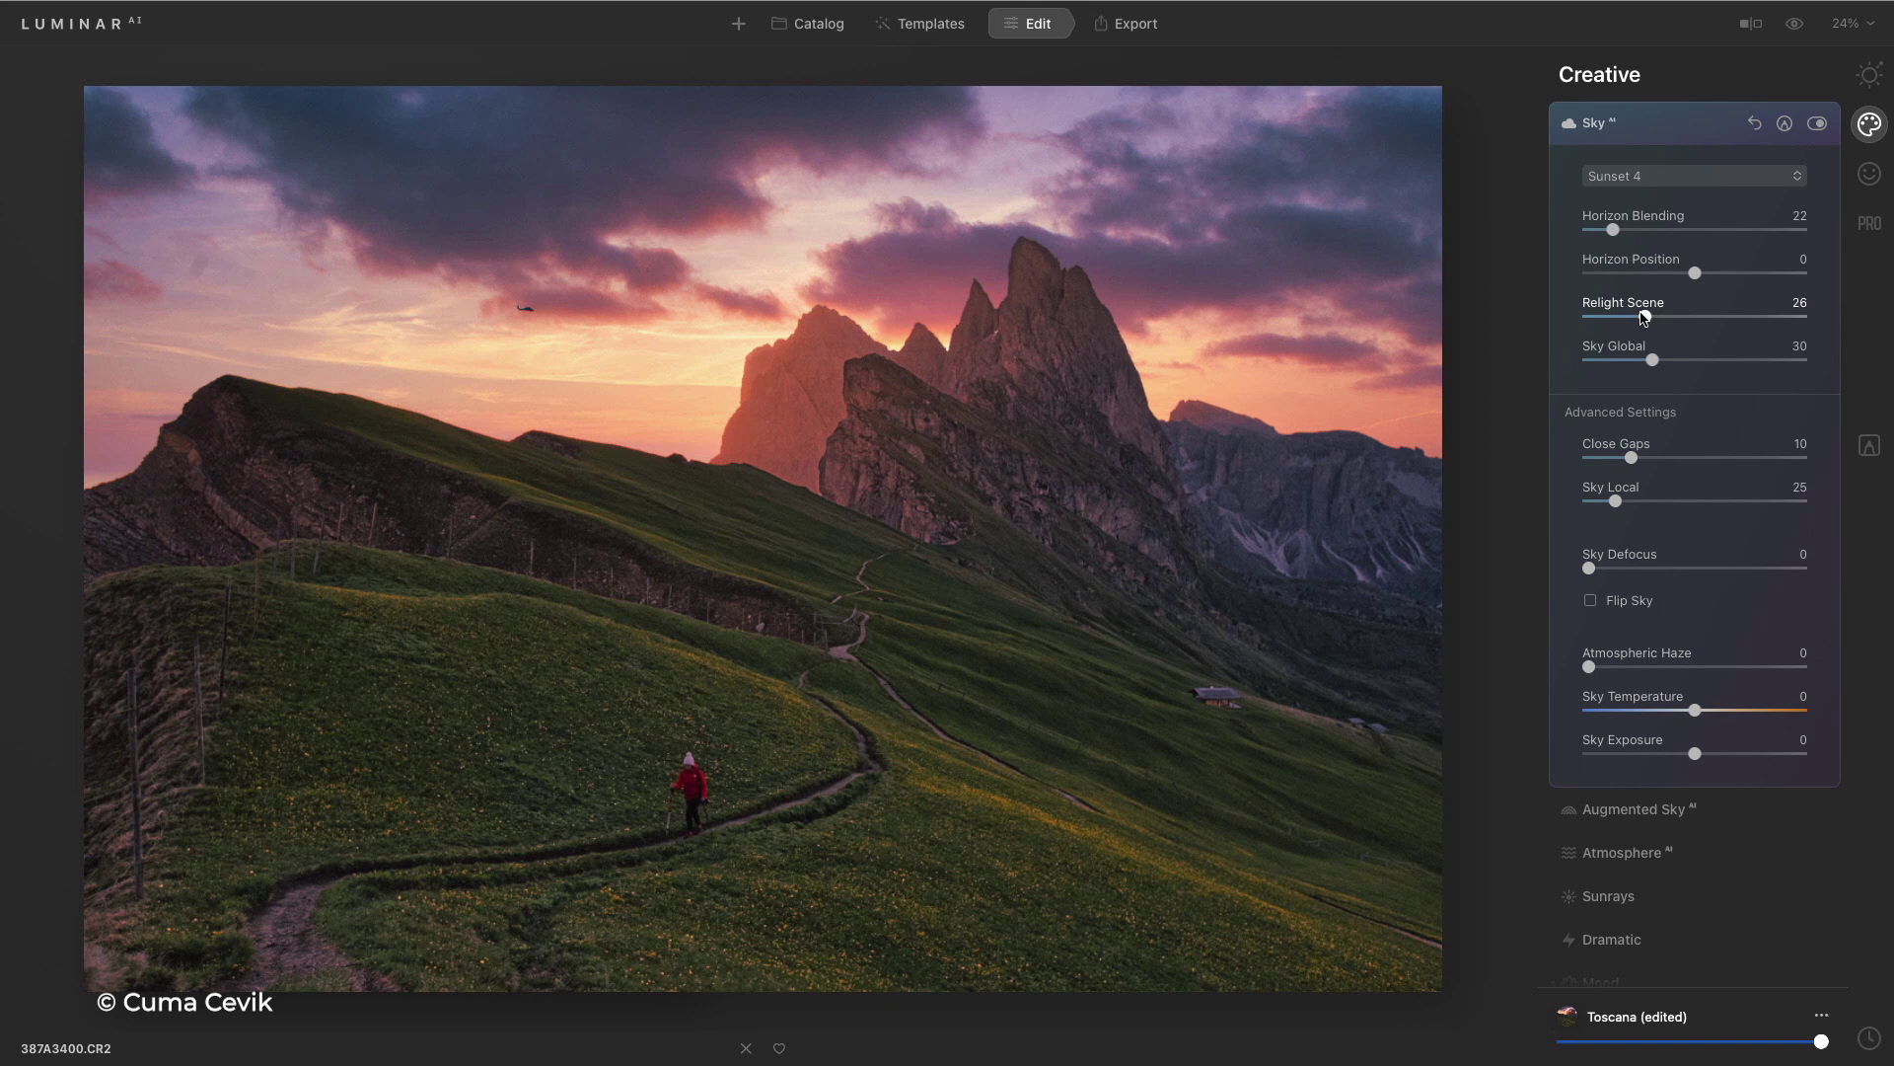
Raise the Enhance AI Accent slider to 65
click(1869, 76)
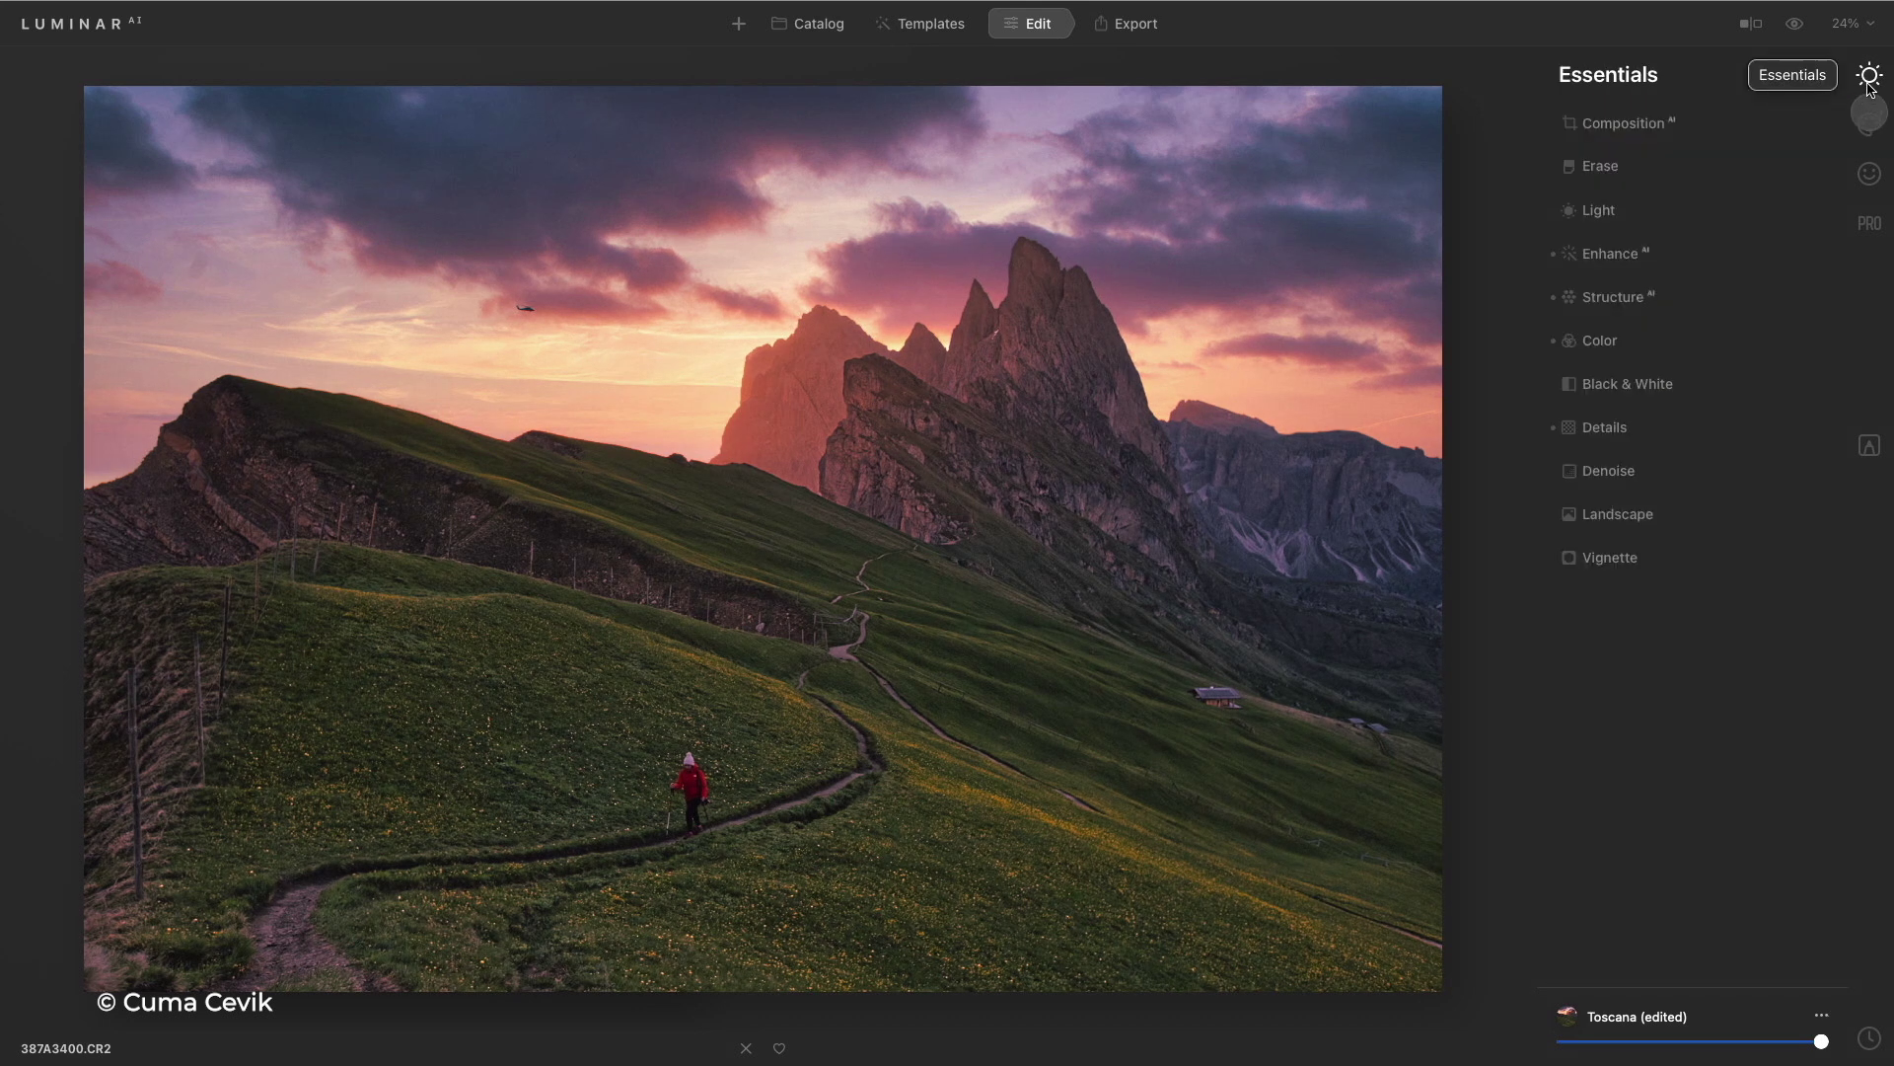
click(1650, 259)
click(1721, 319)
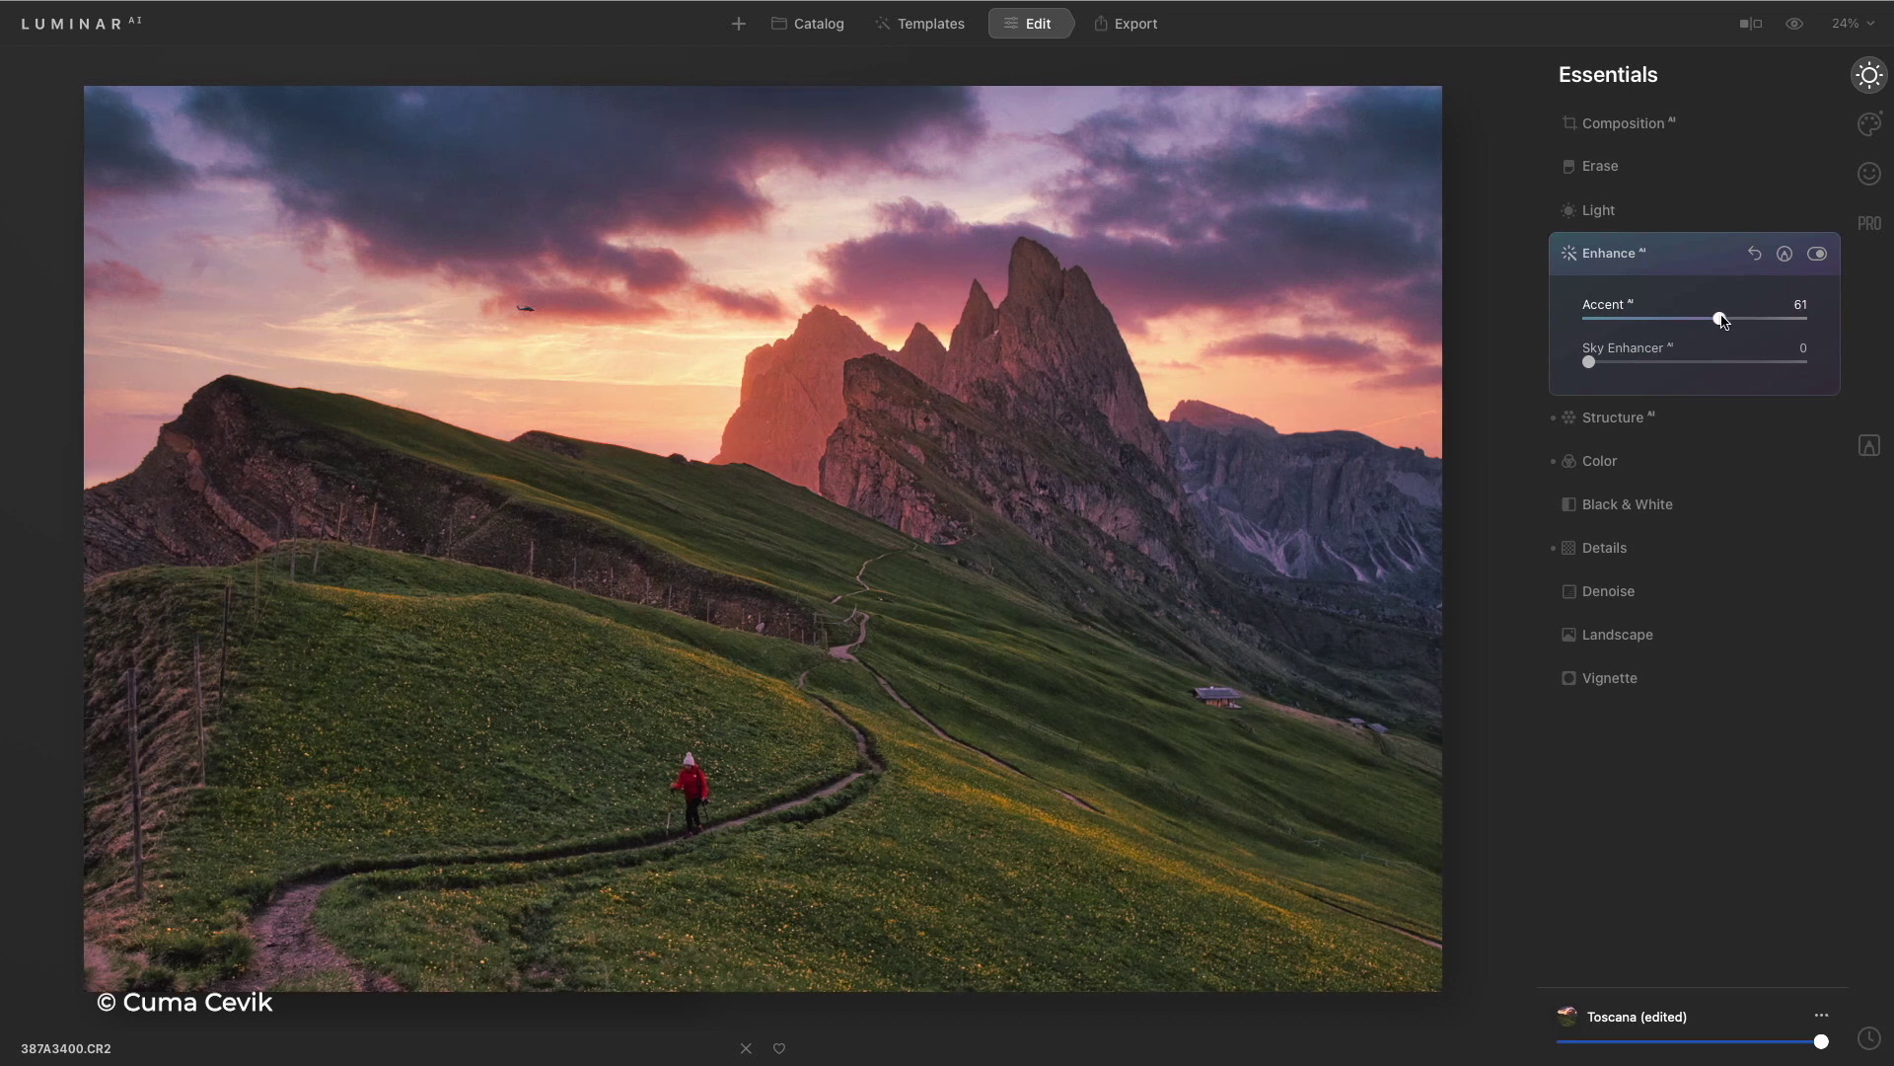
drag(1721, 318, 1727, 319)
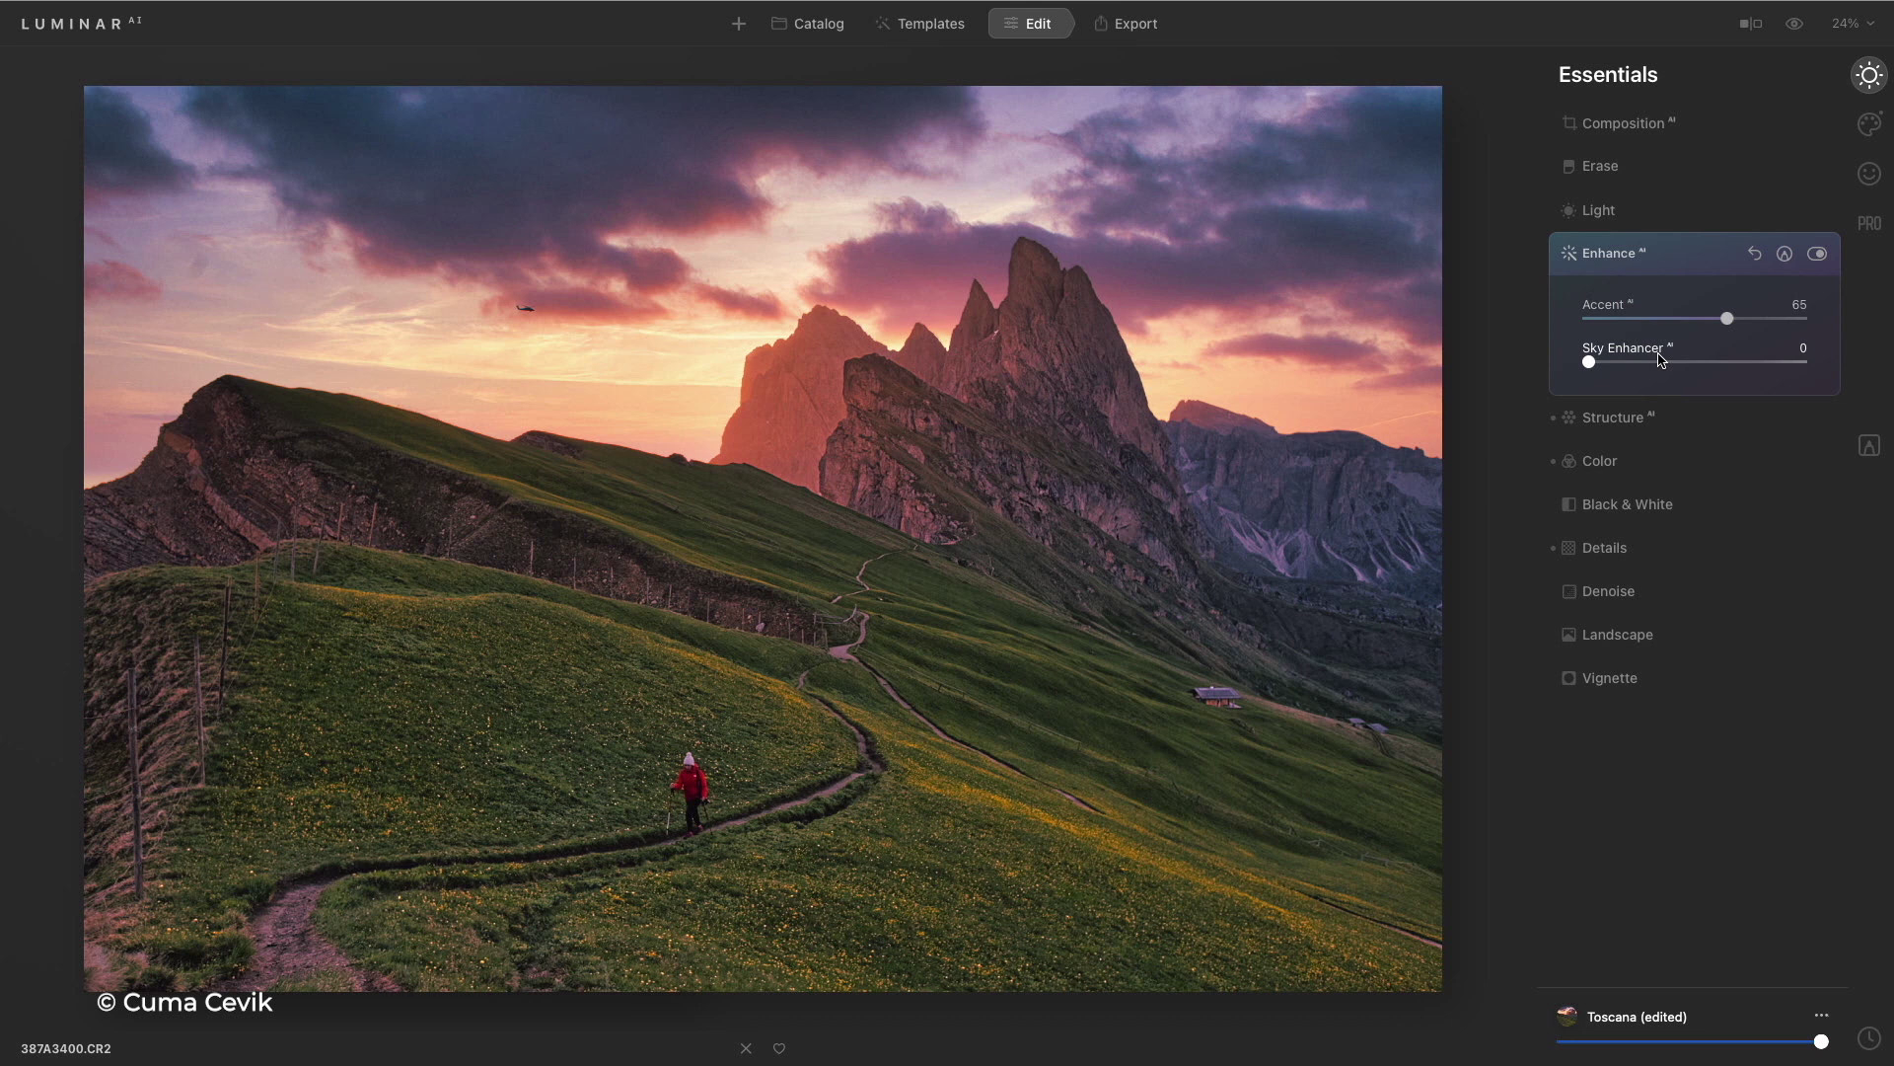
Replace the sky with Sunset Clouds 1 in Sky AI
click(1871, 125)
click(1681, 129)
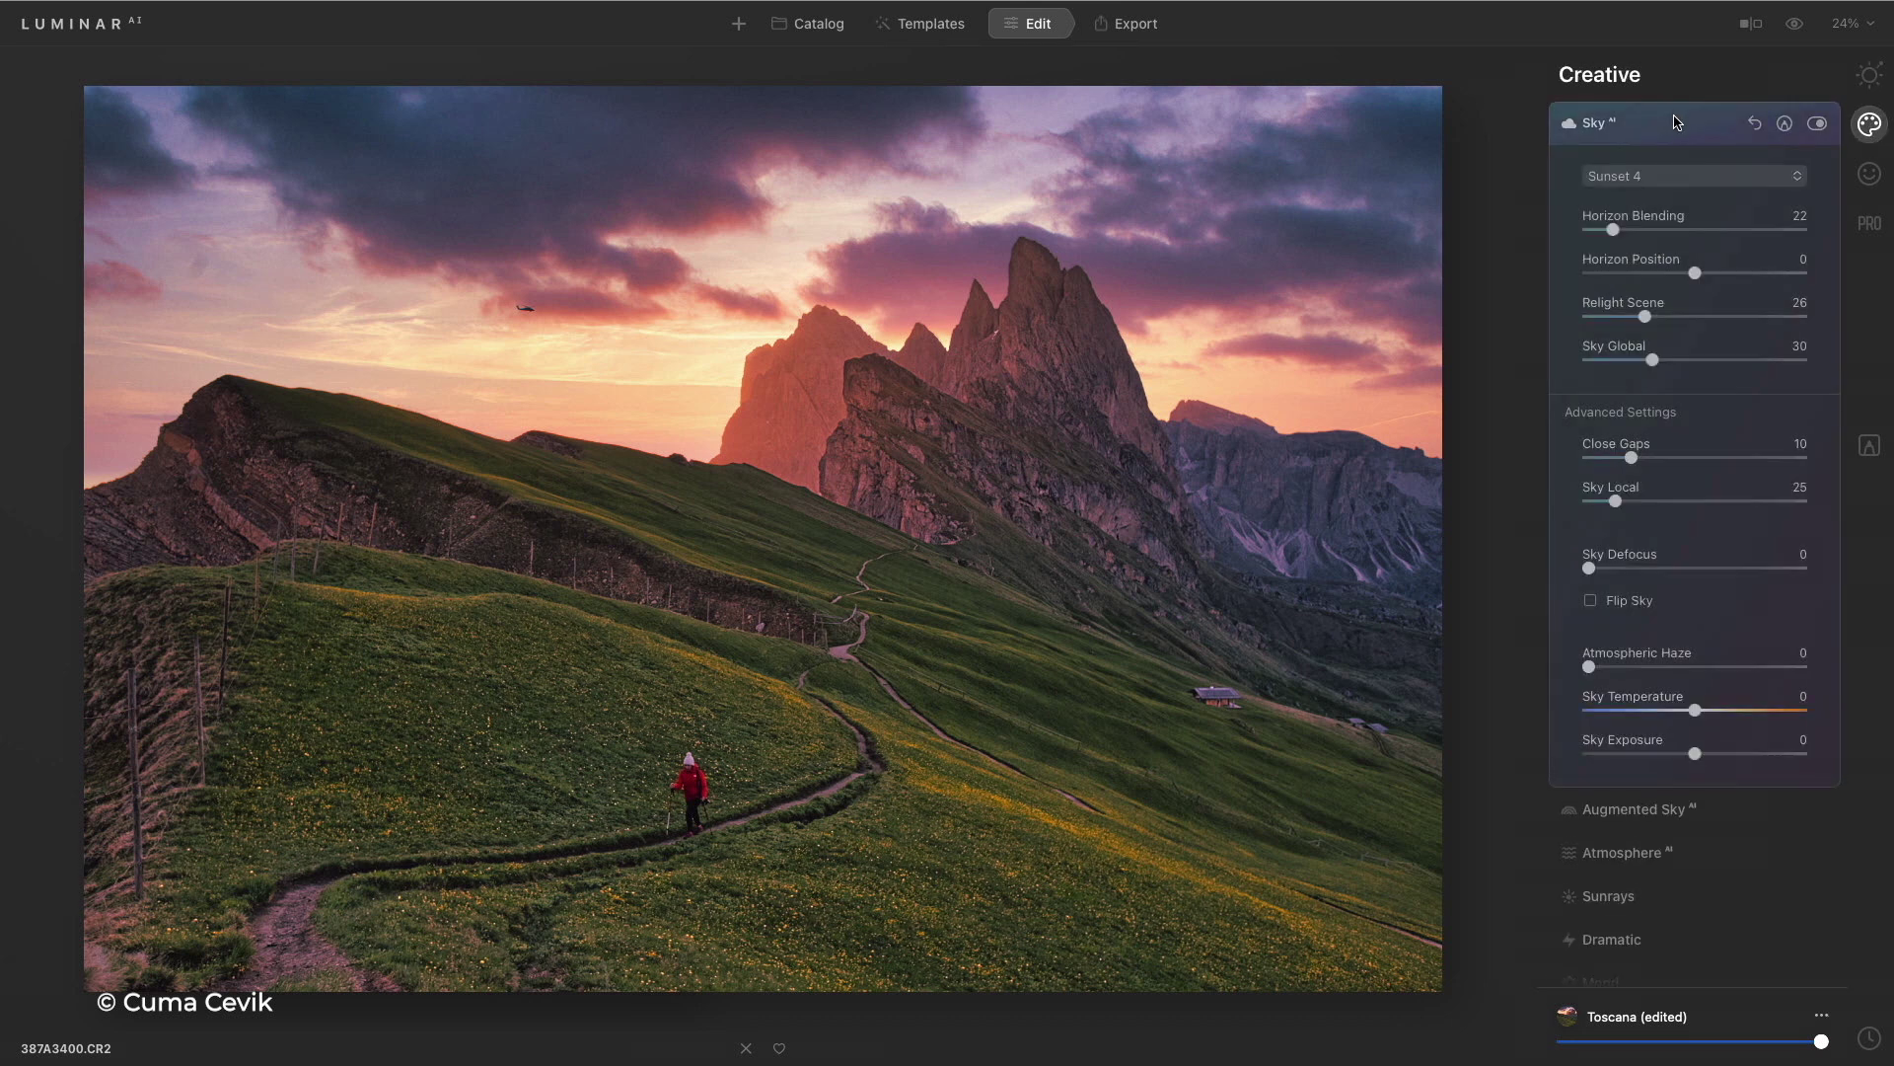
click(1689, 175)
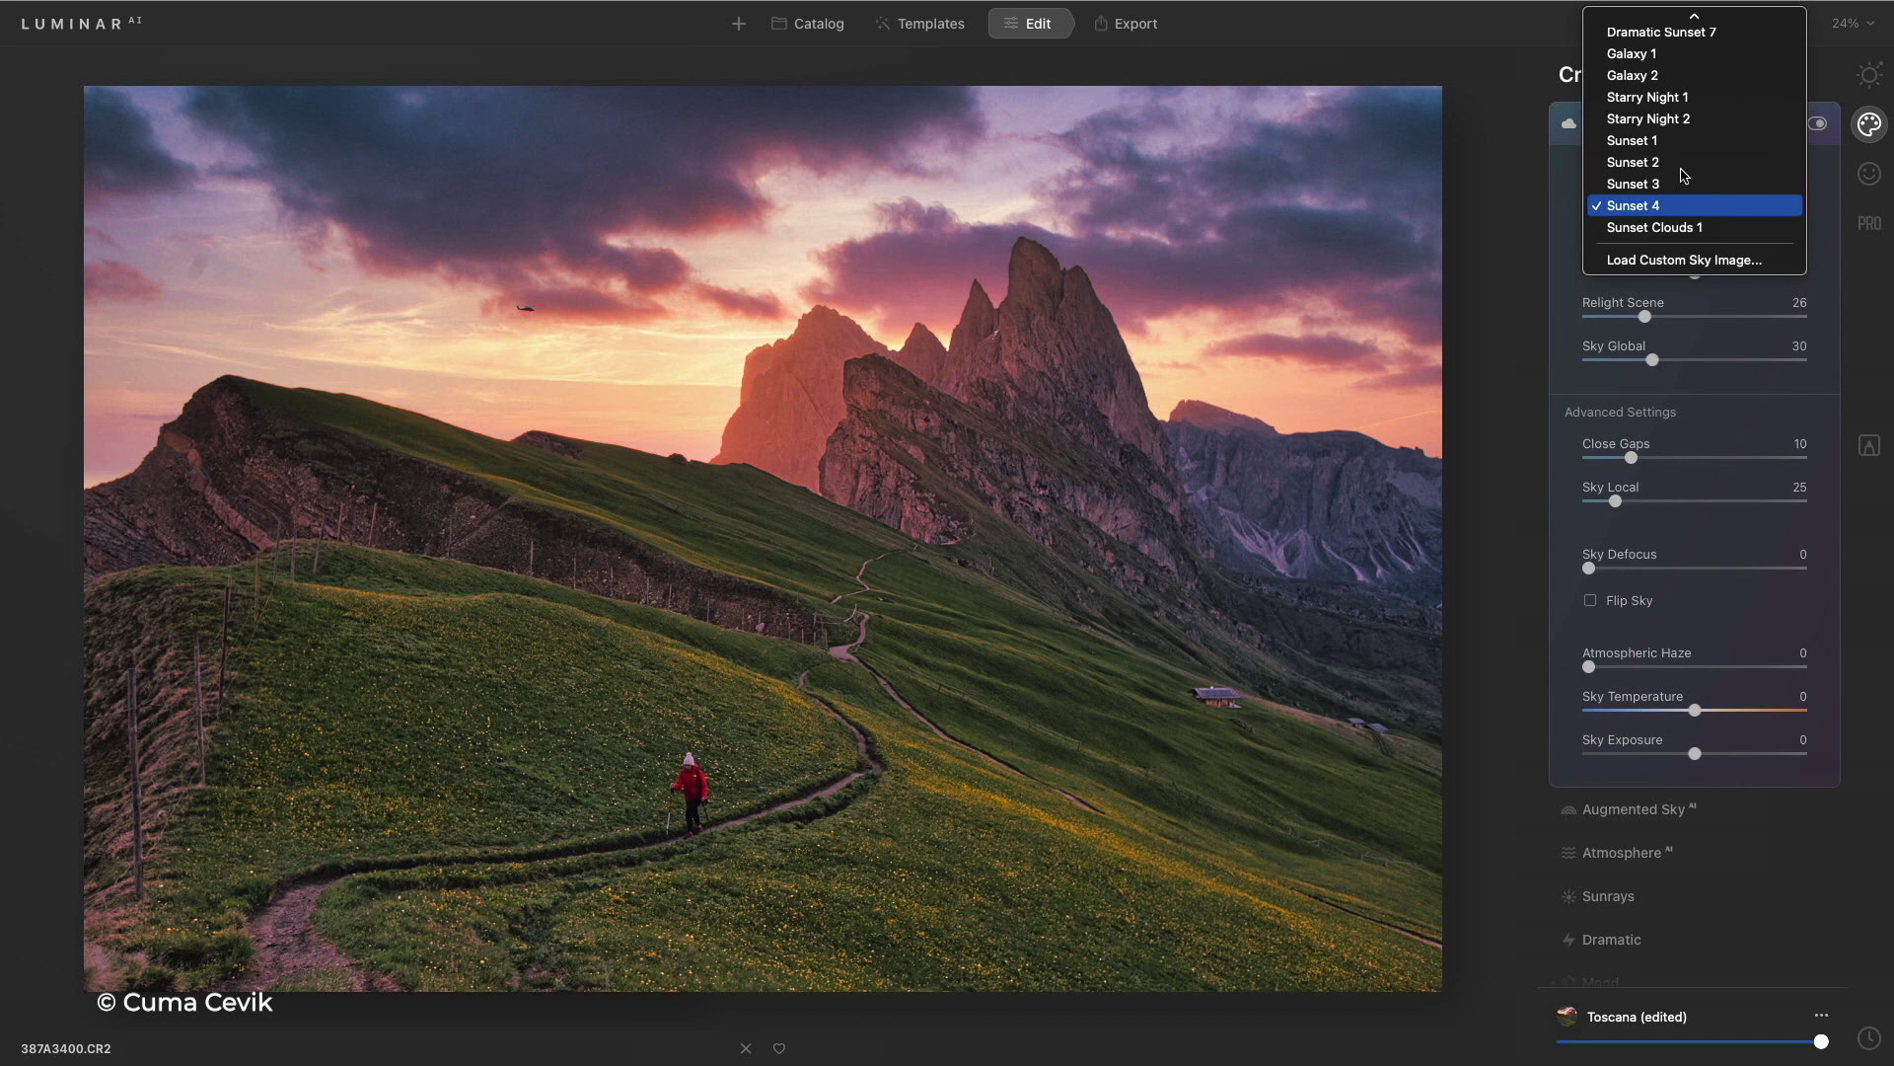
click(1666, 228)
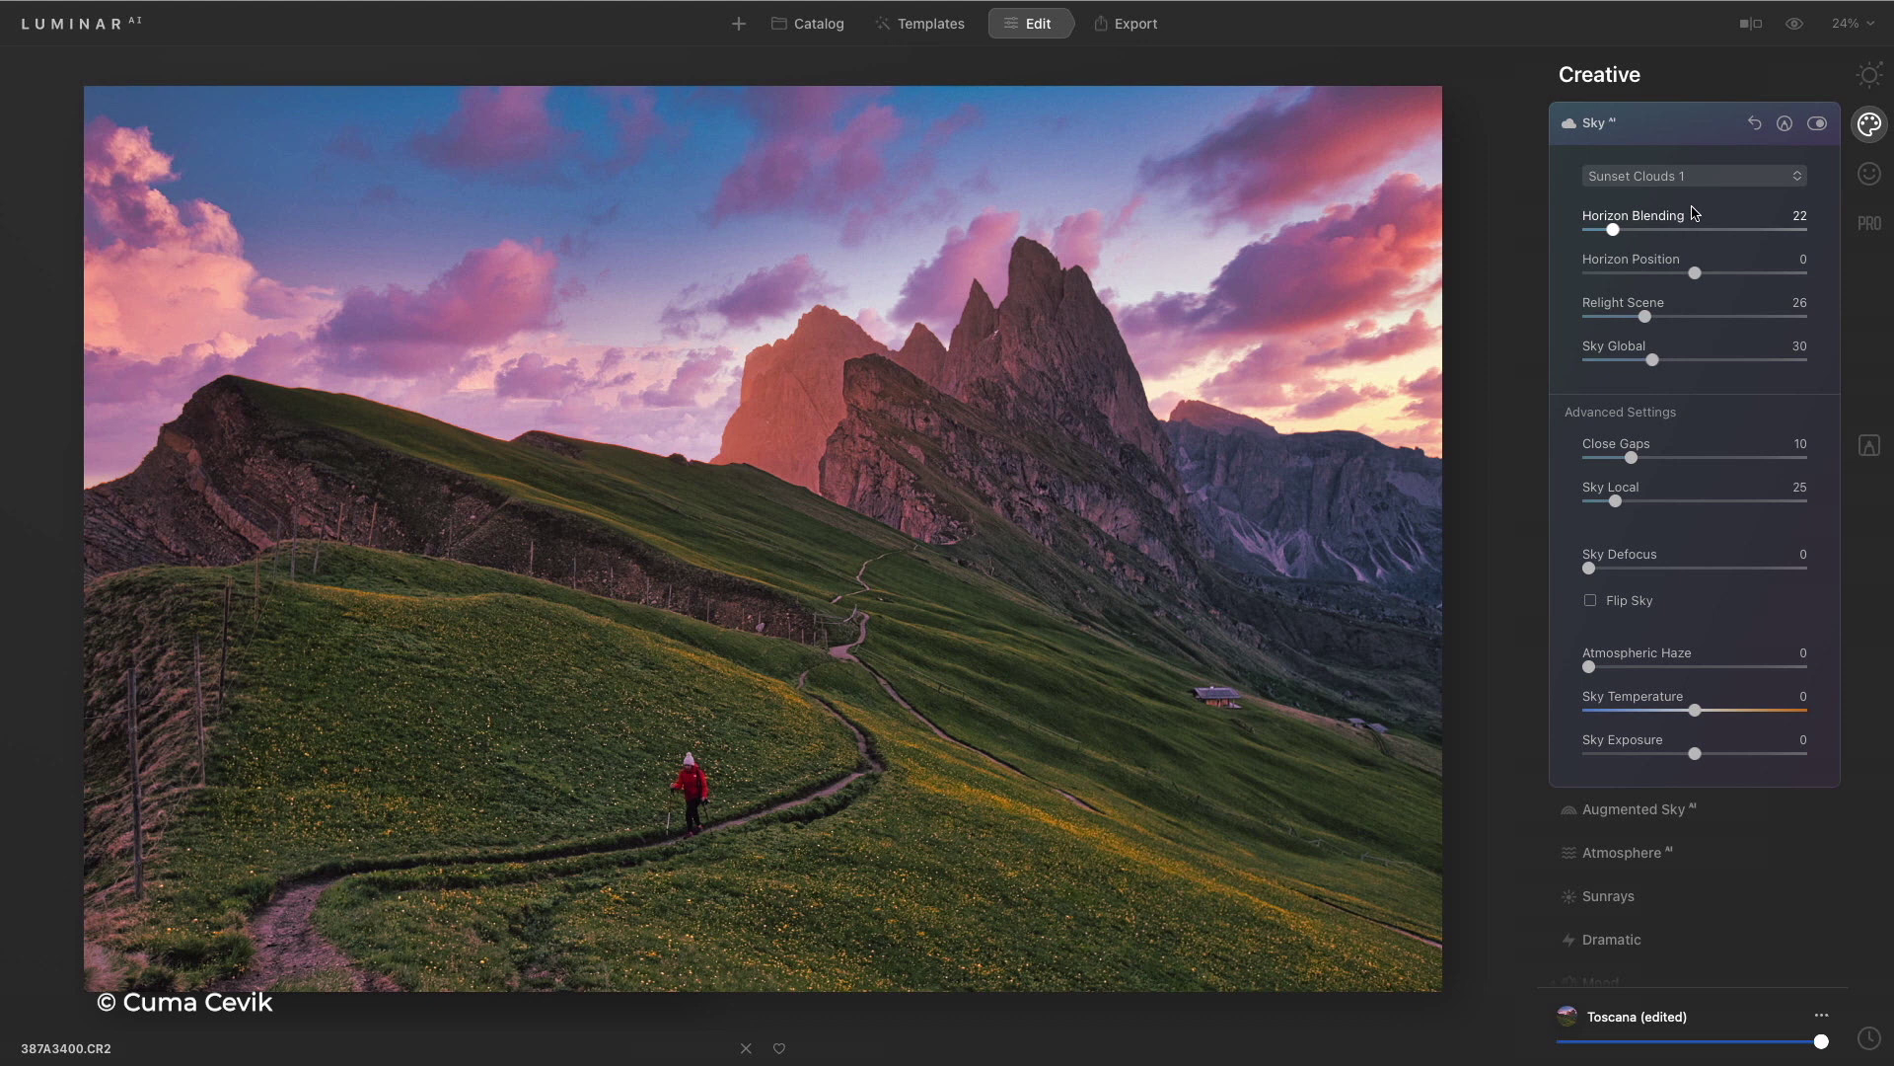
Add a Layered Fog atmosphere at Amount 73 and Depth 55, plus Mystical at Amount 18
click(1674, 861)
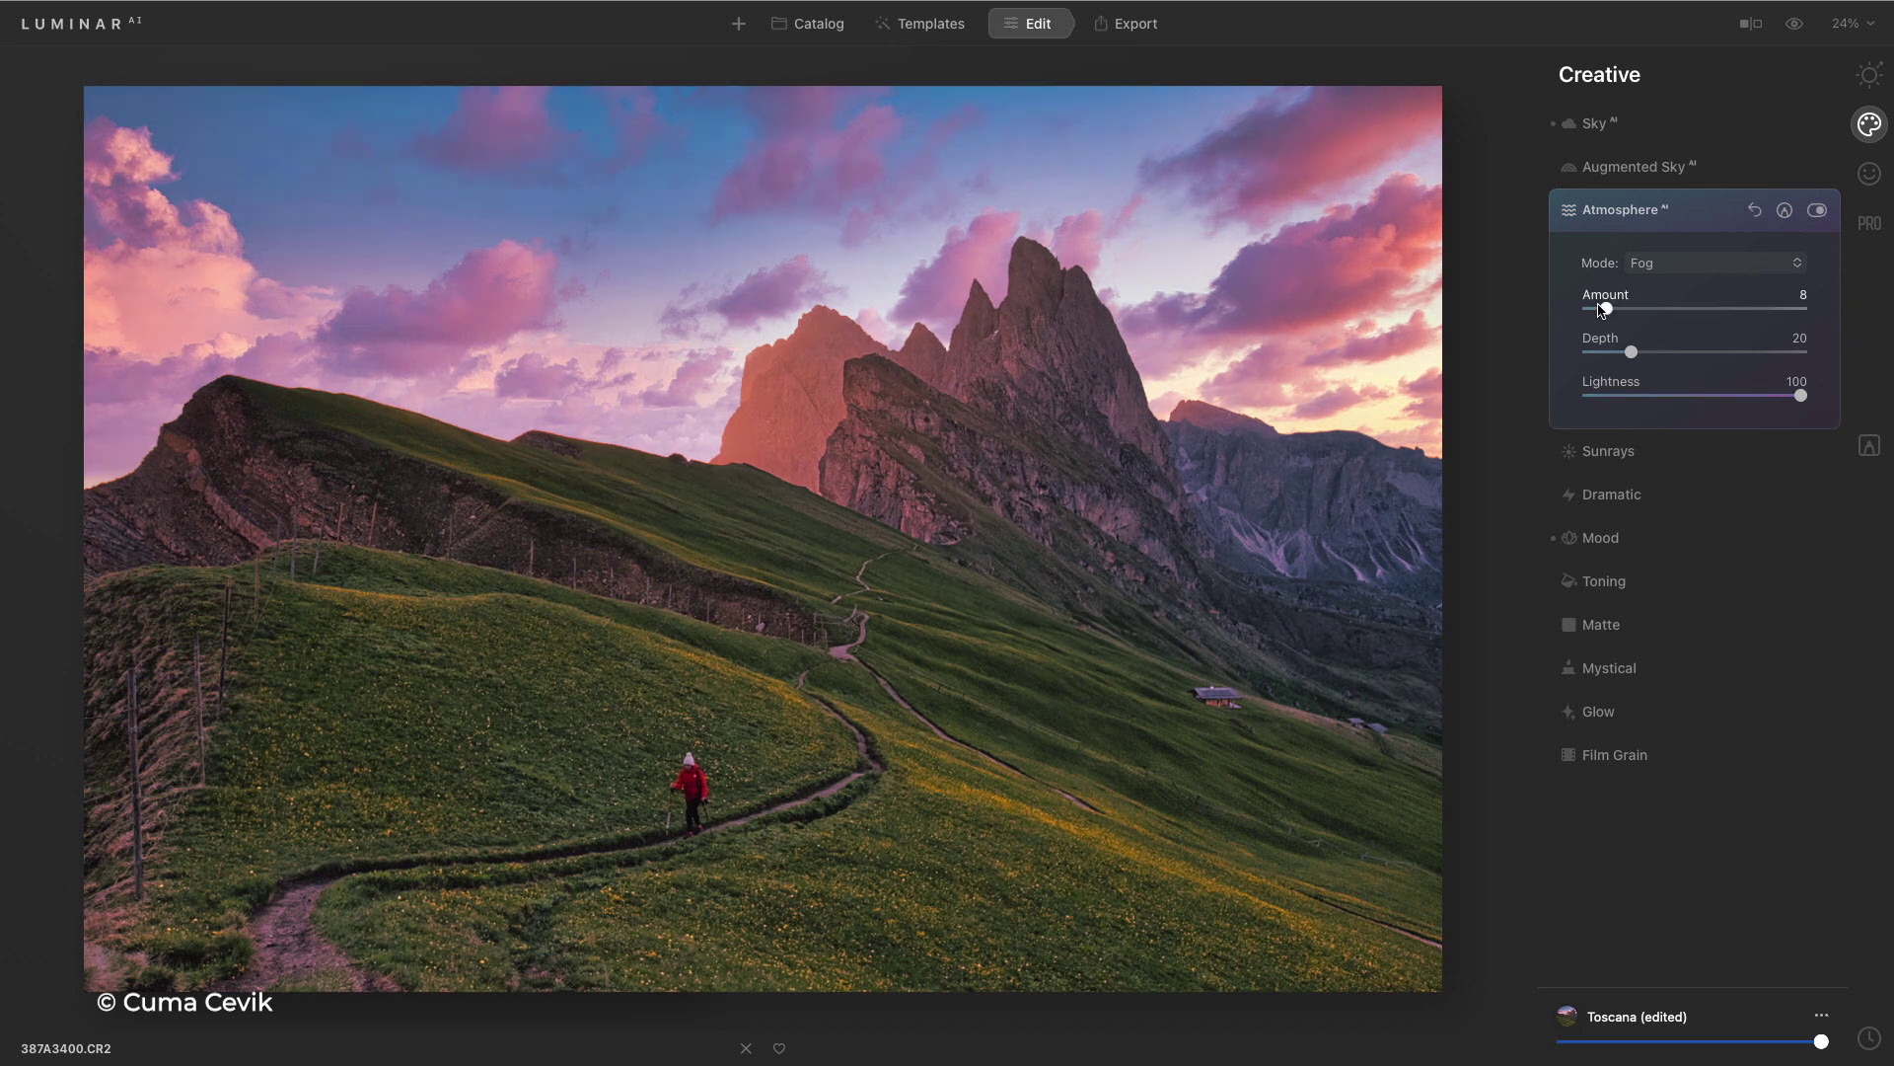
drag(1603, 310, 1653, 309)
click(1648, 264)
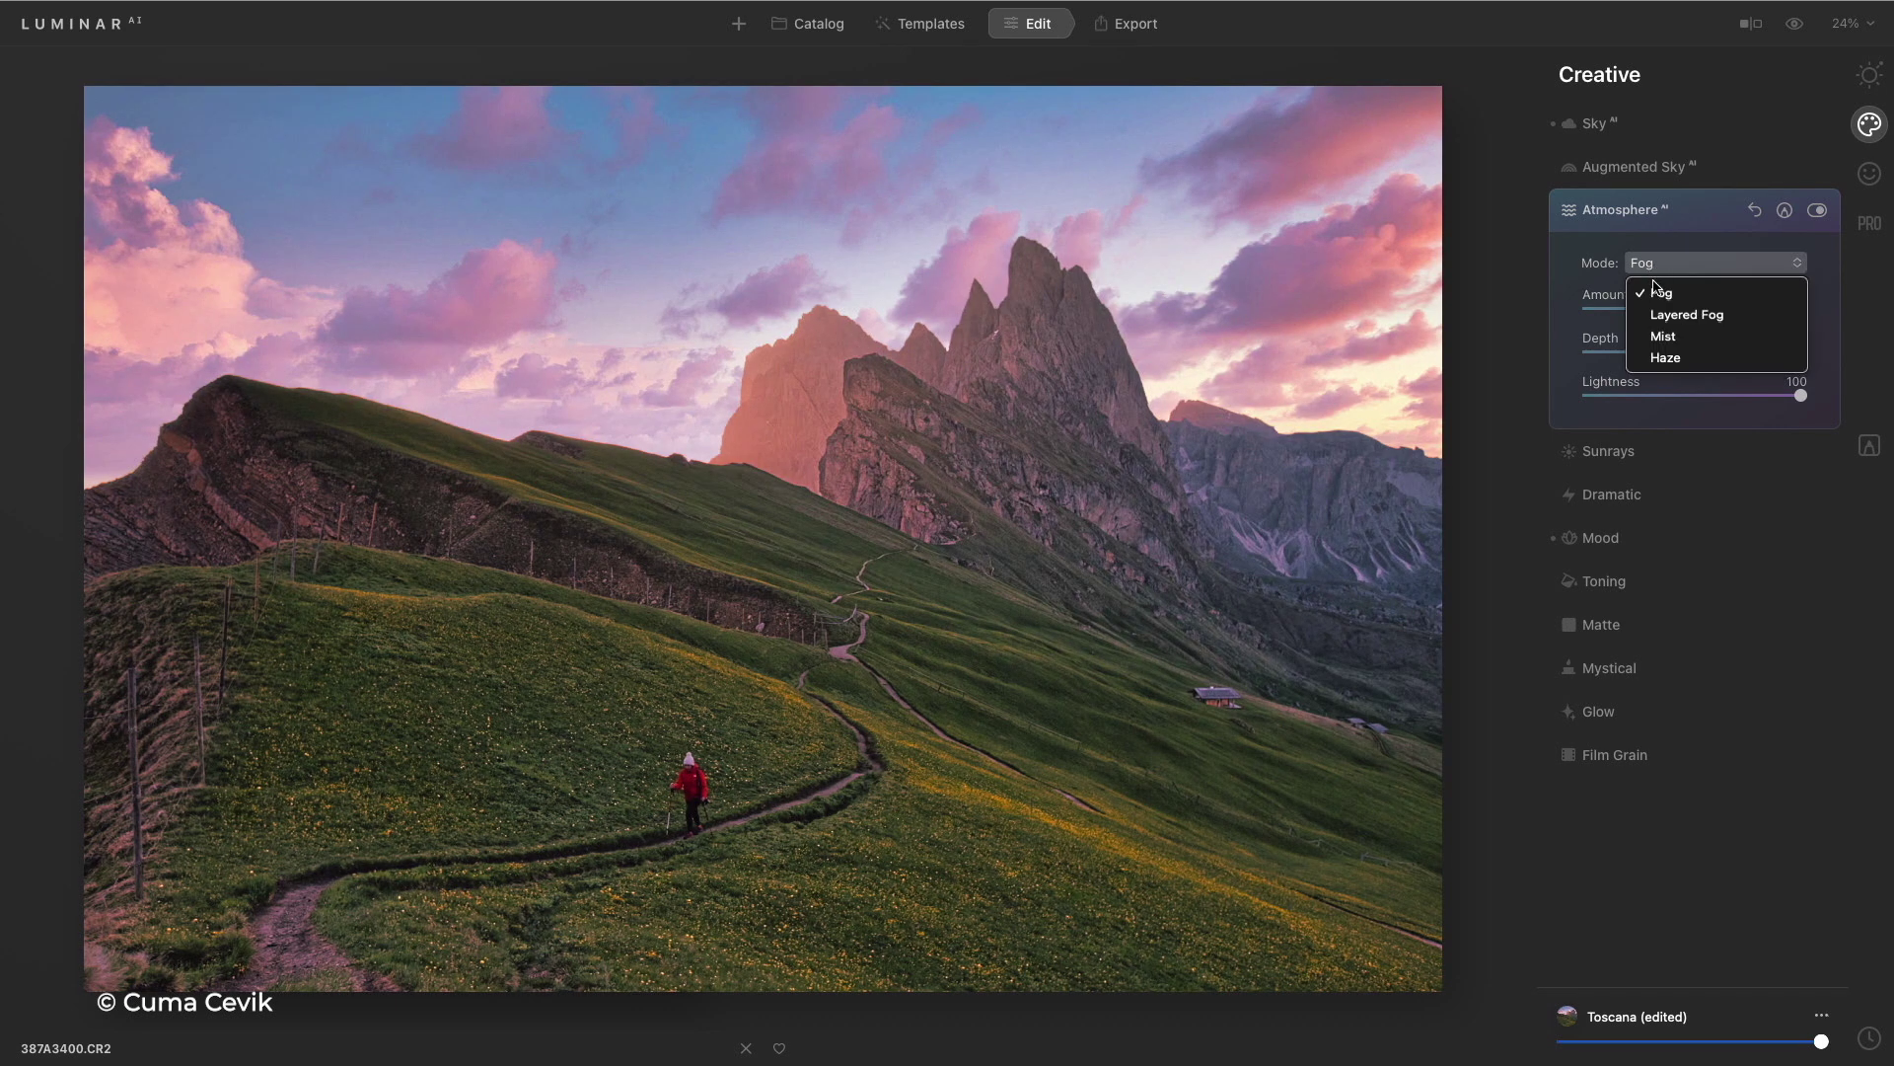
click(1654, 314)
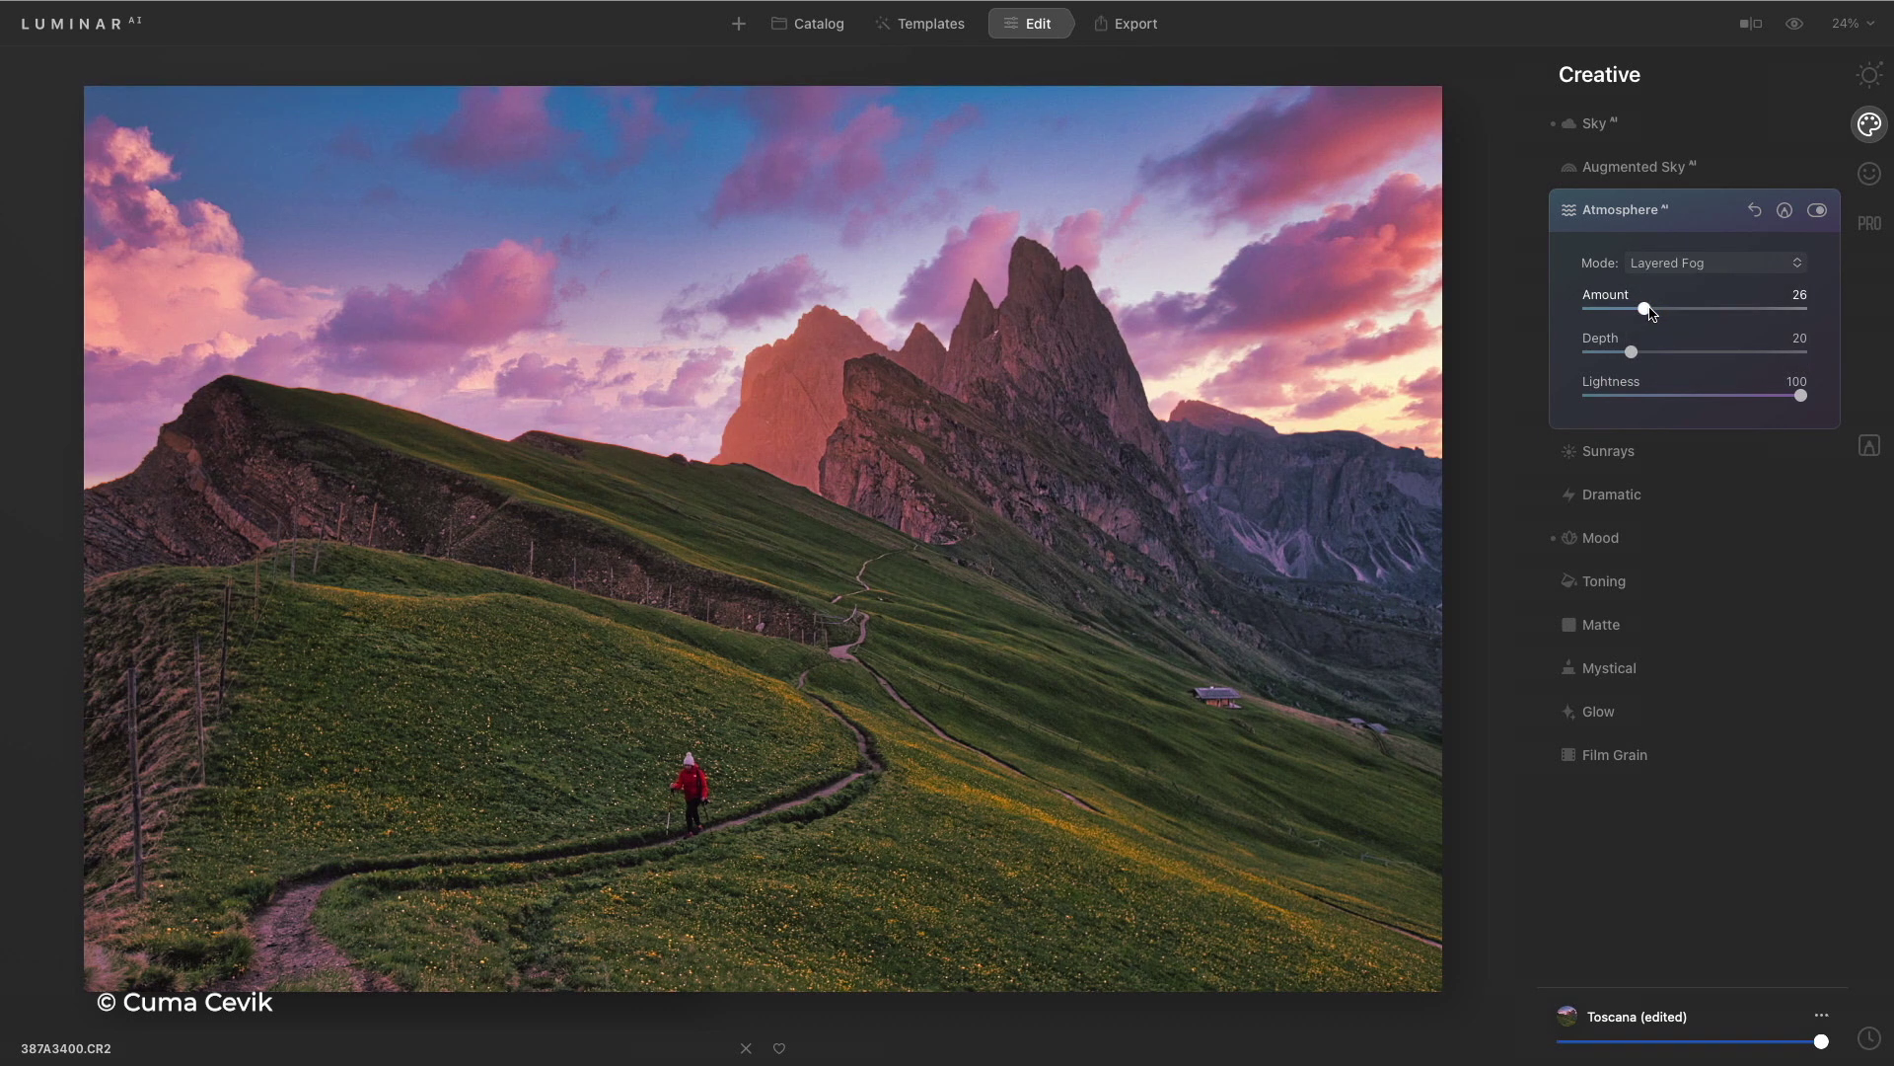
drag(1650, 312, 1778, 330)
drag(1646, 356, 1691, 365)
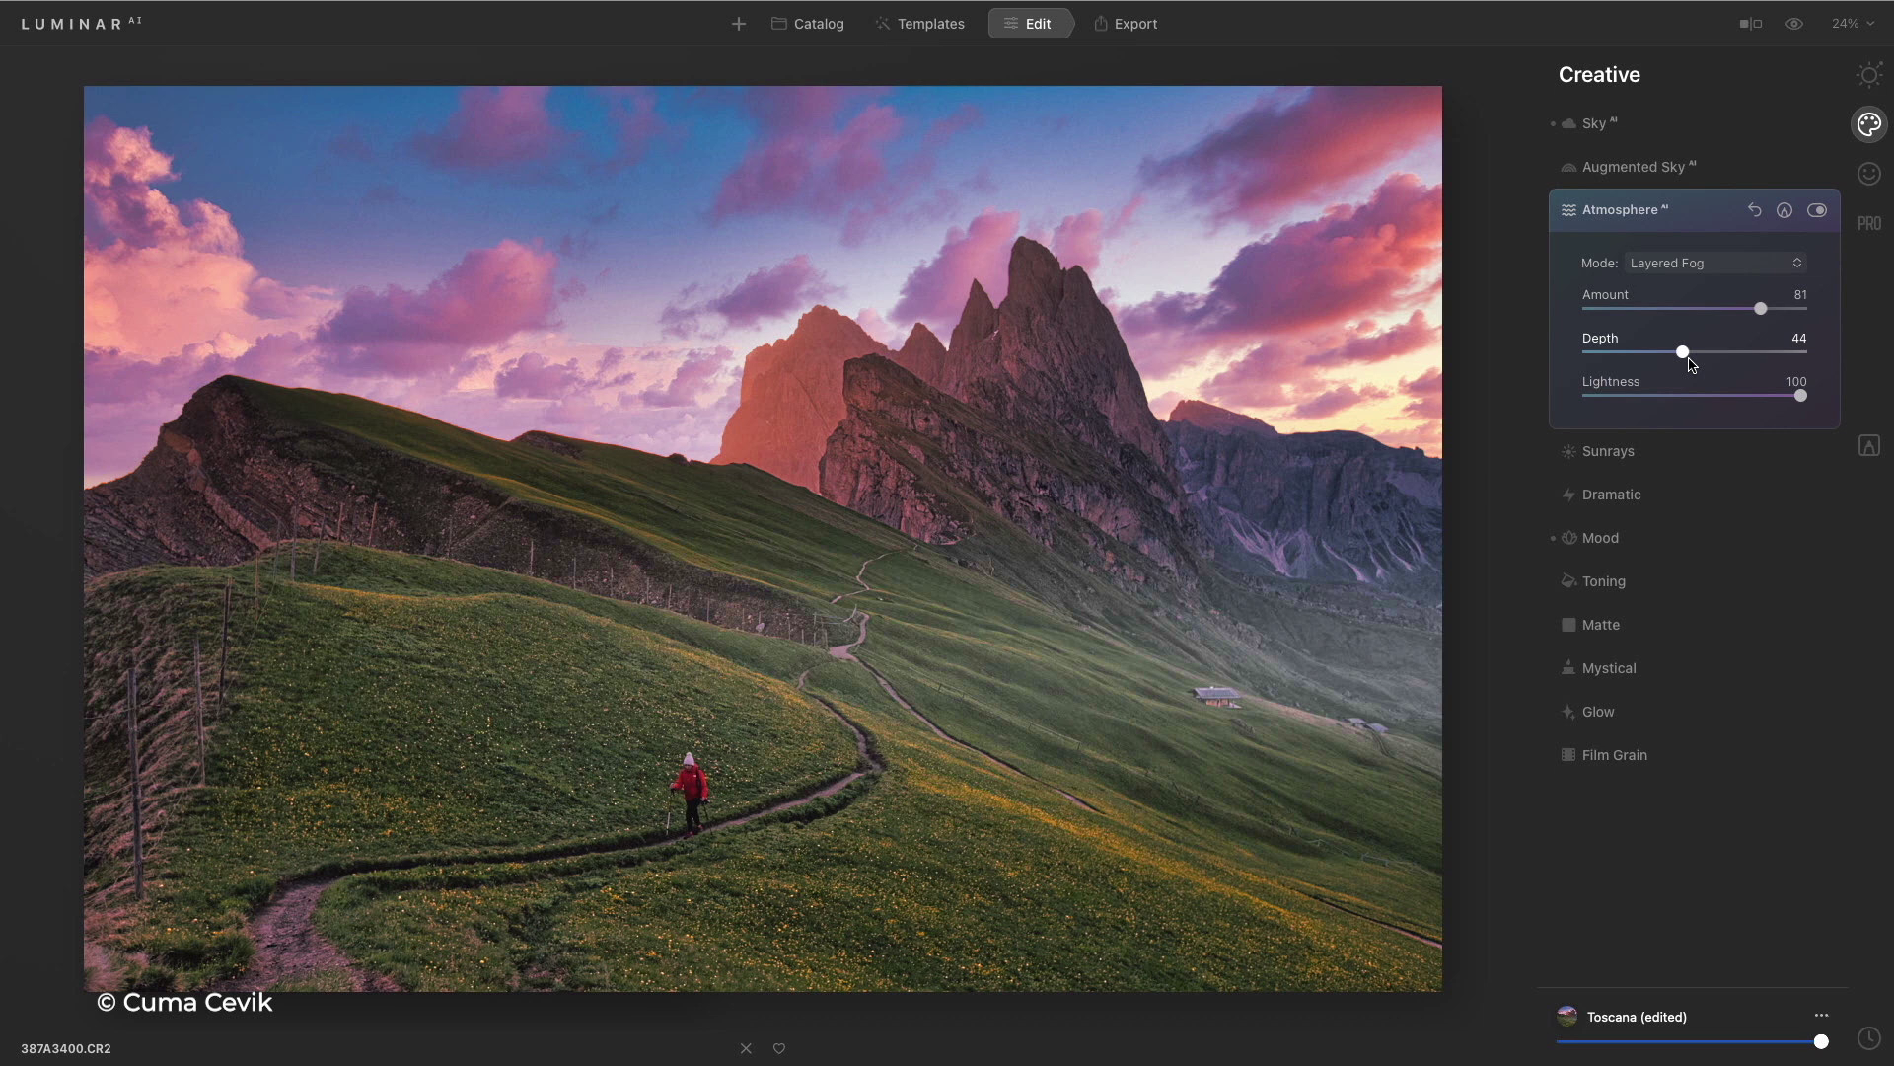
drag(1692, 365, 1744, 308)
click(1735, 263)
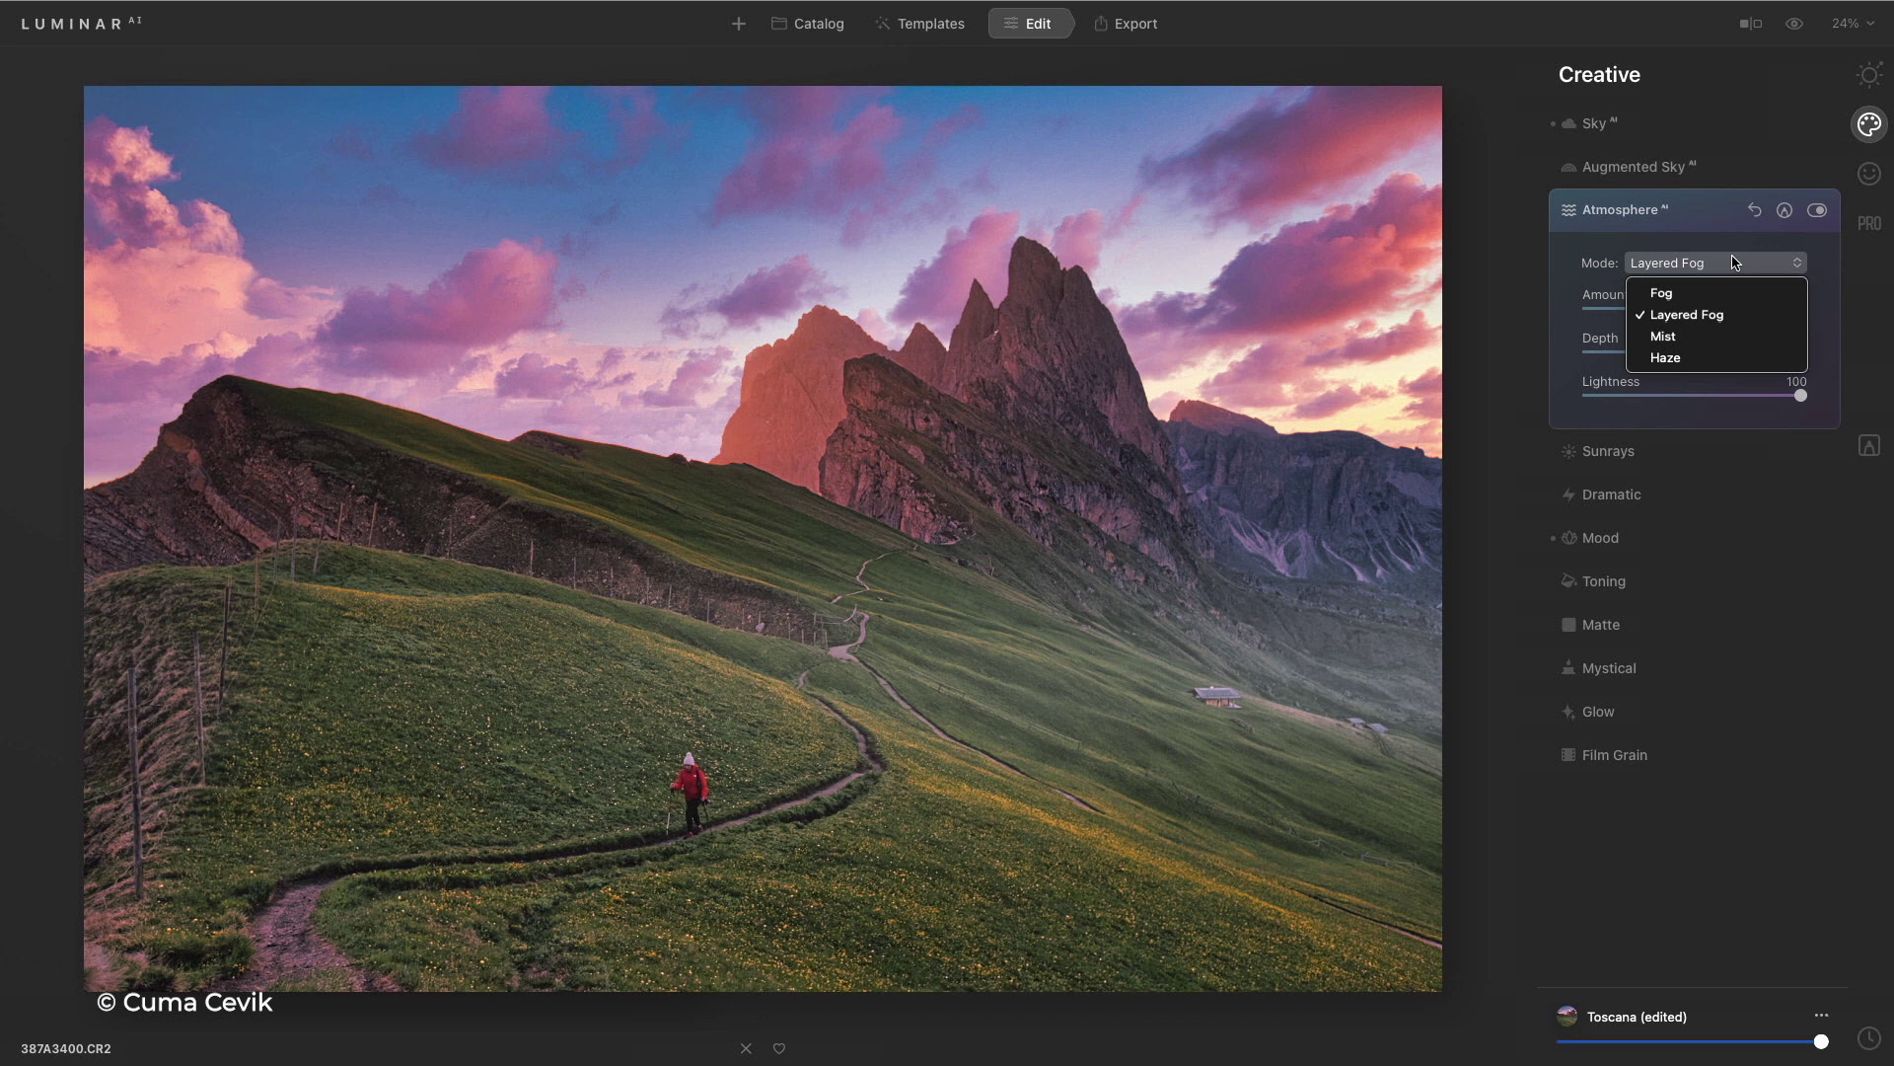
click(1699, 217)
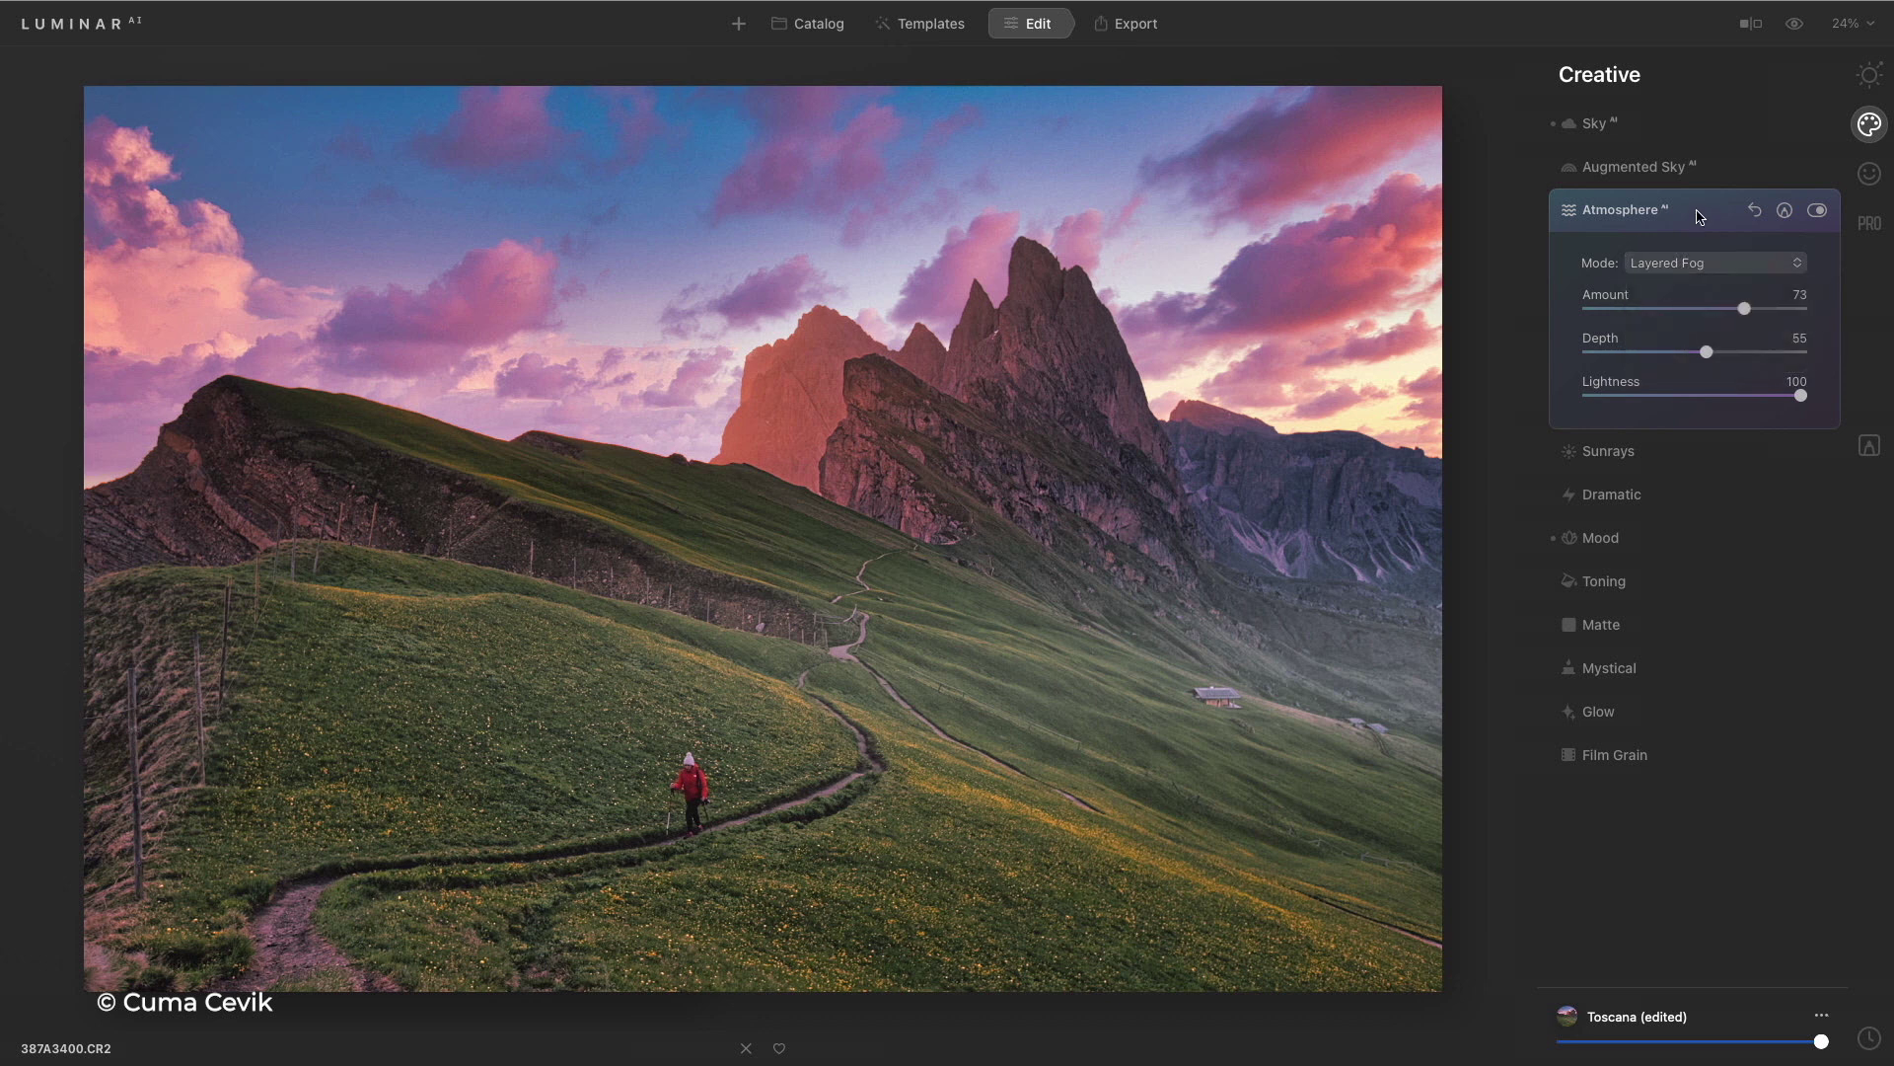
click(1604, 668)
click(1626, 537)
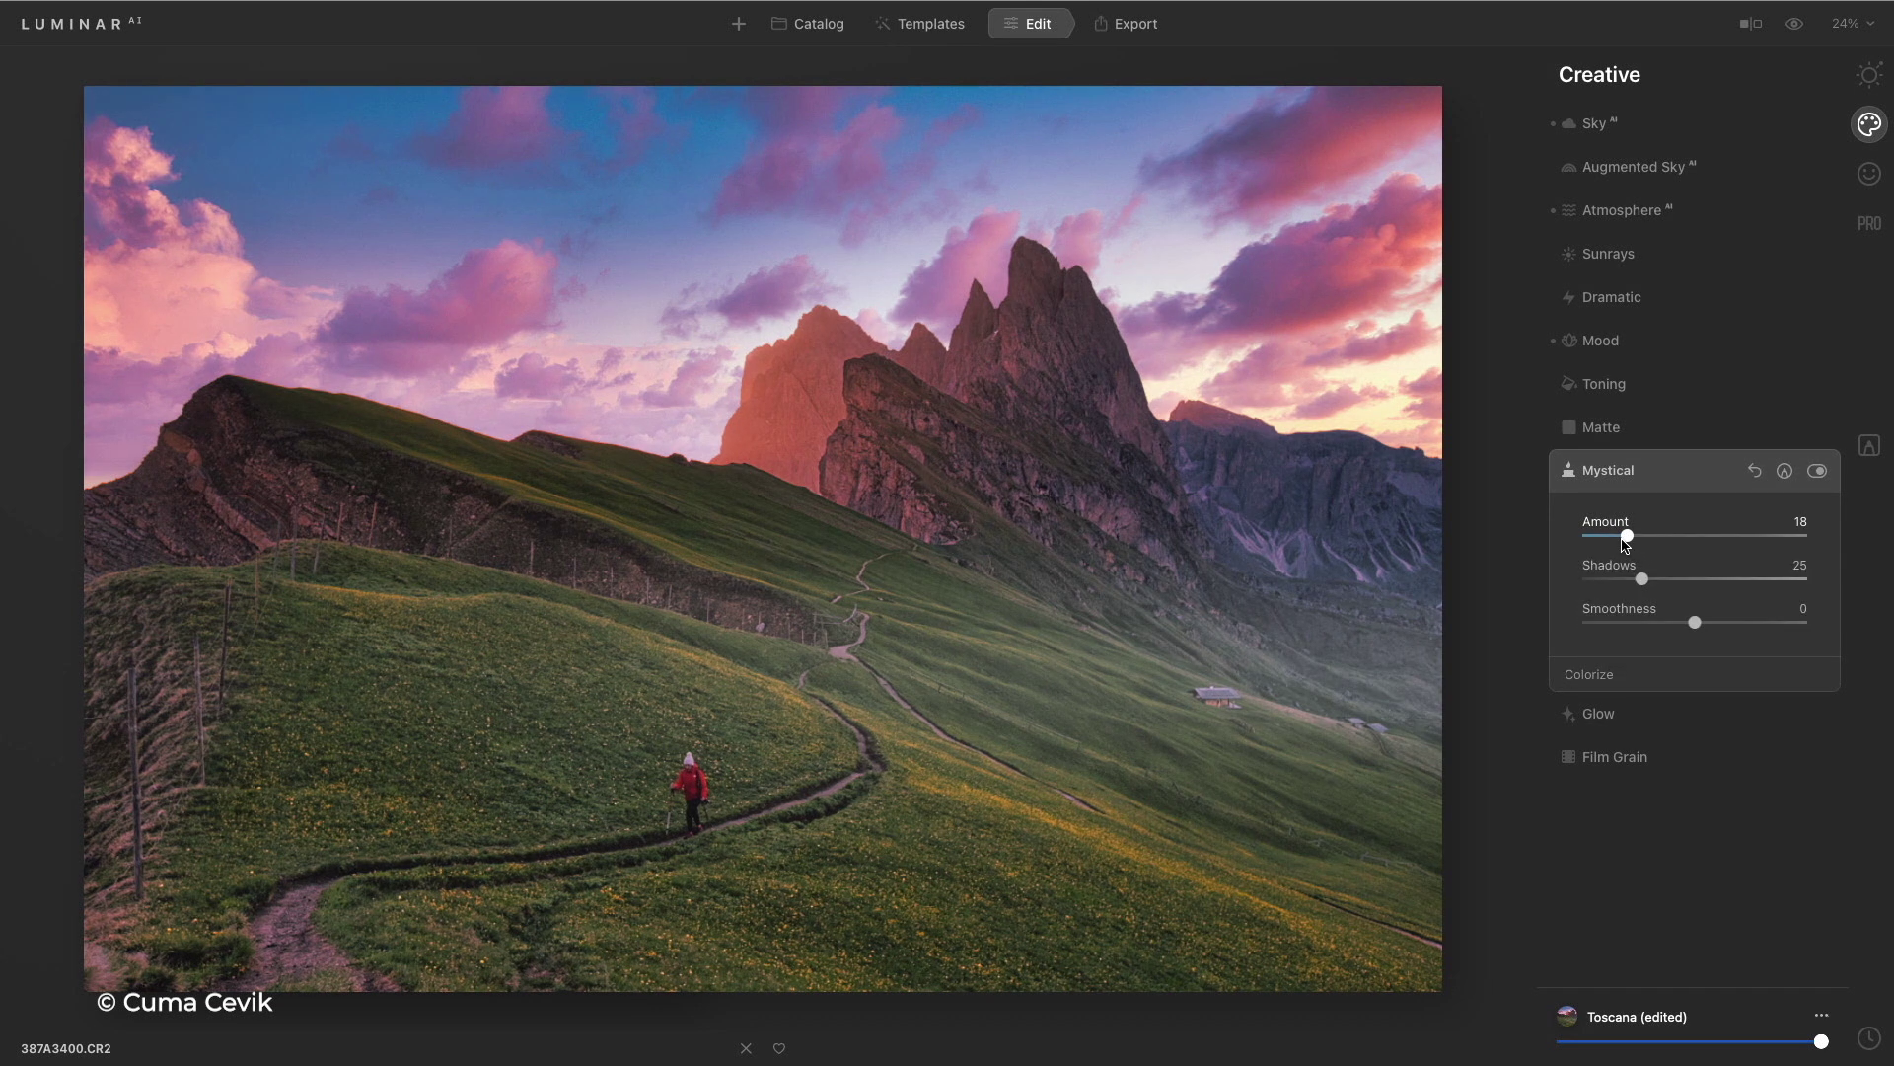
Open the rolling-hills photo and set its fog Lightness to 45 and Depth to 43, toggling to compare
click(928, 30)
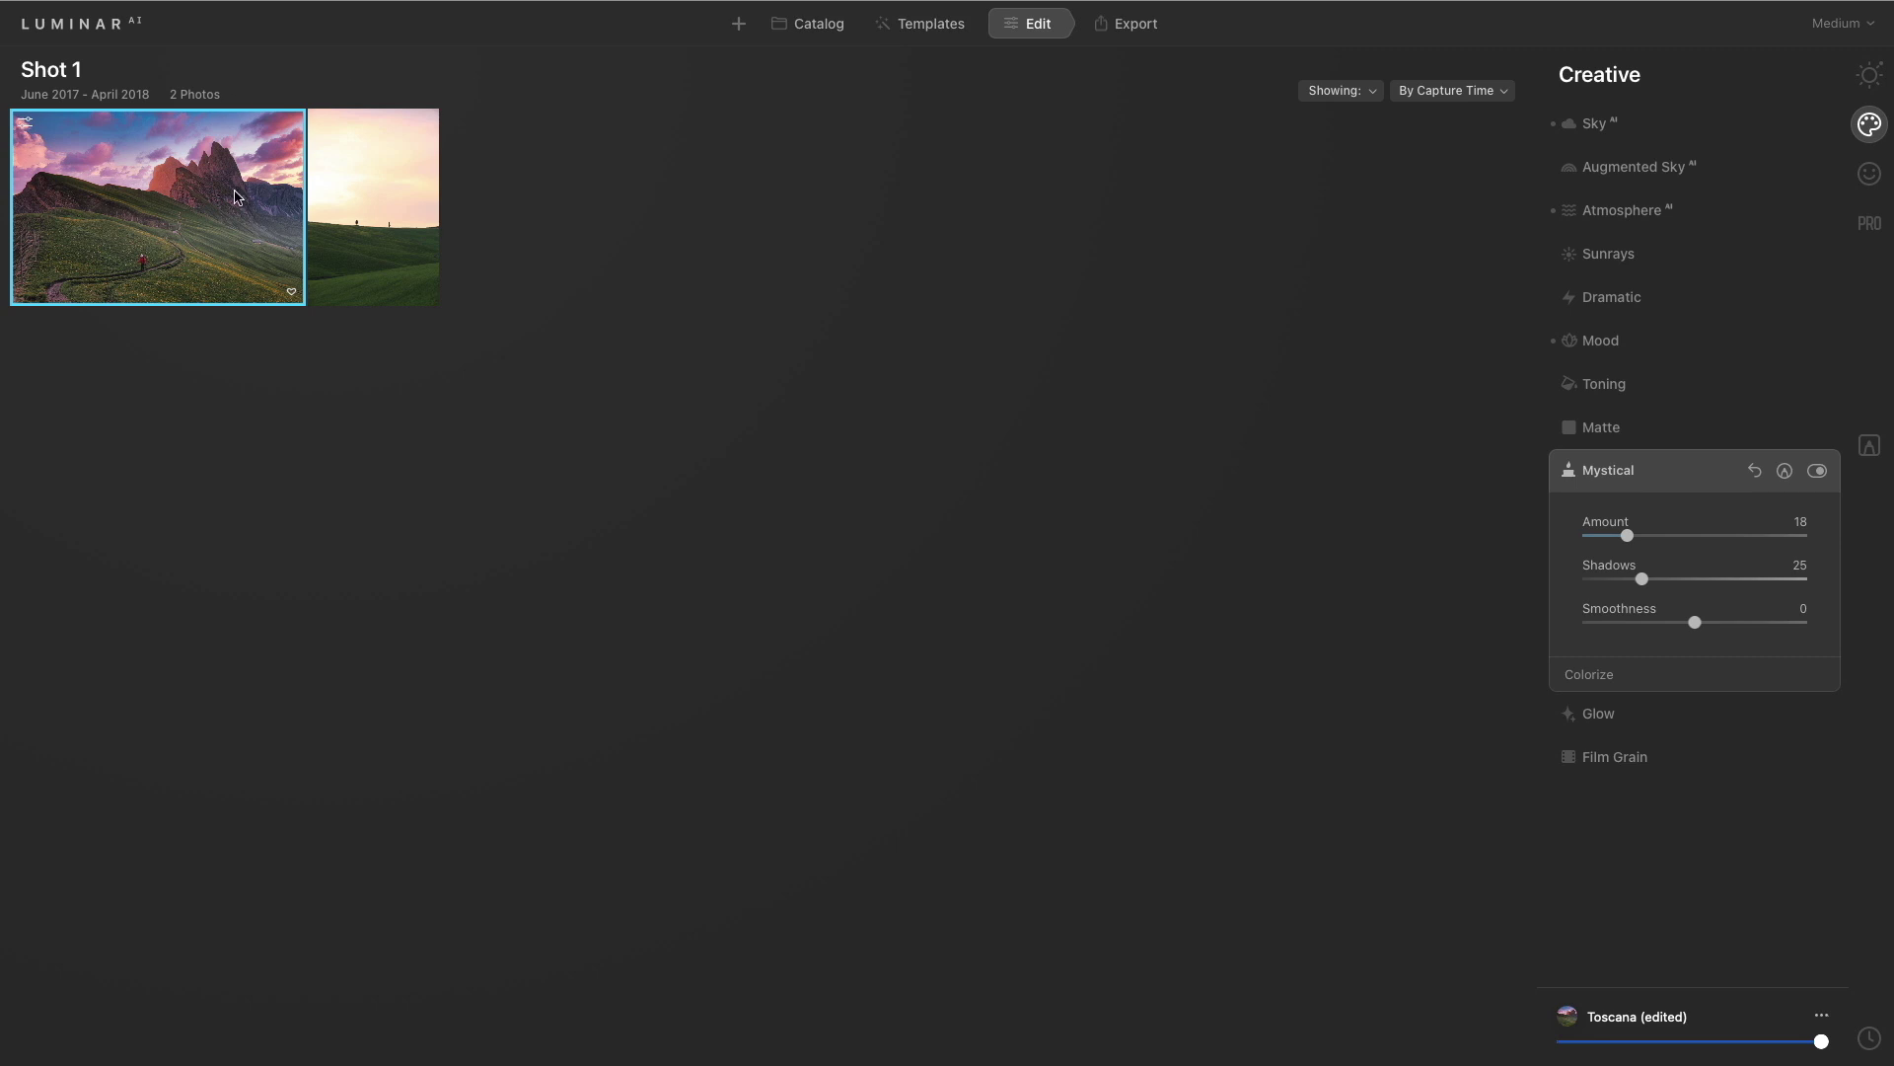
click(354, 208)
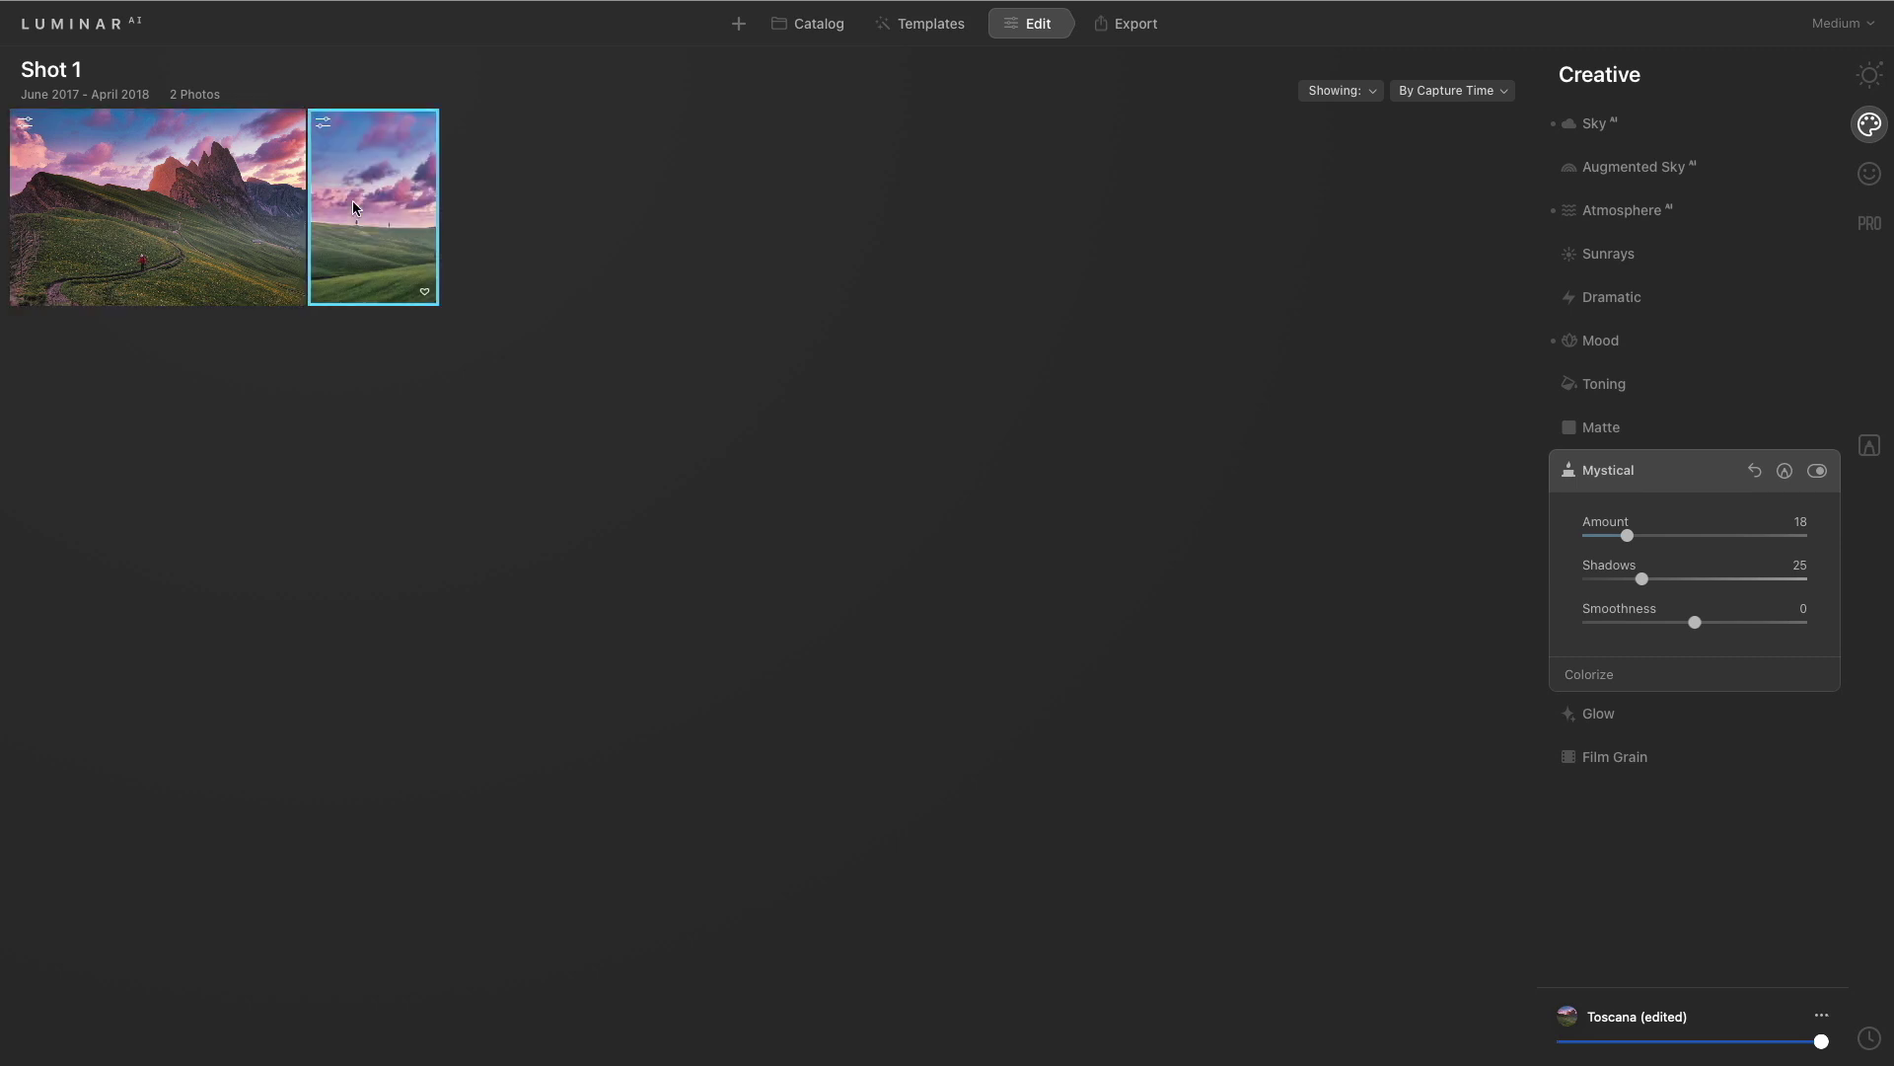
double_click(354, 208)
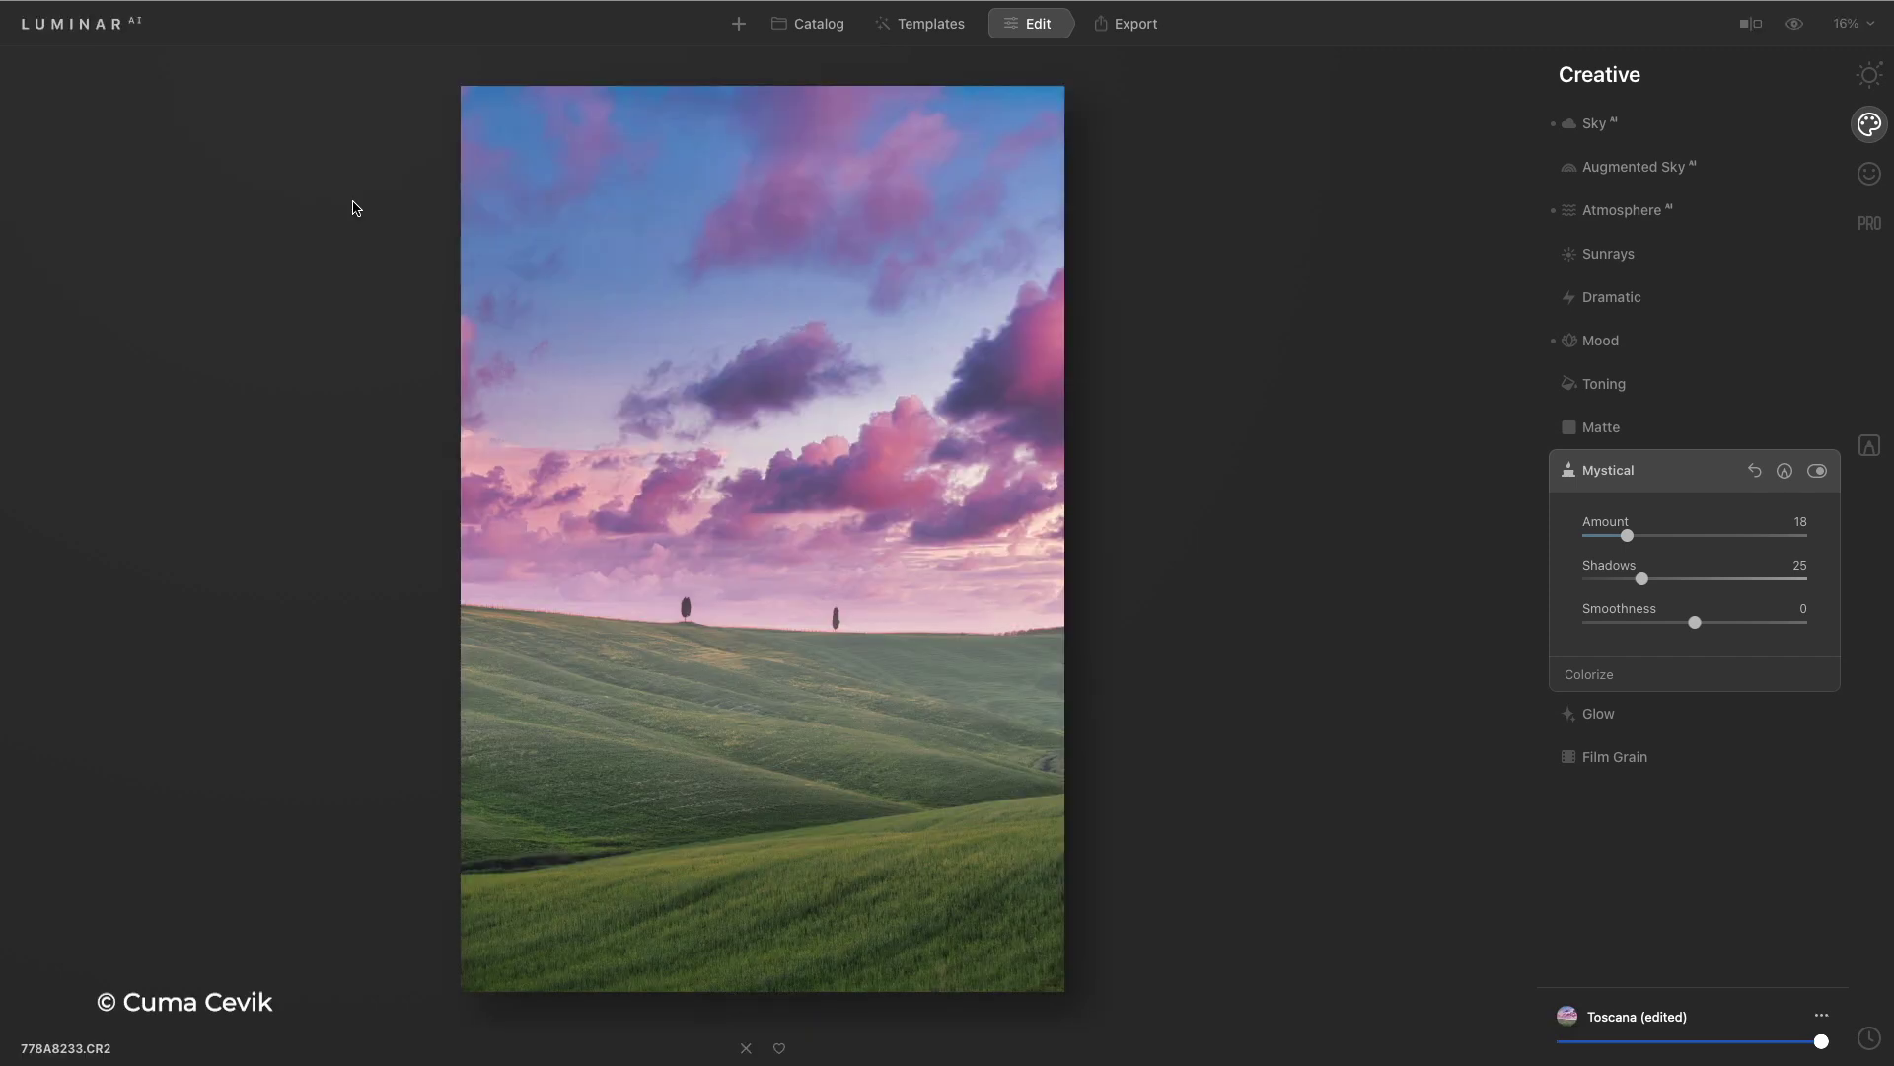
click(1684, 215)
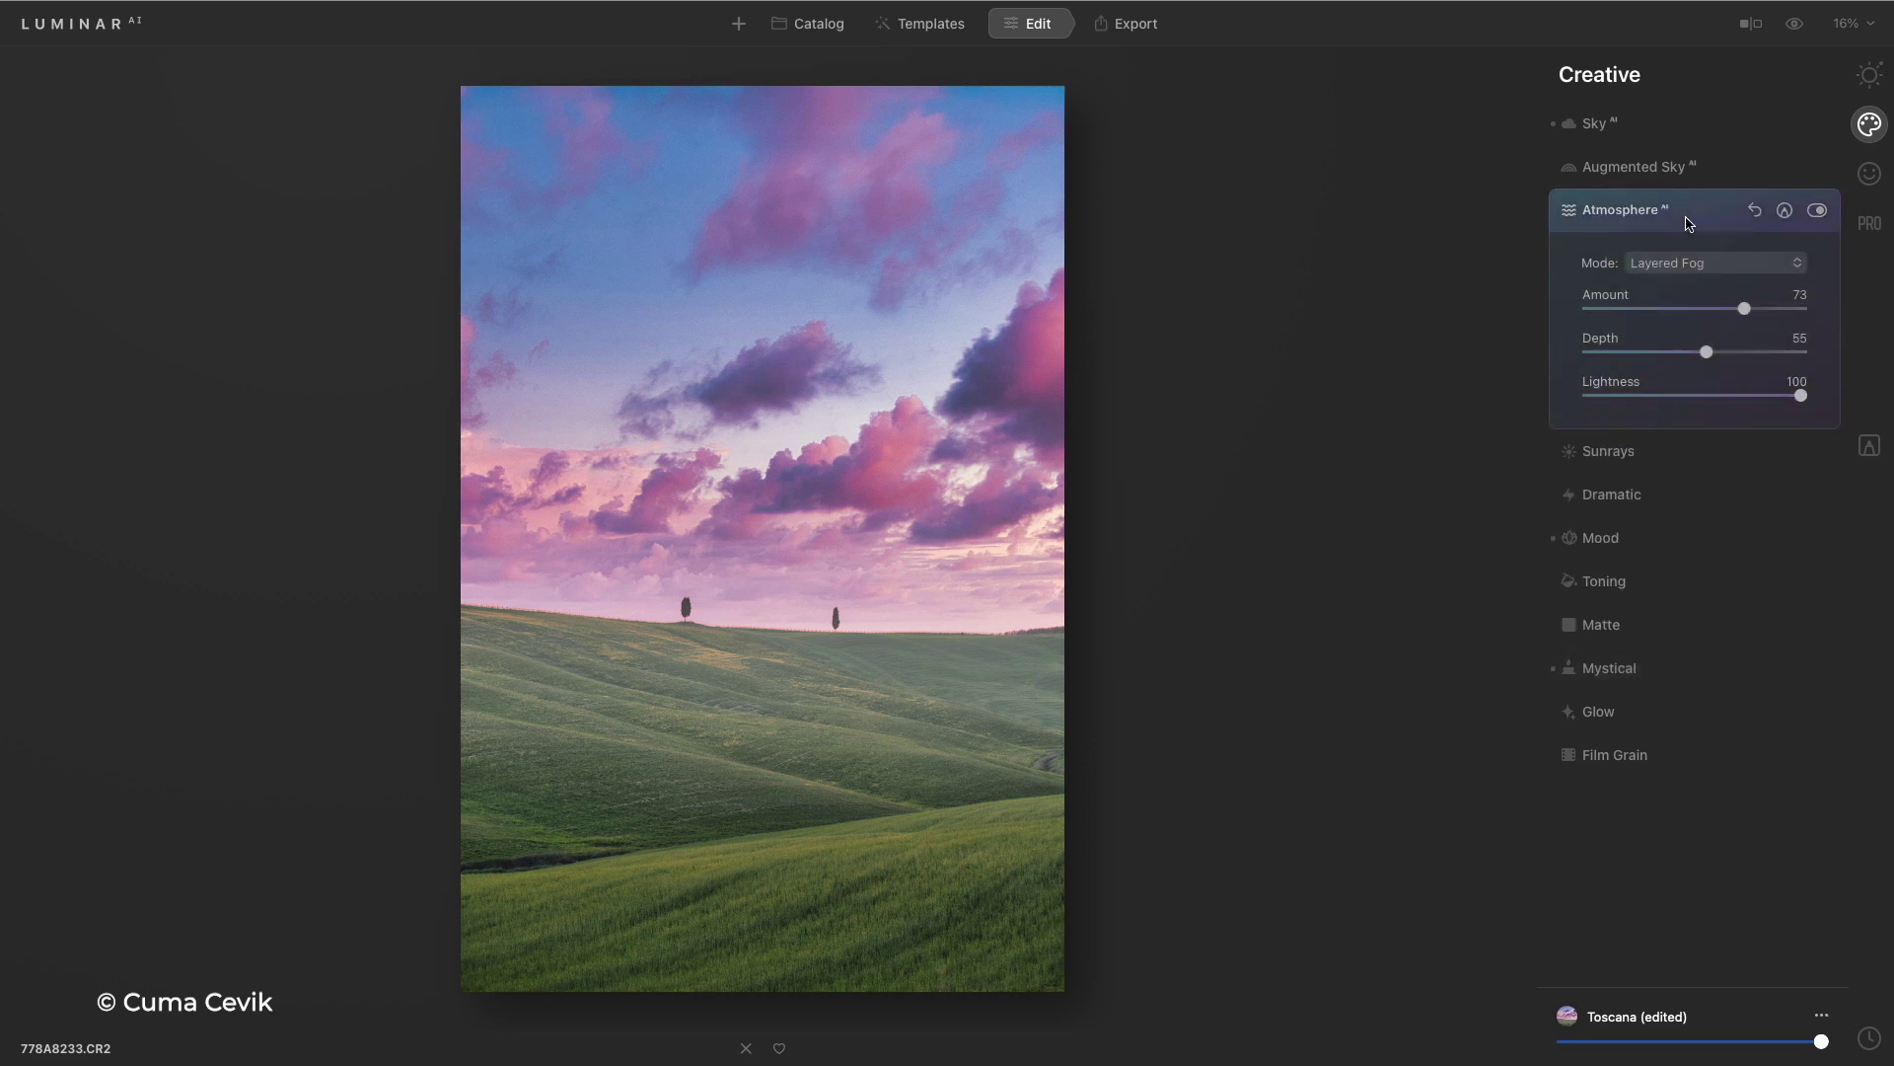
click(1711, 395)
drag(1711, 395, 1682, 352)
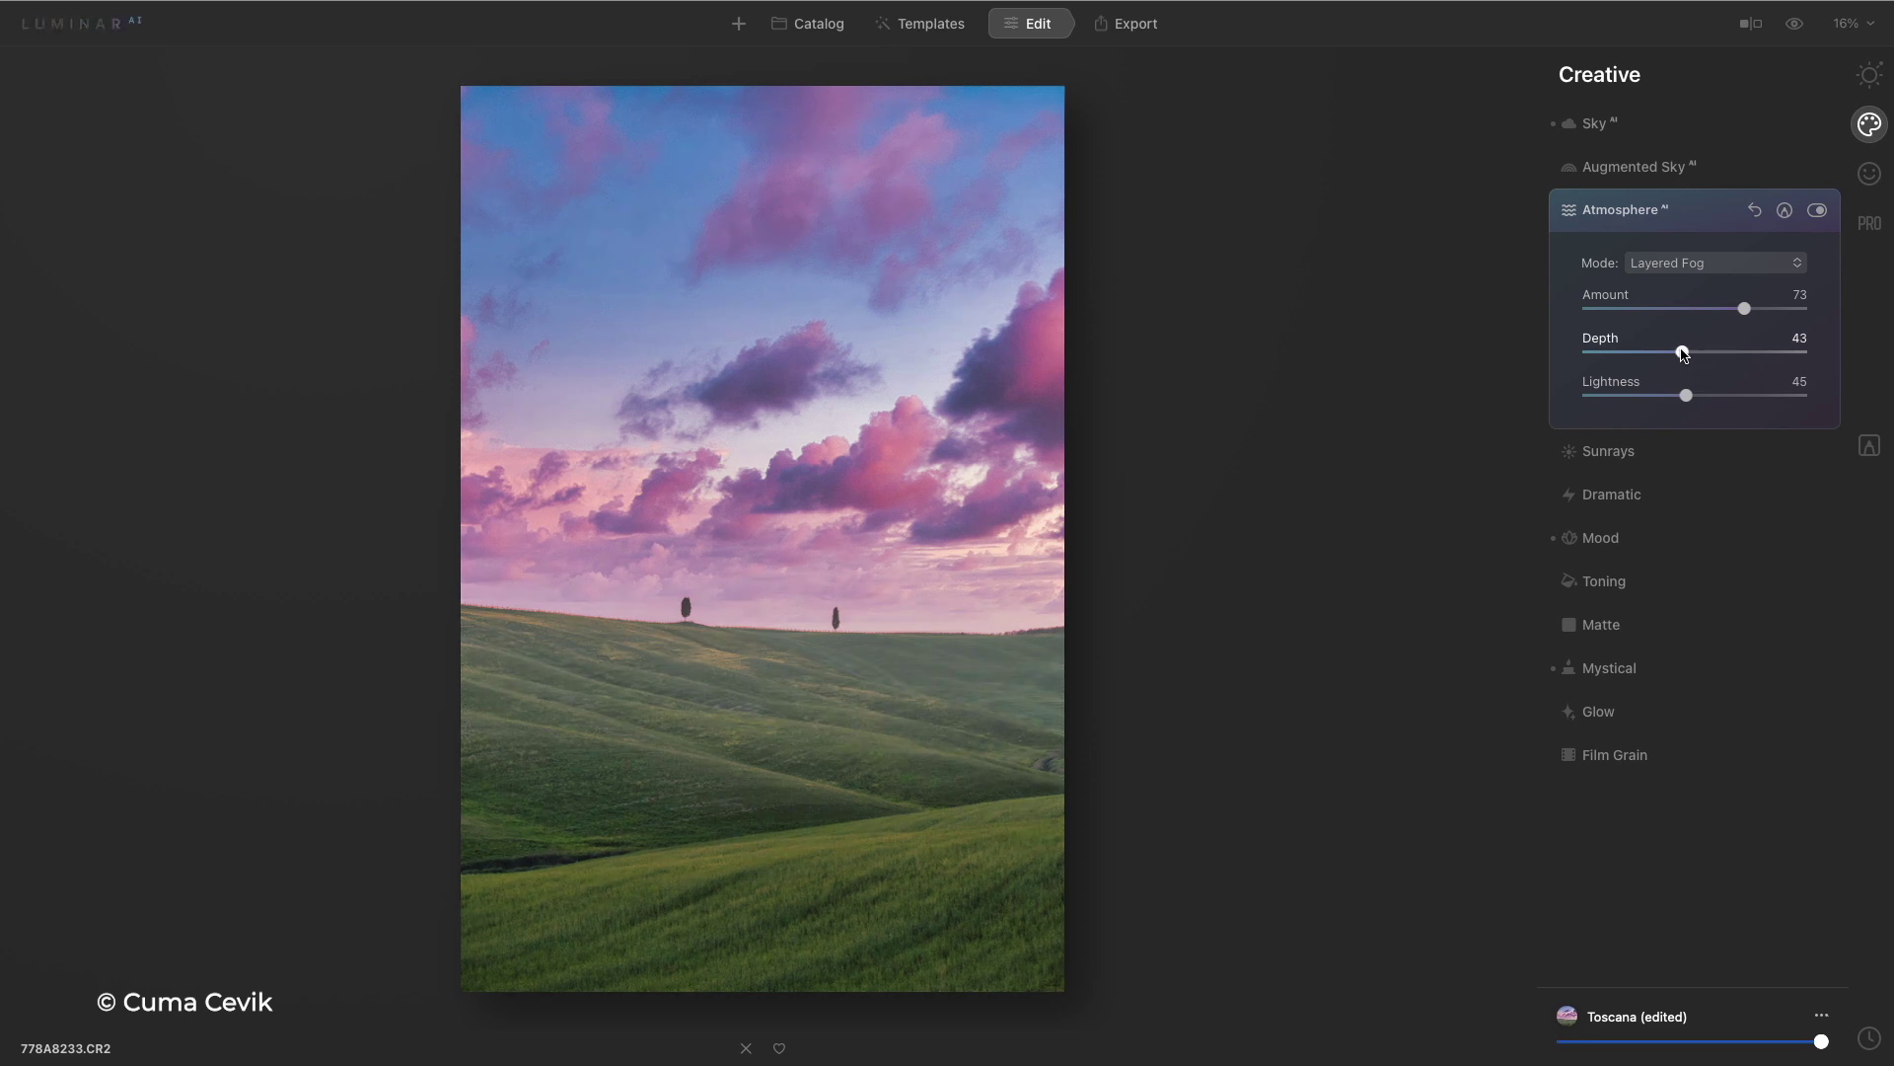
click(1817, 210)
click(1817, 212)
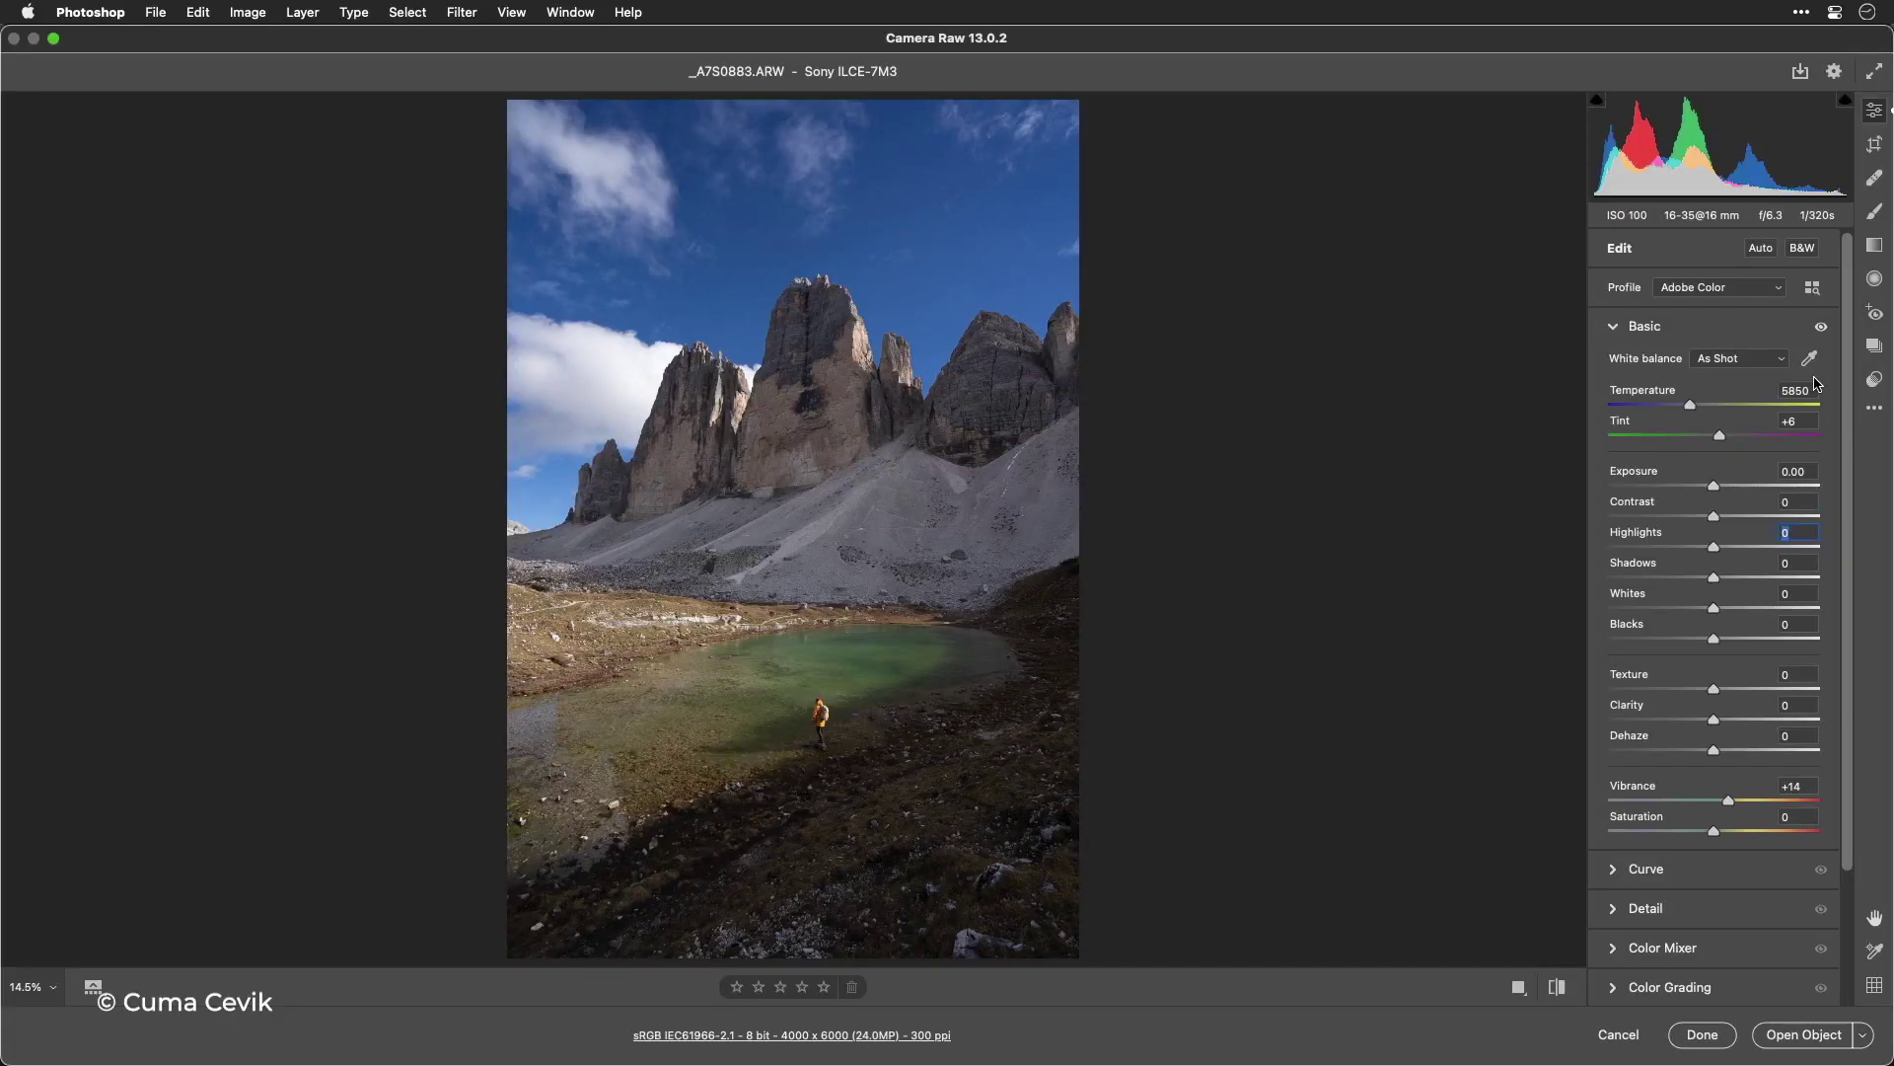
Apply Camera Raw Auto tones to _A7S0883.ARW (Exposure +0.51, Highlights -59, Shadows +38)
click(1761, 248)
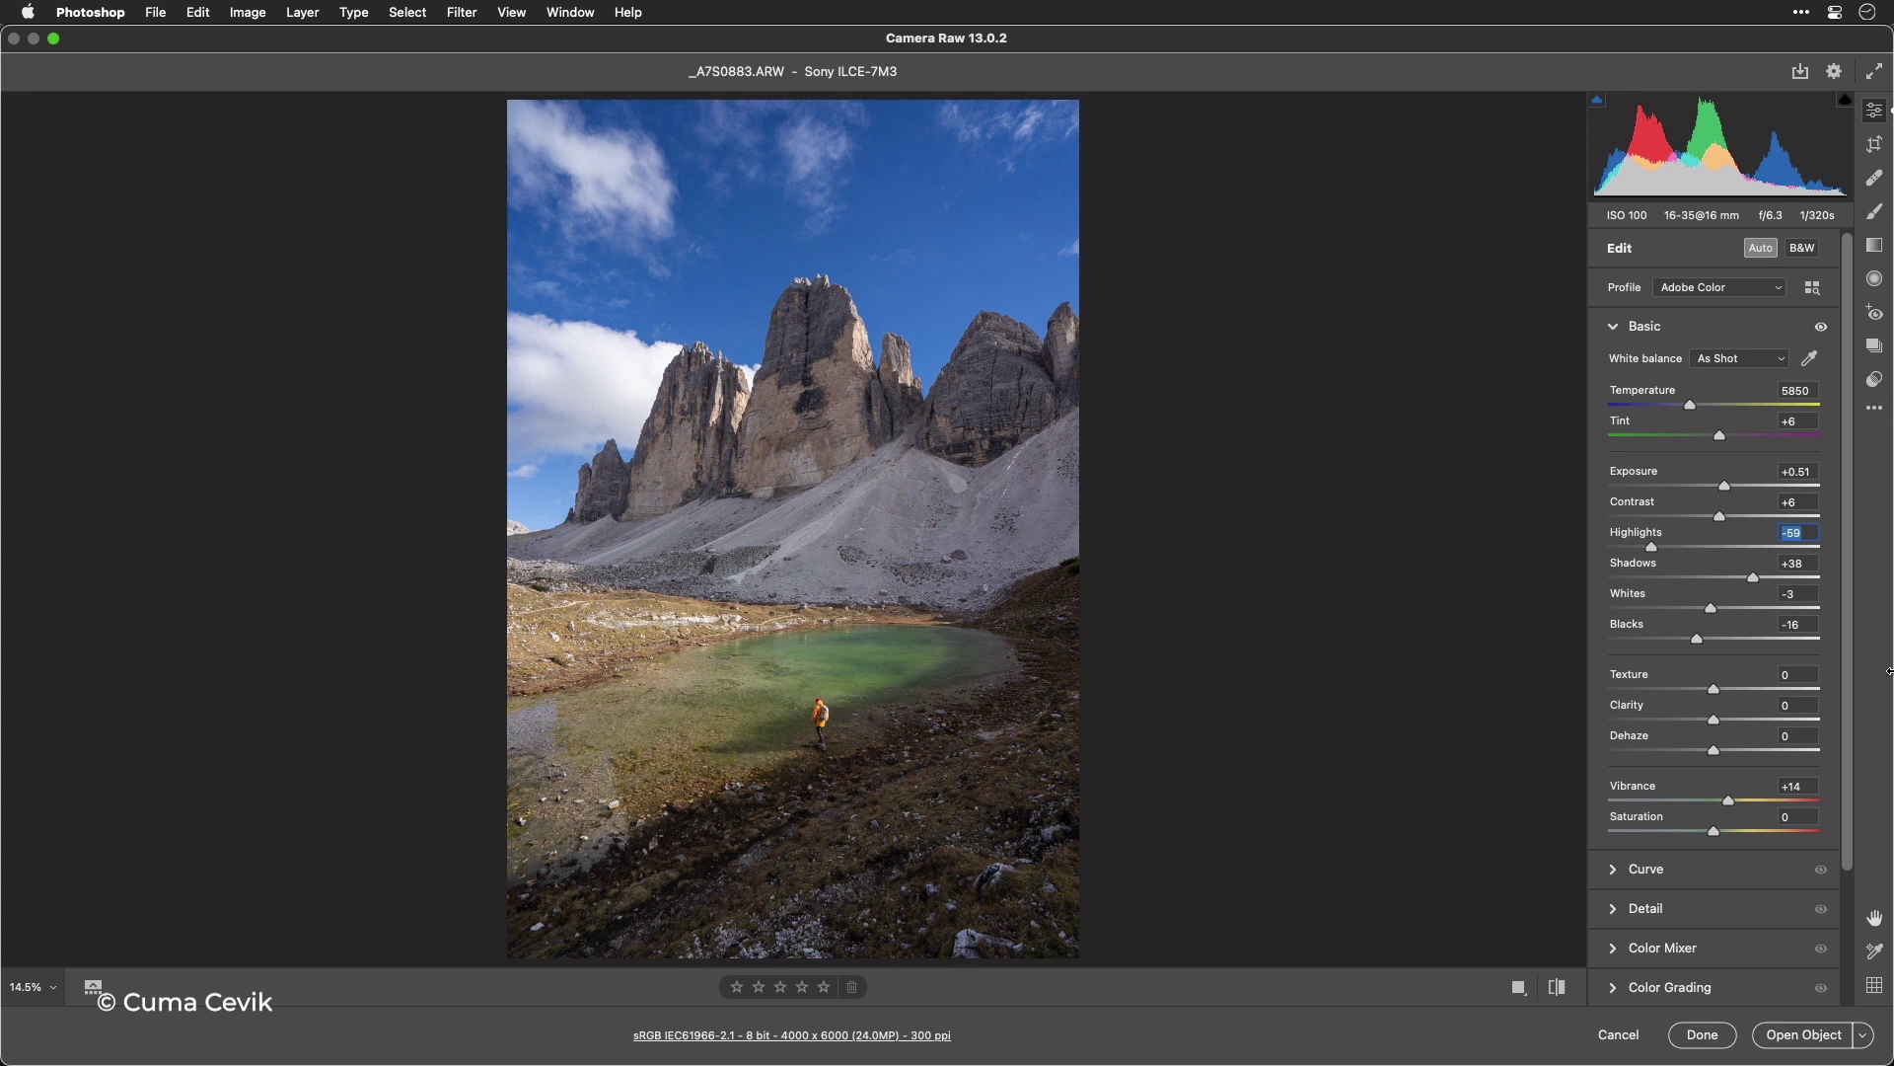
Open the lake photo as a smart object and launch Filter > Skylum Software > Luminar AI
click(1805, 1035)
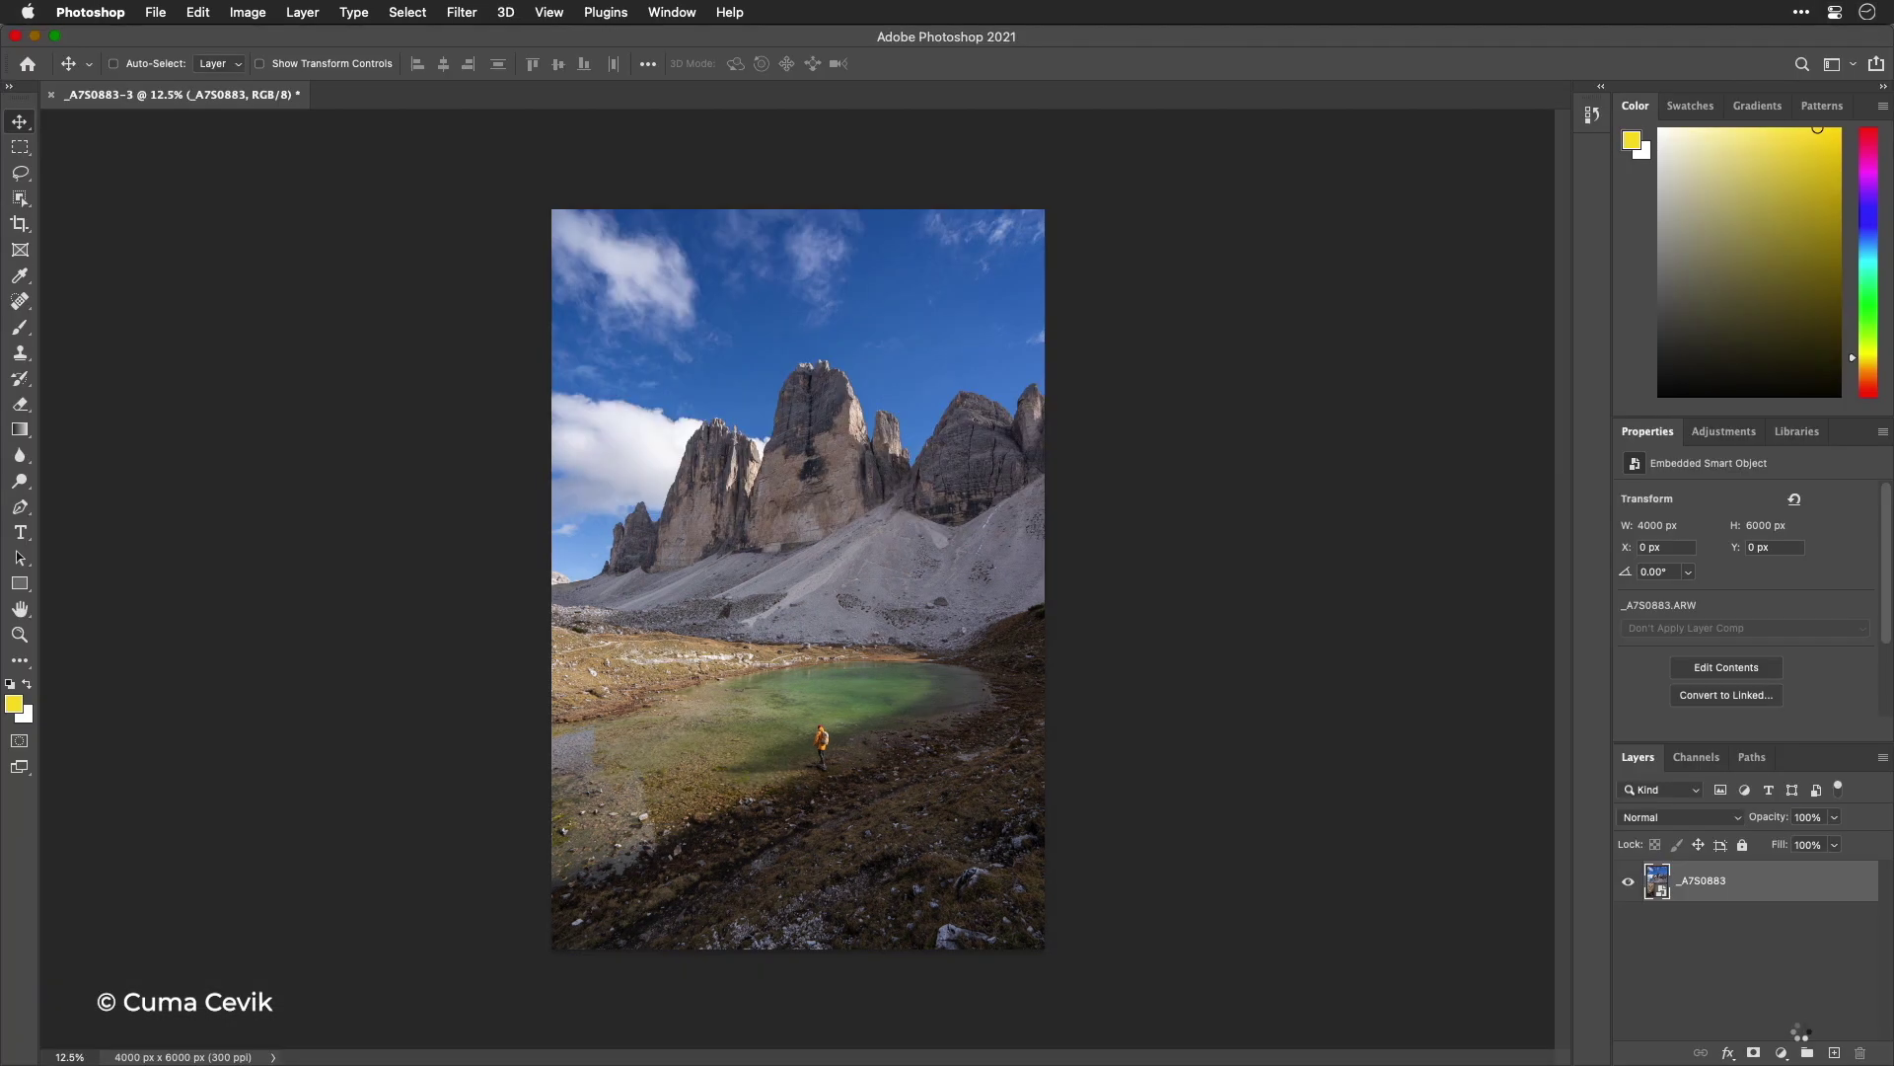
click(465, 11)
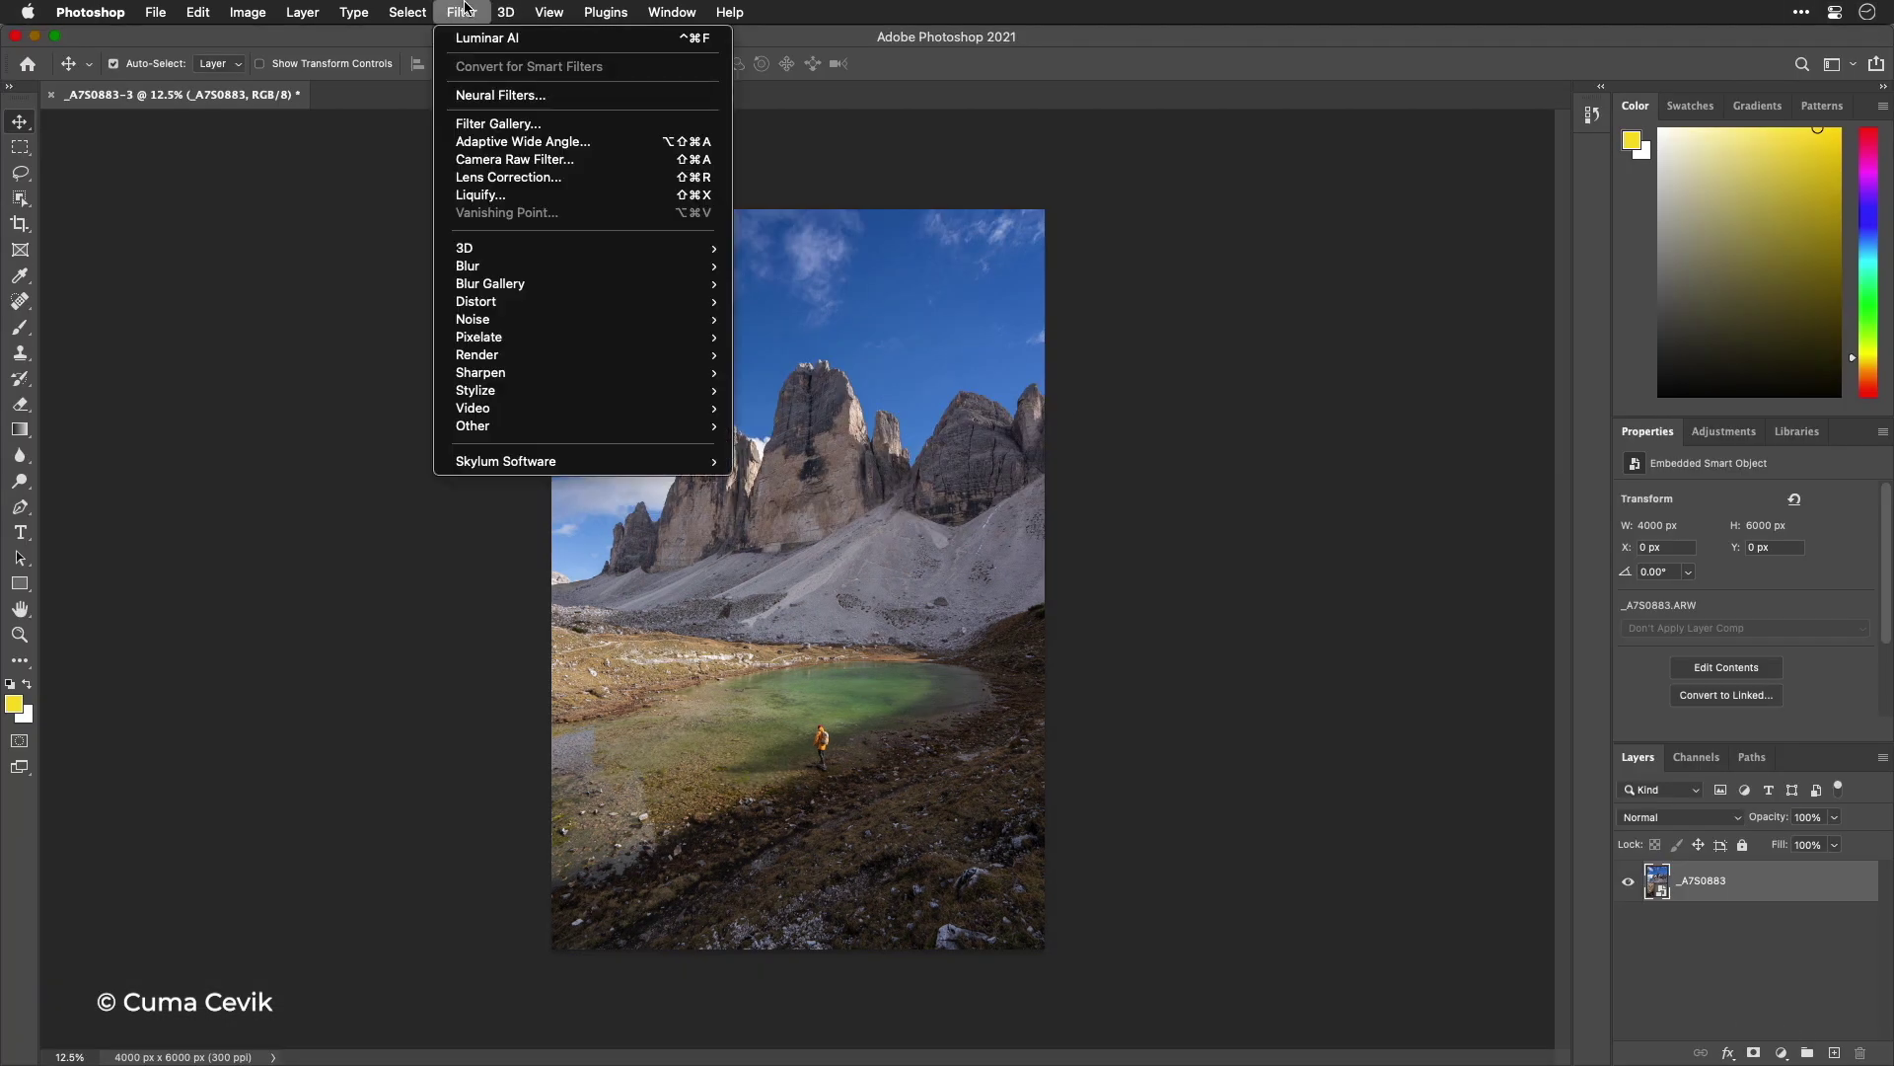
mouse_move(560, 461)
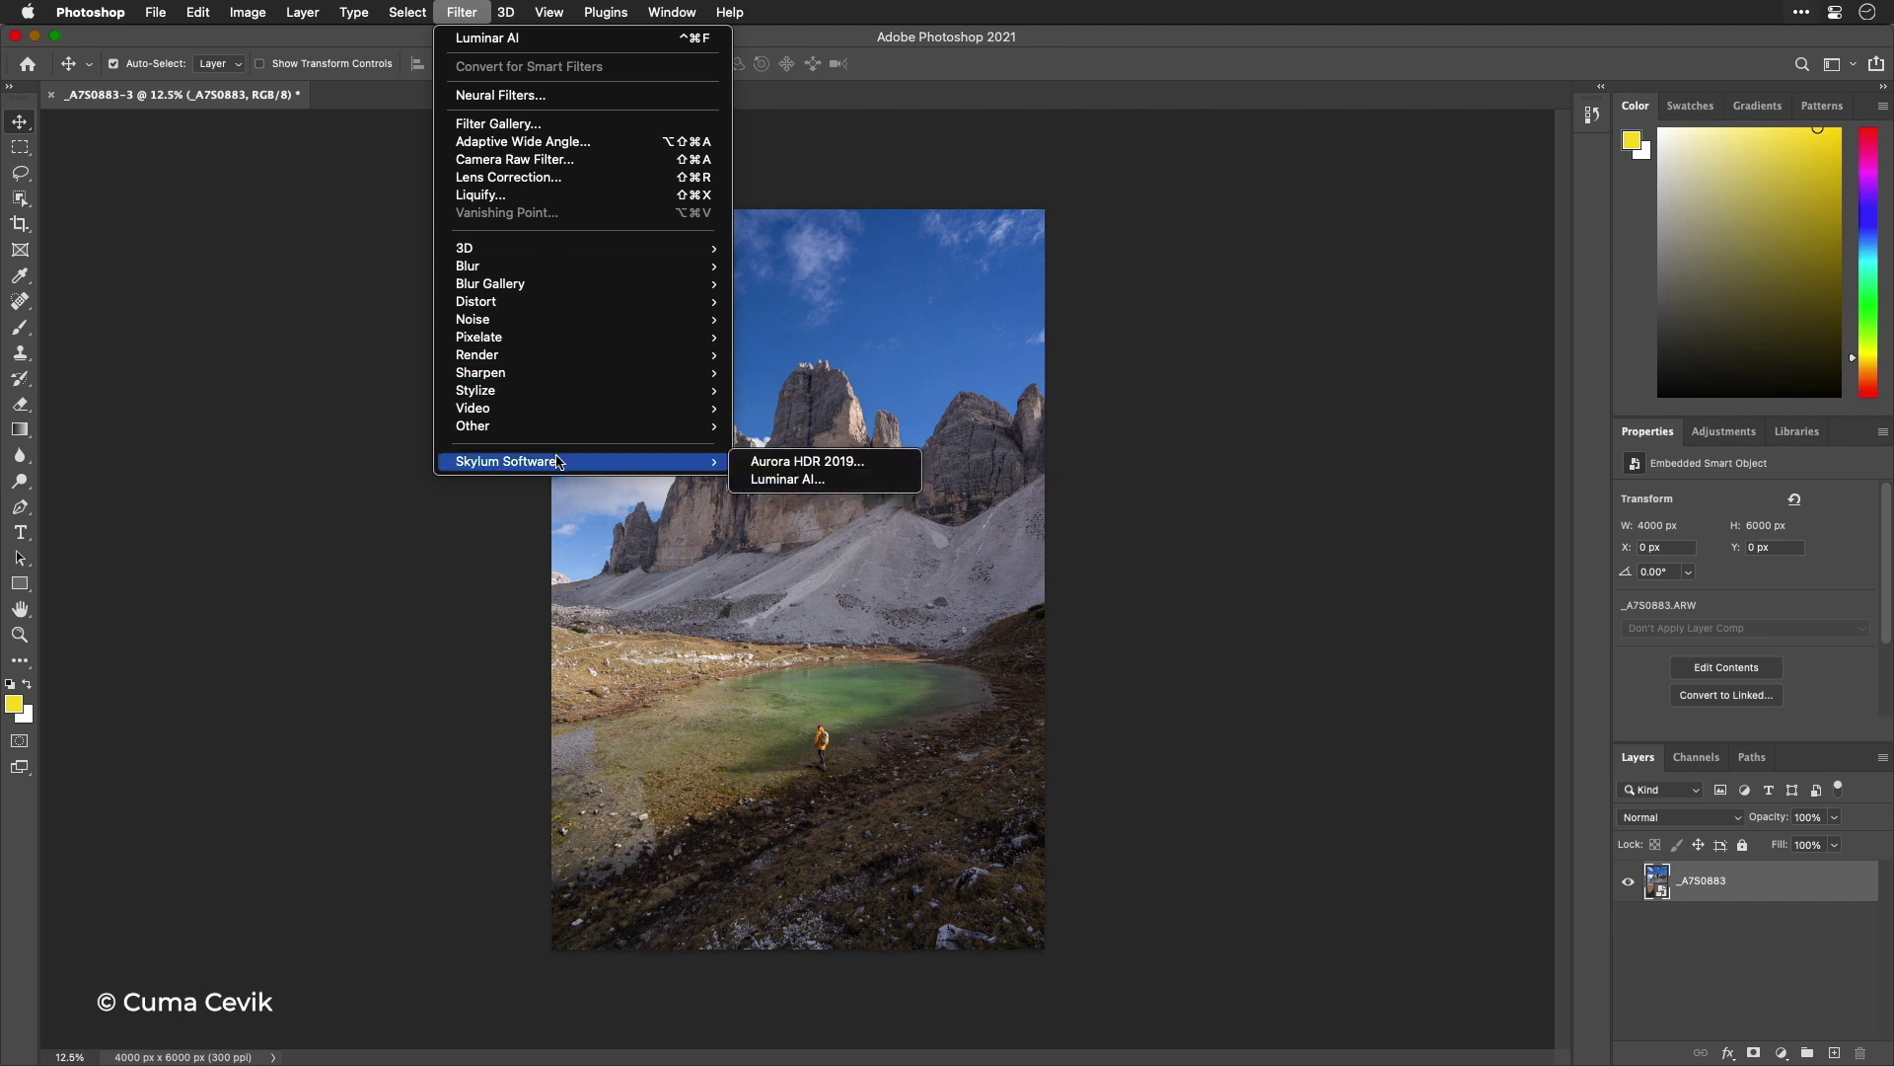
click(788, 479)
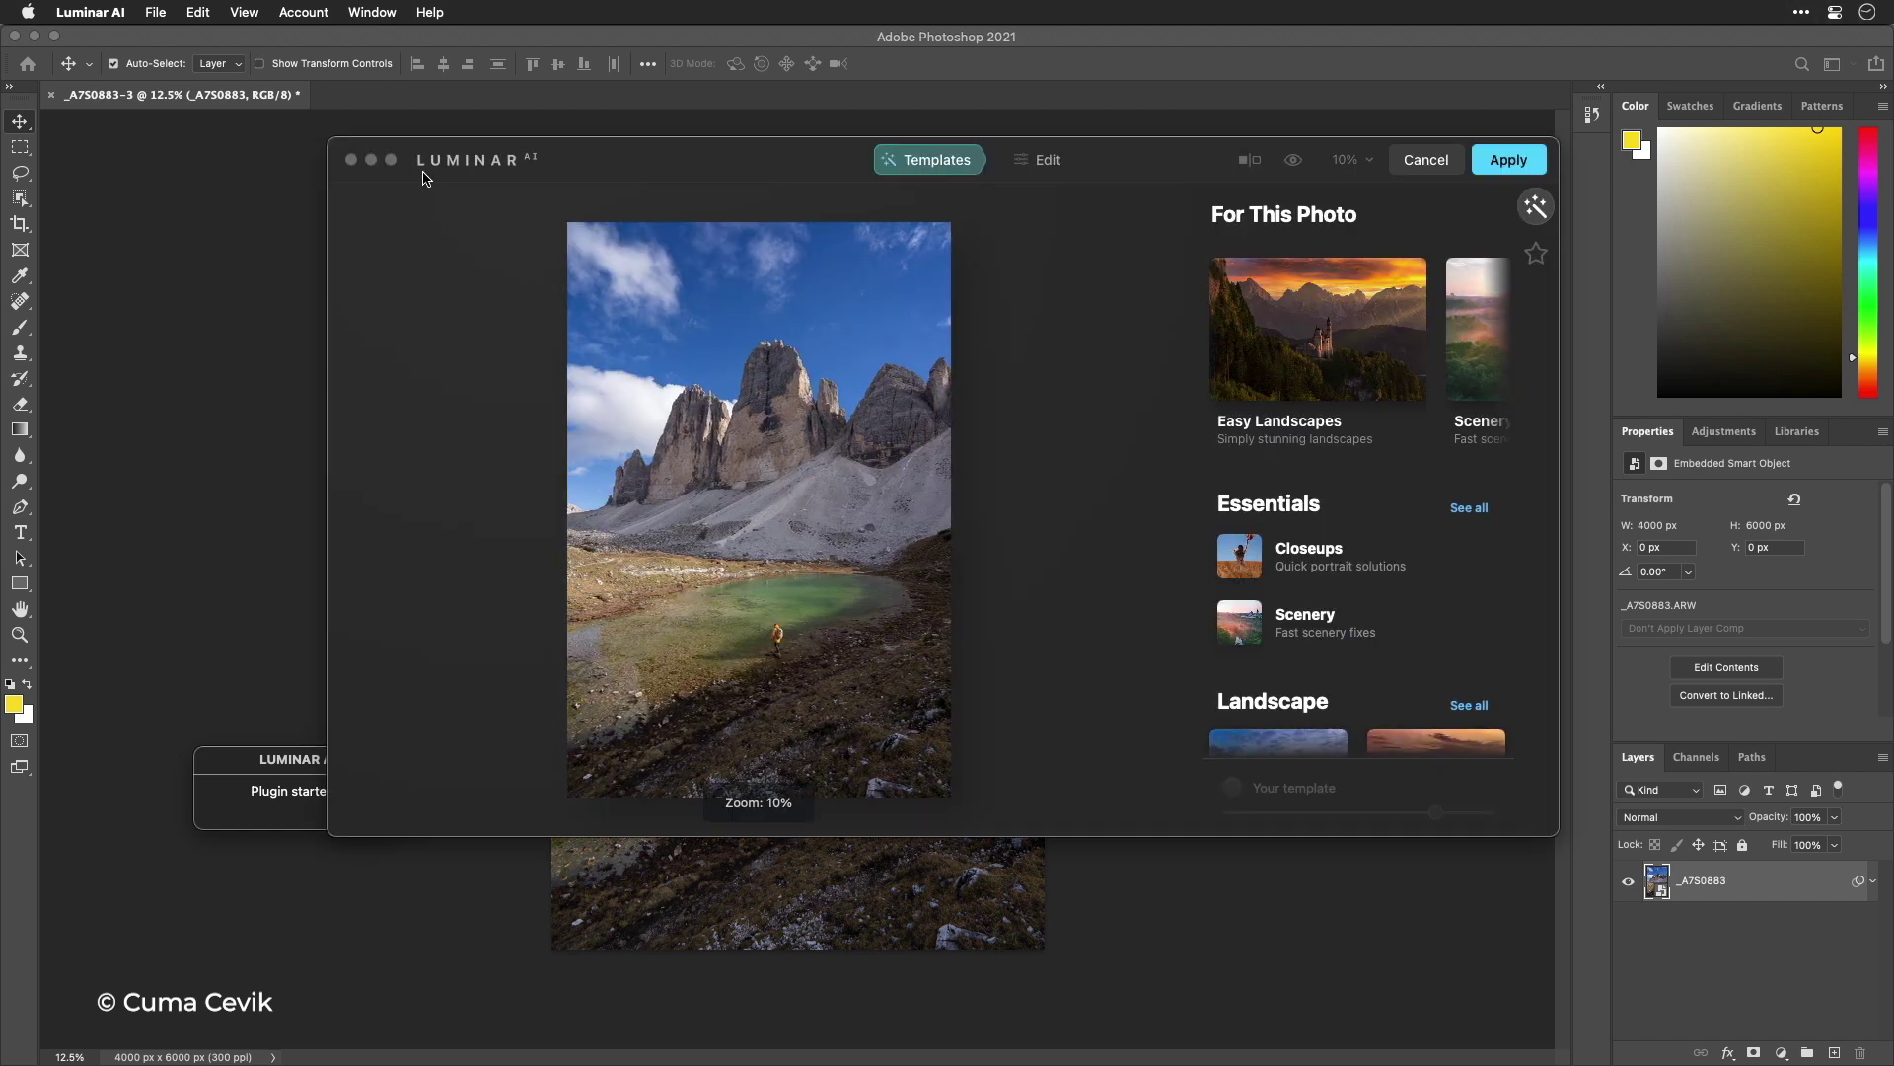
Compare Easy Landscapes templates, apply Clean Light to the lake photo and mark it as a favourite
click(392, 162)
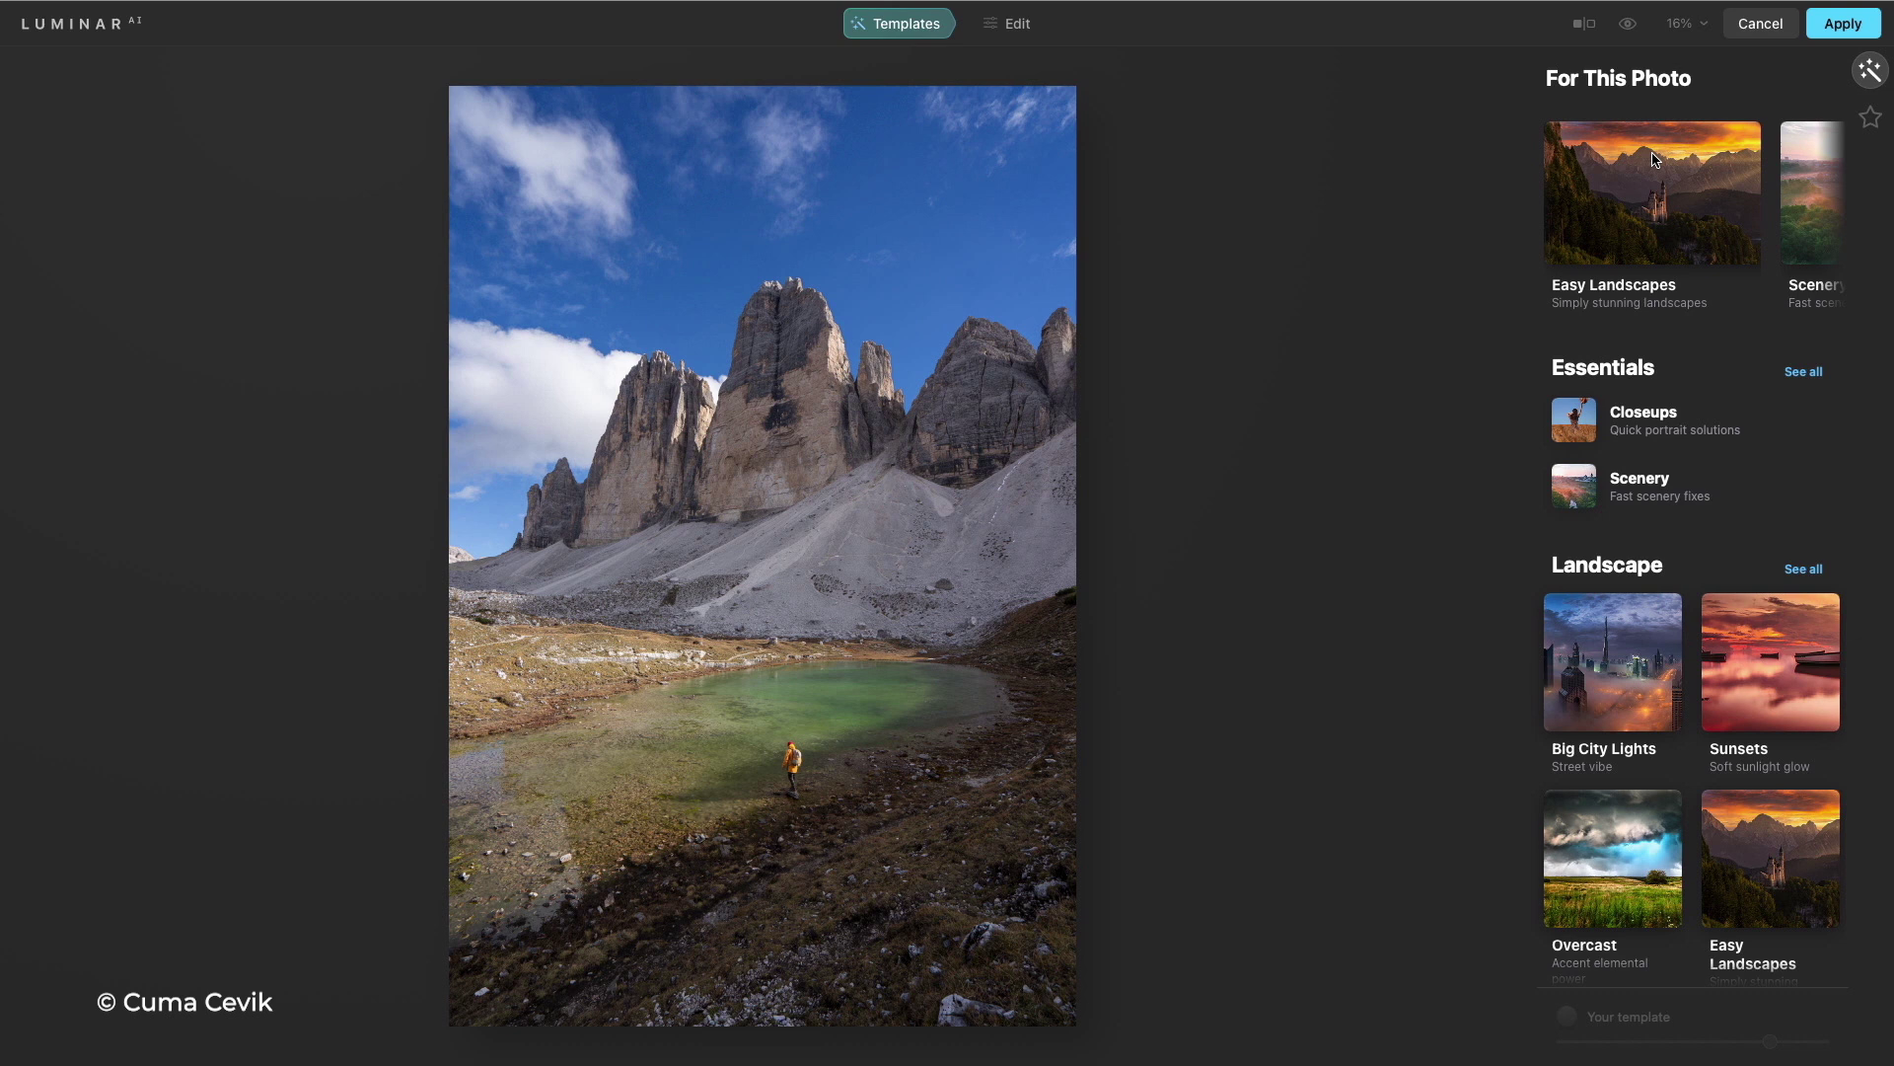
click(1631, 190)
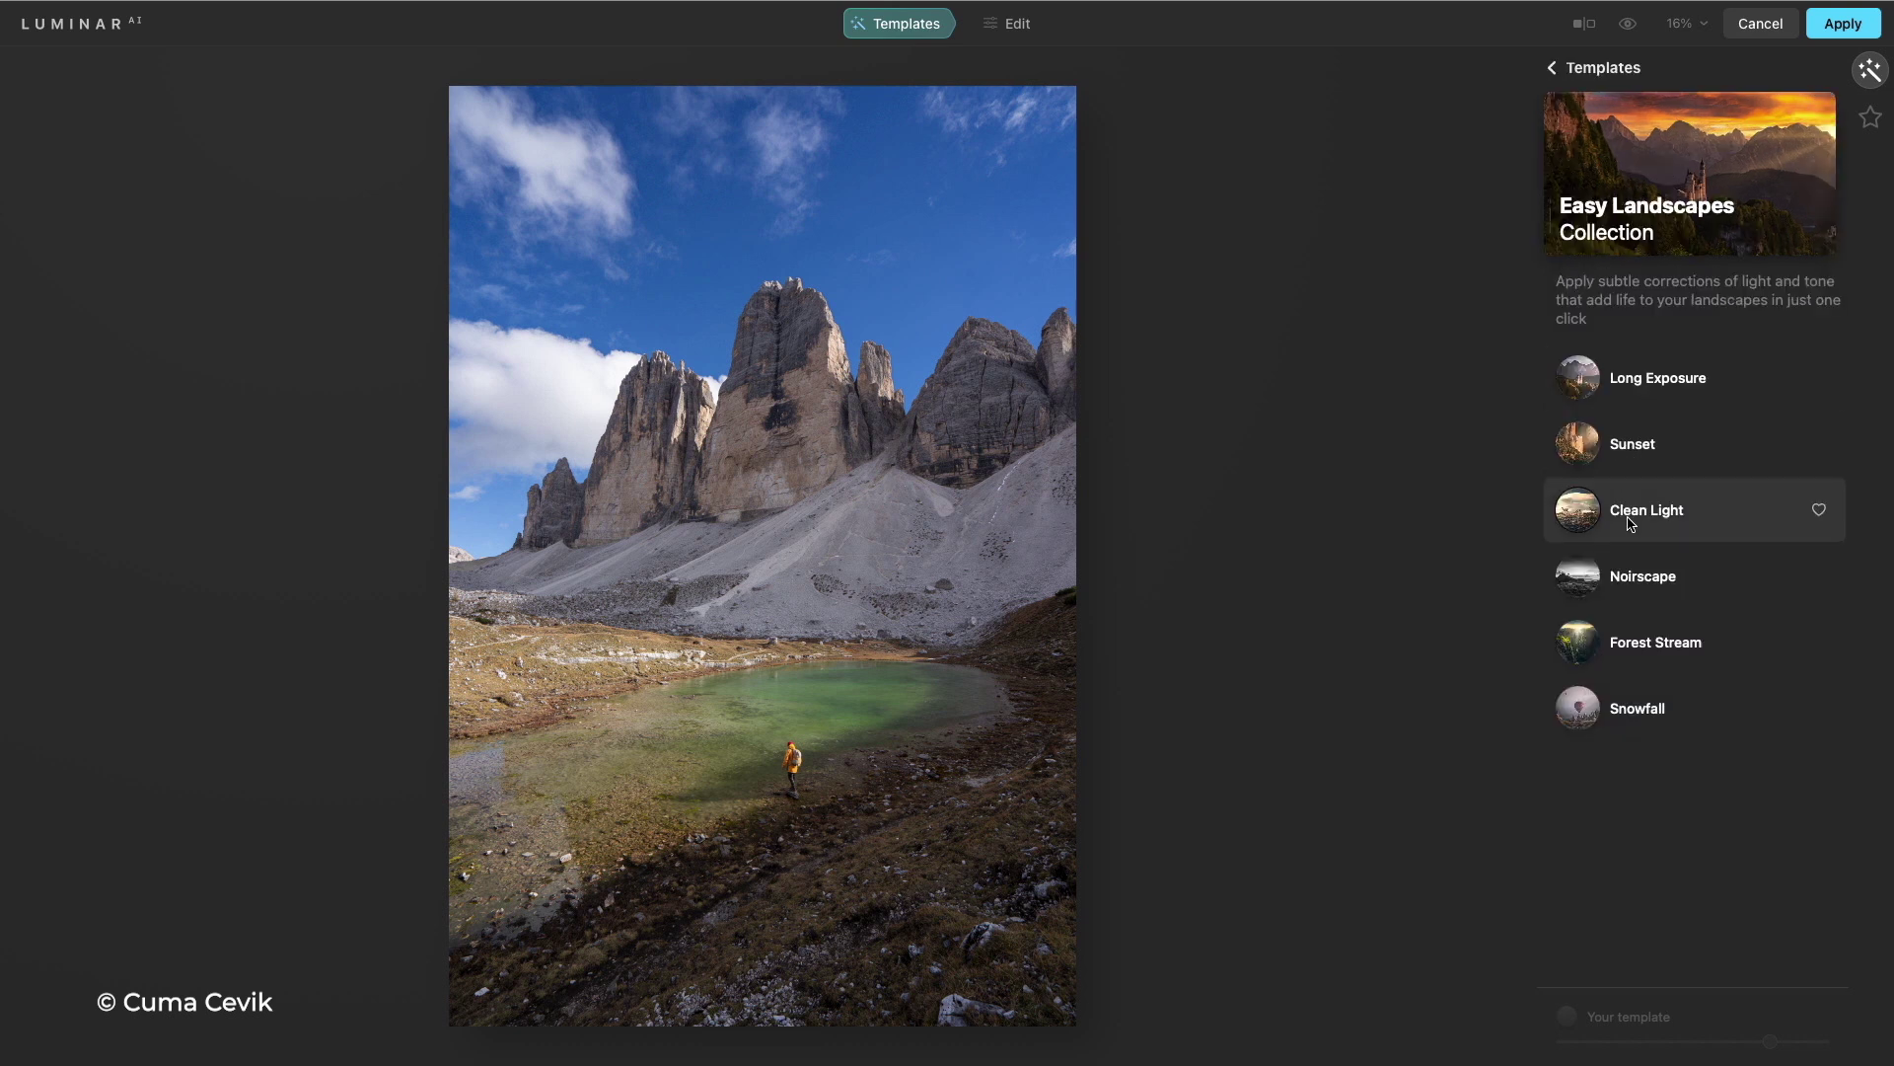
click(1591, 514)
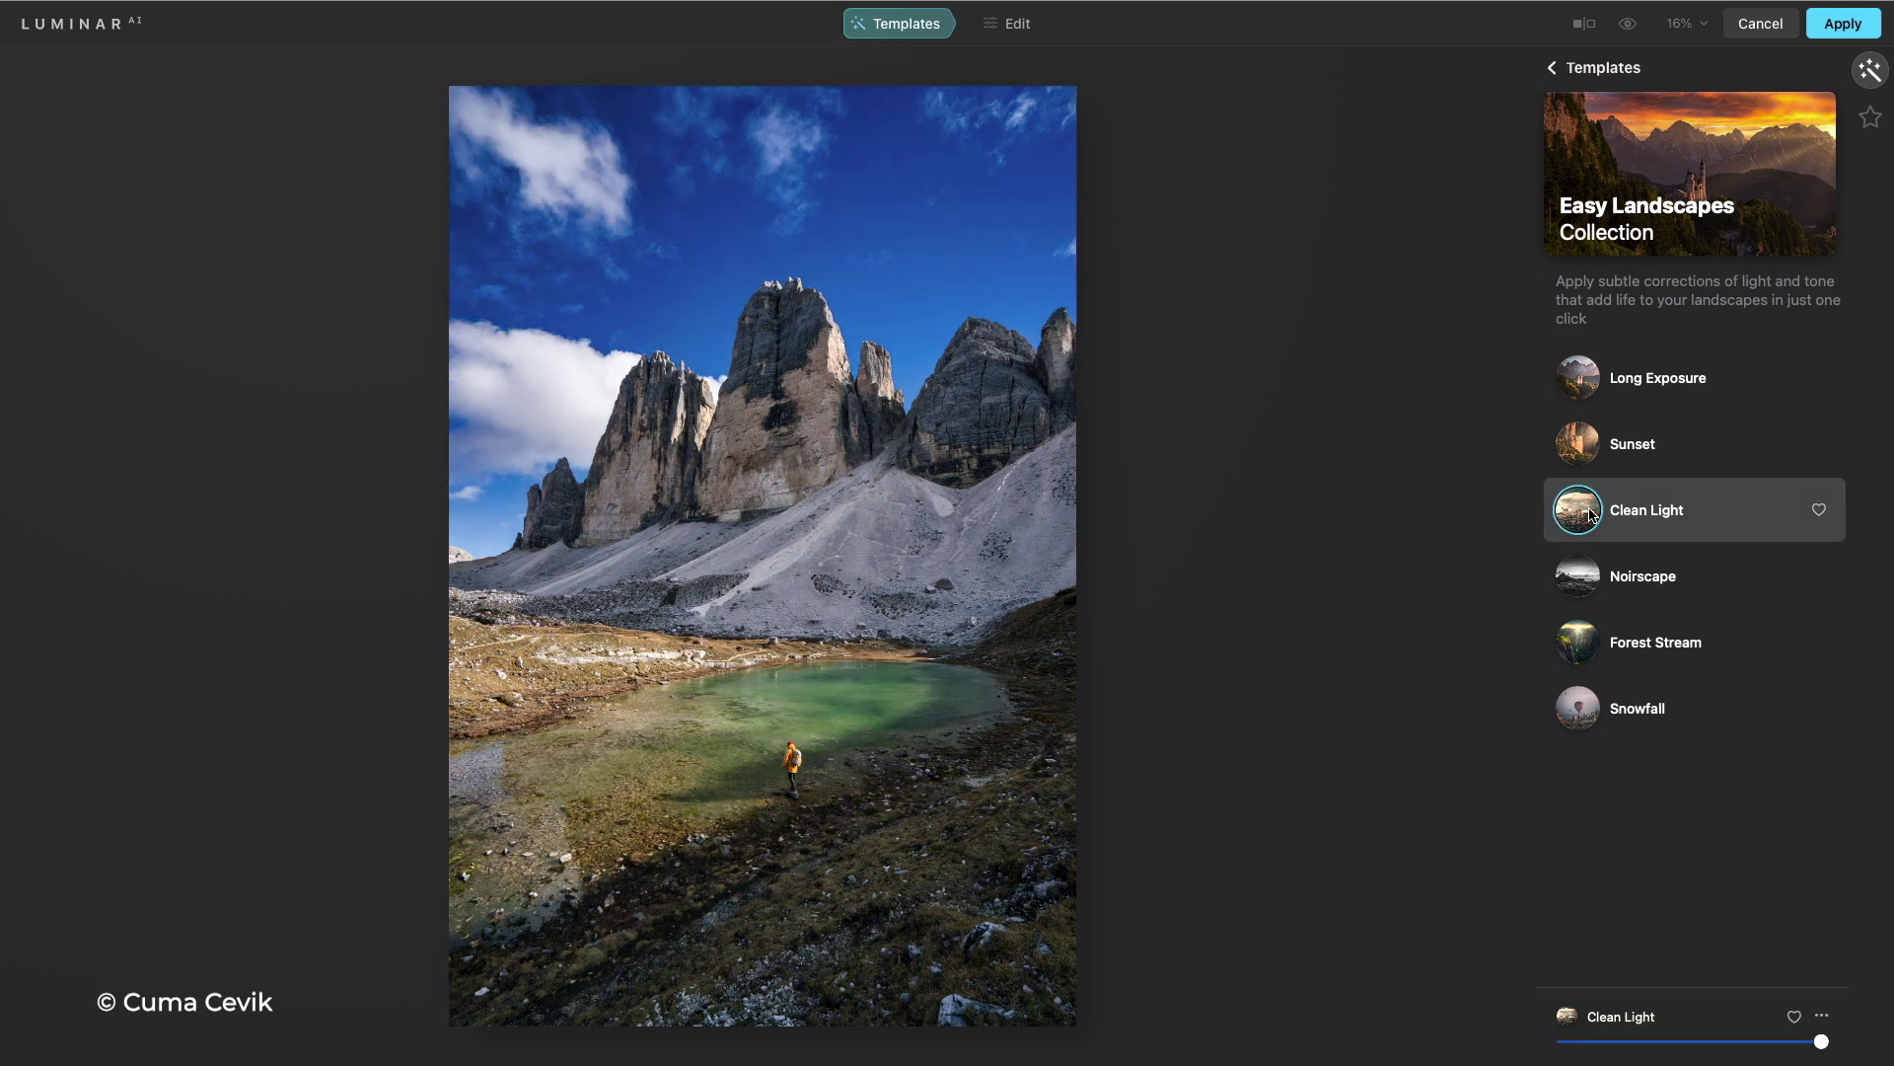
click(1583, 700)
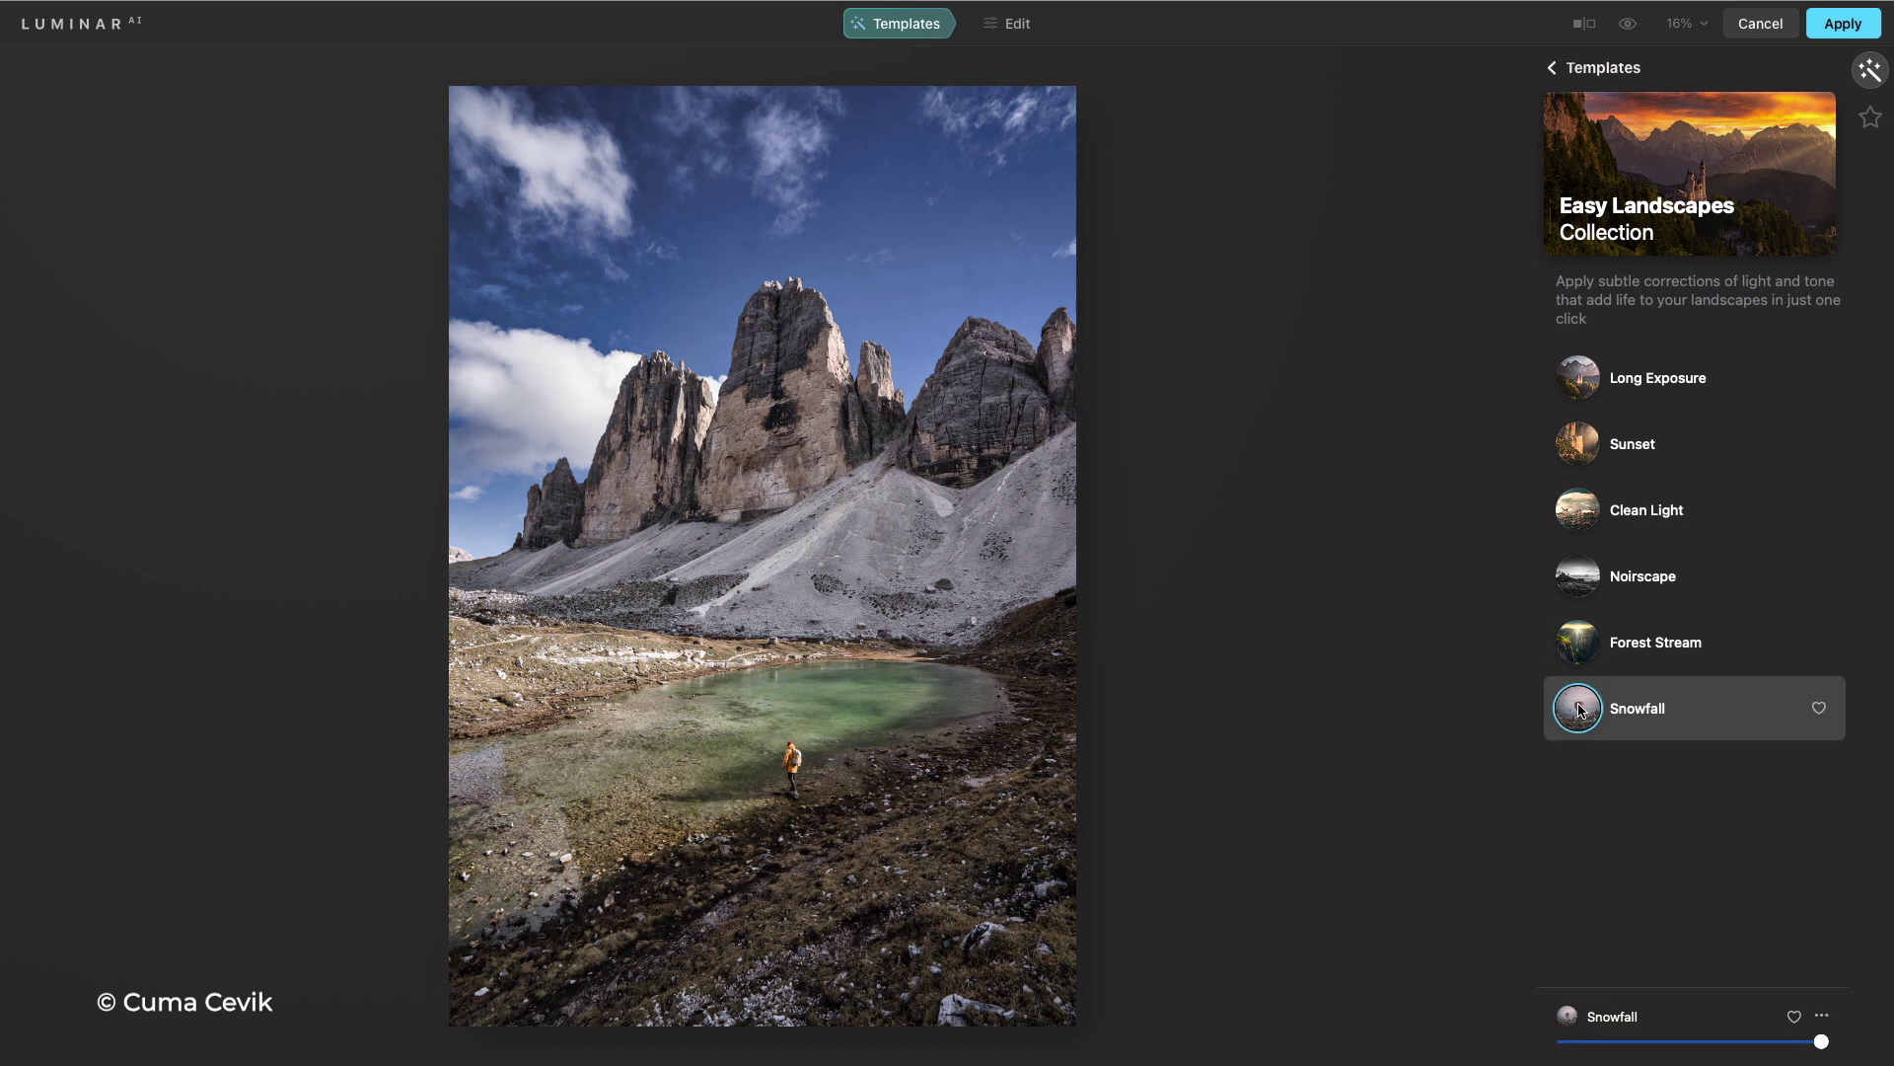
click(1579, 653)
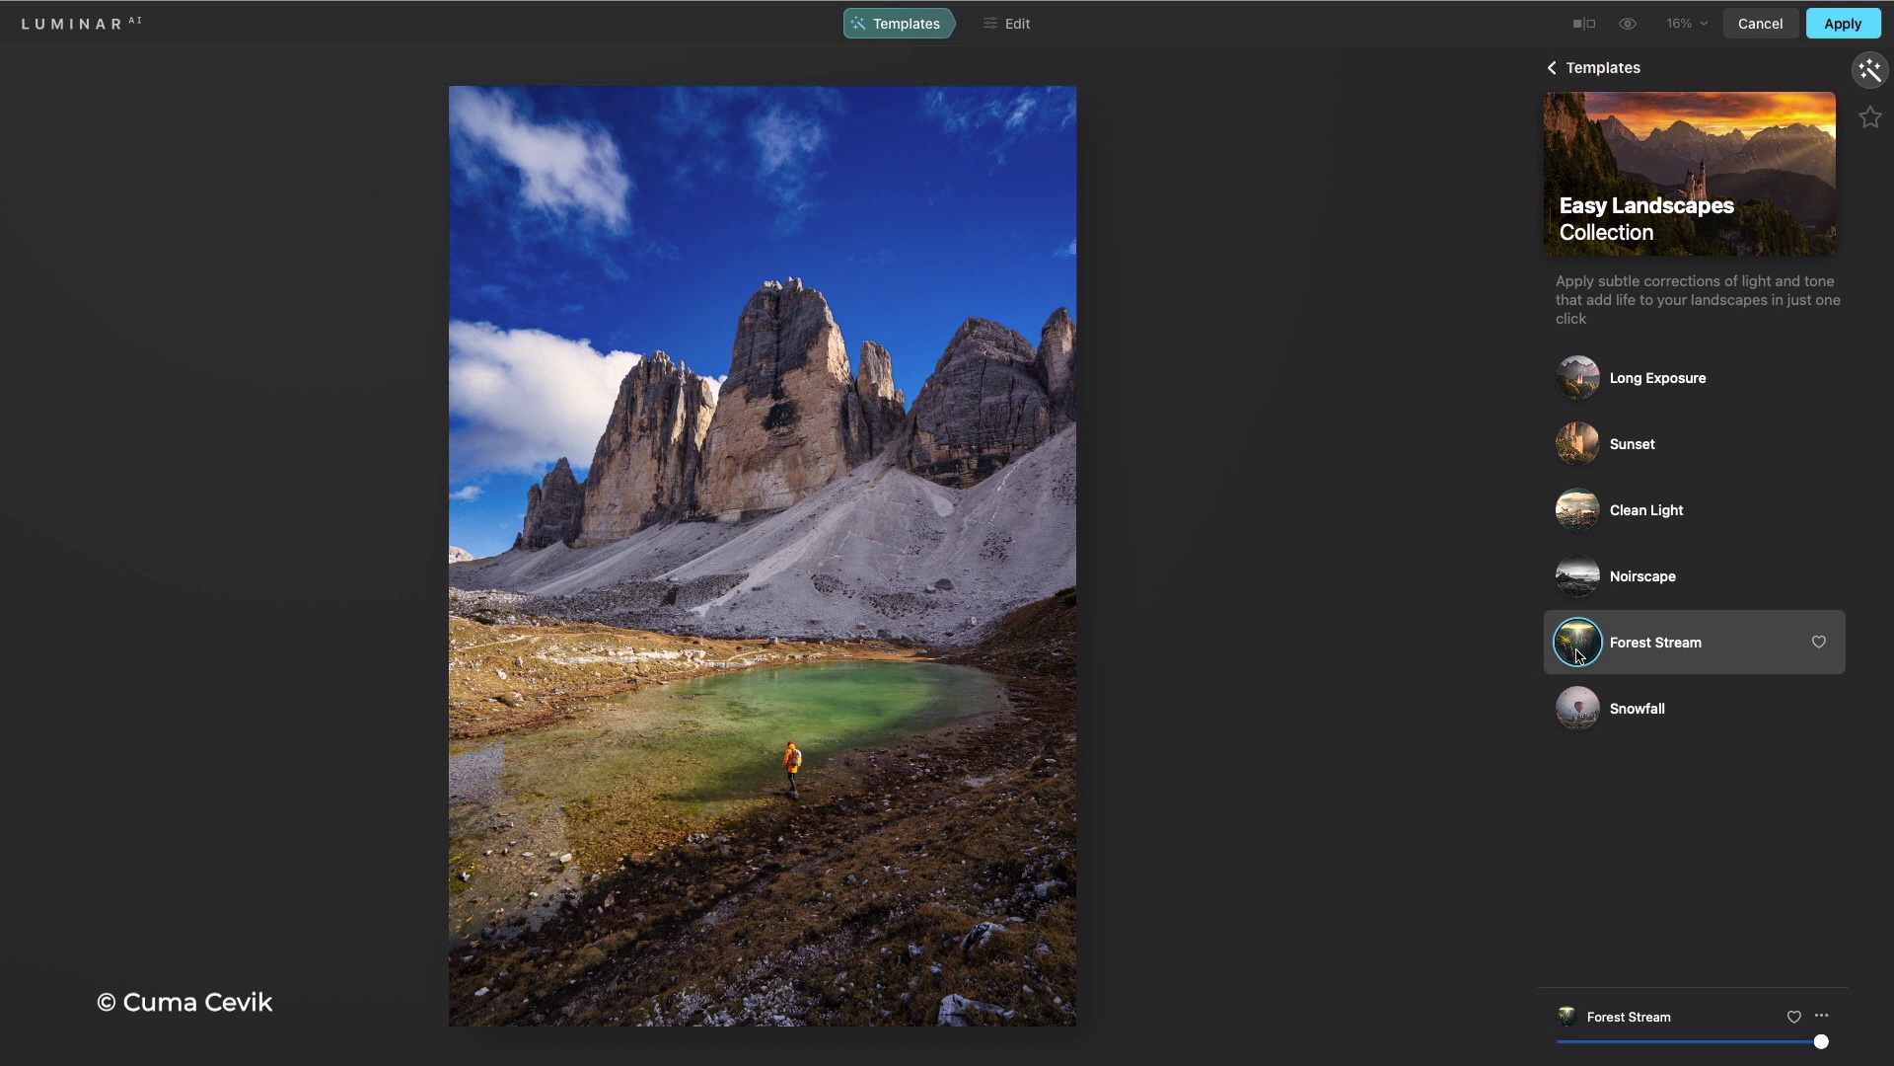
click(1595, 446)
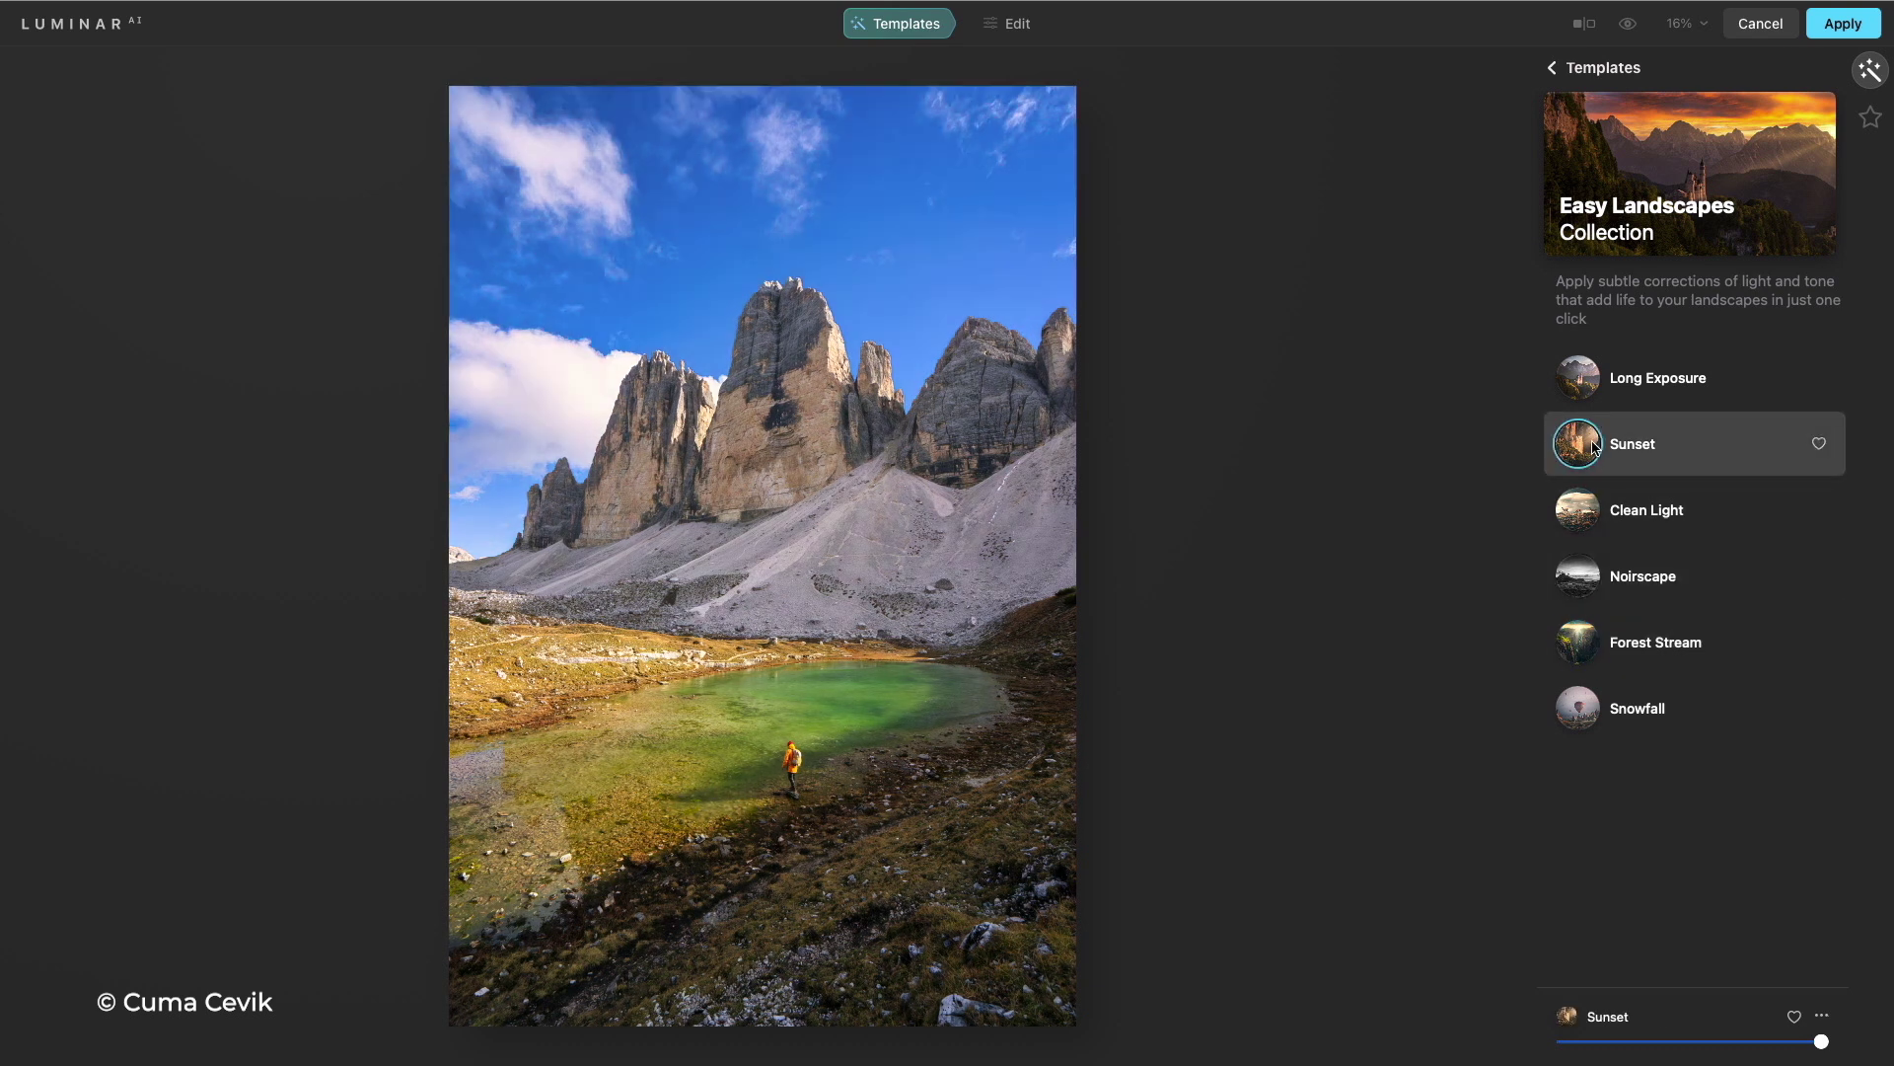
click(1579, 381)
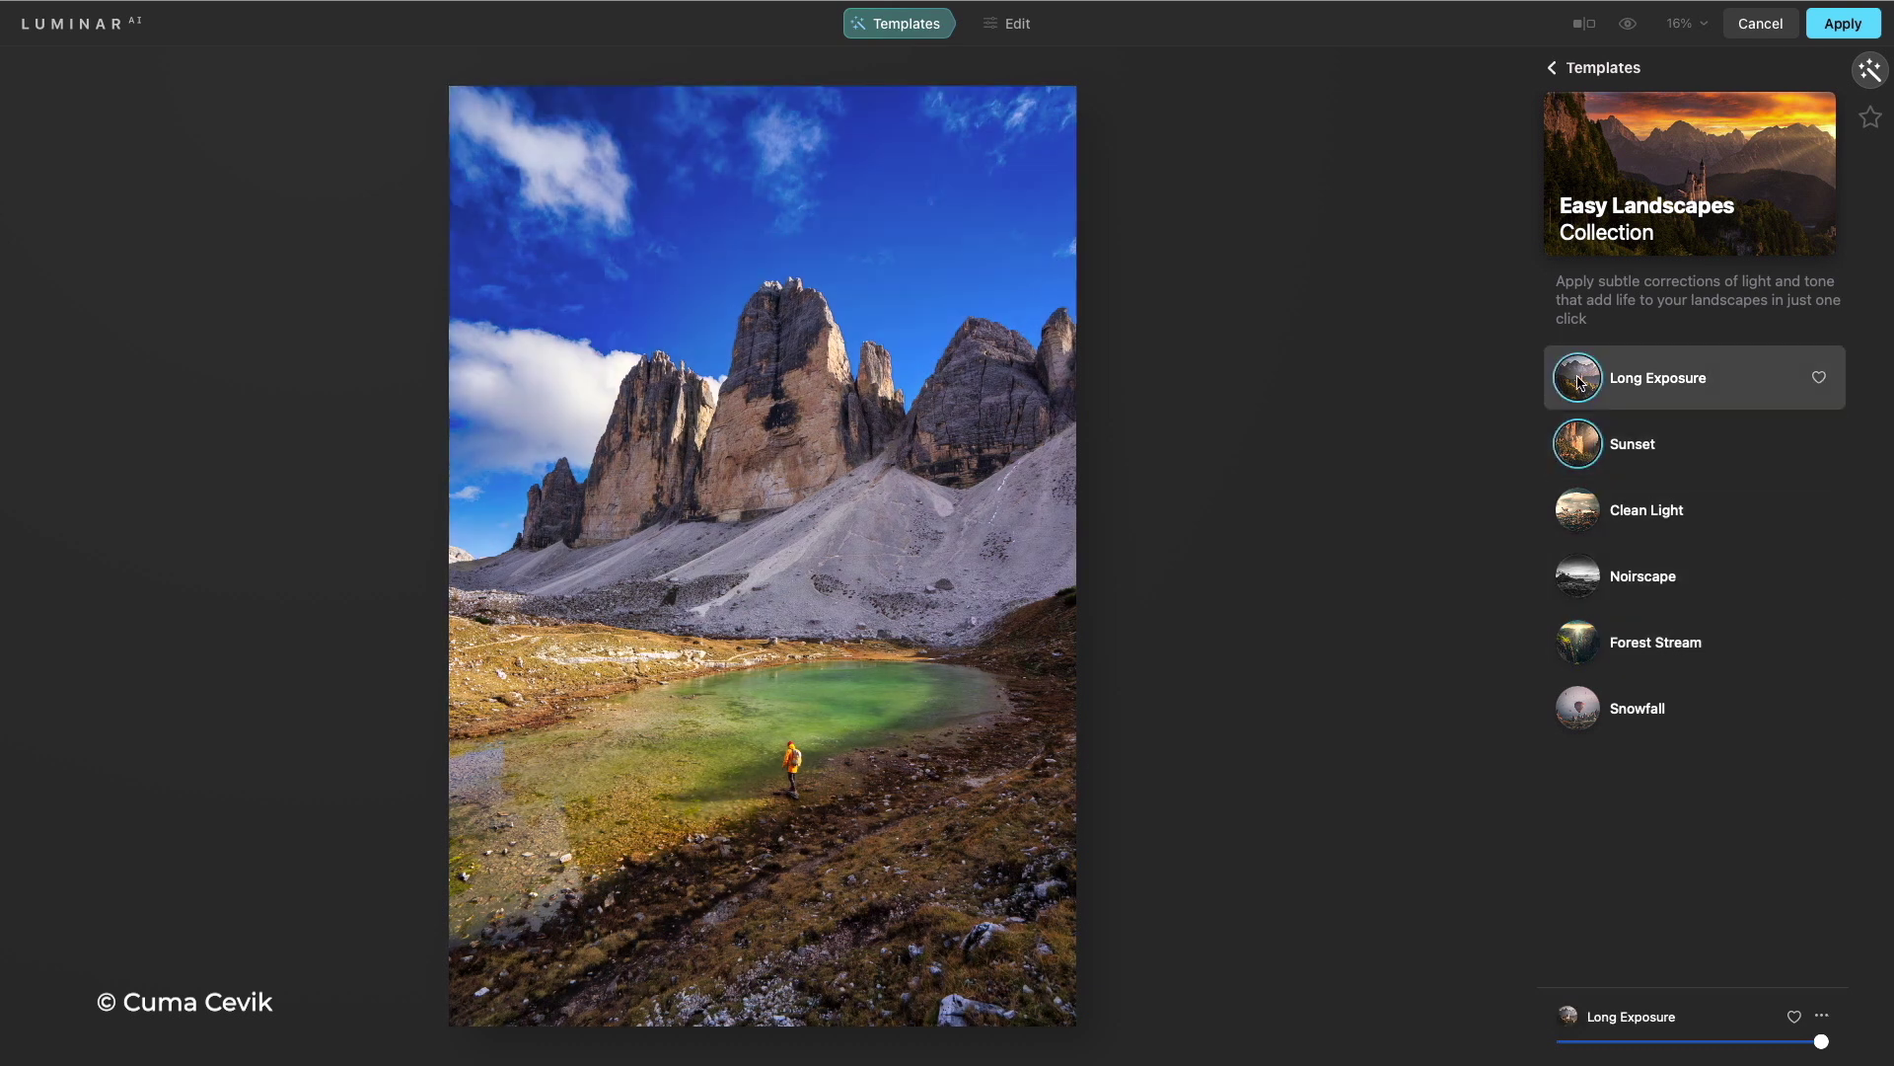
click(1589, 507)
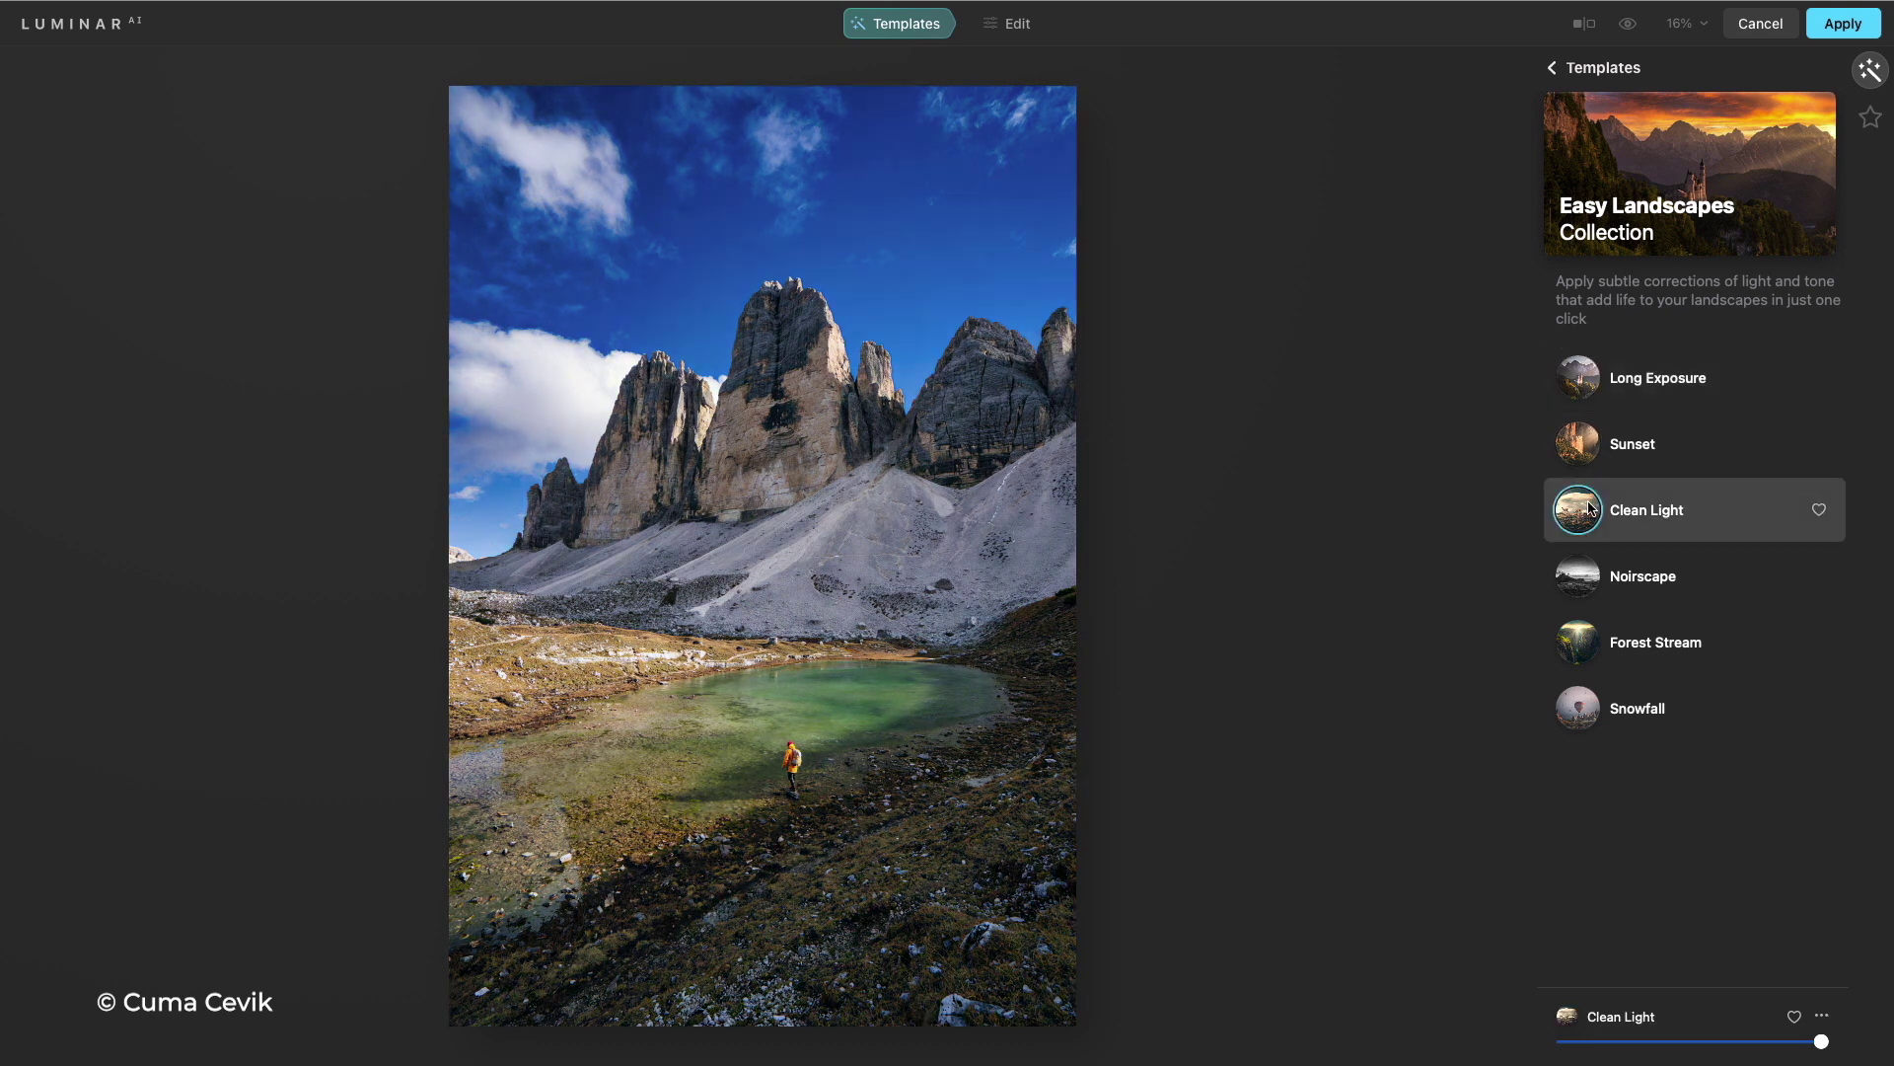
click(1818, 510)
In Enhance AI, raise Accent to 56 and Sky Enhancer to 29
click(1027, 28)
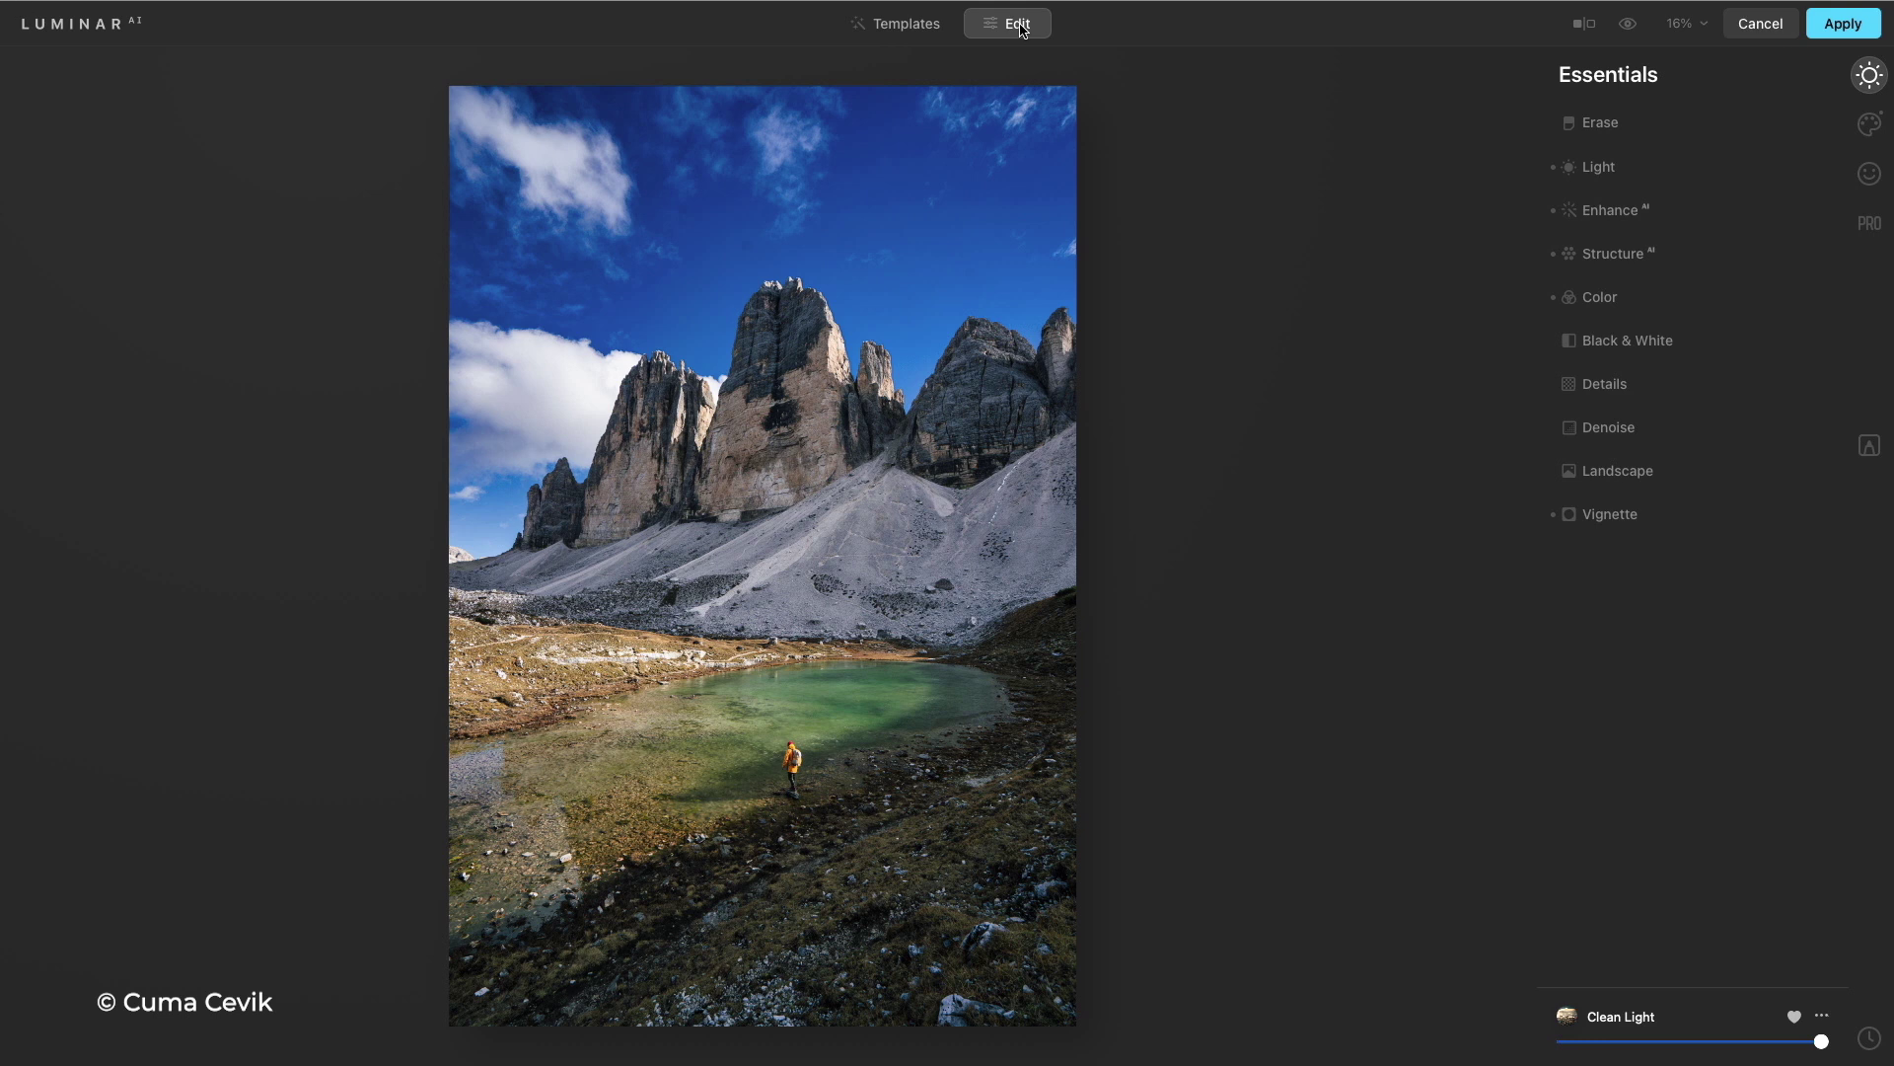
click(1643, 211)
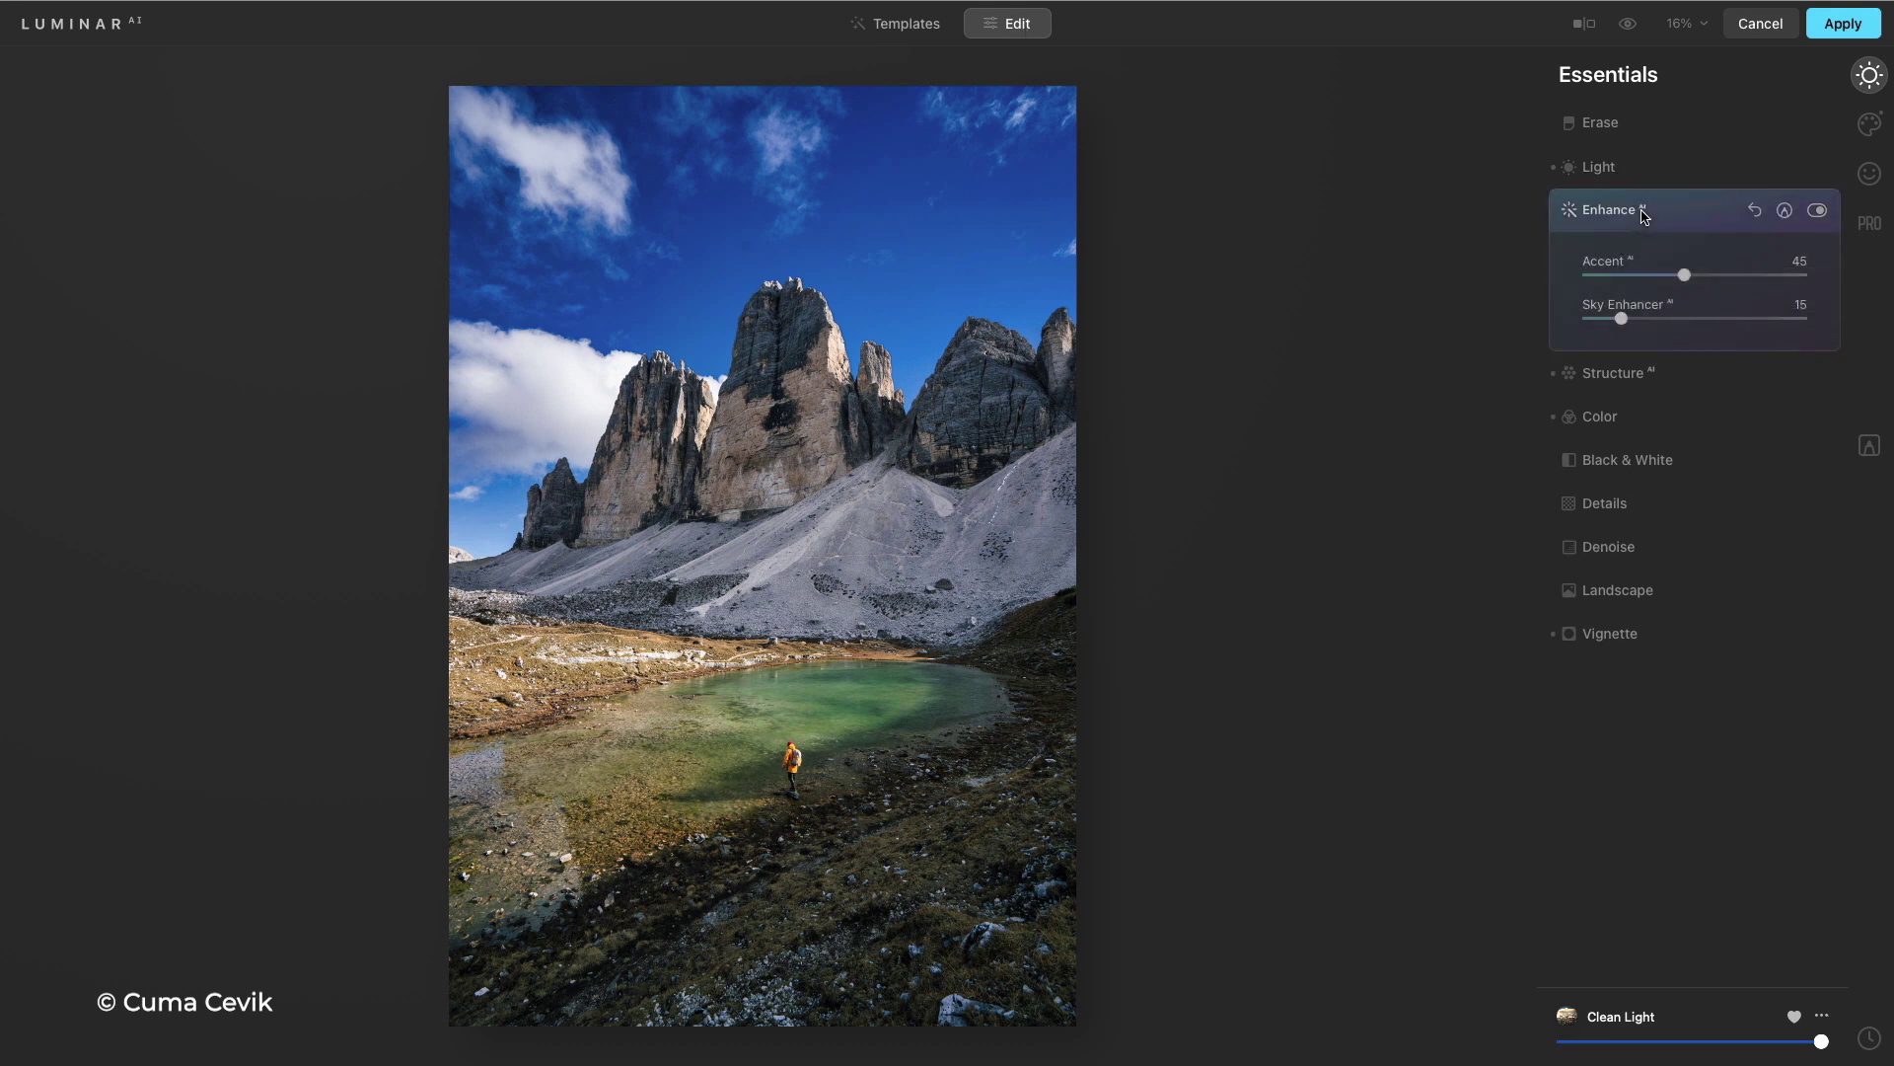
drag(1695, 277, 1651, 321)
click(1674, 318)
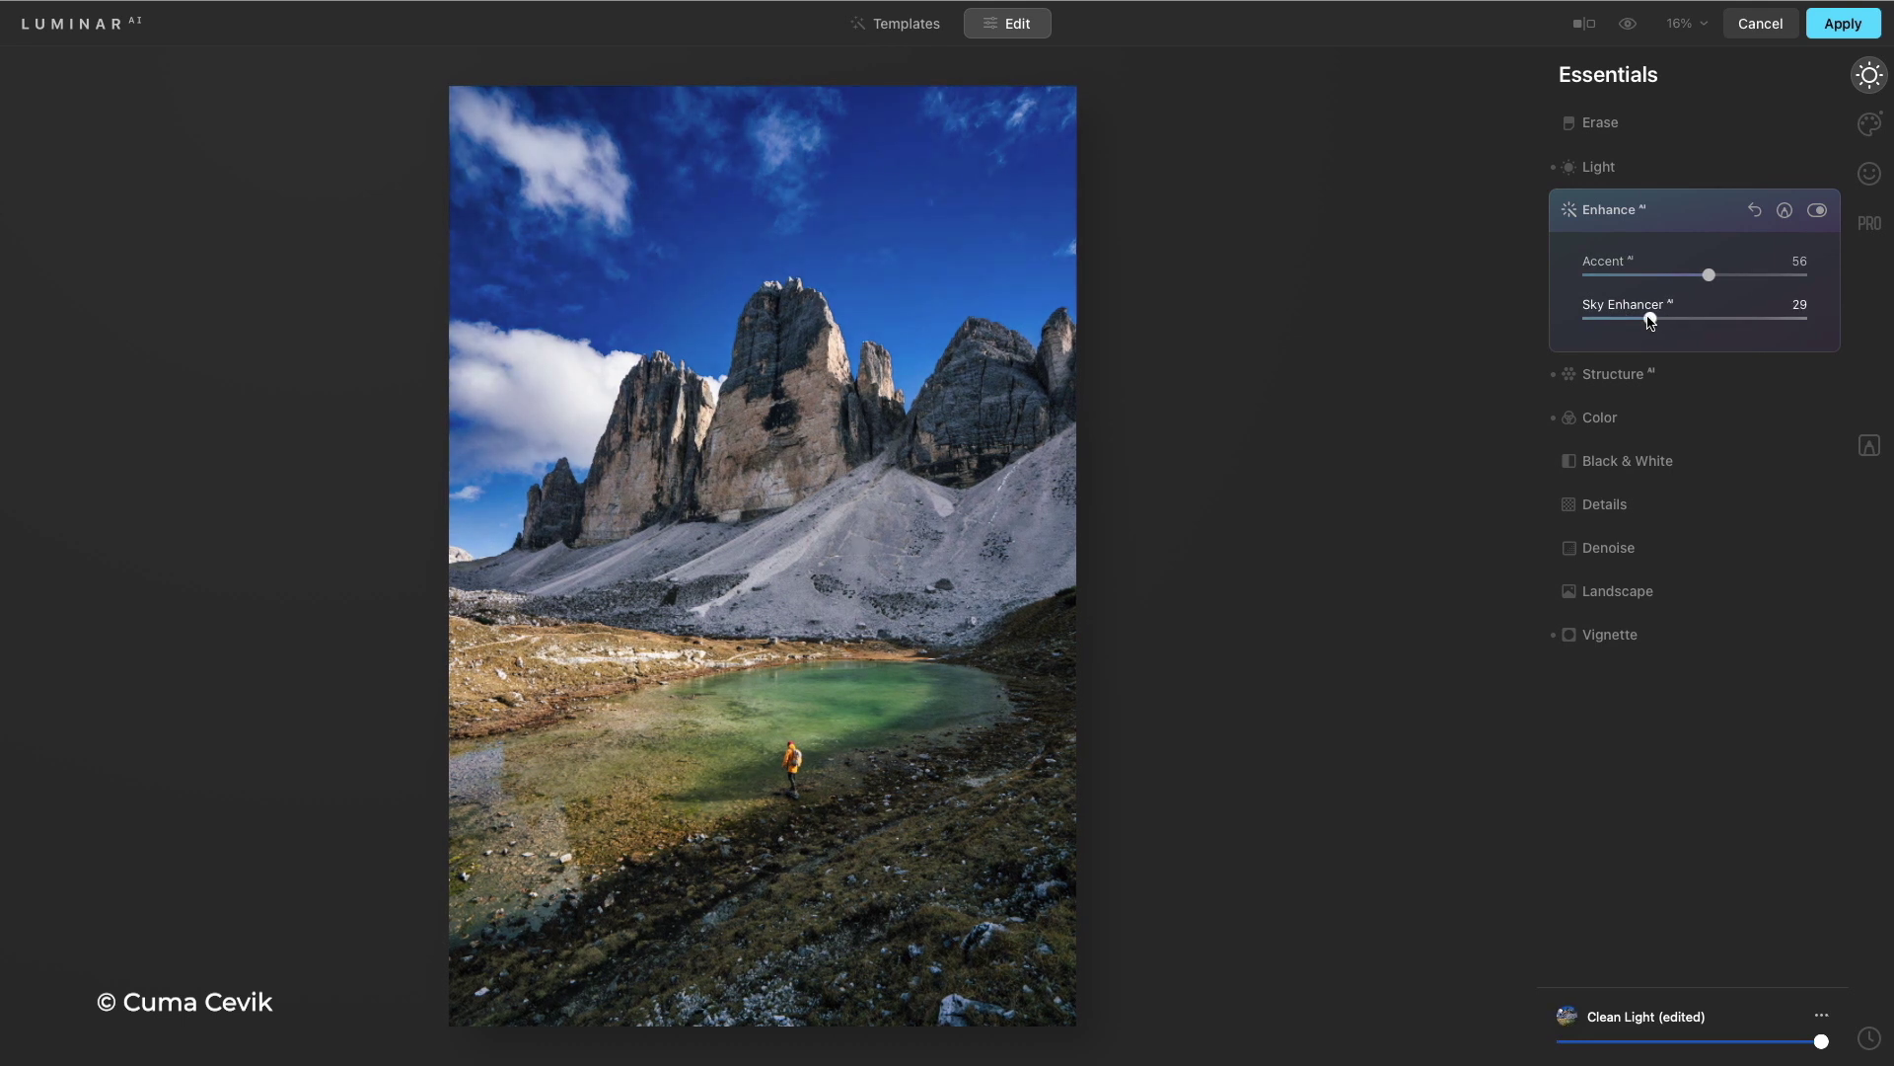
Set Color's Remove Color Cast to 32 and Landscape's Golden Hour to 29
click(1623, 420)
drag(1616, 453, 1659, 455)
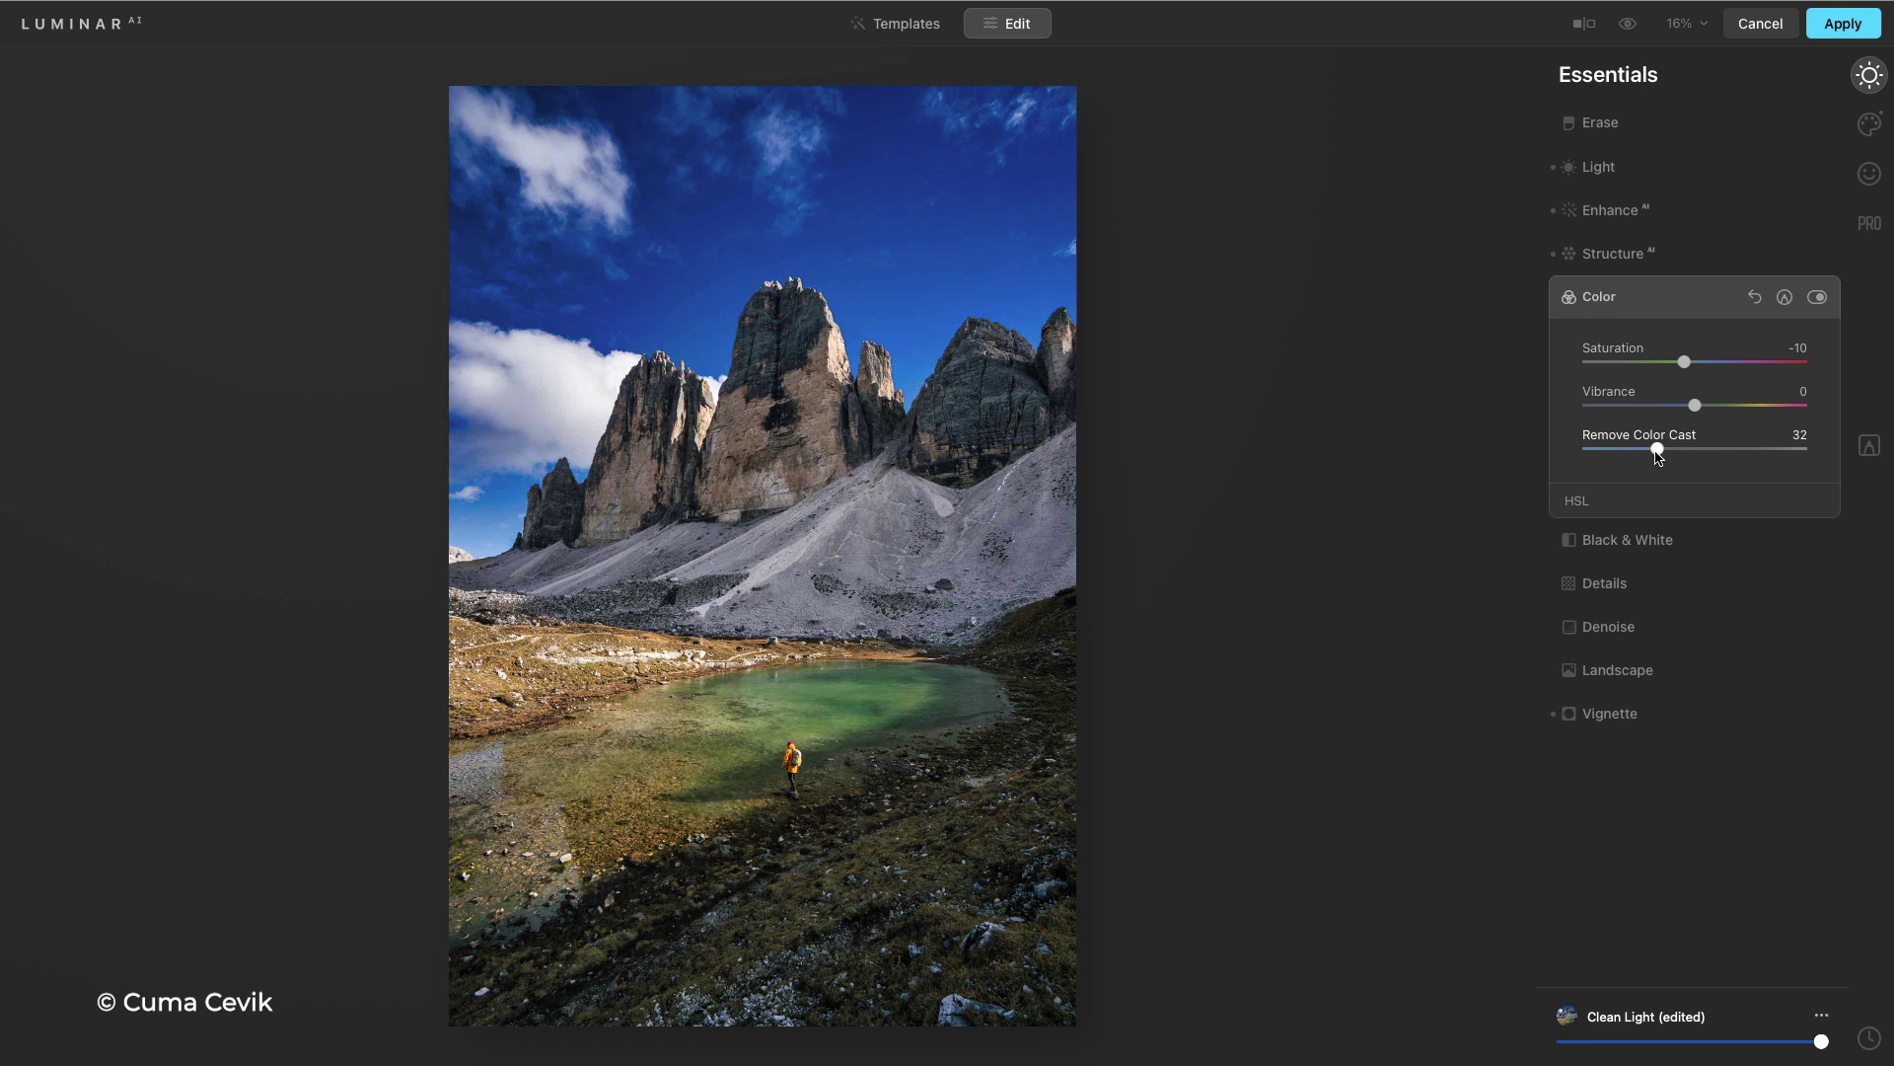
click(1641, 678)
click(1641, 579)
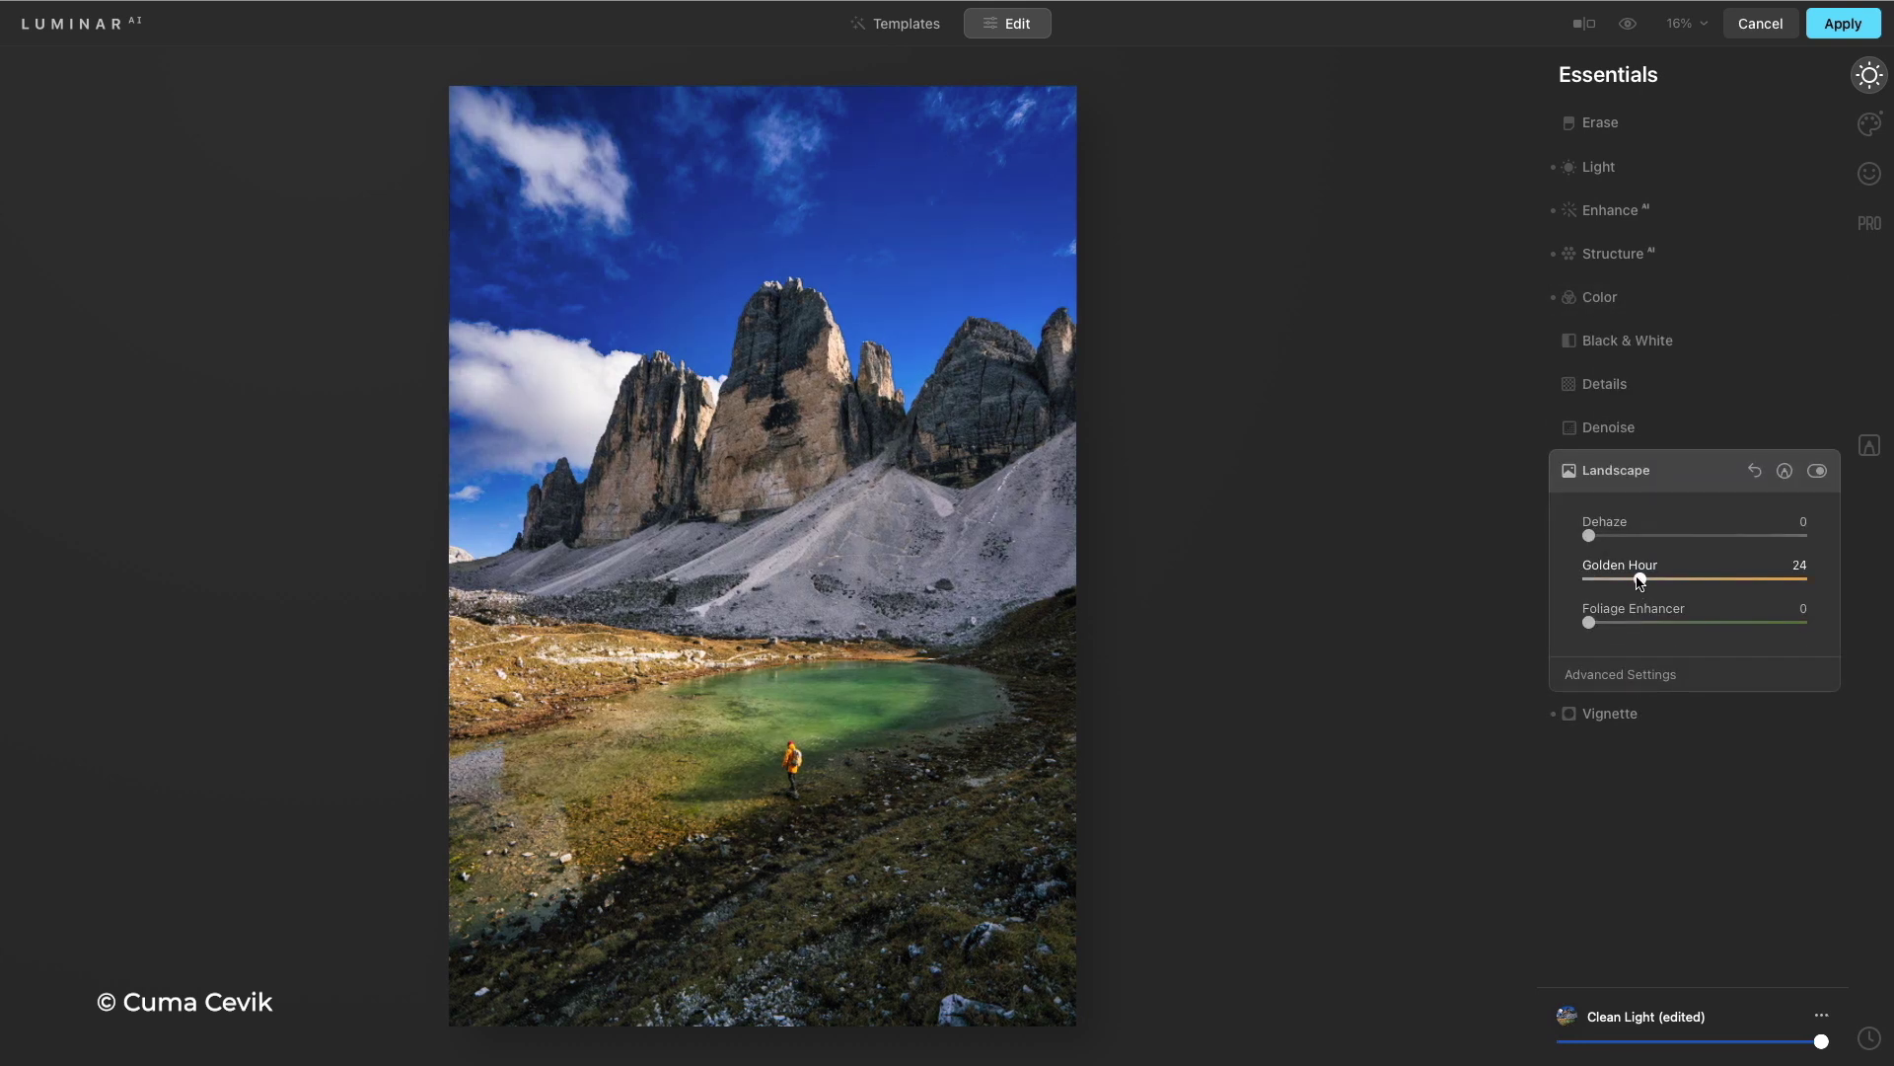
drag(1641, 582, 1651, 583)
Add a Basic gradient mask over the lake's foreground with Exposure 1.54 and Warmth 39
click(1872, 445)
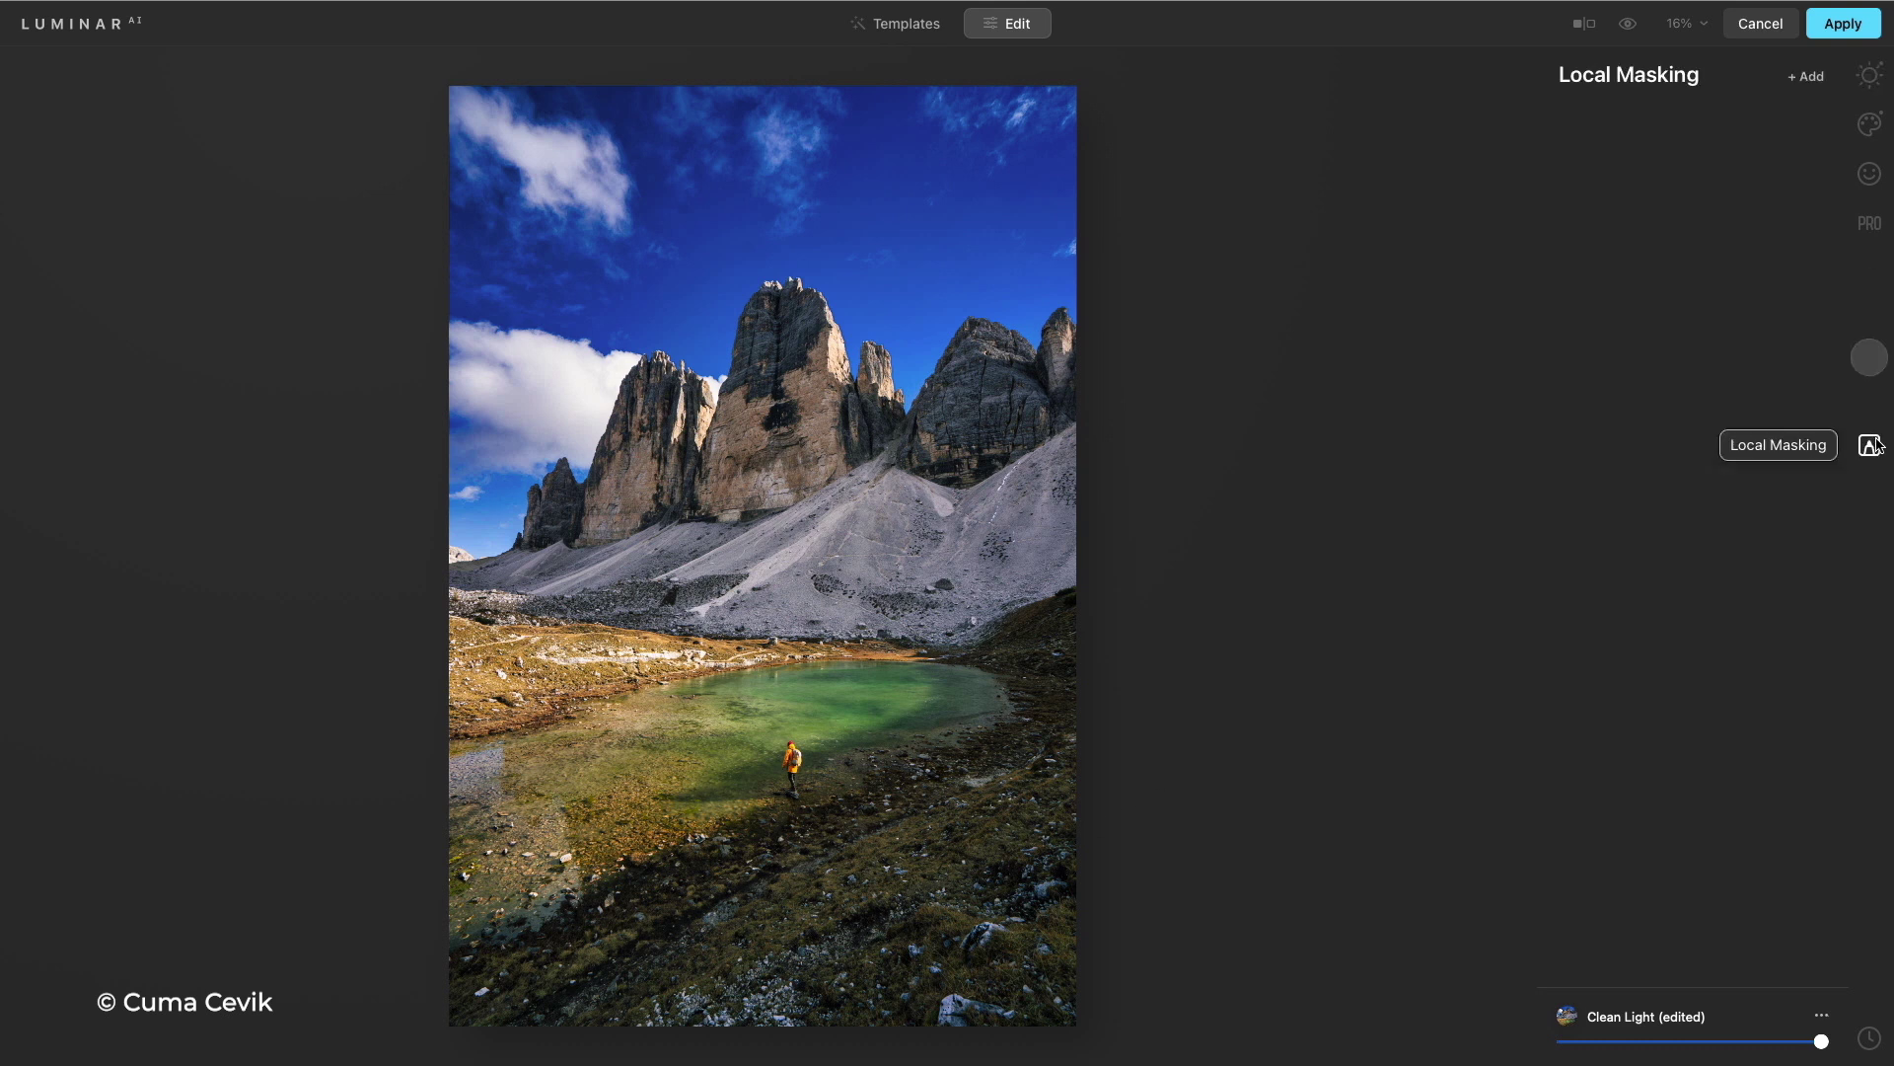
click(1808, 77)
click(1798, 103)
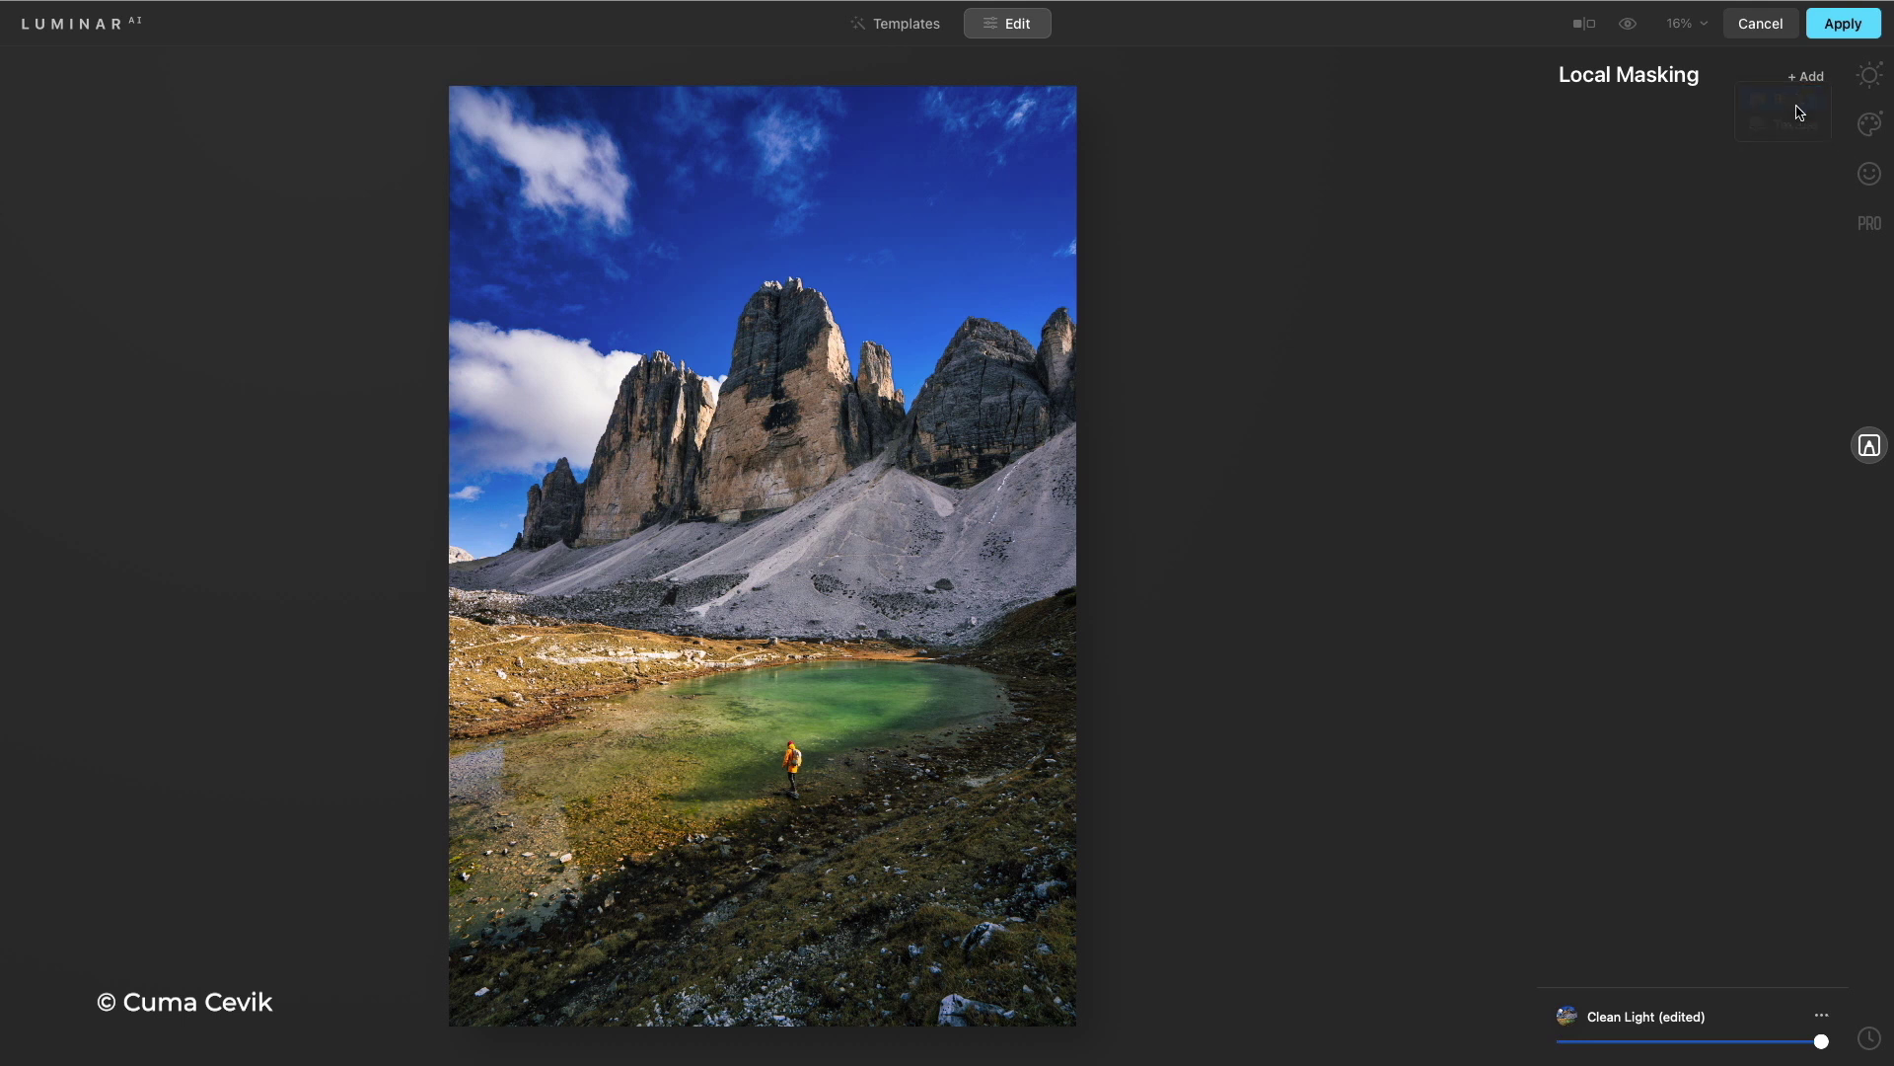
click(1683, 185)
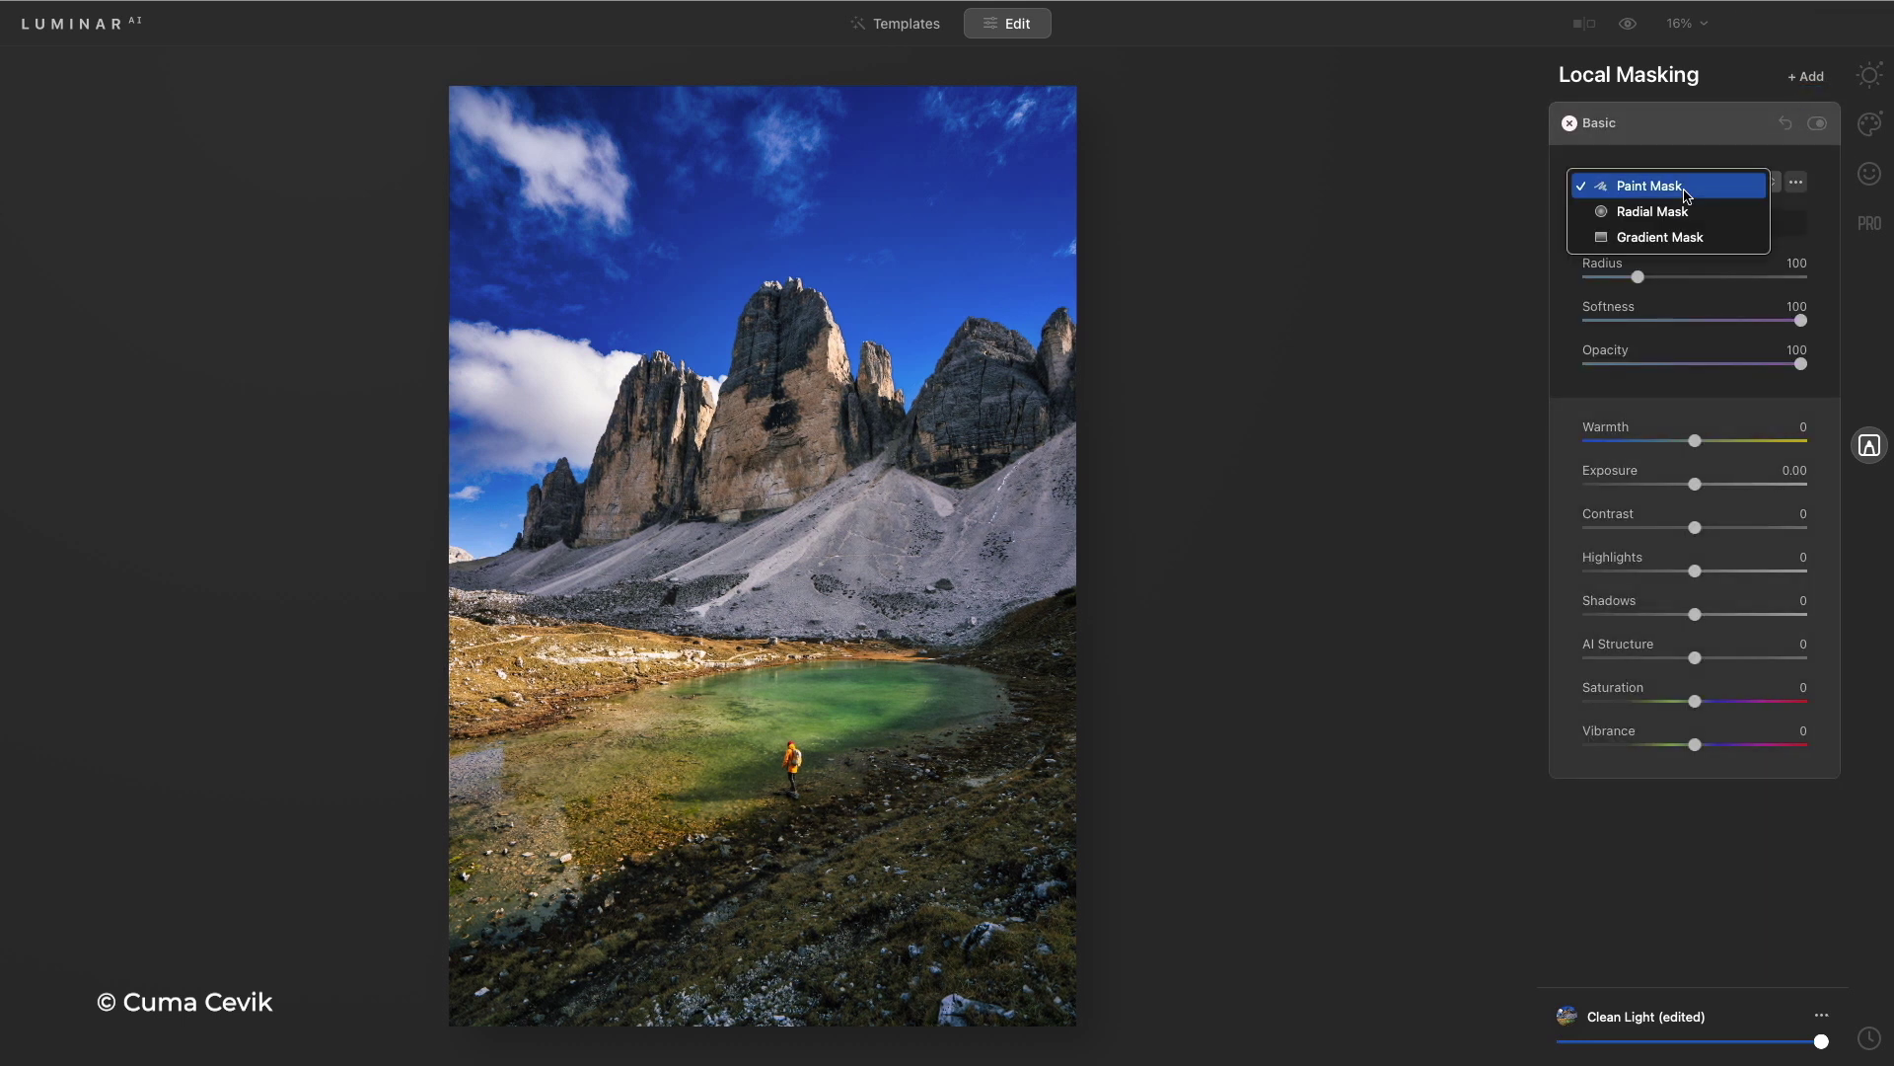
click(1676, 239)
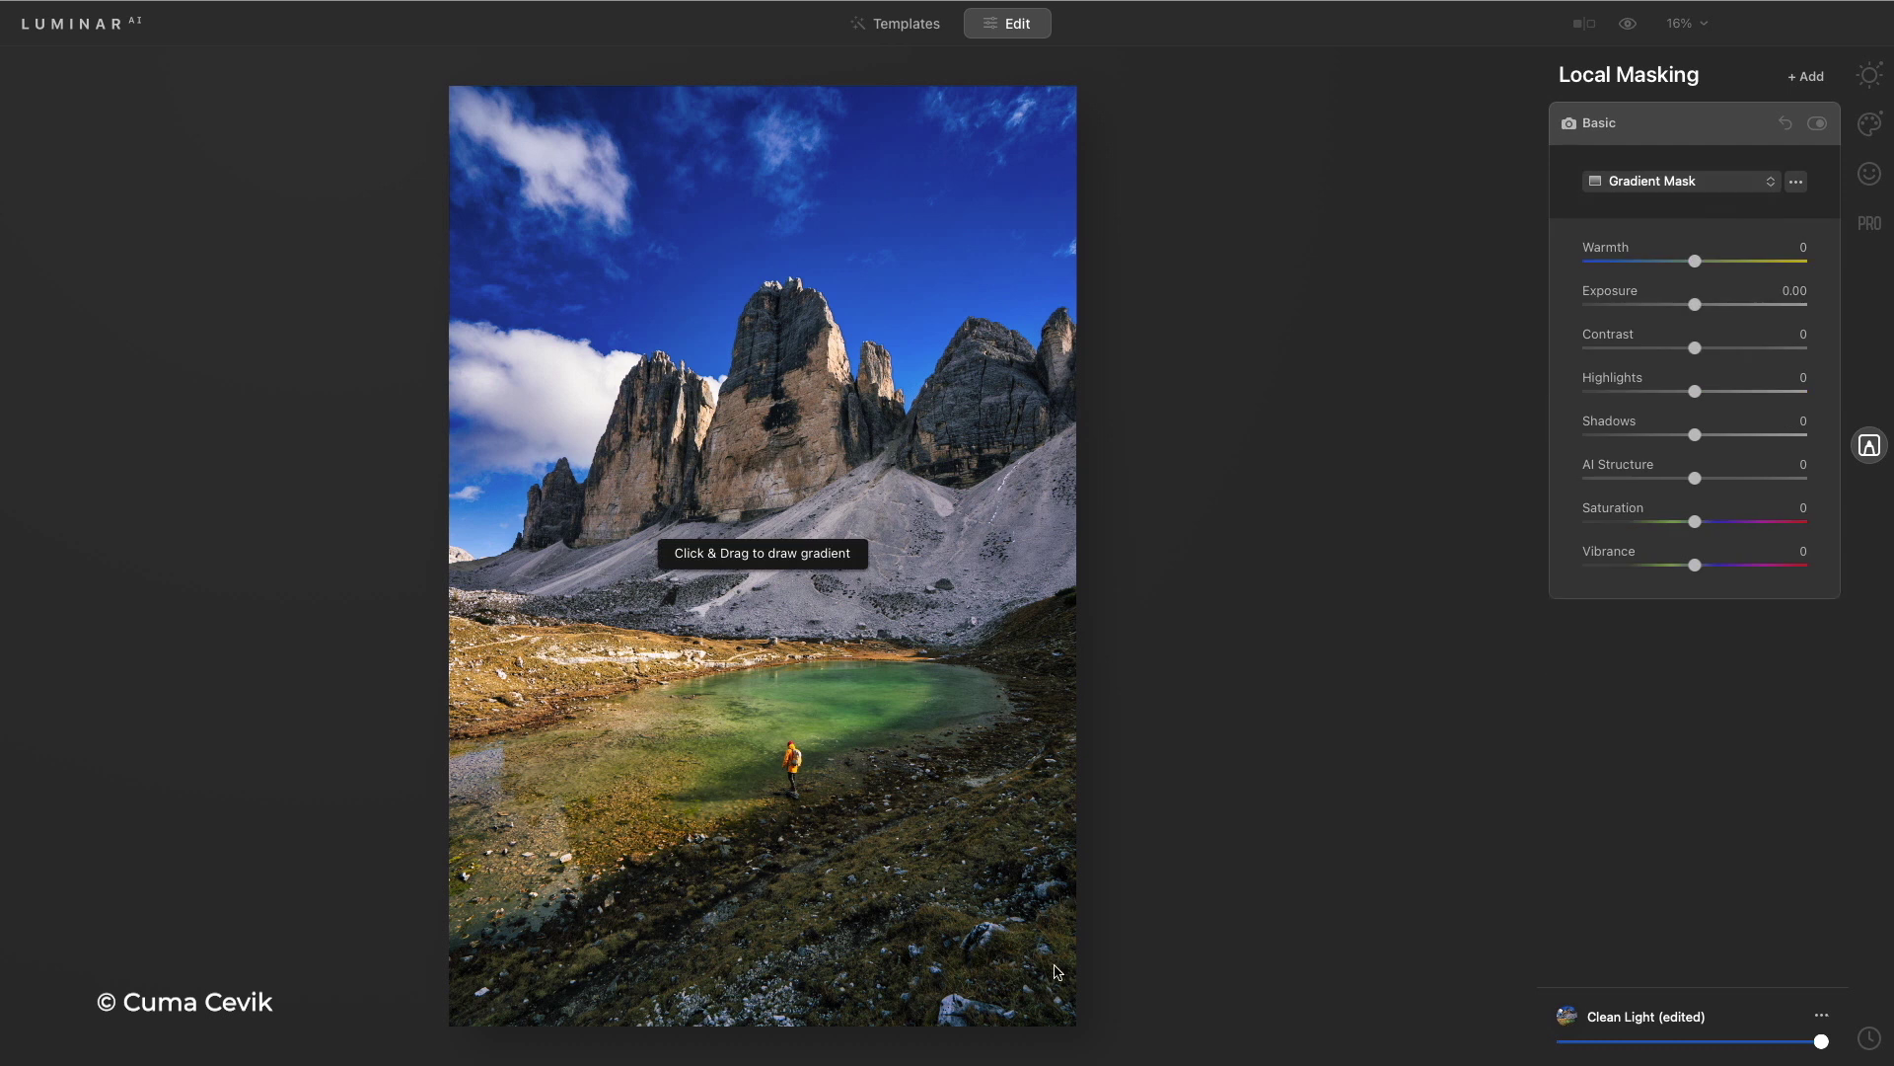
mouse_move(1049, 982)
mouse_down()
mouse_move(910, 846)
mouse_move(905, 795)
mouse_move(868, 750)
mouse_move(868, 690)
mouse_up()
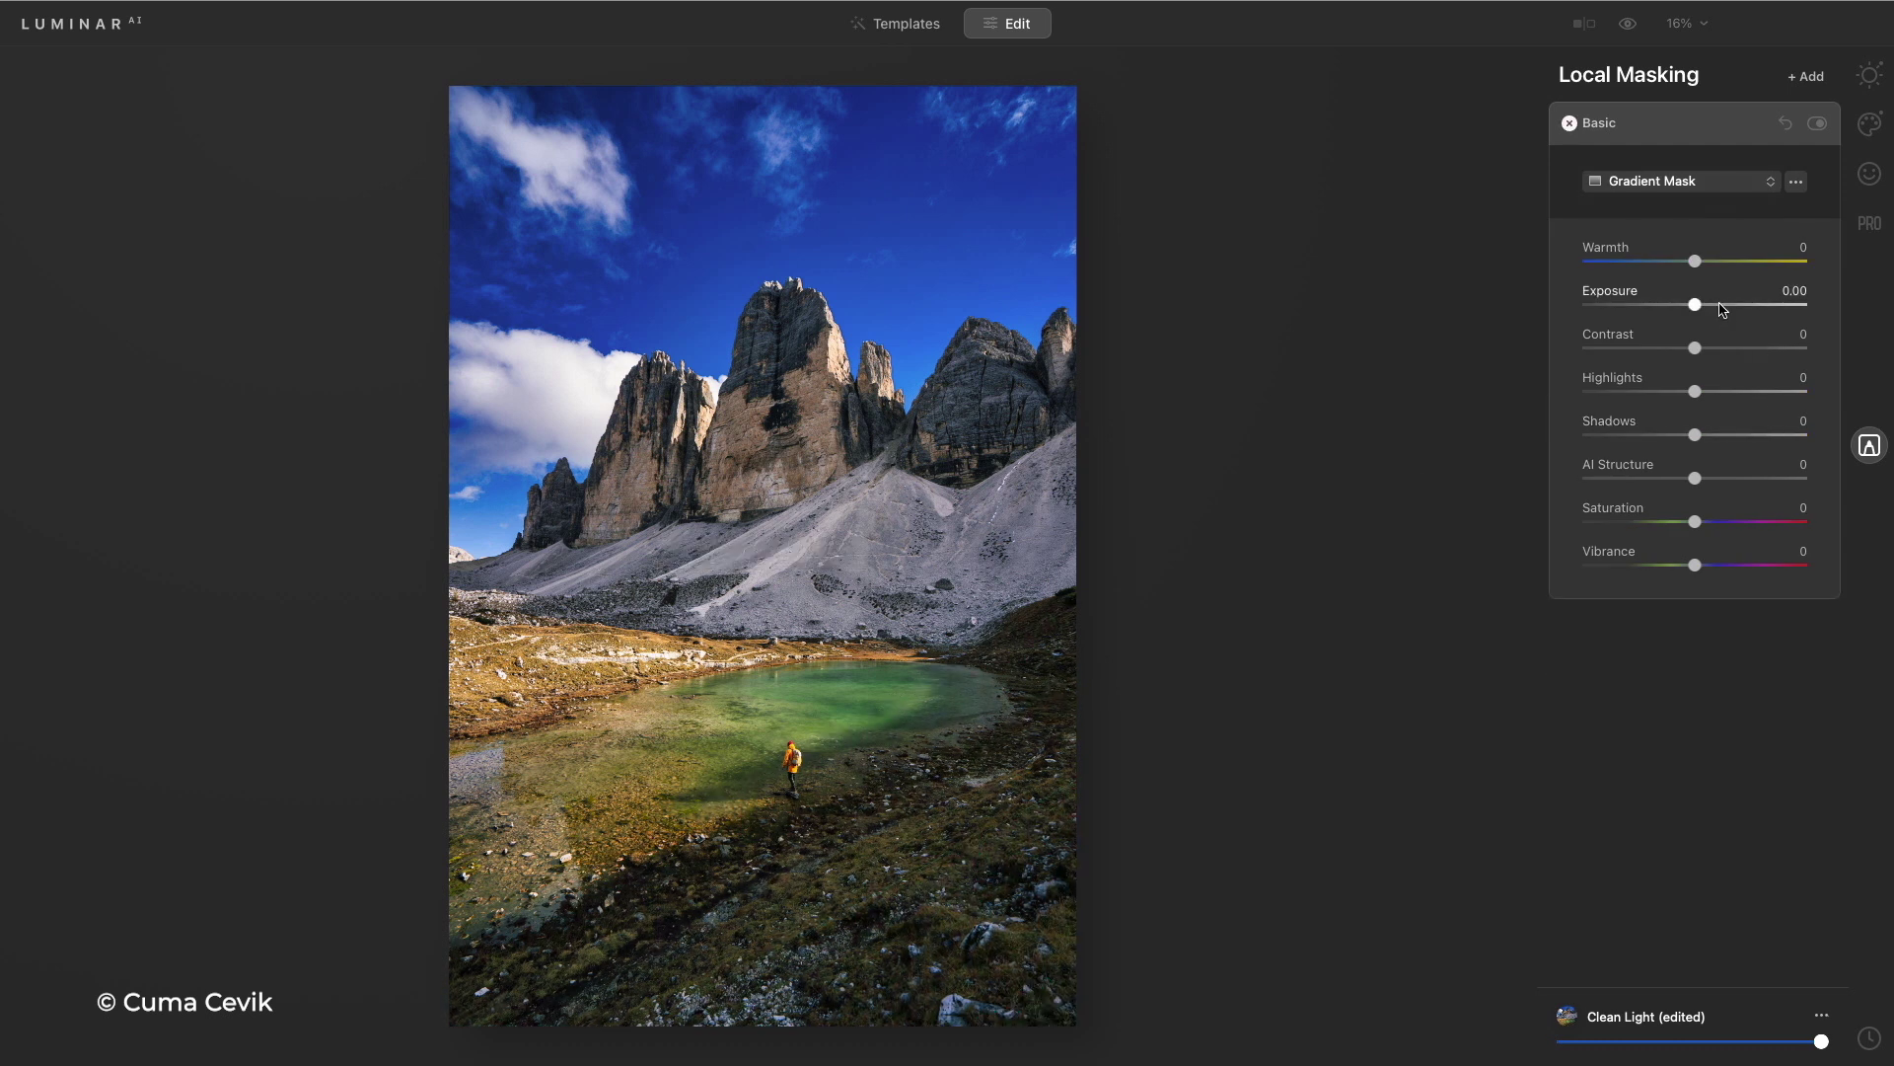
drag(1721, 308, 1742, 266)
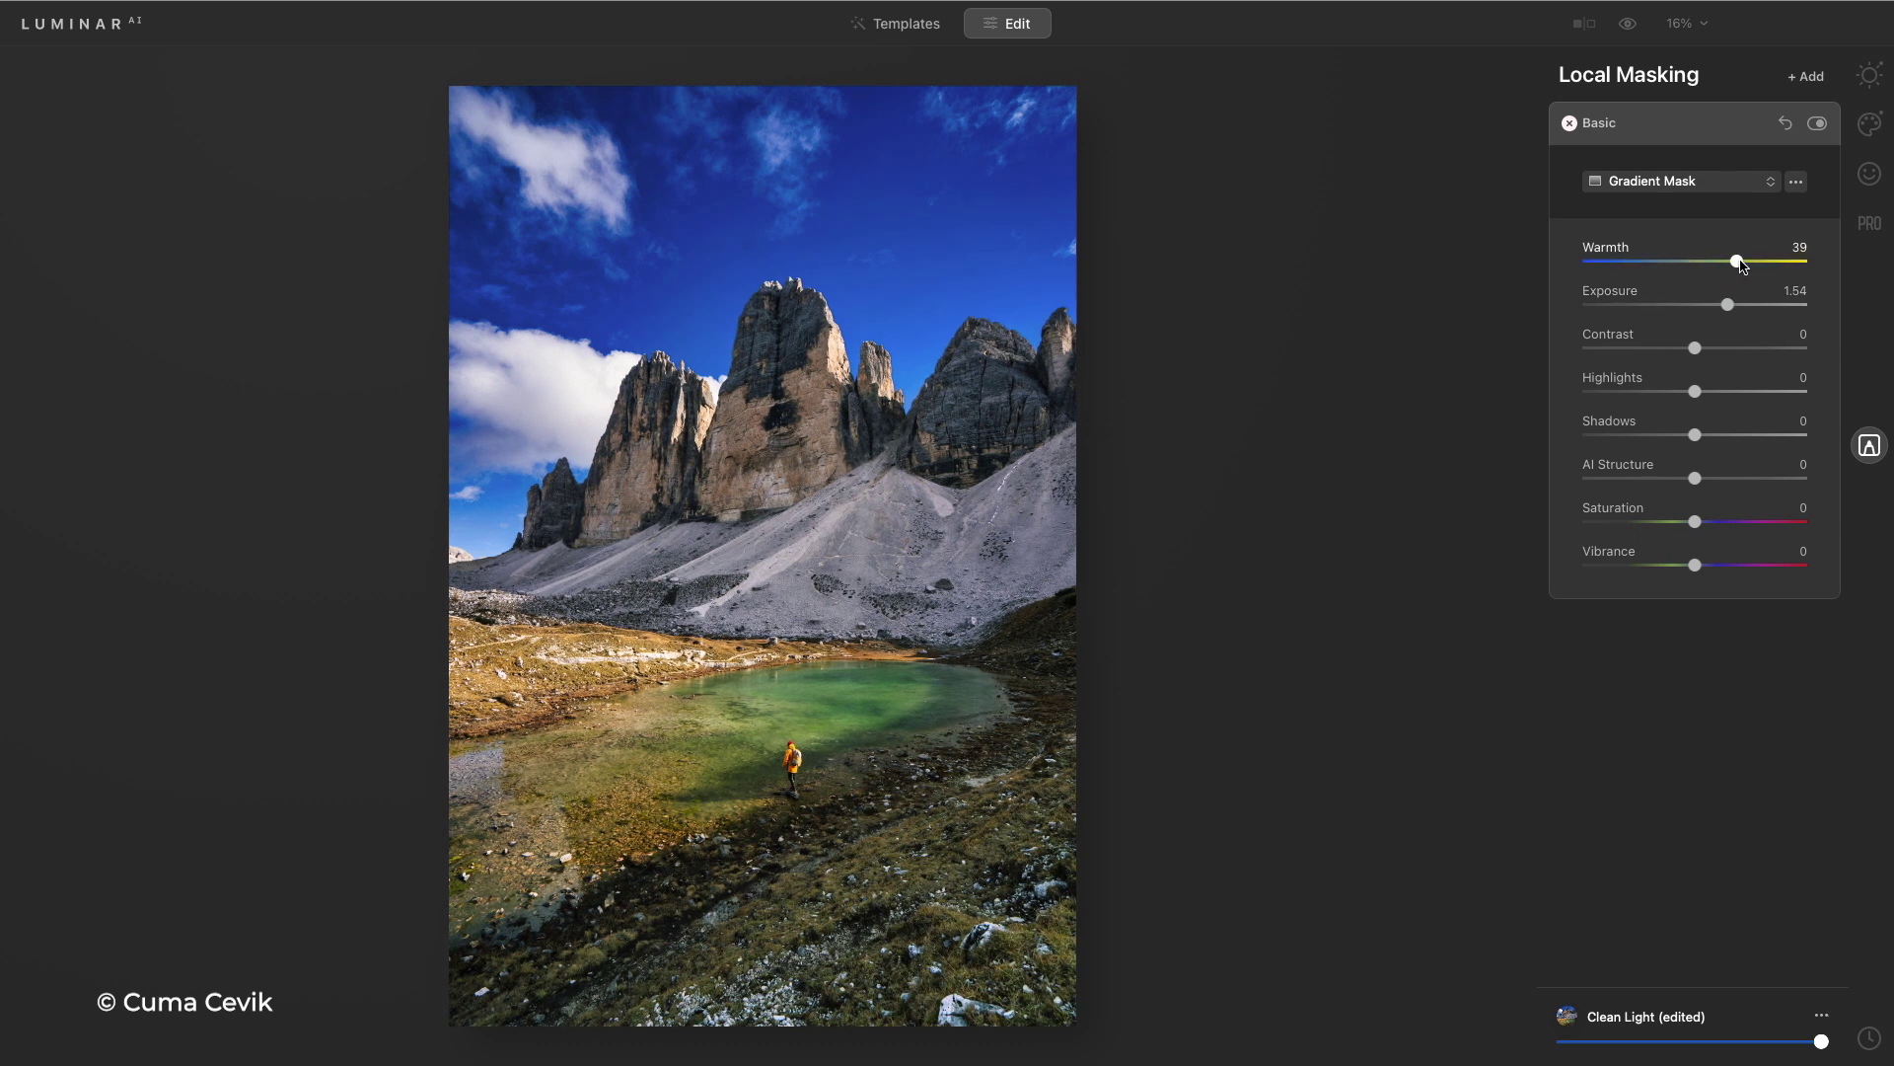
click(1874, 79)
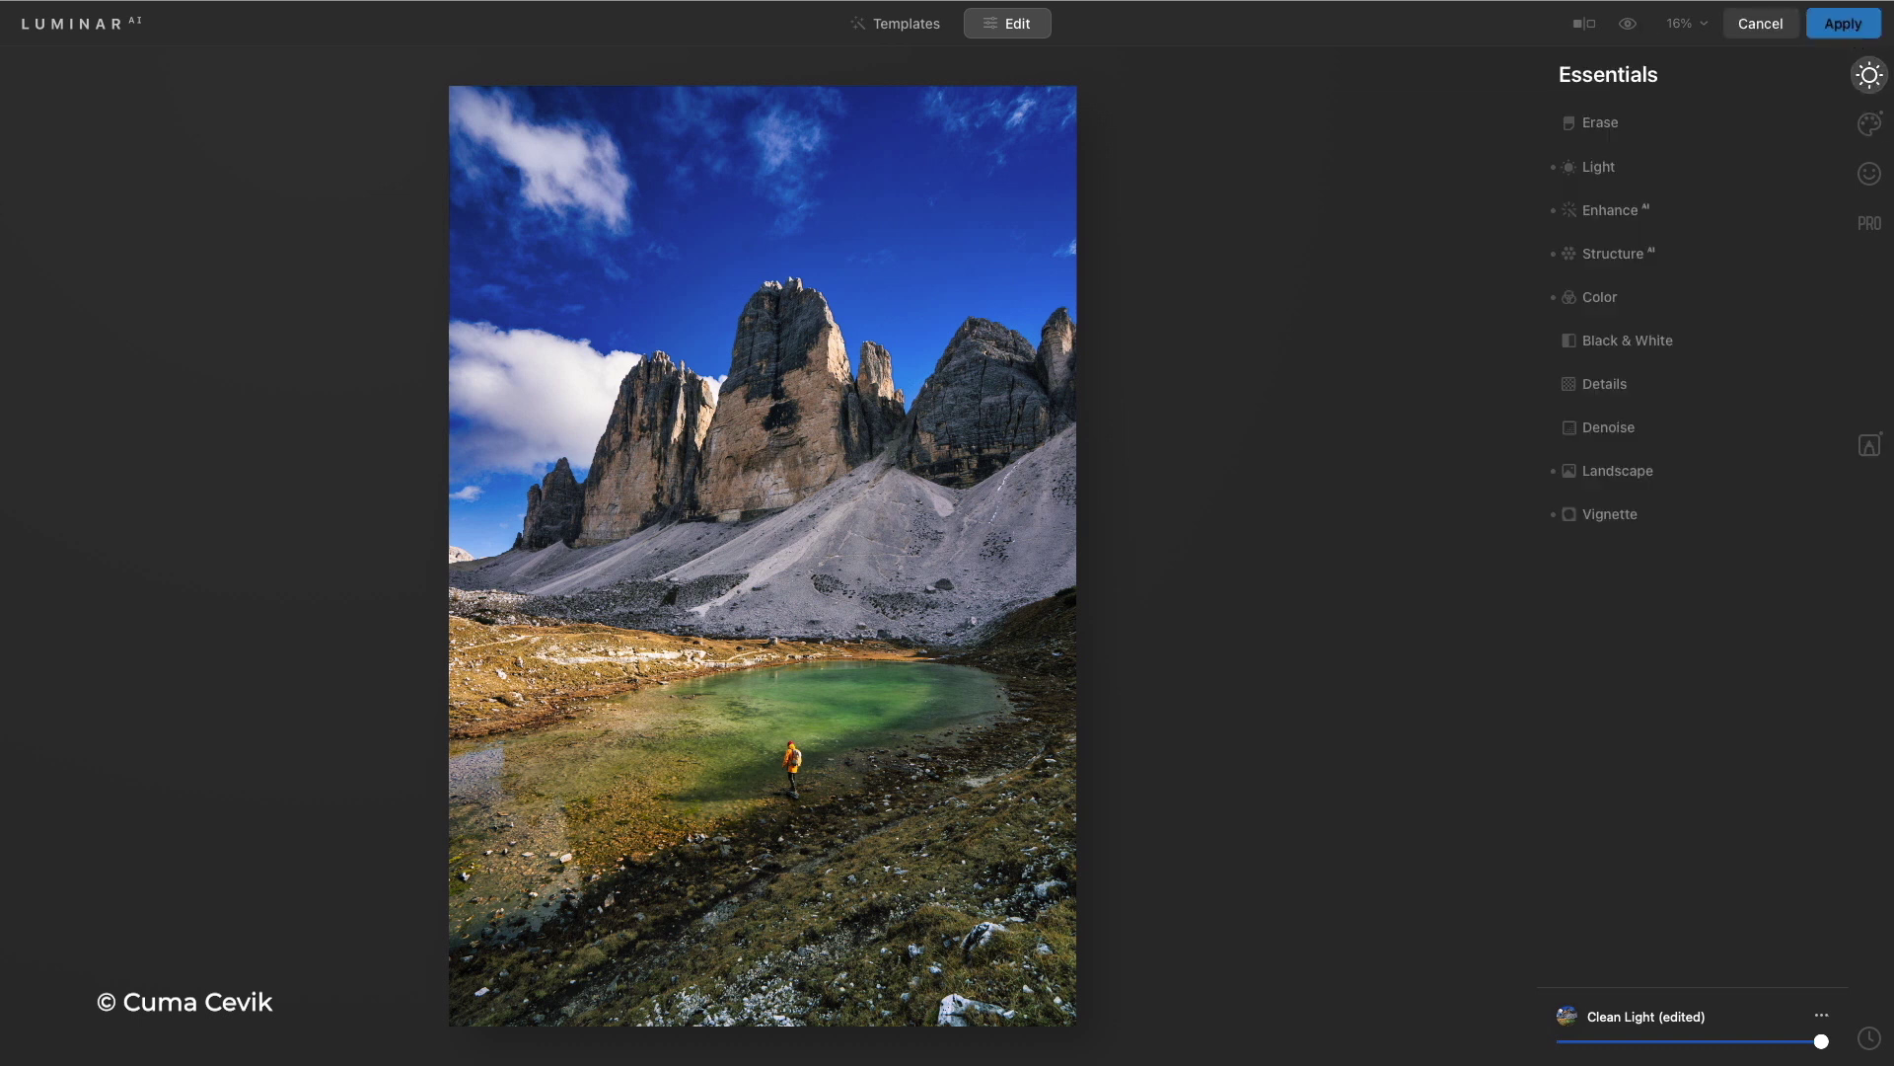
Apply the Luminar edit to Photoshop as a smart filter and toggle it to compare before and after
click(1844, 24)
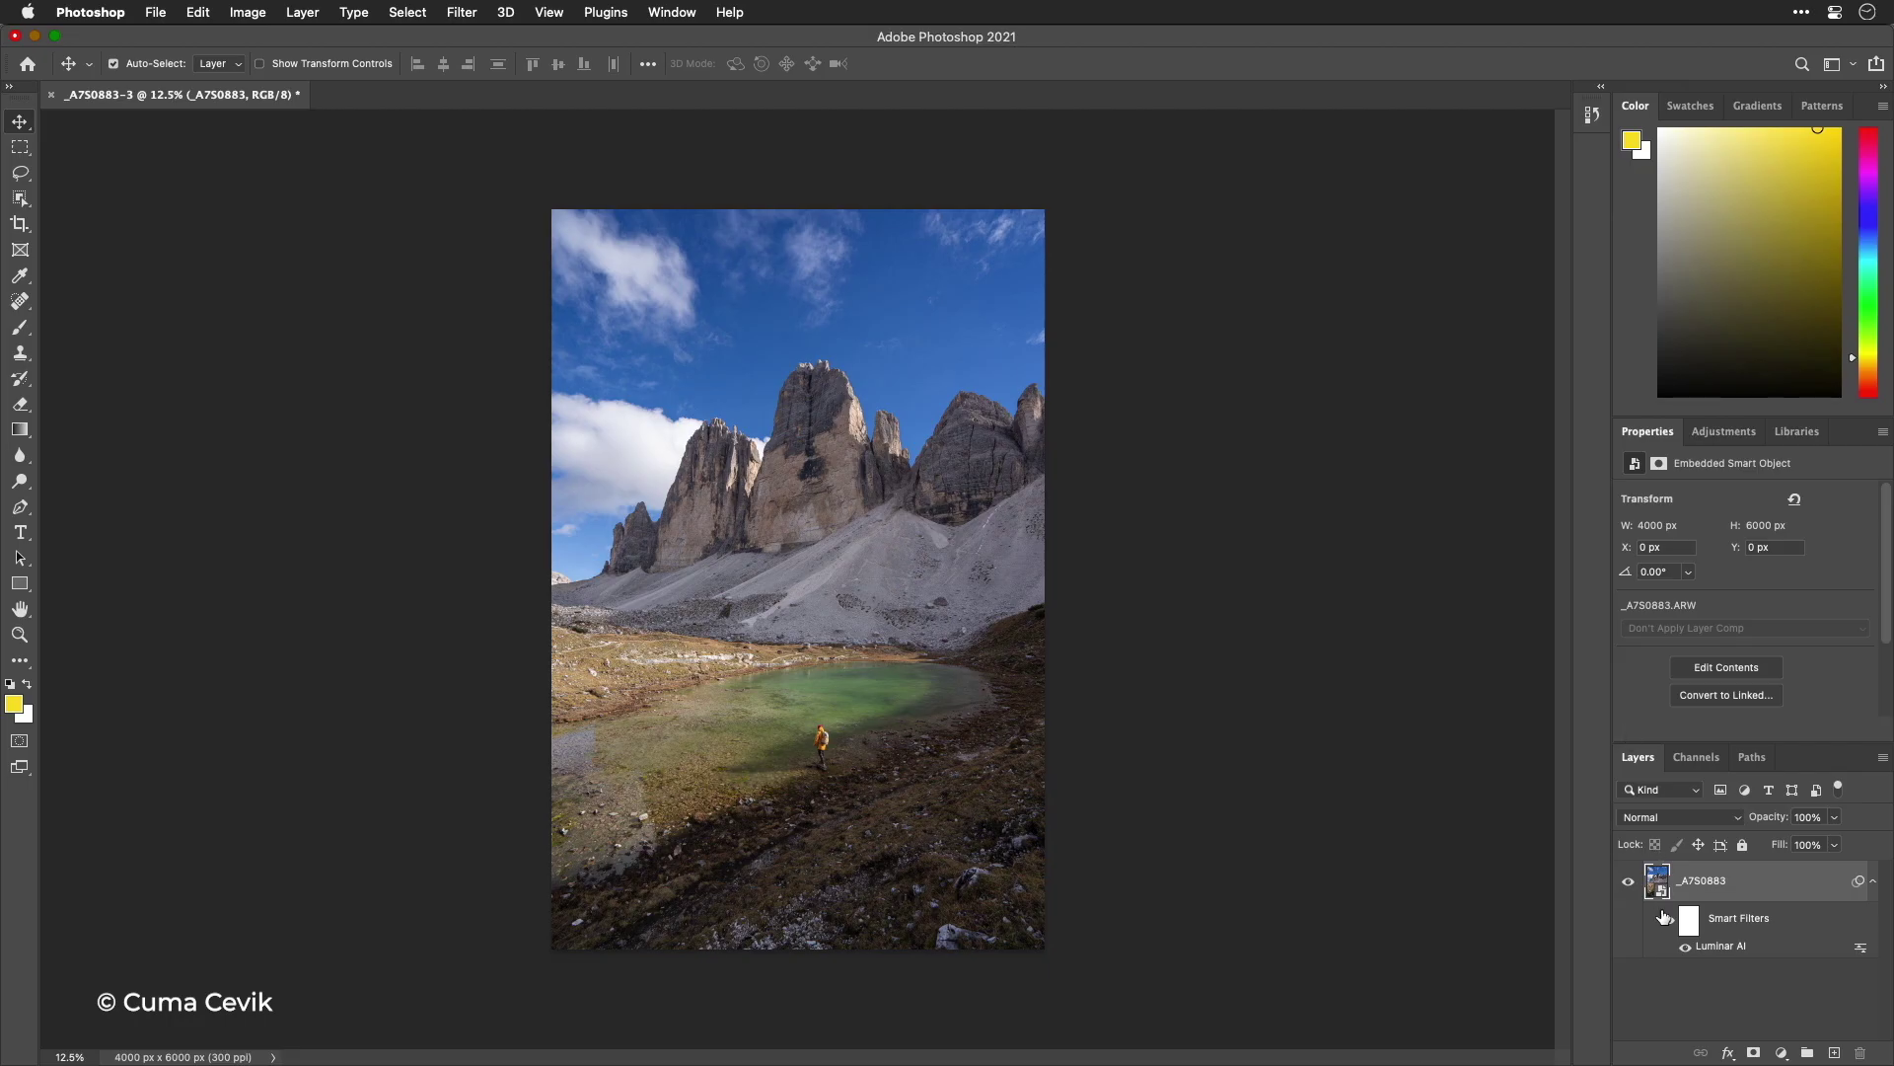
click(1668, 922)
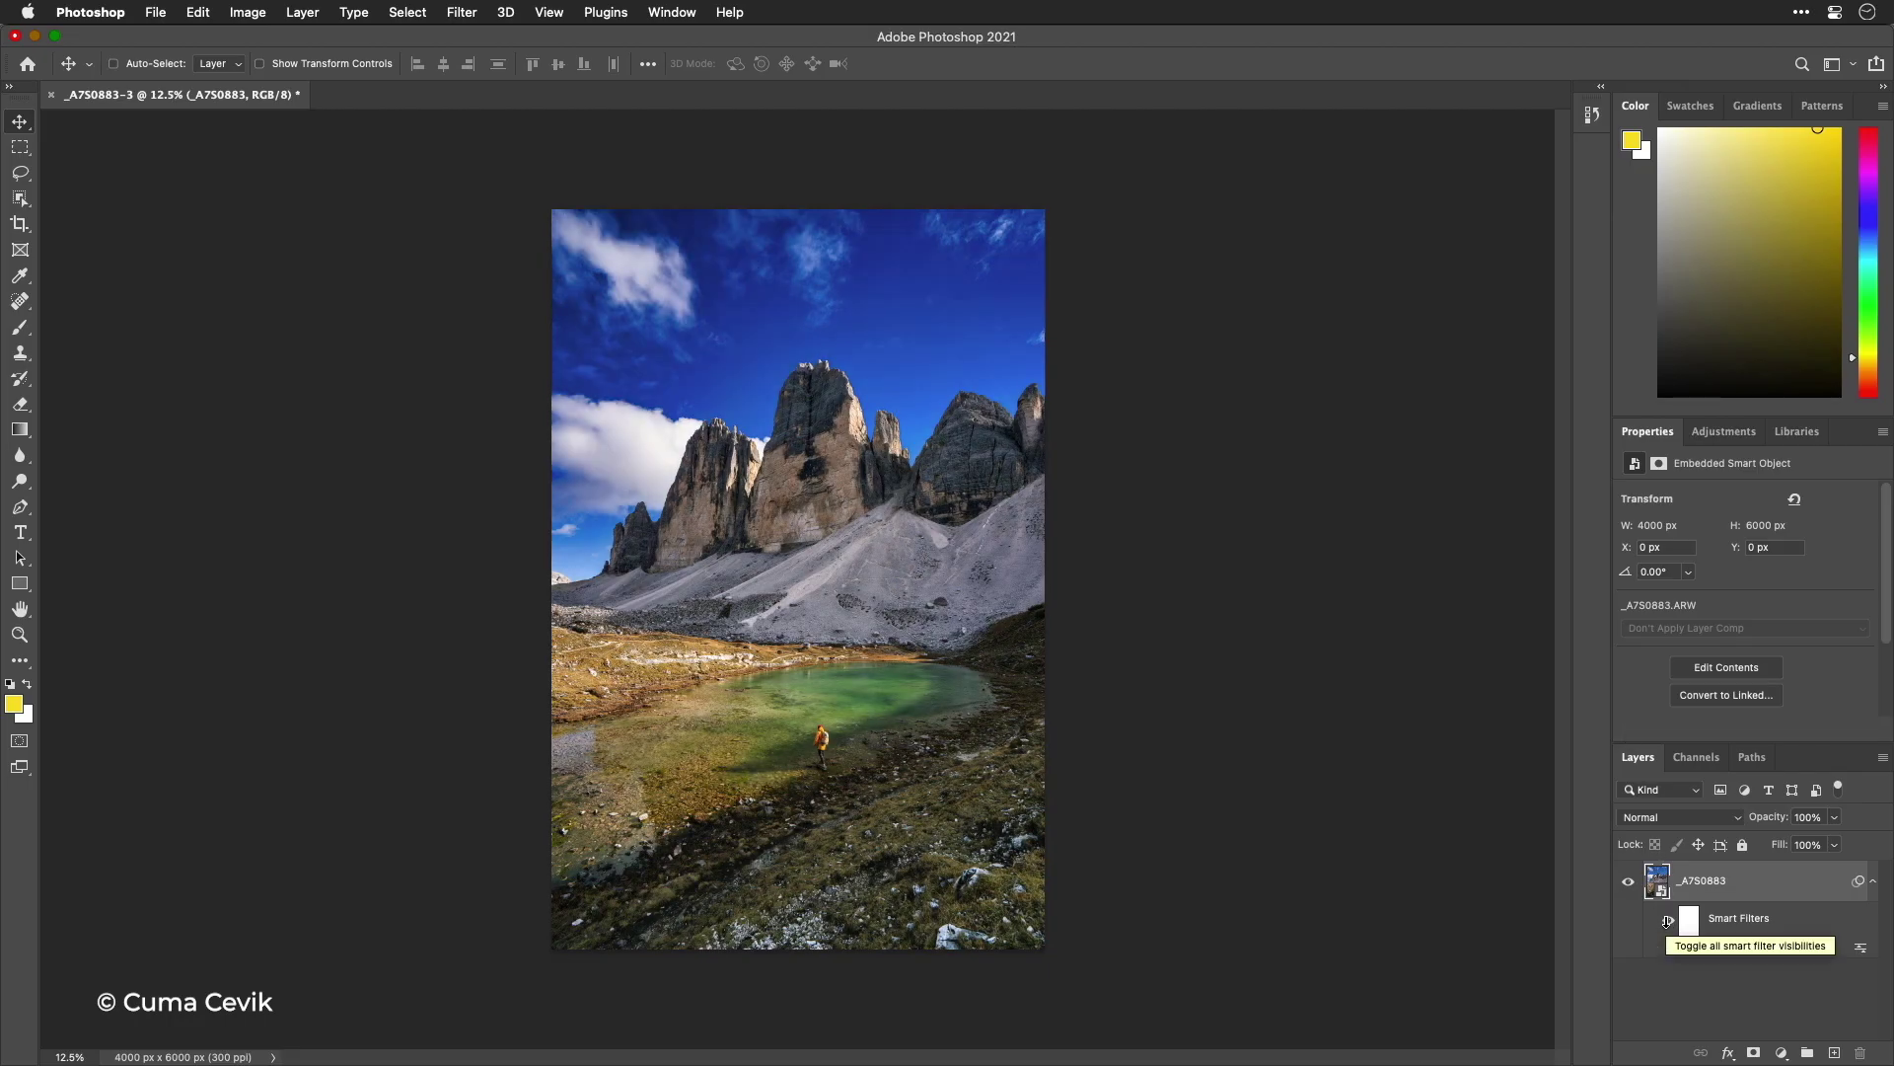
click(1667, 923)
click(1668, 922)
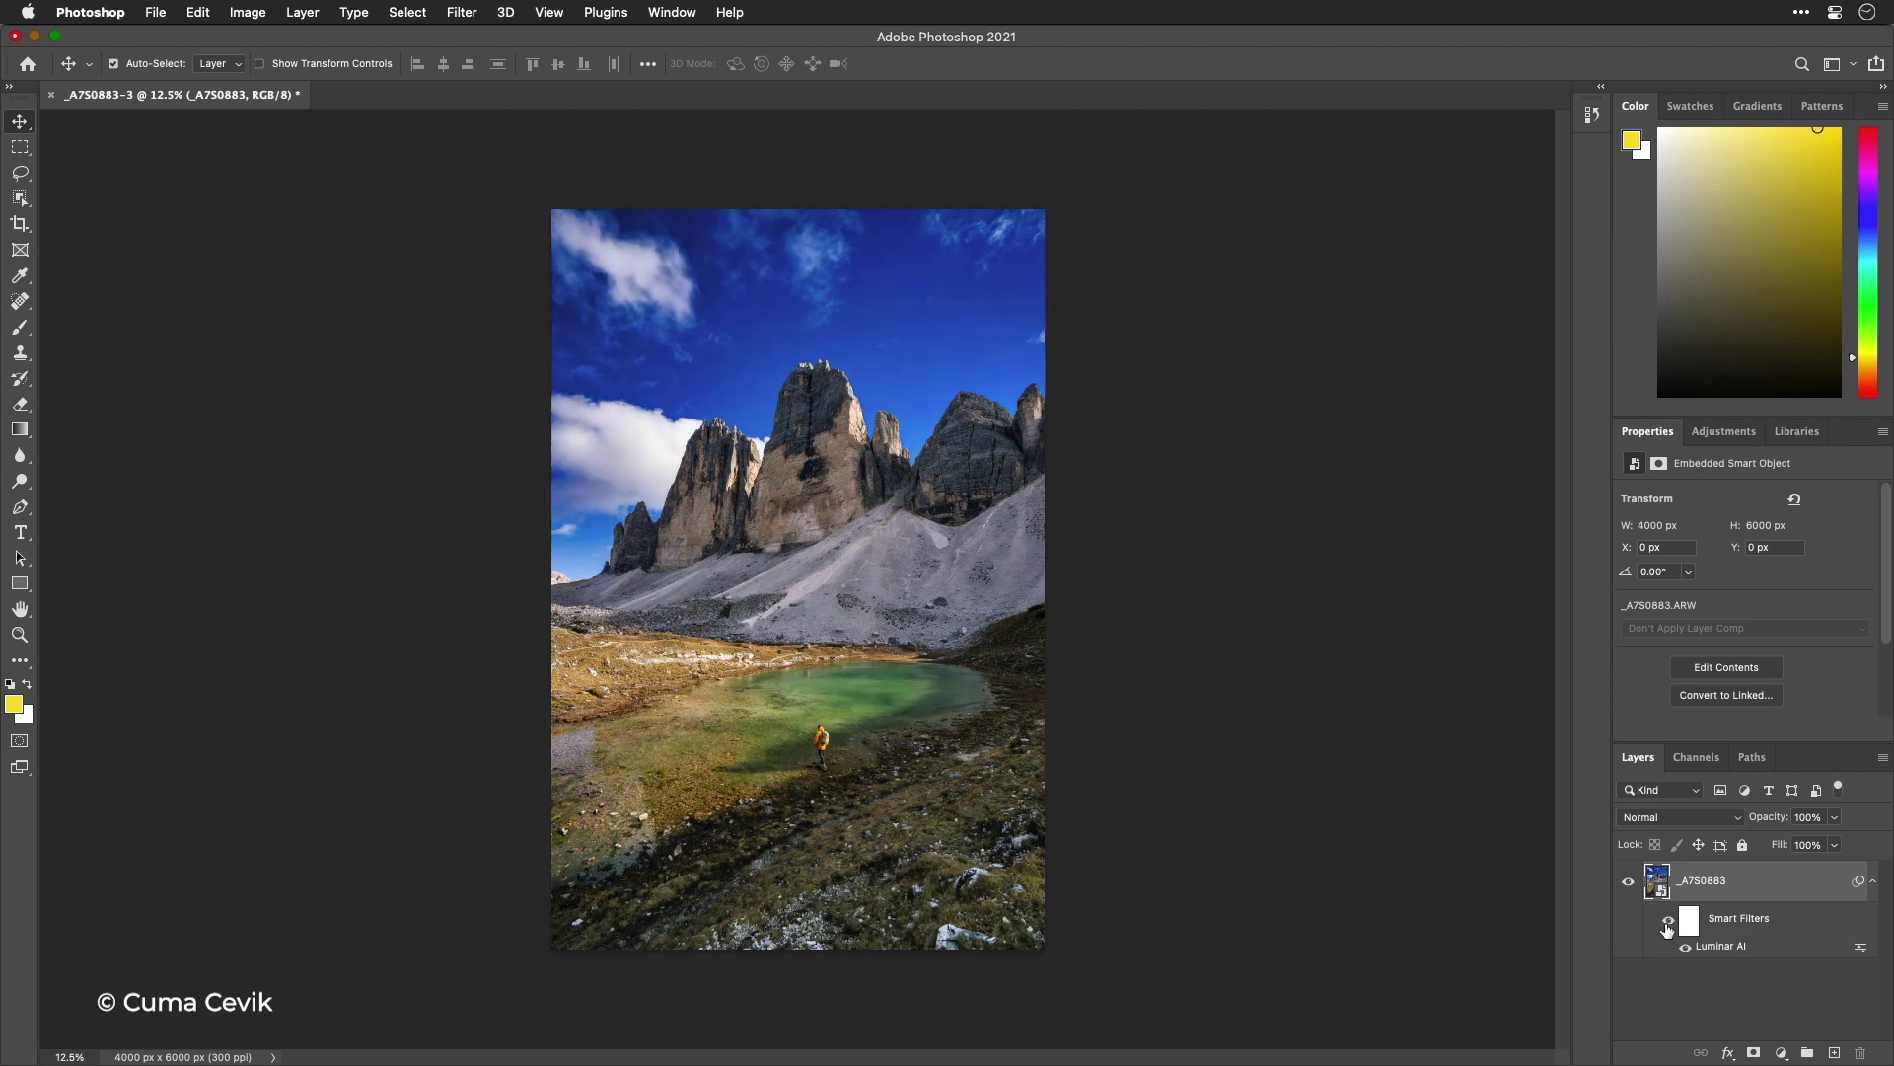
click(1668, 925)
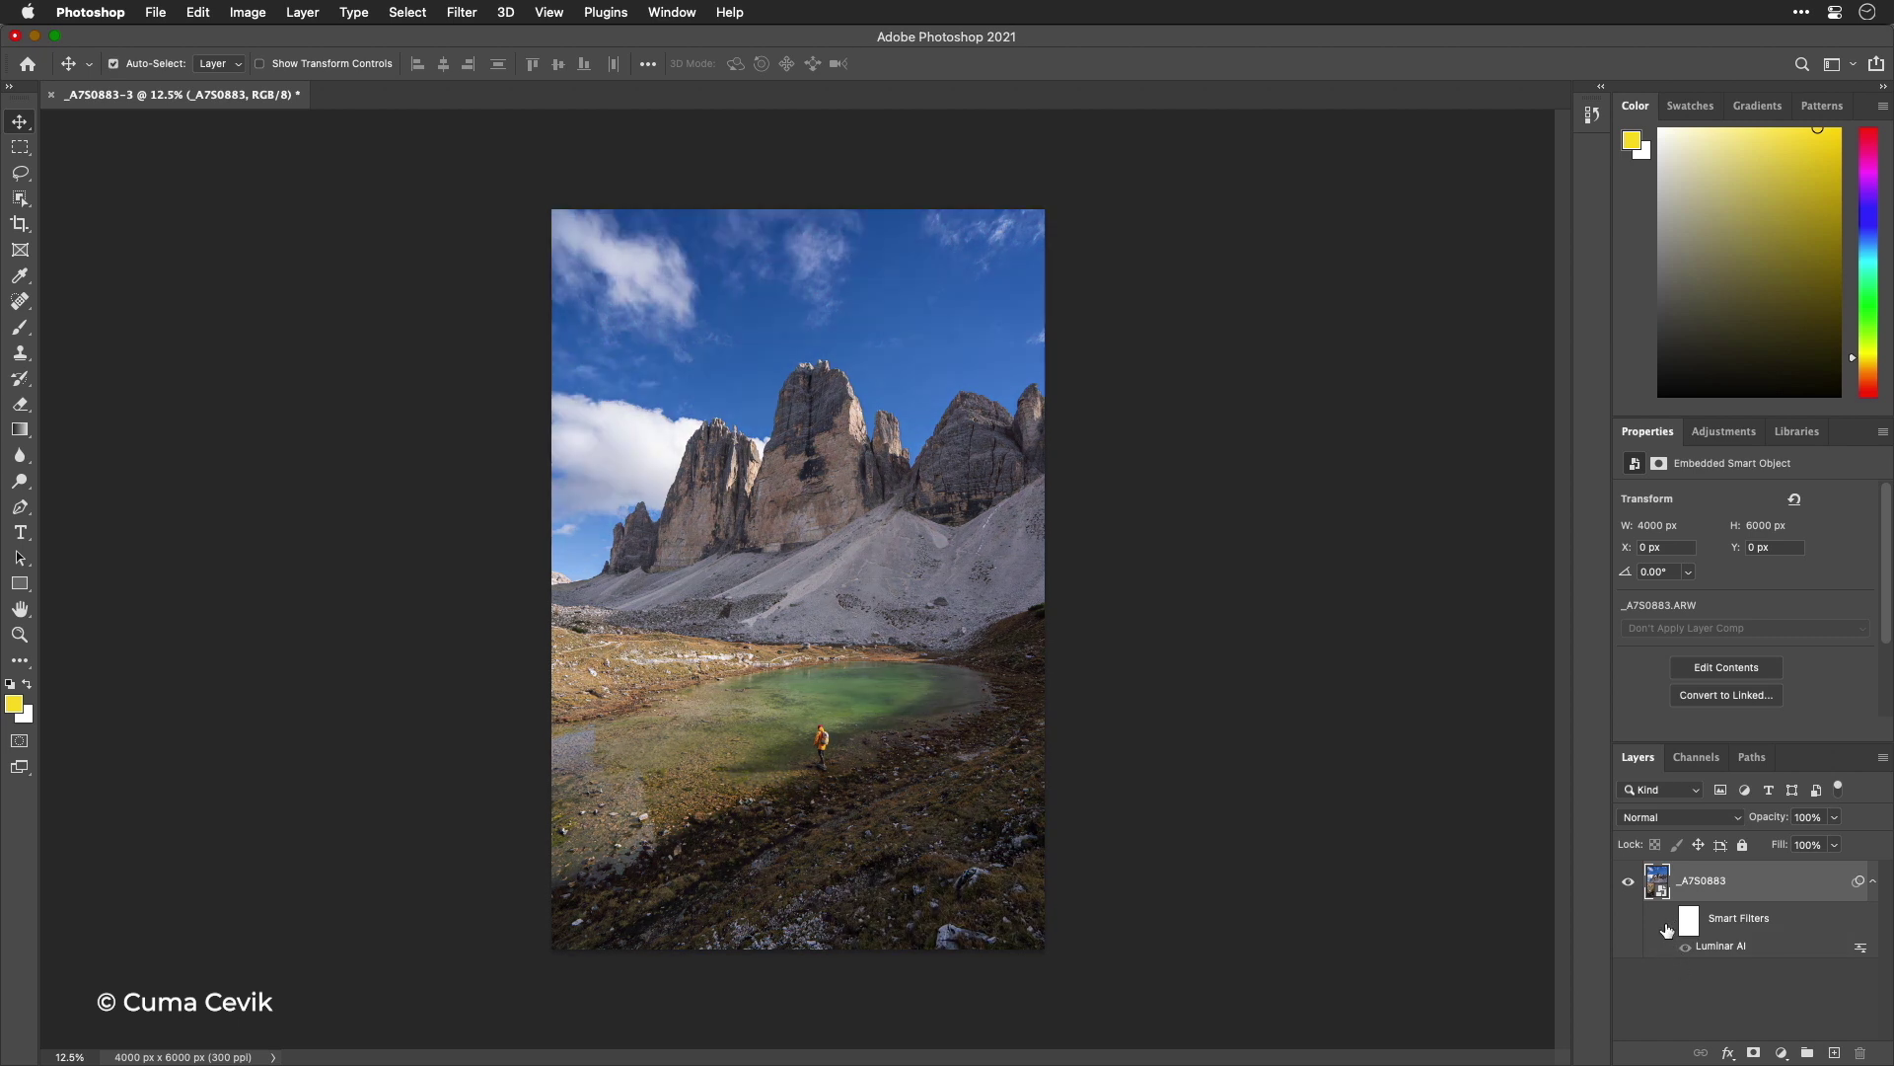
click(1667, 924)
click(1667, 924)
click(1667, 925)
Open IMG_5205.CR2 from the 03_Portraits shoot folder, zoom to 100% and enter Edit
key(super)
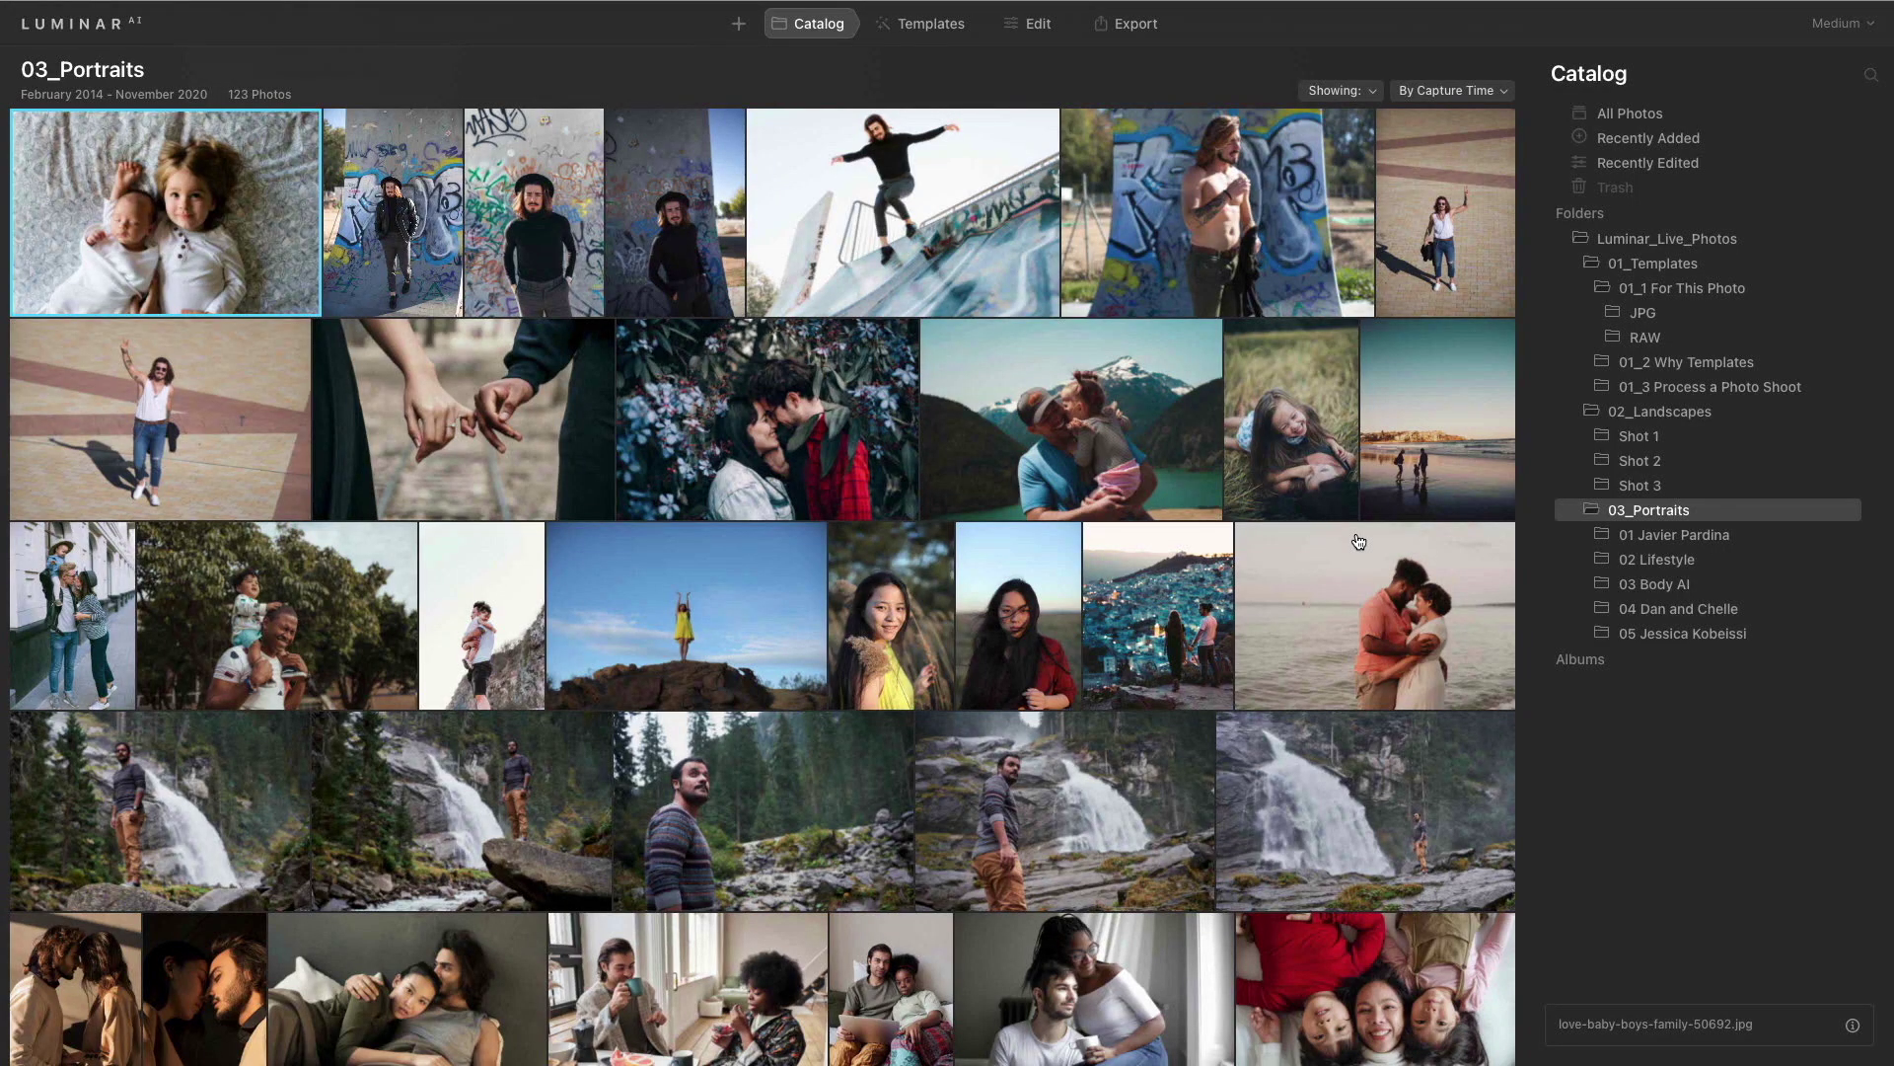
click(1725, 640)
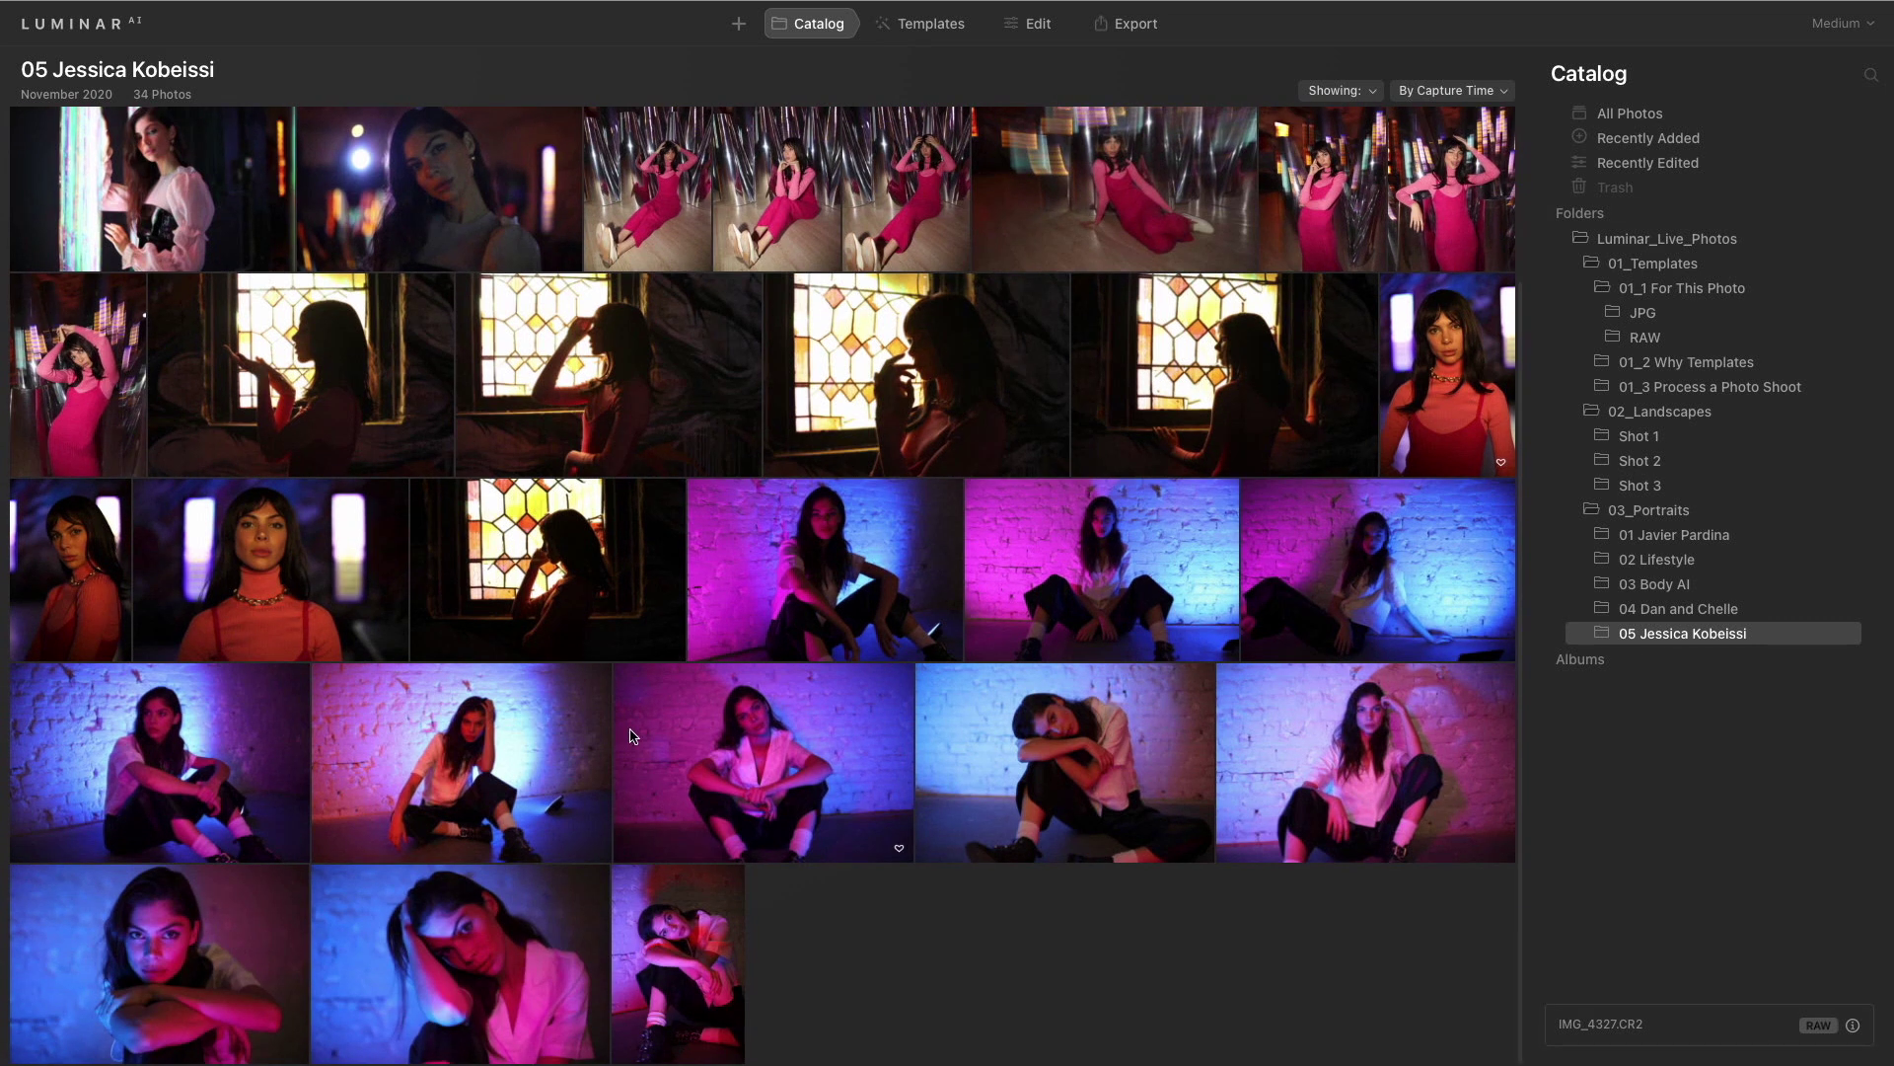
double_click(184, 957)
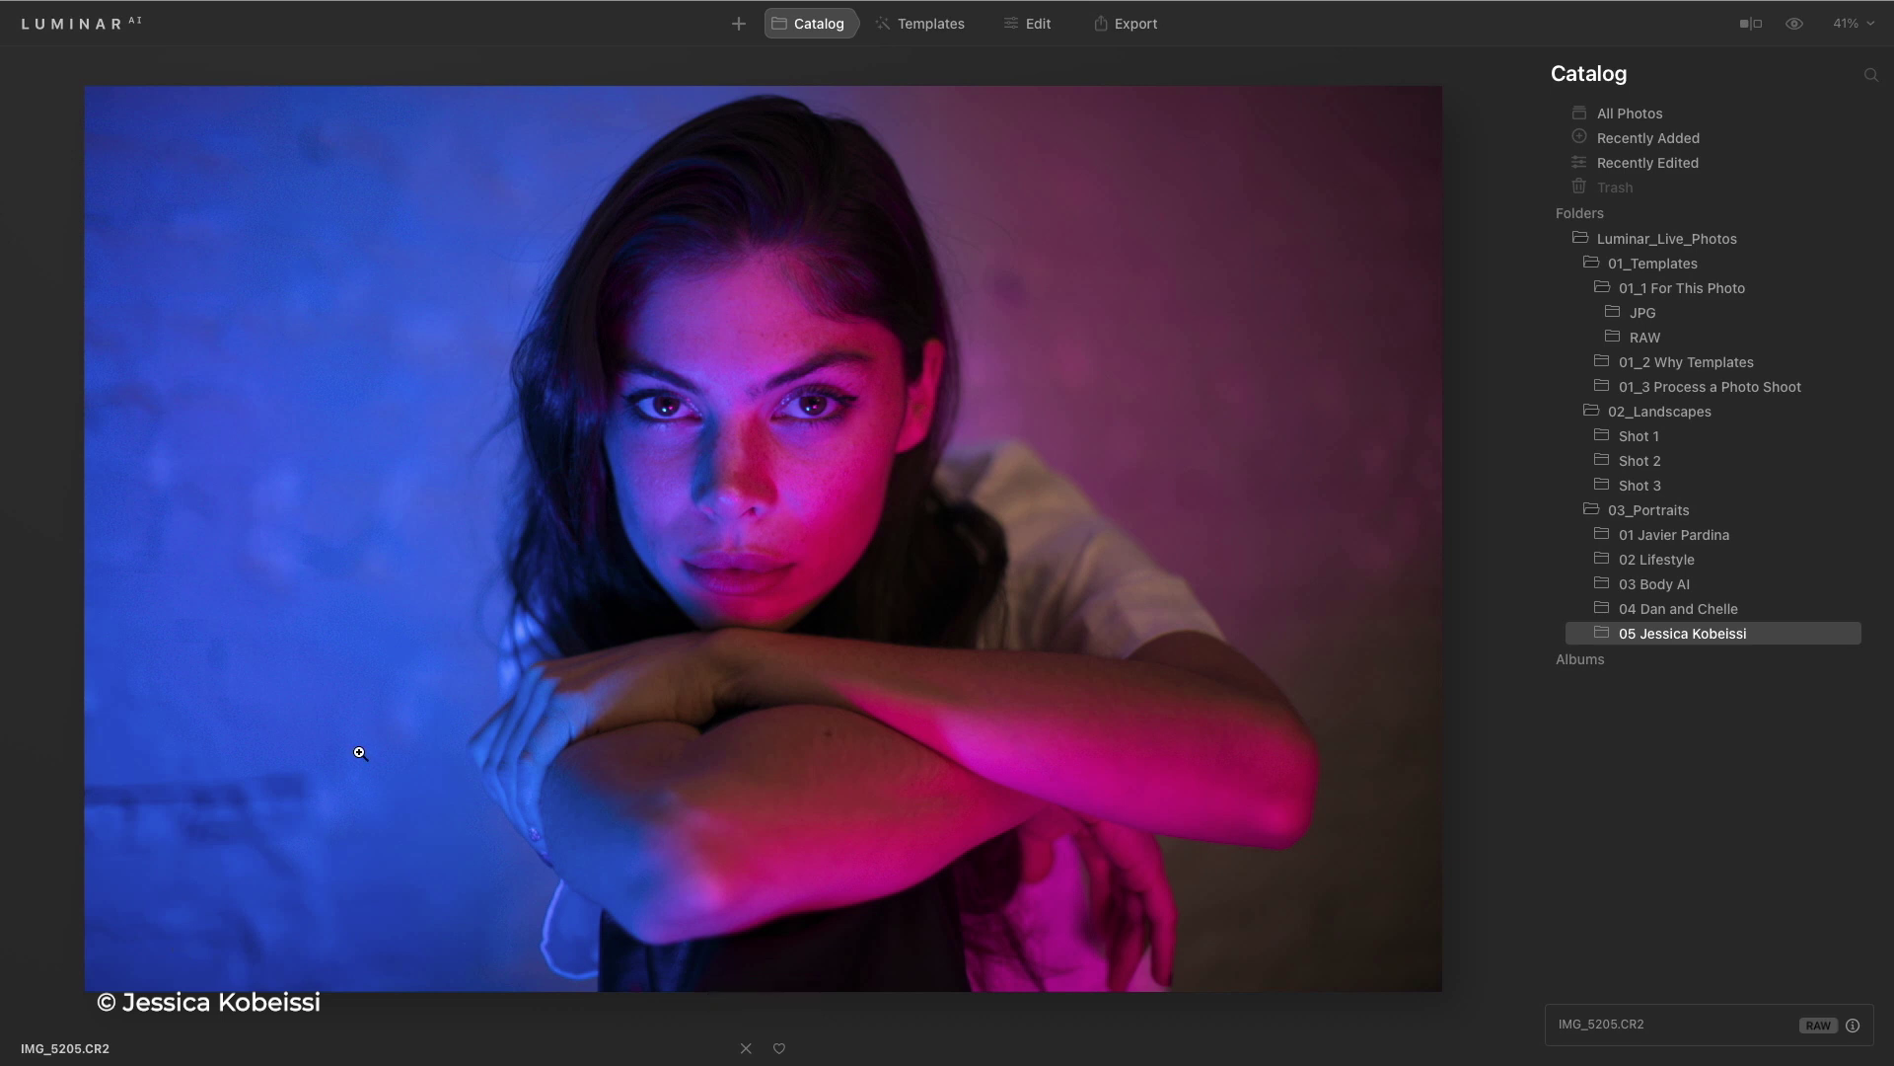
click(781, 454)
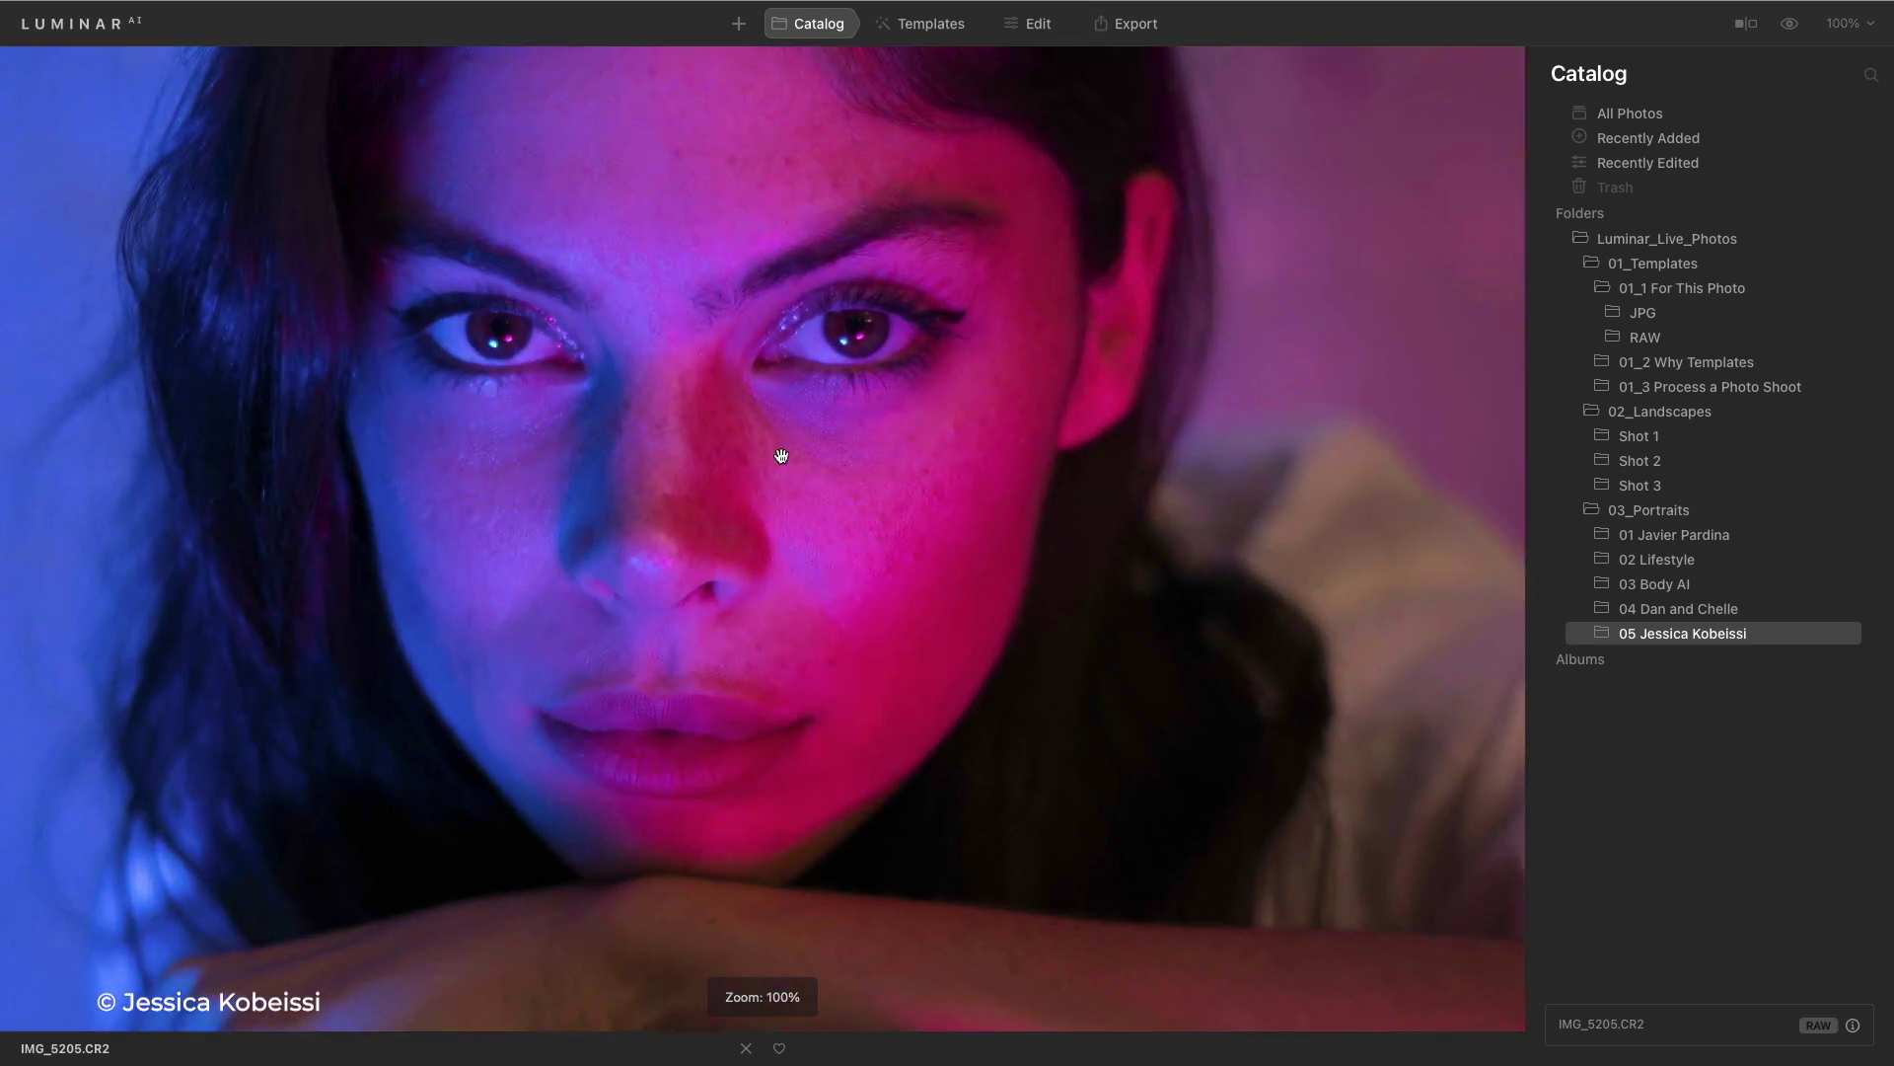
click(1049, 24)
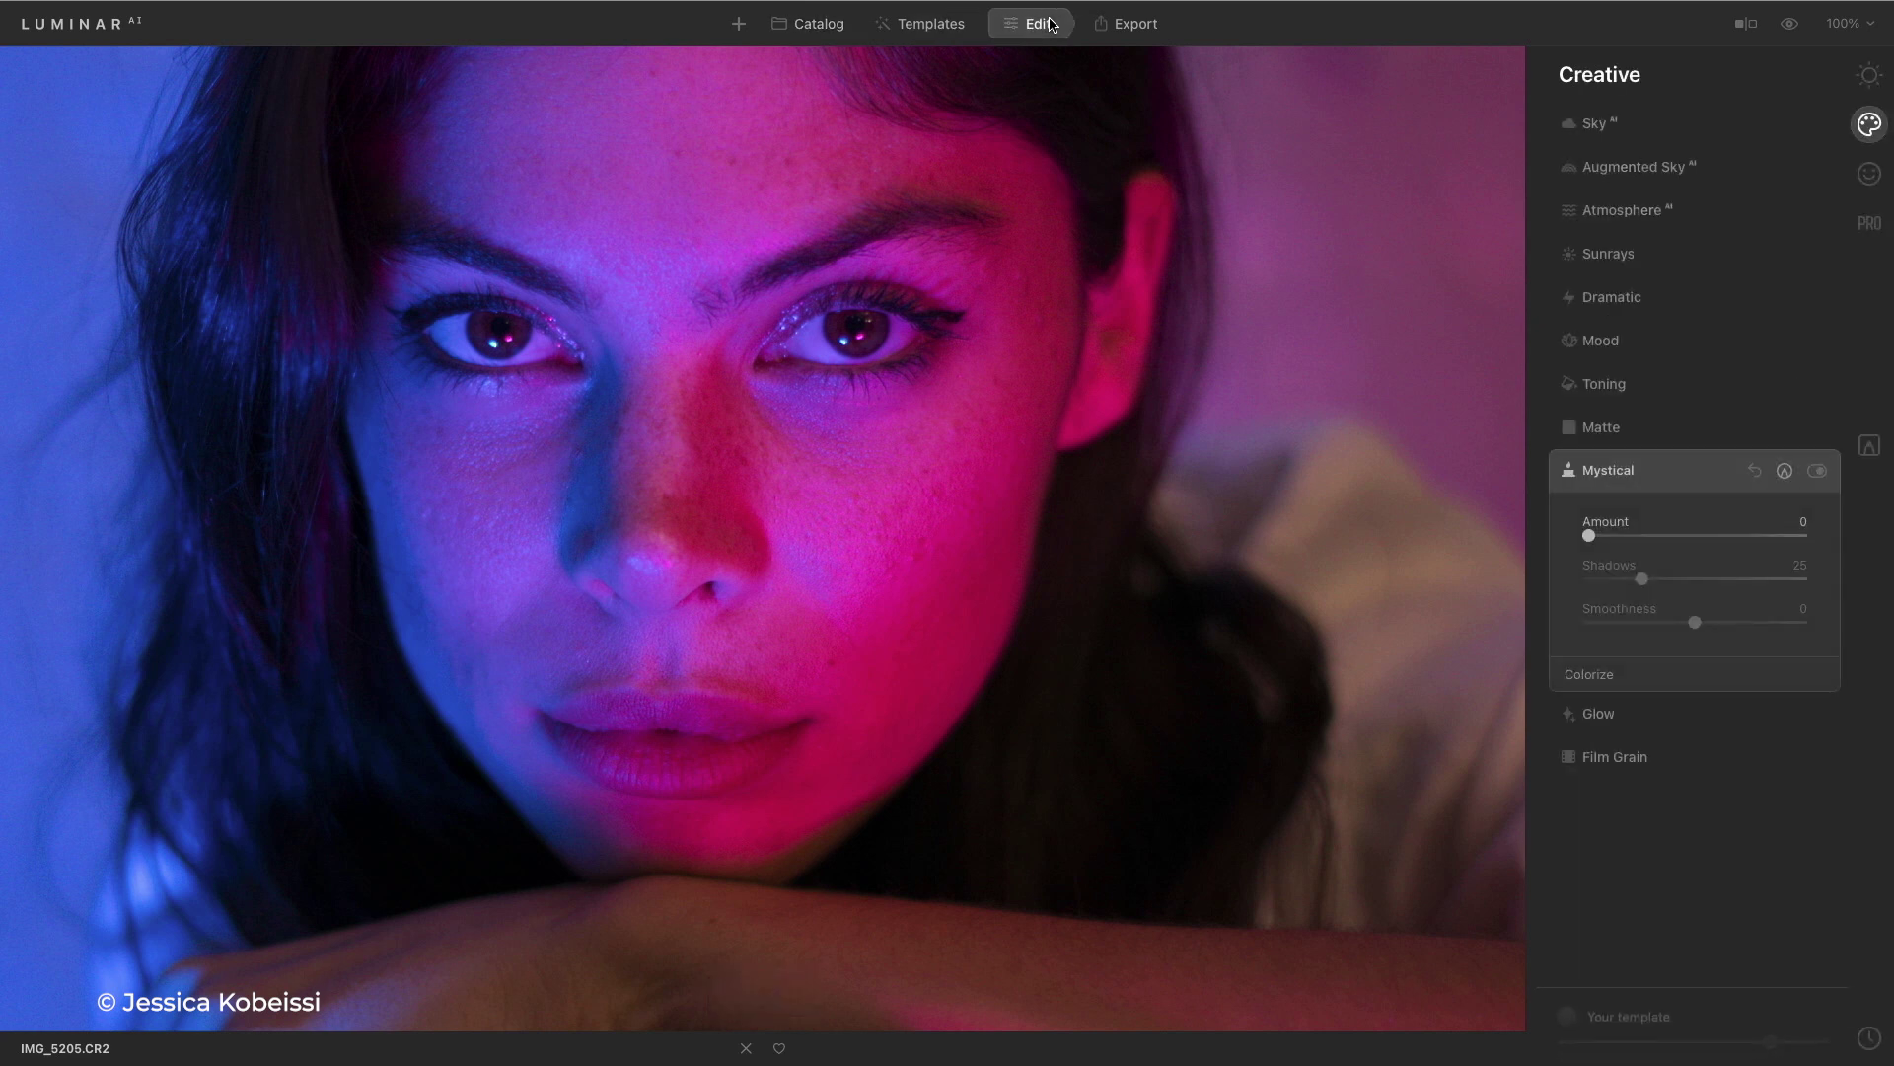
In Face AI, raise Face Light, Eye Whitening 35, Iris Flare 79, Eye Enhancer 77, Dark Circles Removal 59
click(1871, 175)
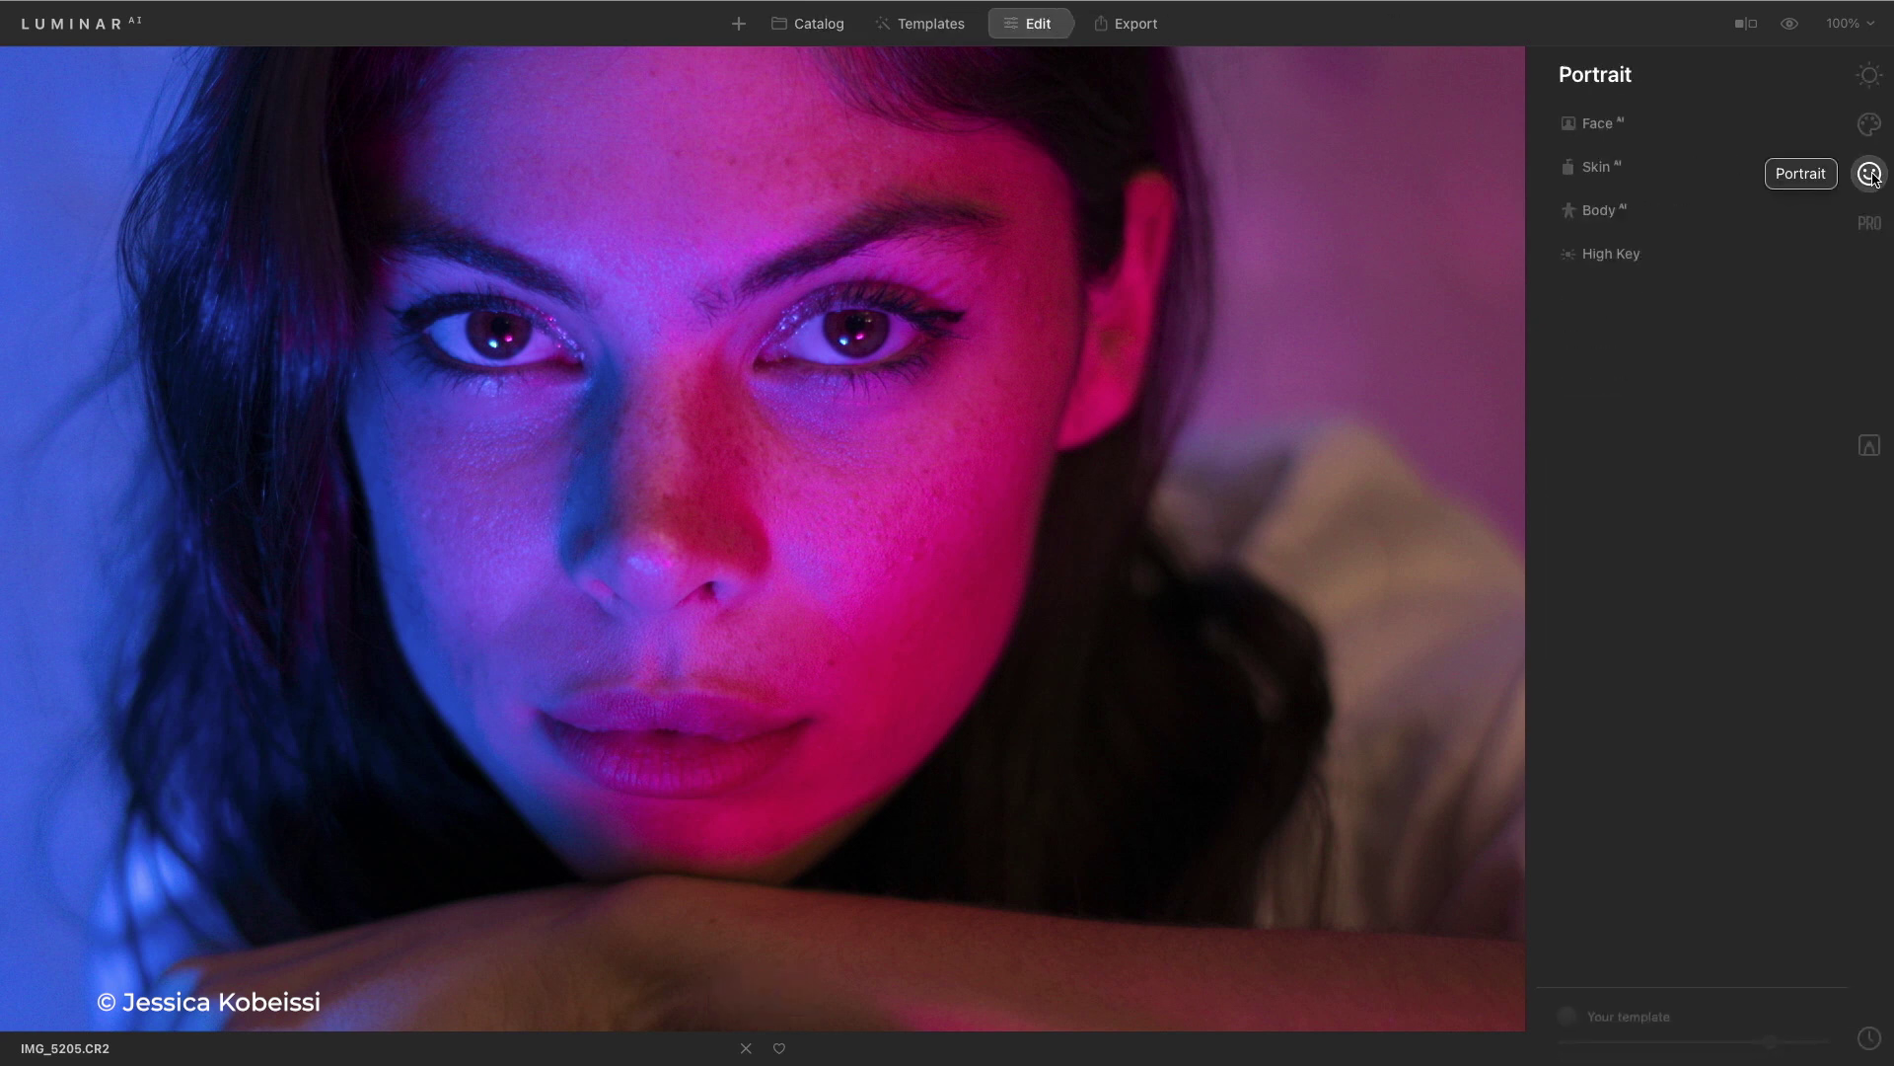
click(1730, 123)
drag(1589, 187, 1660, 193)
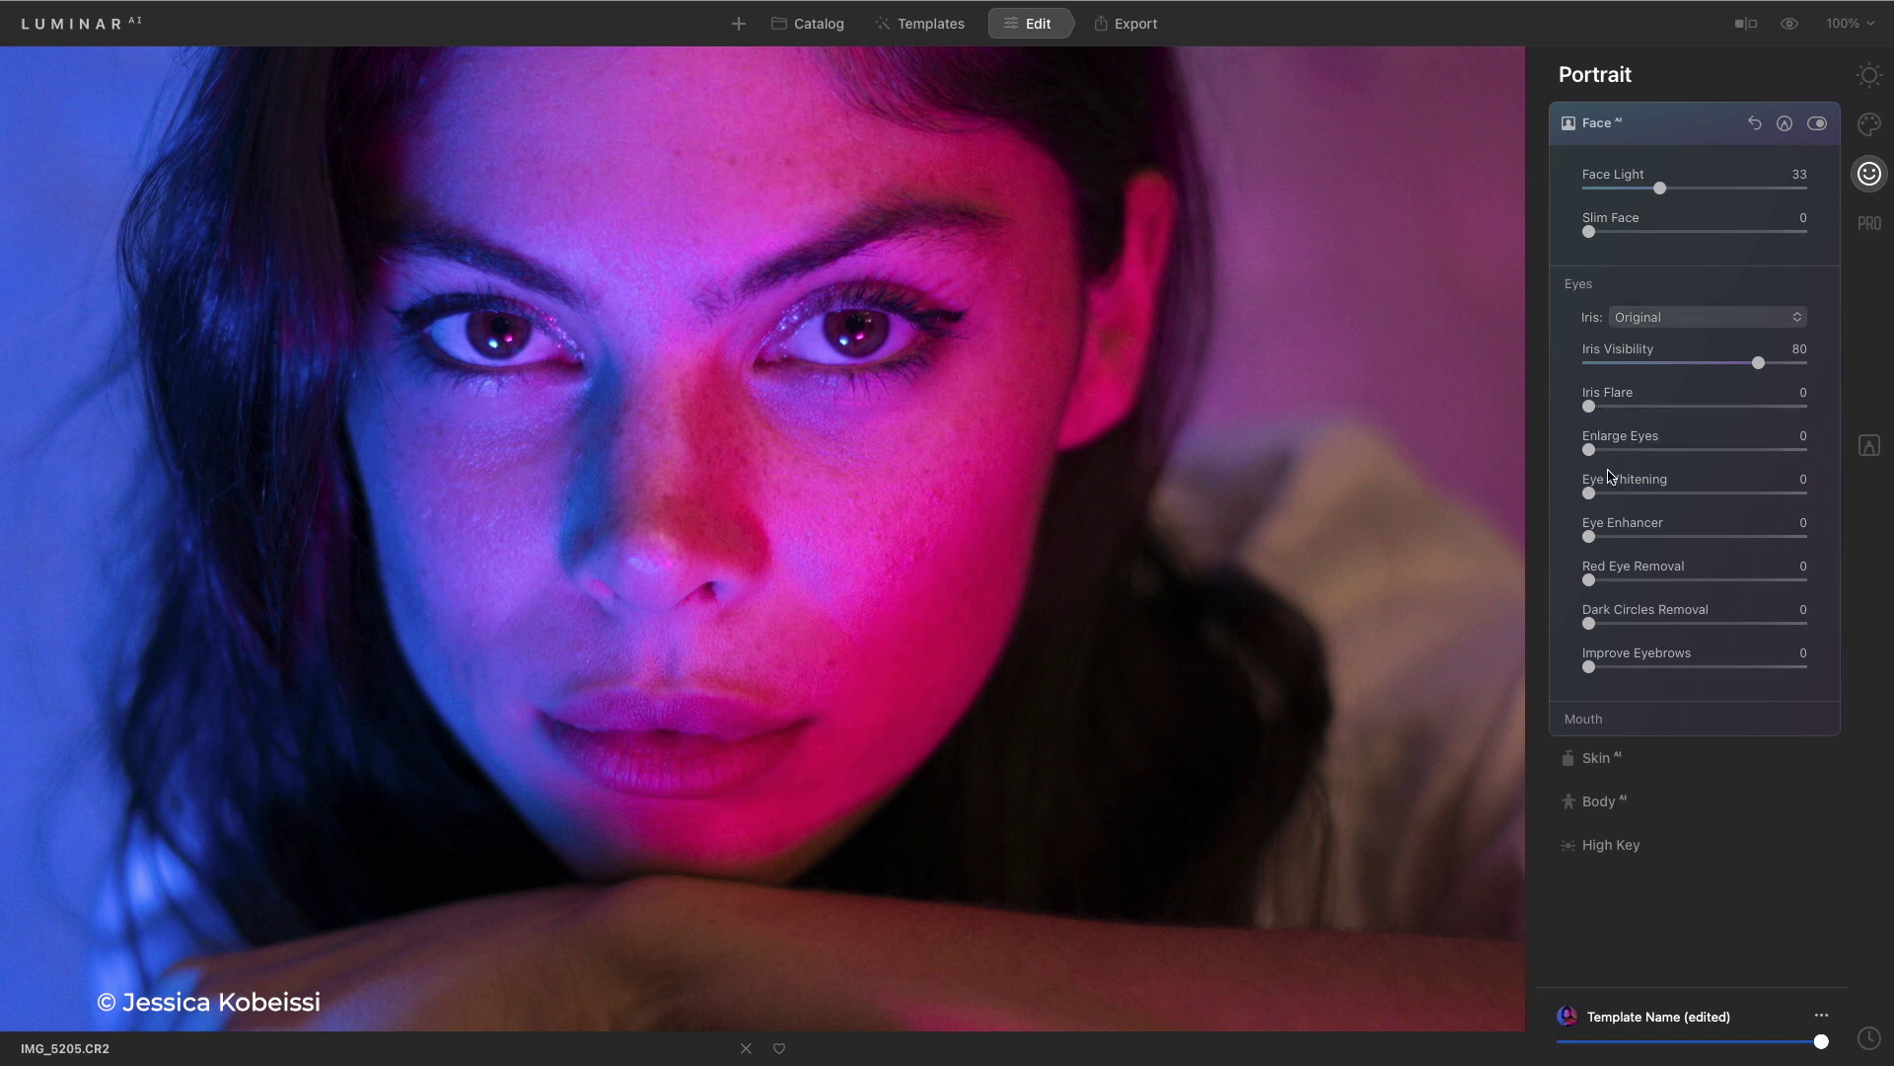
click(1666, 493)
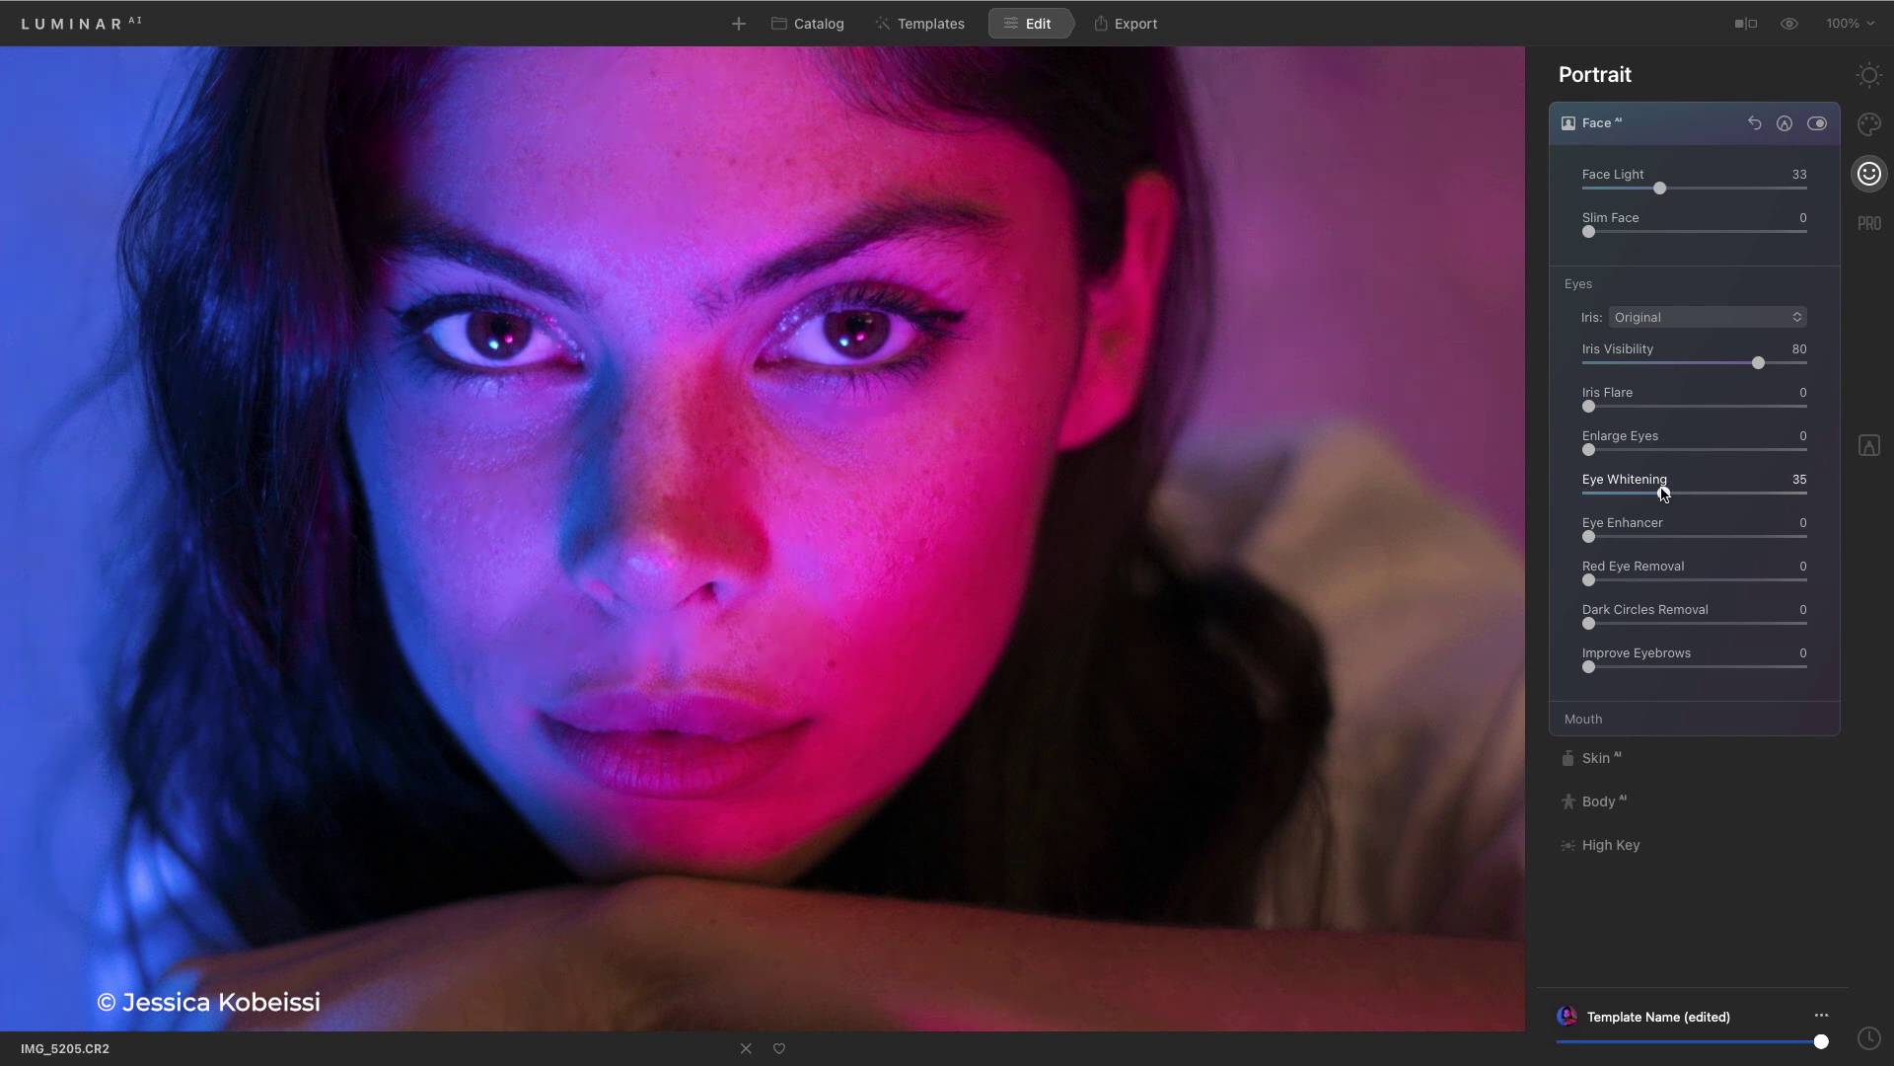
click(1675, 406)
drag(1693, 418, 1766, 422)
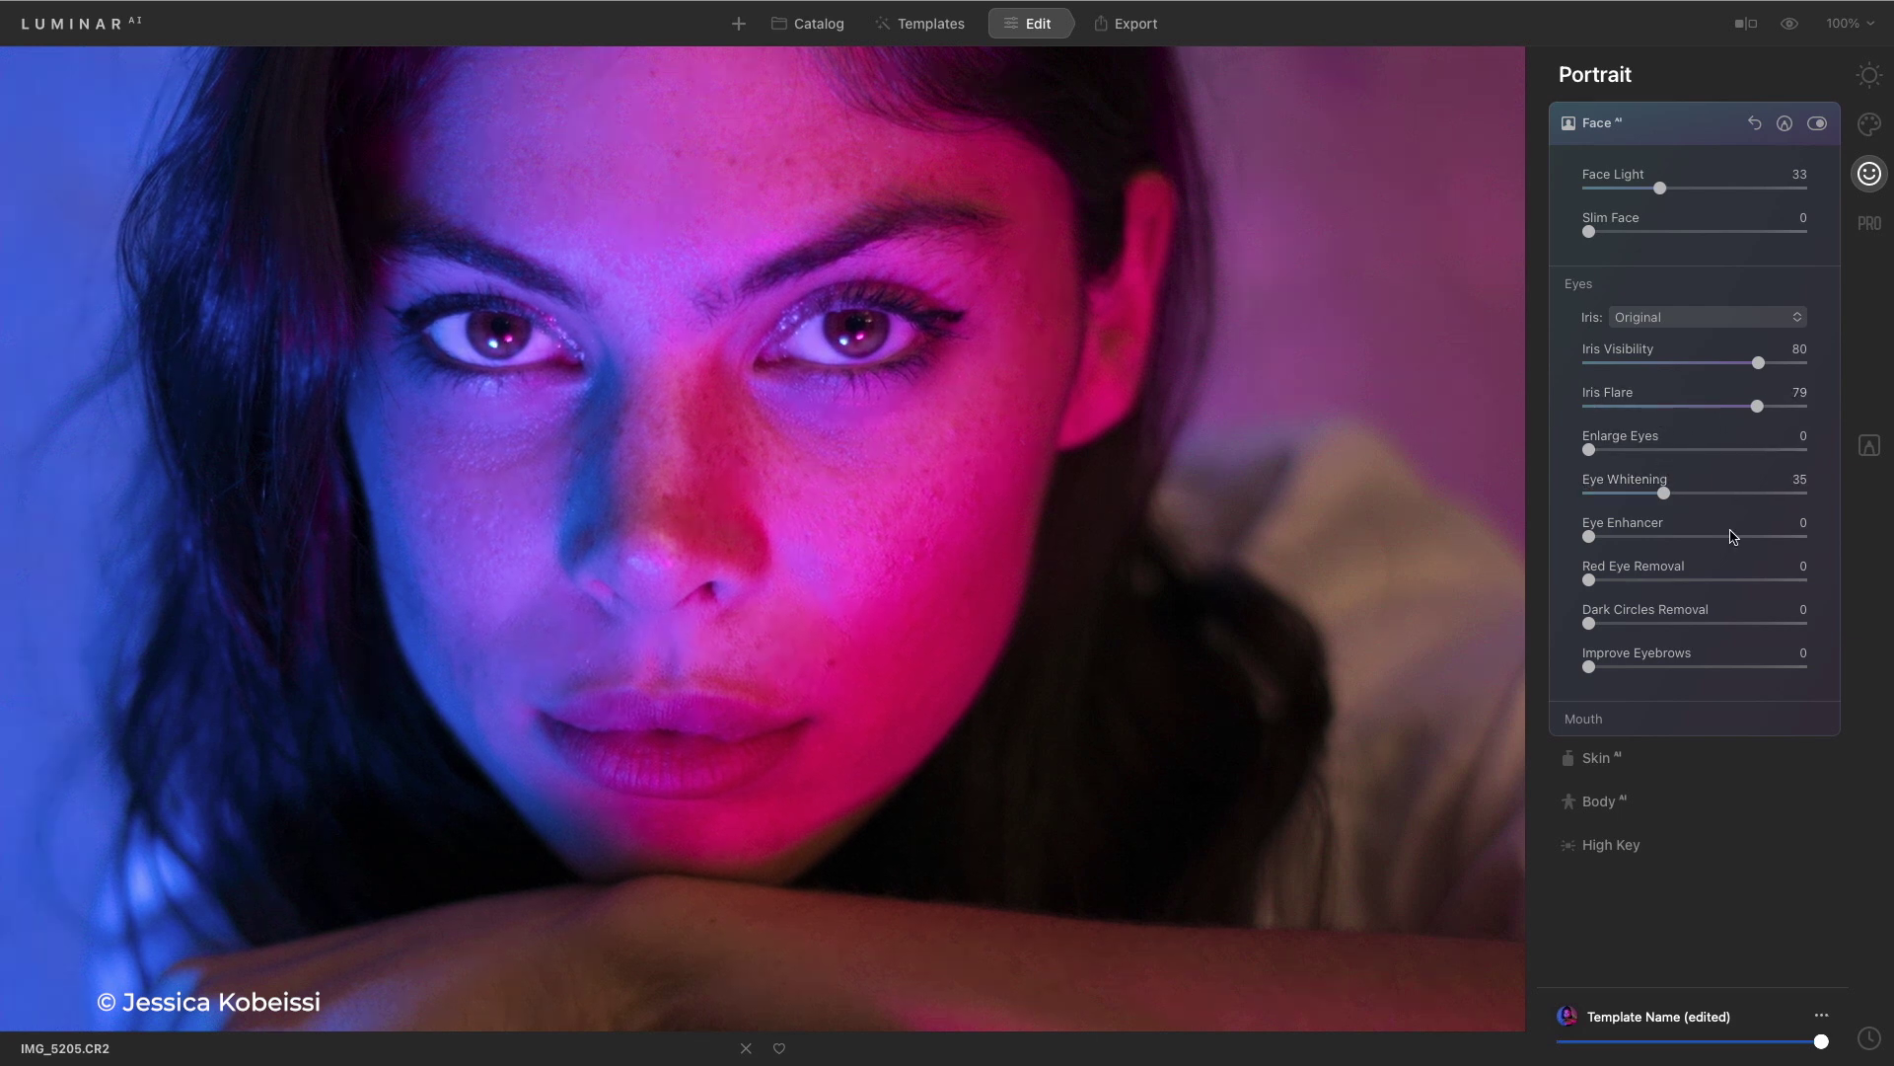
drag(1687, 625, 1690, 668)
drag(1668, 536, 1754, 535)
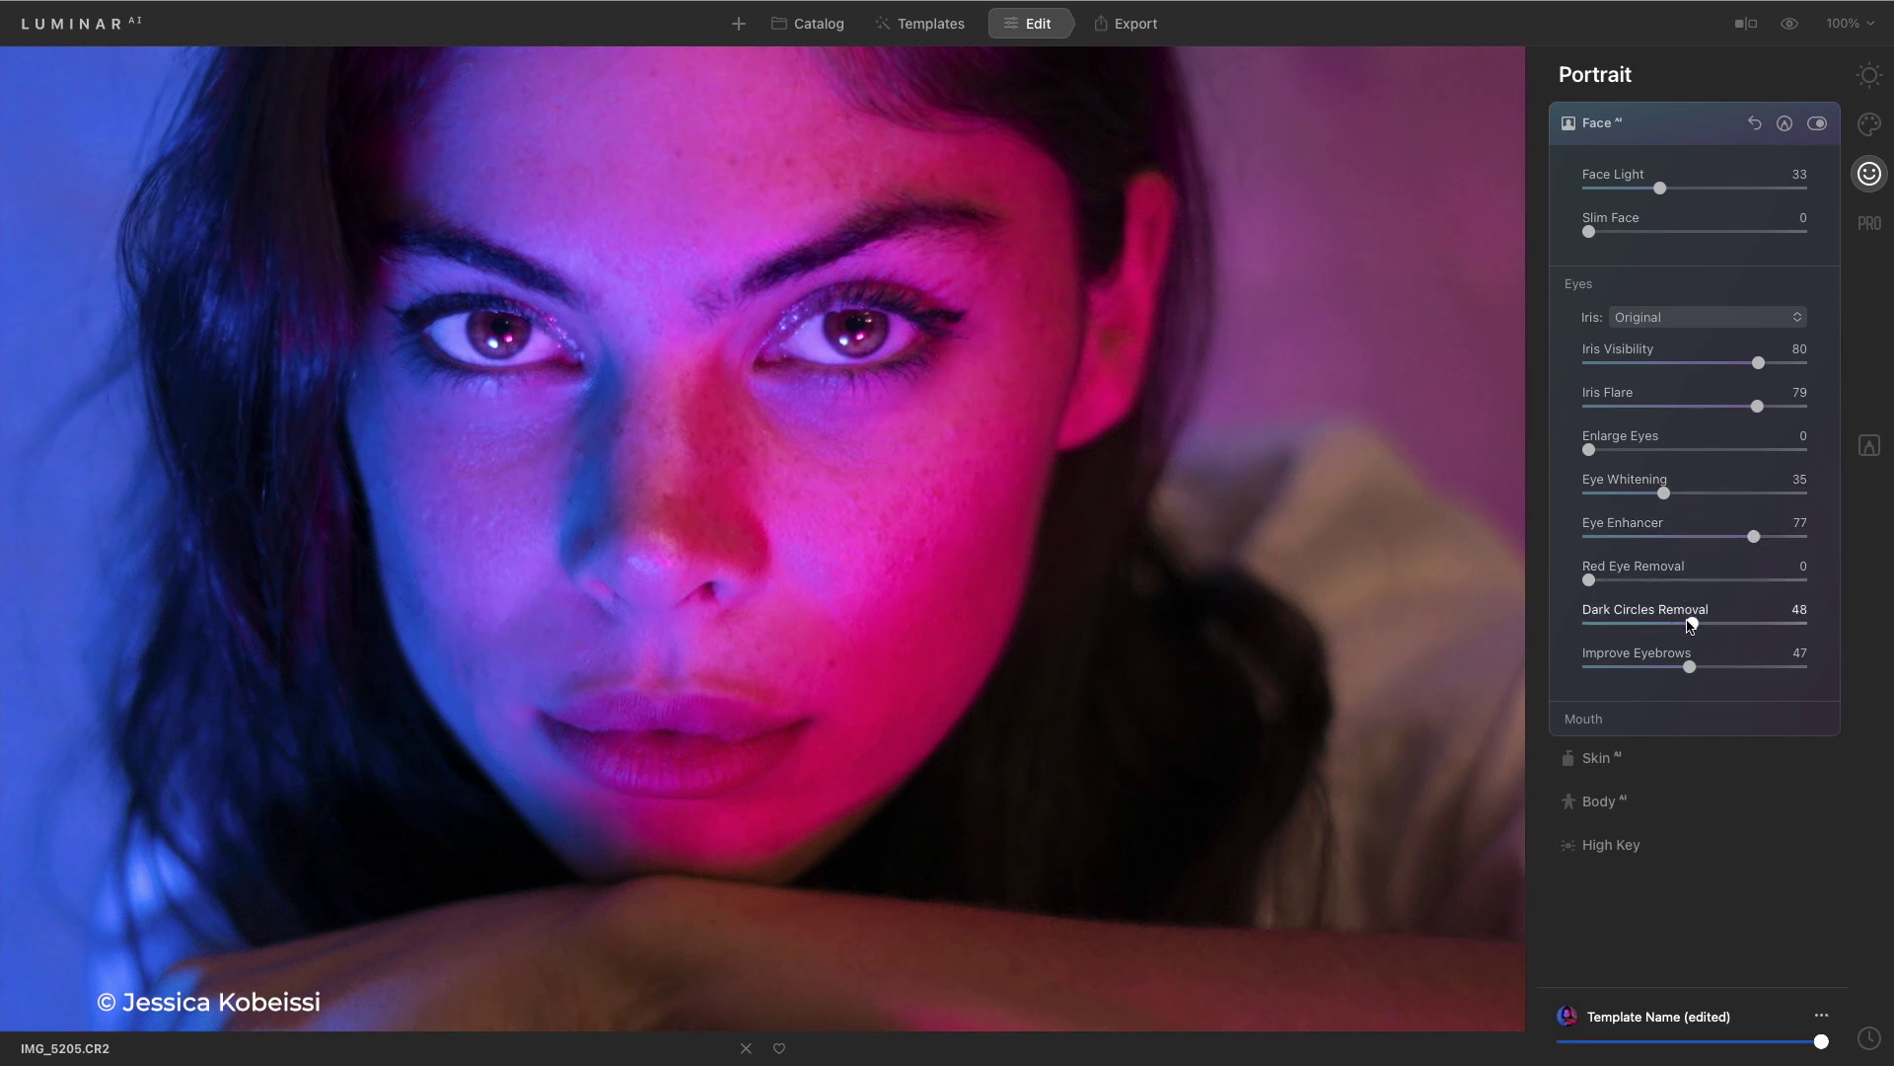
drag(1688, 624, 1712, 624)
Compare the retouched face against the unedited portrait
click(1790, 23)
click(1790, 24)
click(1790, 24)
click(1790, 24)
click(1790, 23)
click(1790, 24)
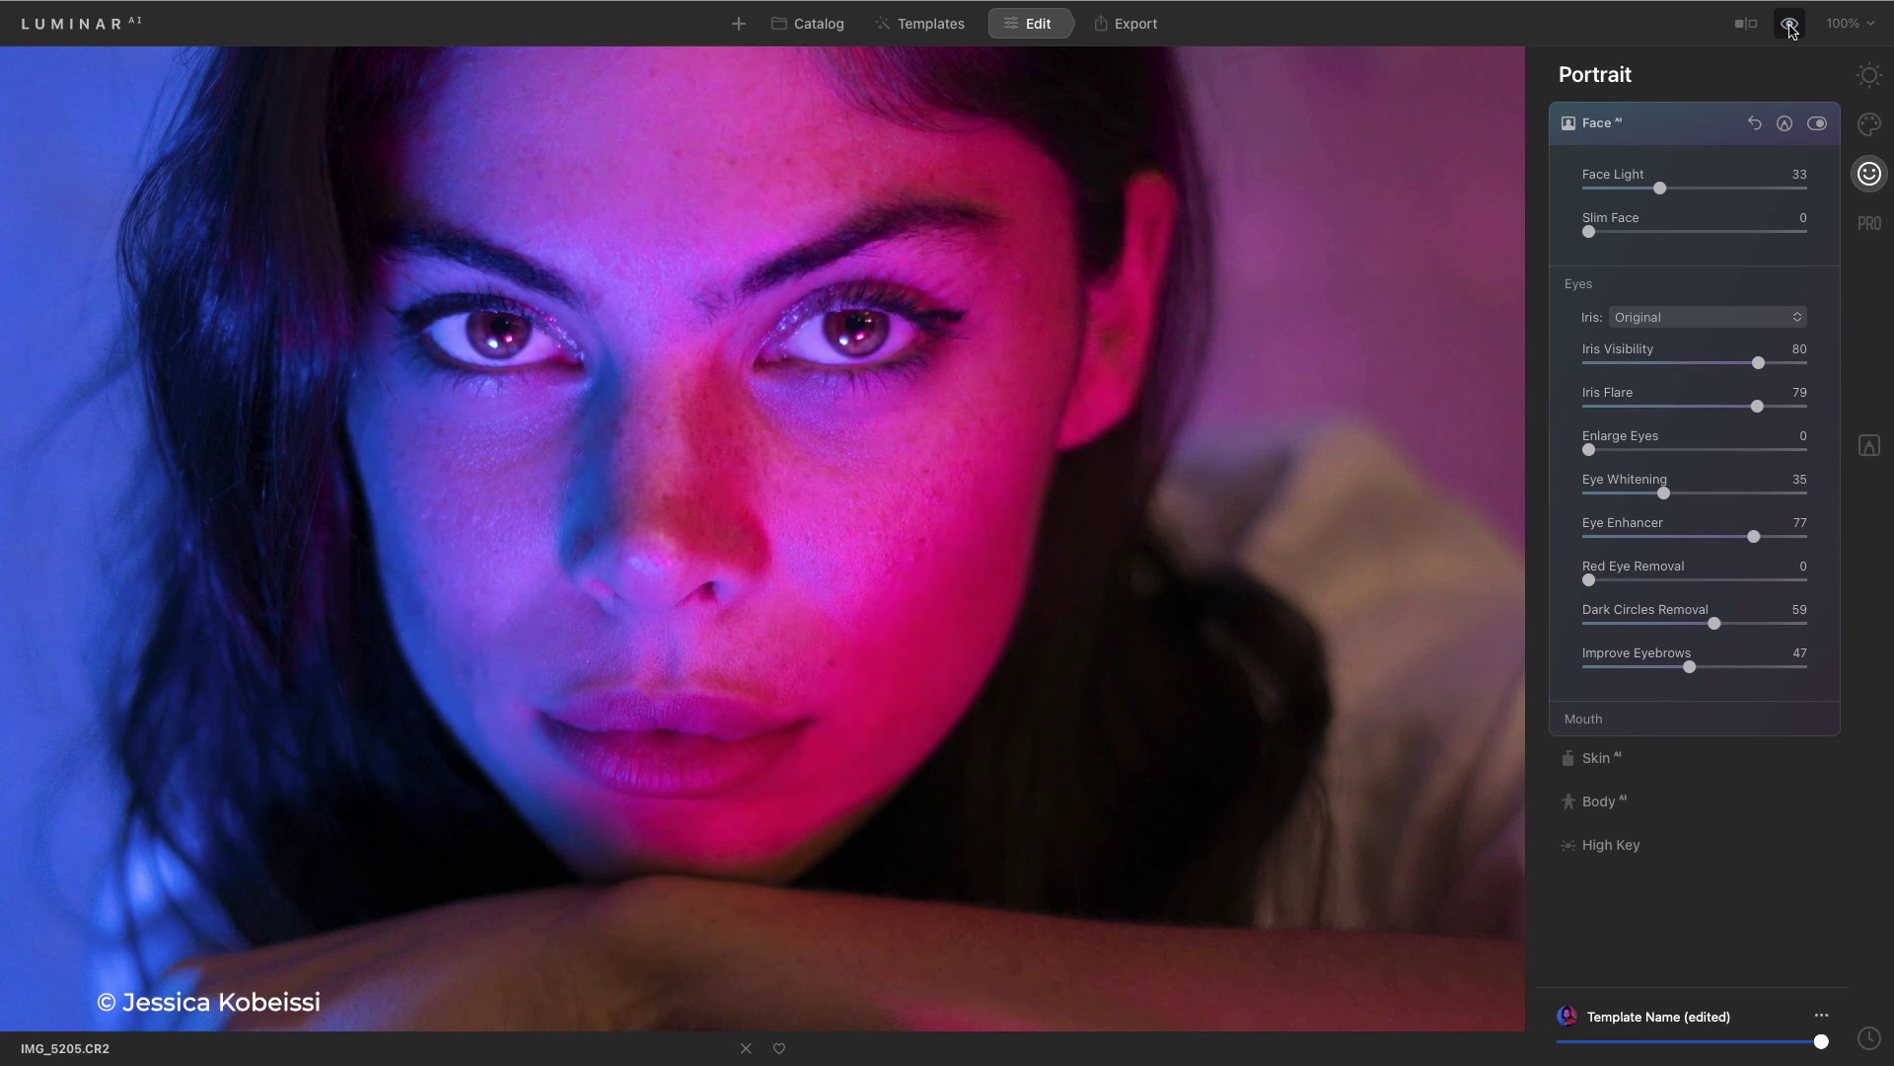
Smooth the skin with Skin AI Amount 38
click(1673, 758)
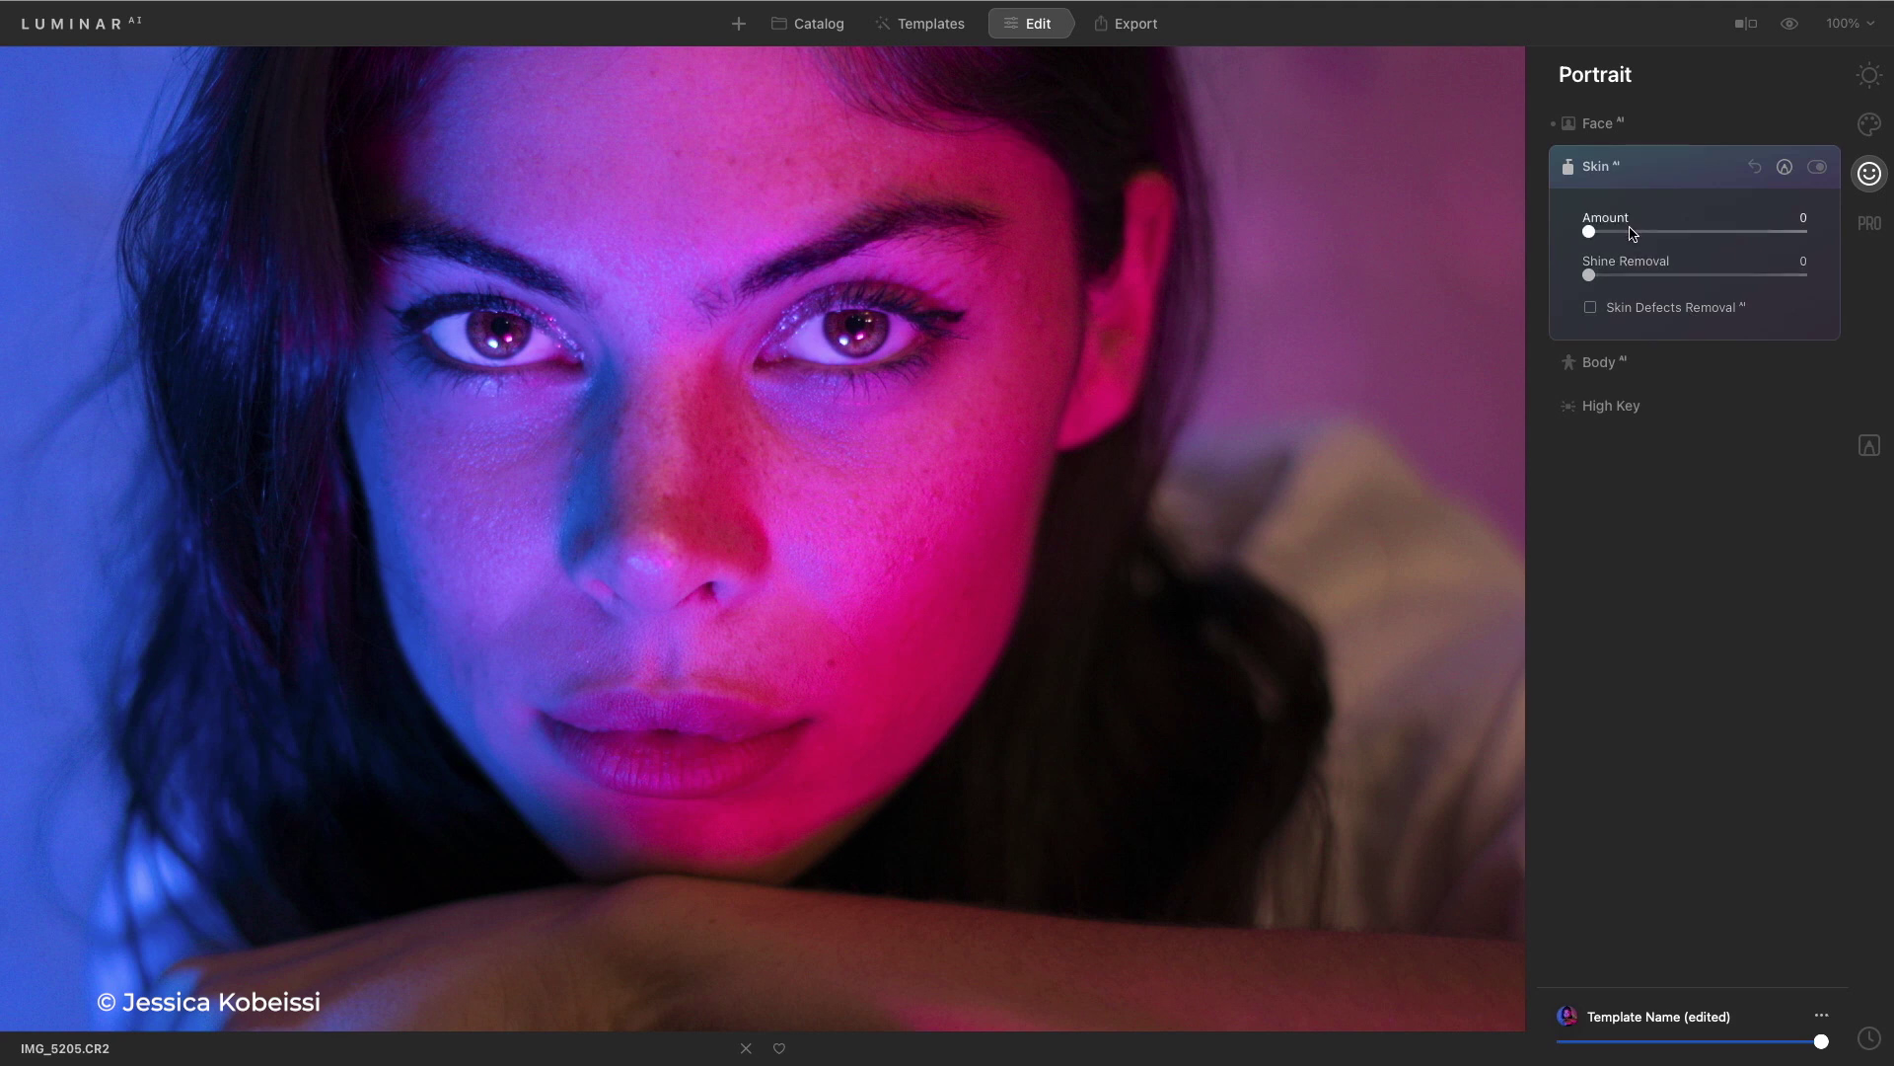
drag(1632, 233, 1696, 292)
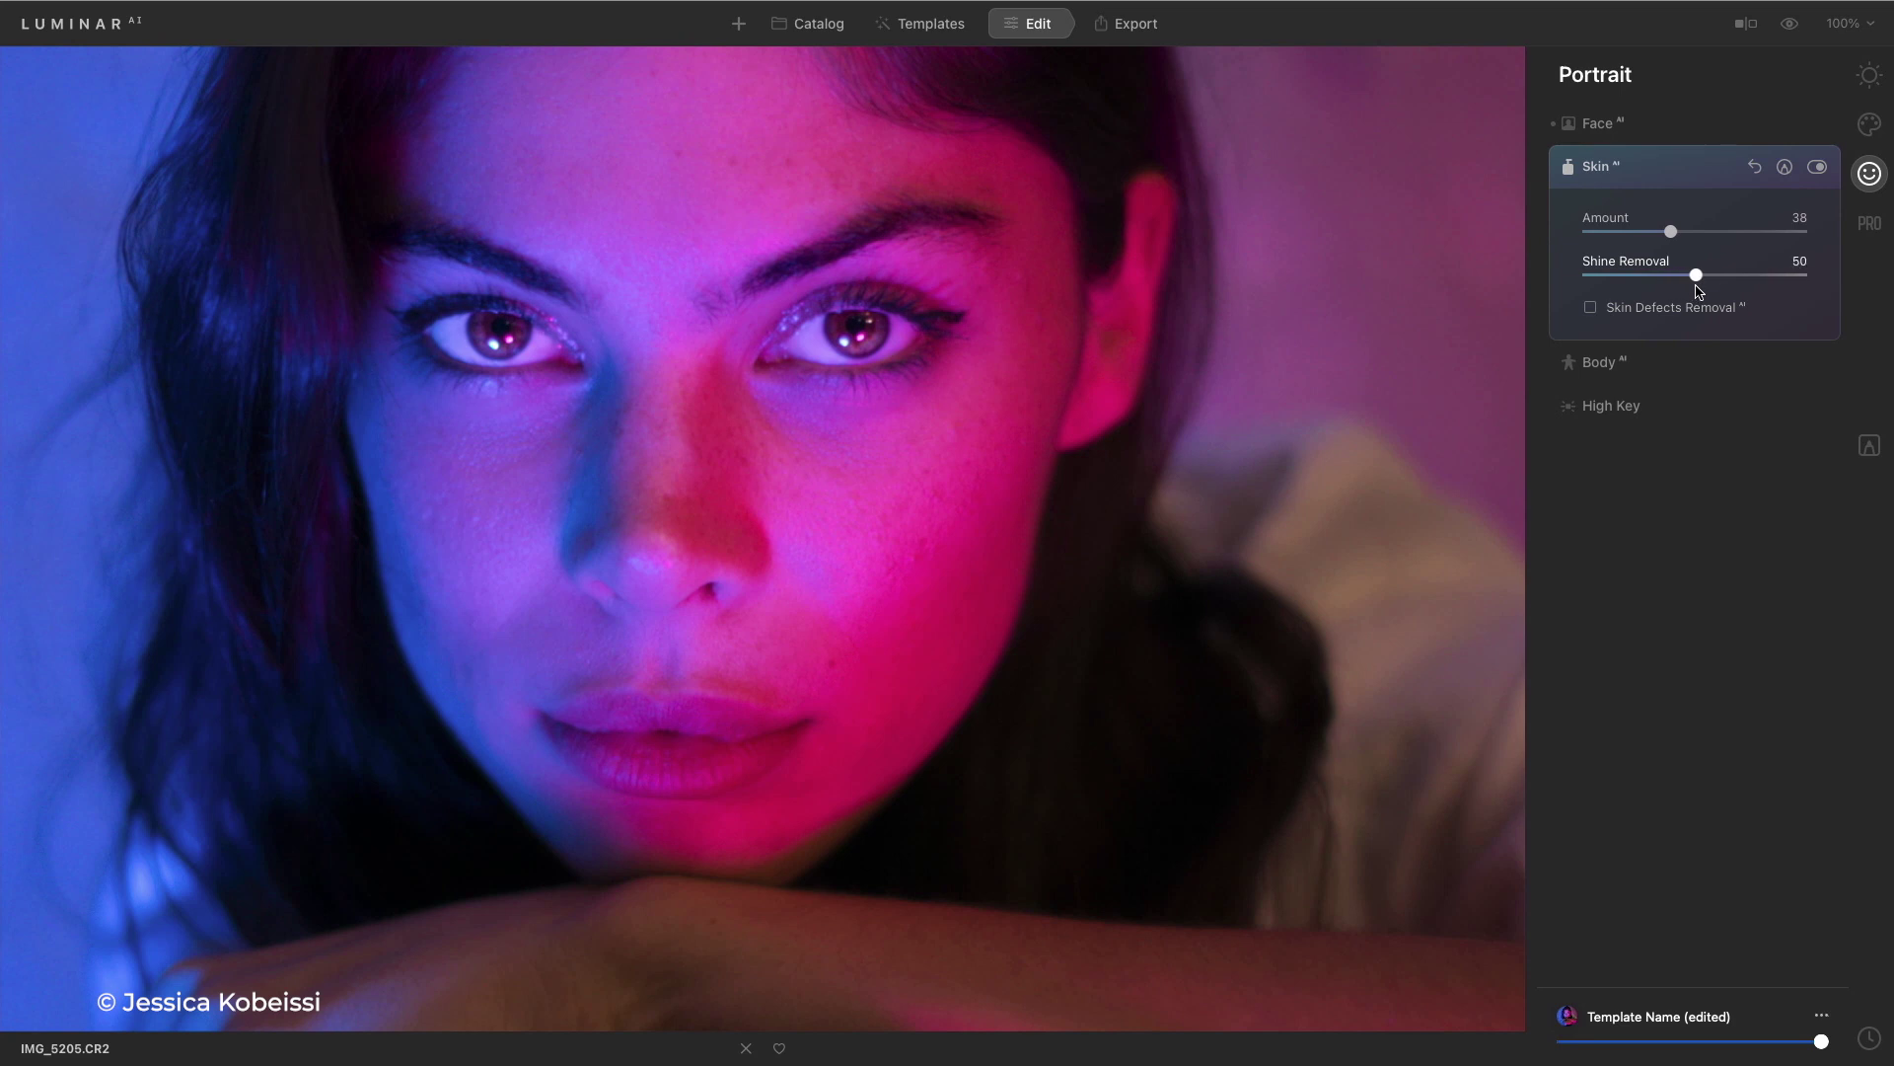
click(1789, 24)
Set Lips Darkening to 41 and Lips Redness to 20
click(1646, 123)
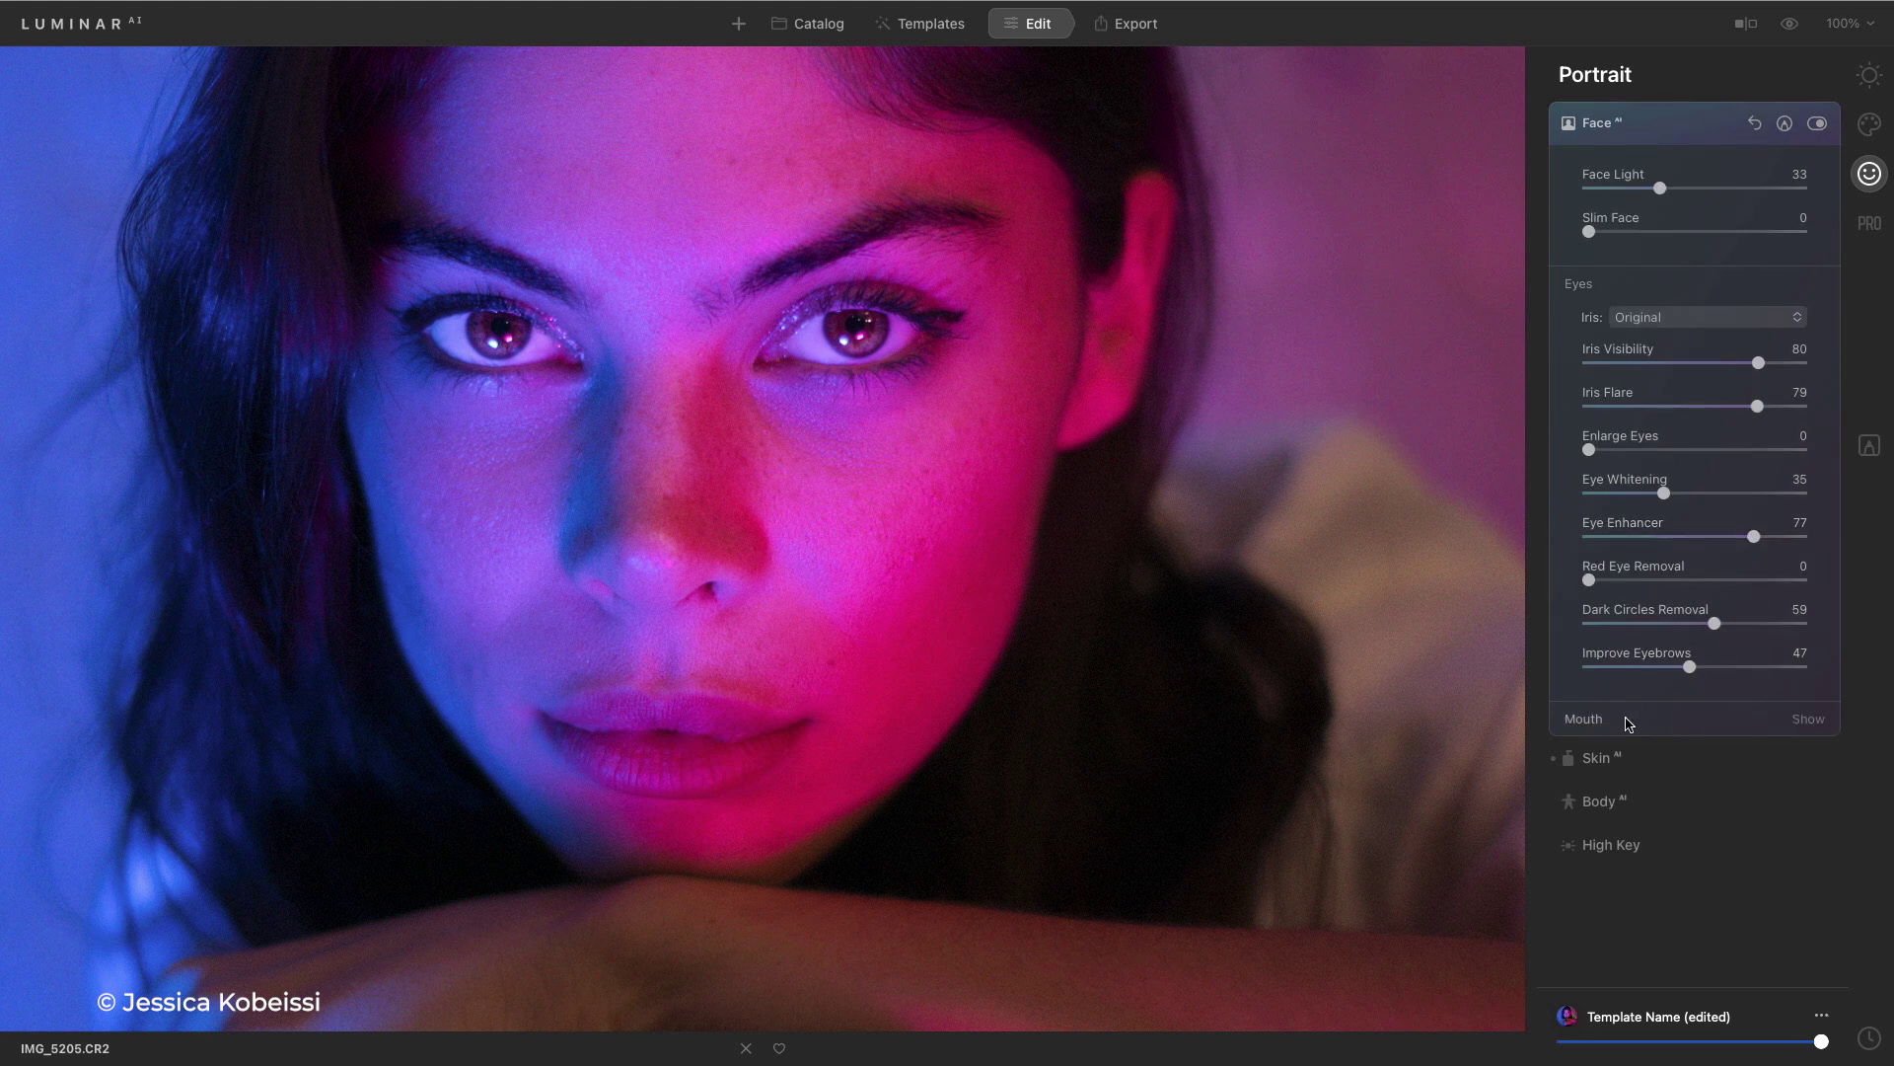
click(1628, 723)
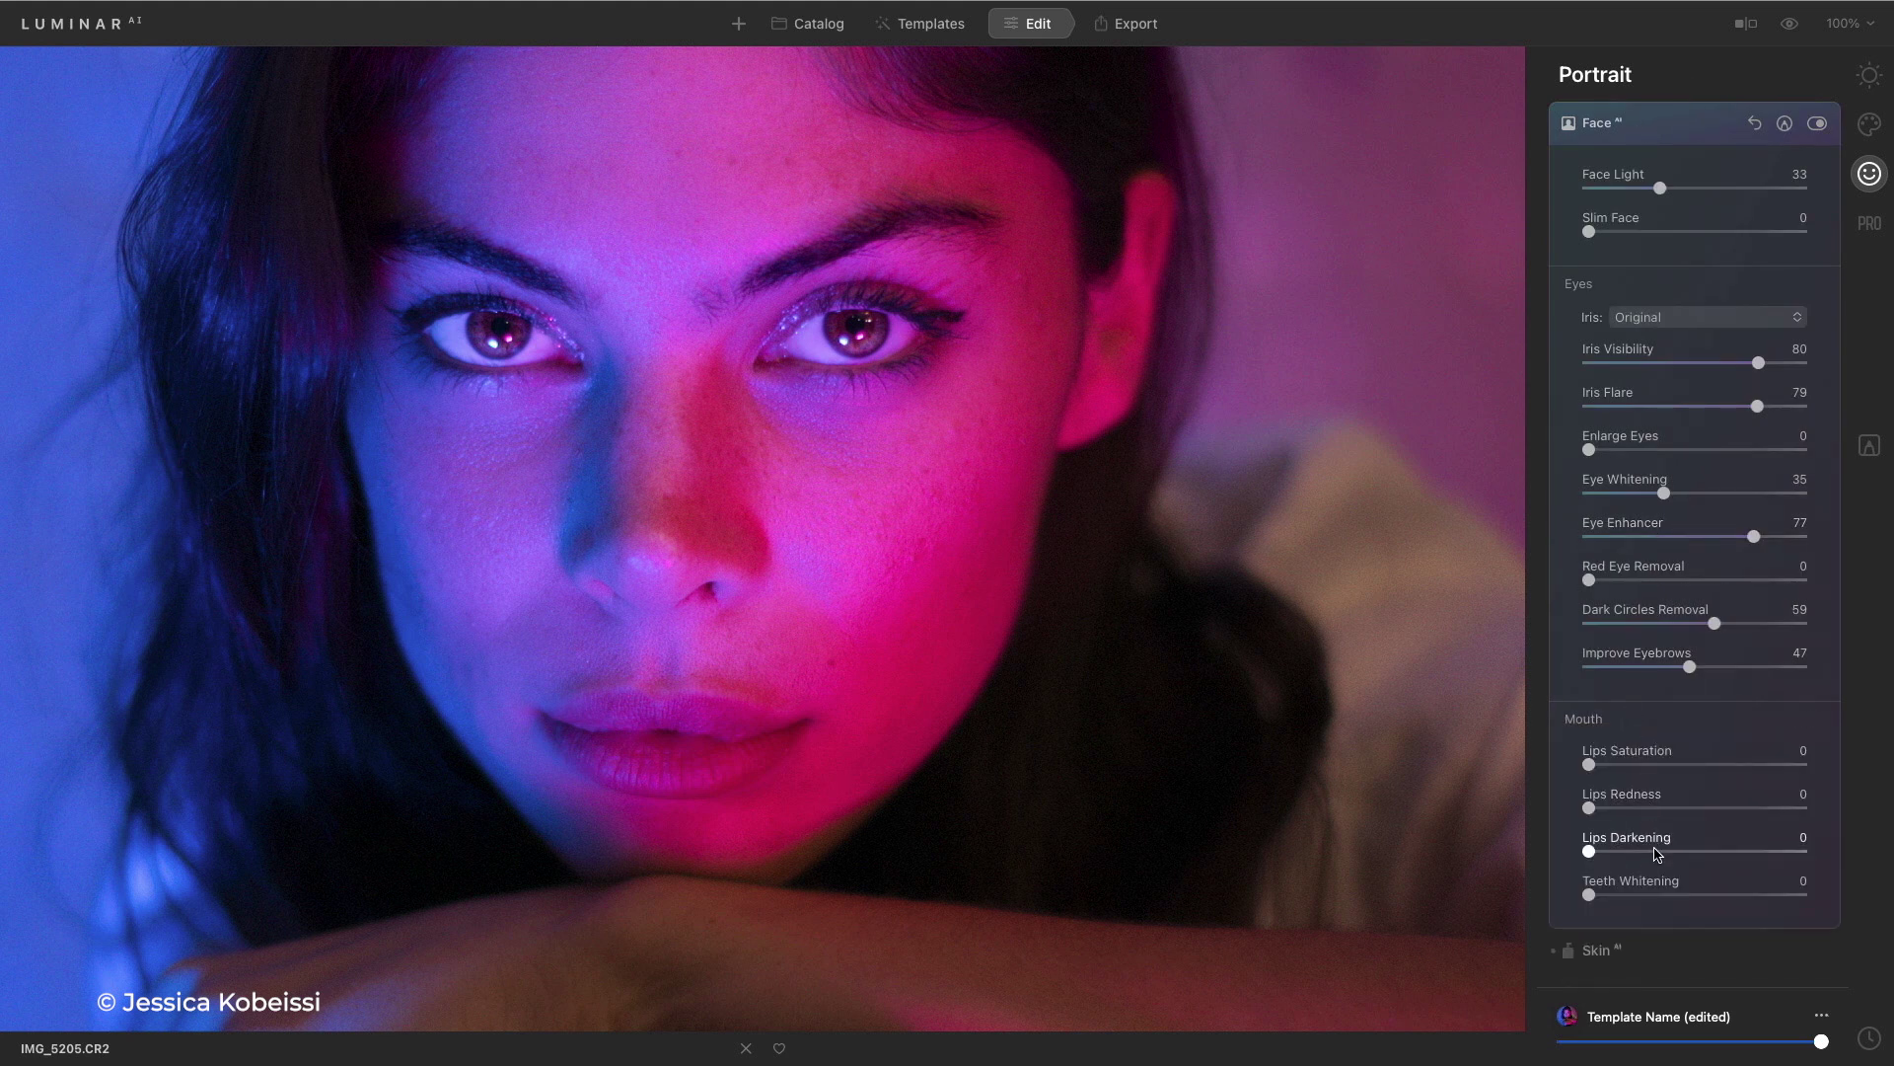
drag(1657, 855, 1677, 855)
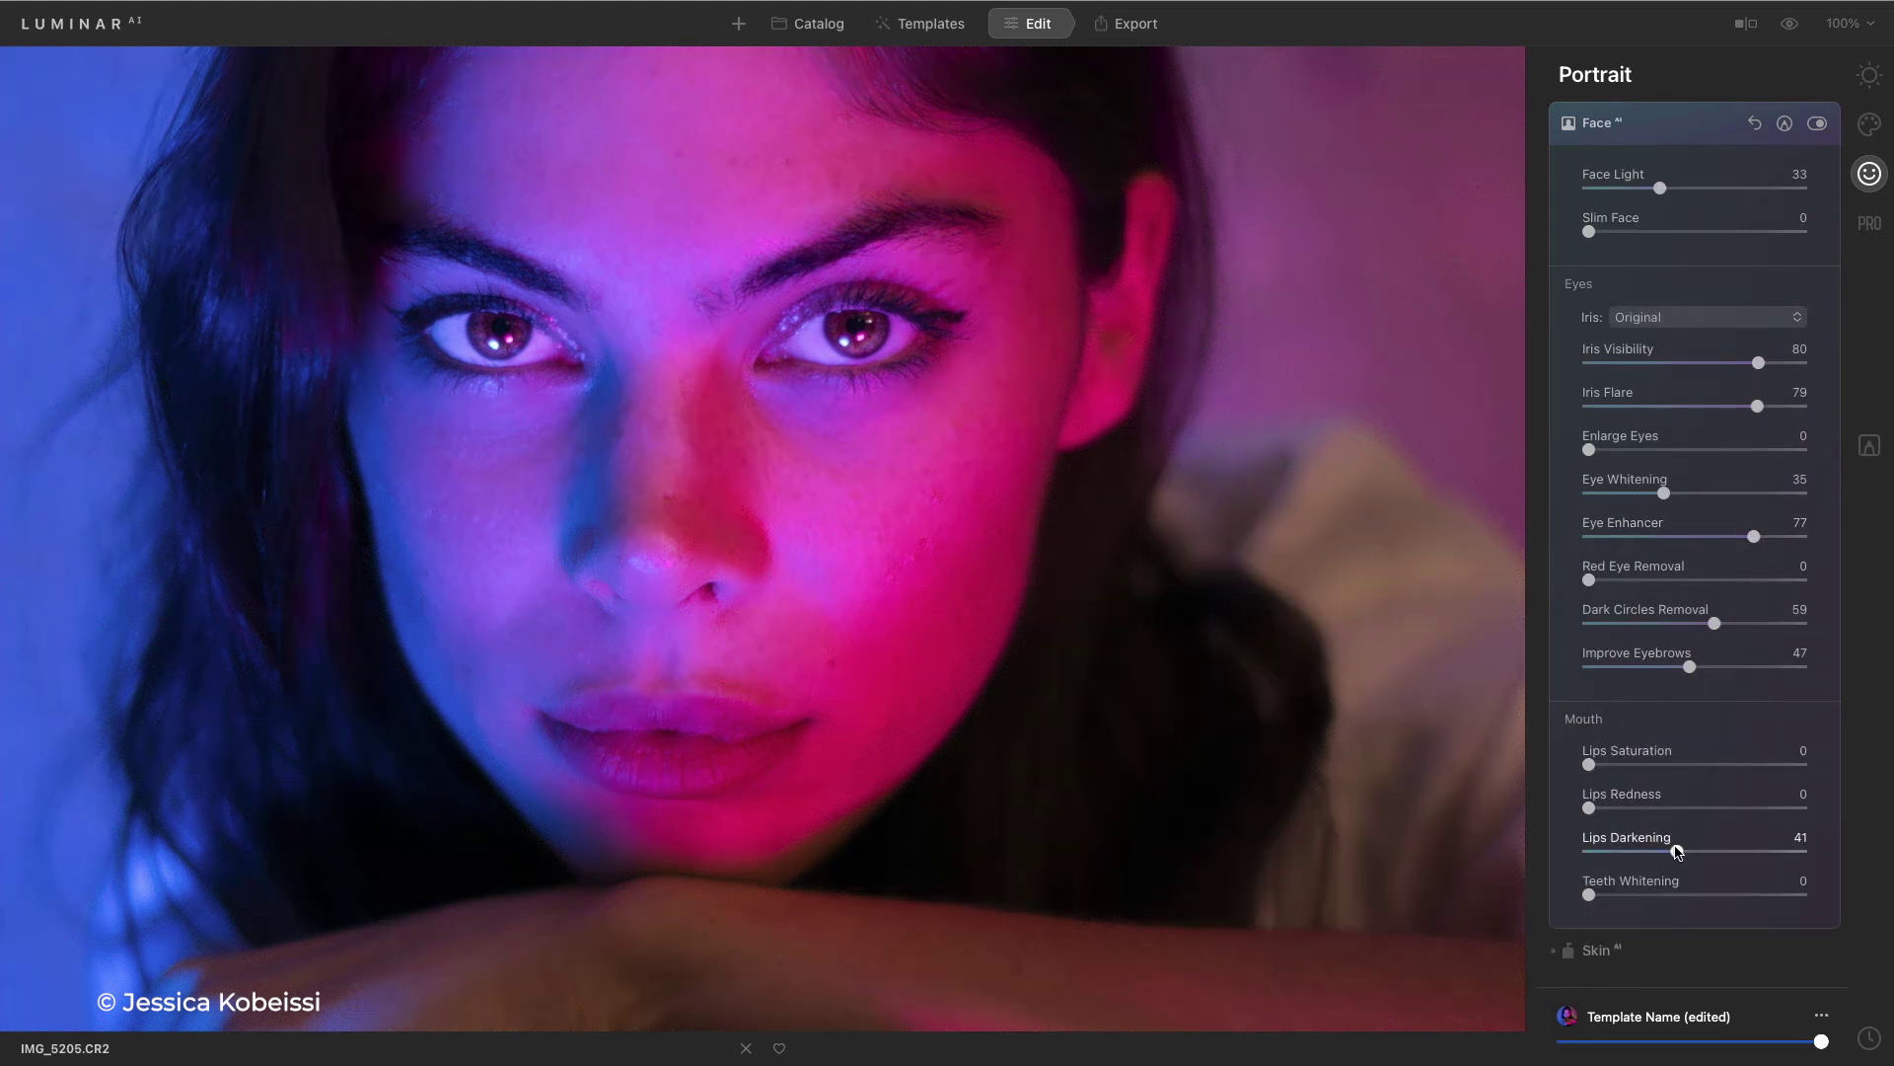
click(1630, 808)
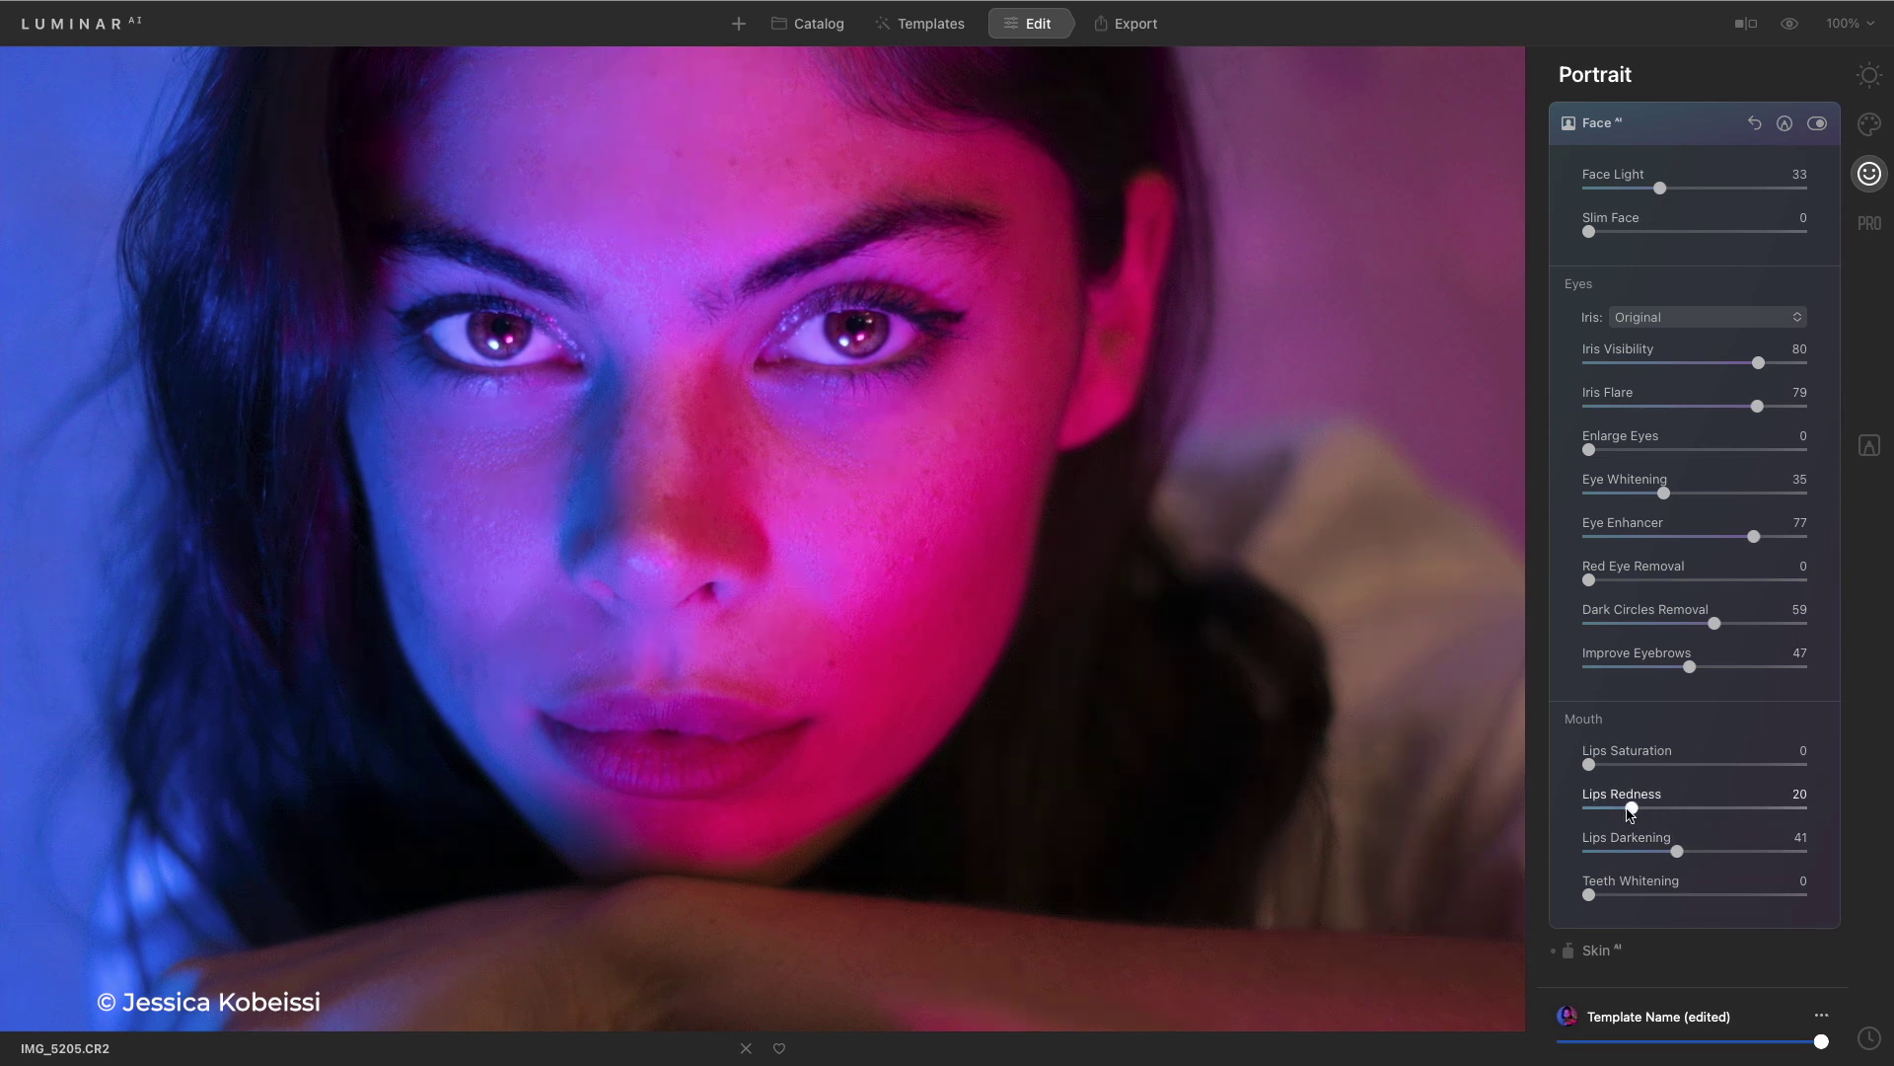
click(1434, 218)
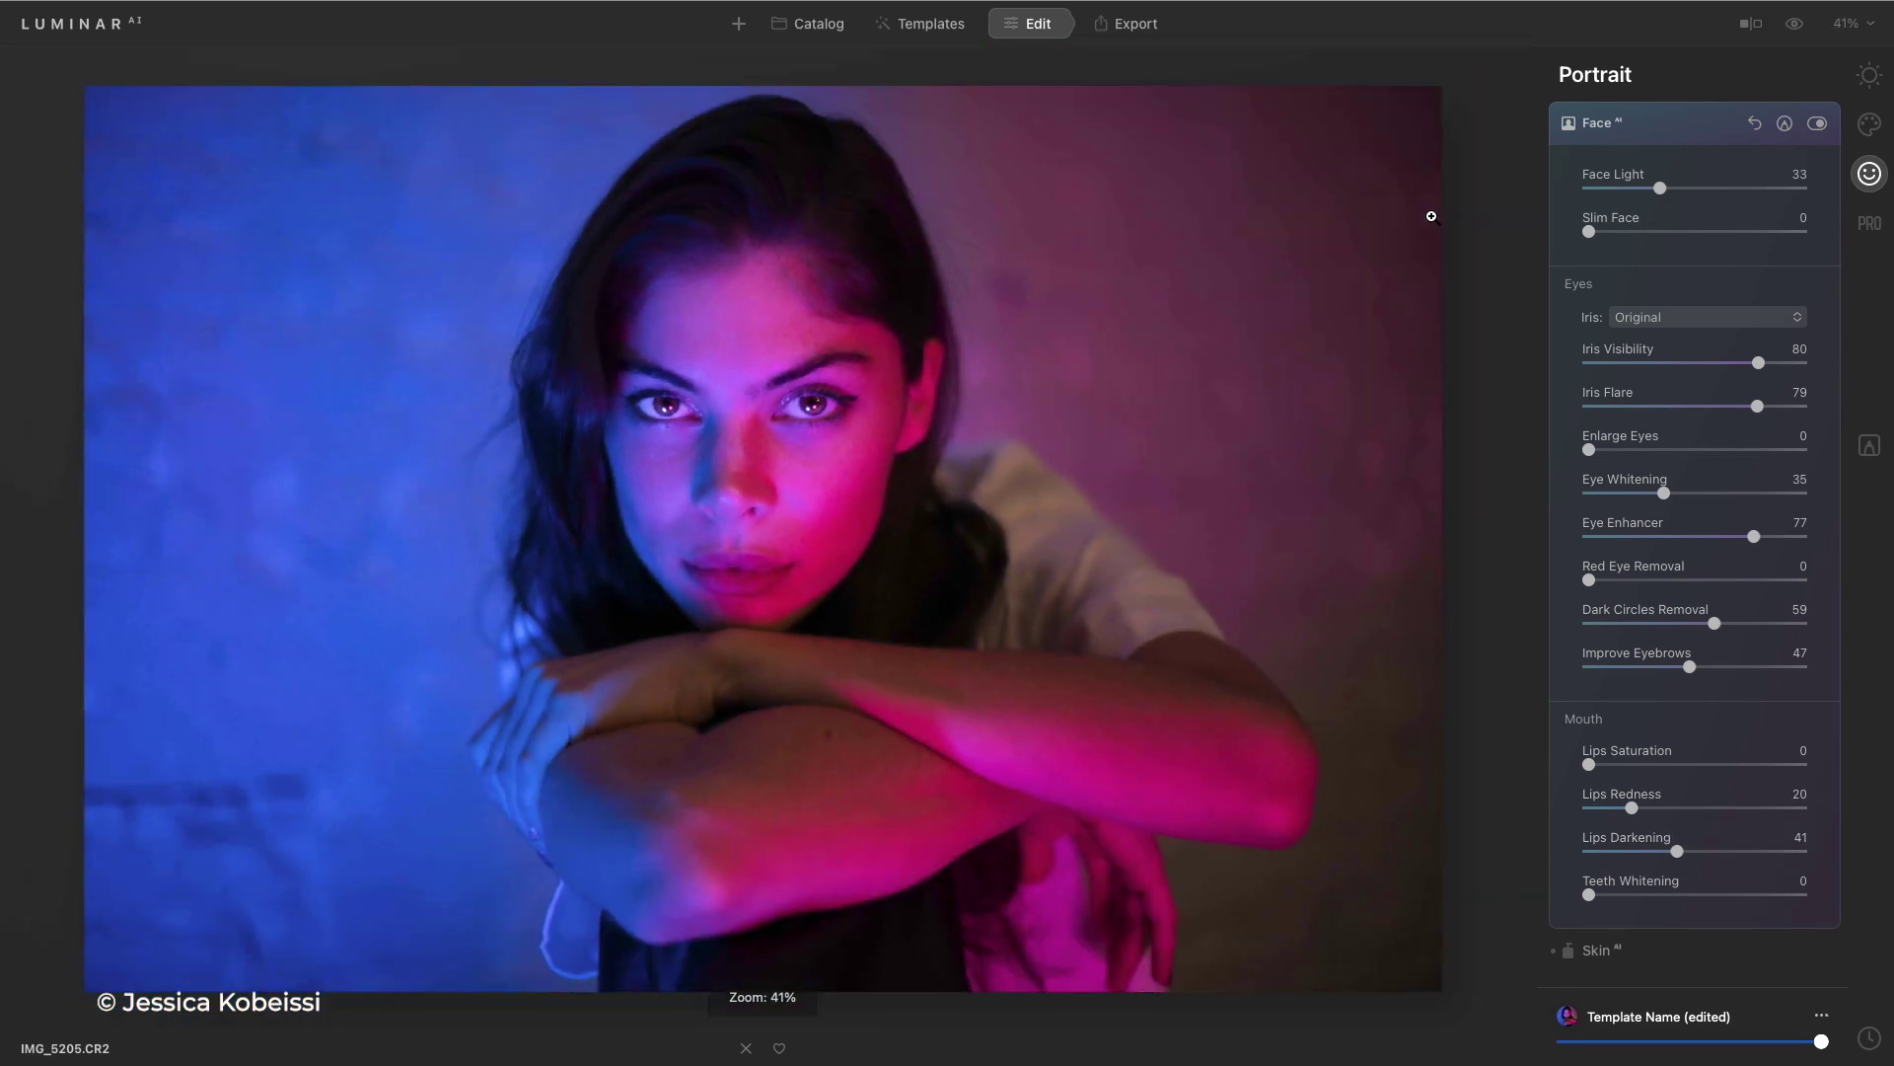
Set Enhance Accent to 36 and Structure Amount to 65
click(1870, 75)
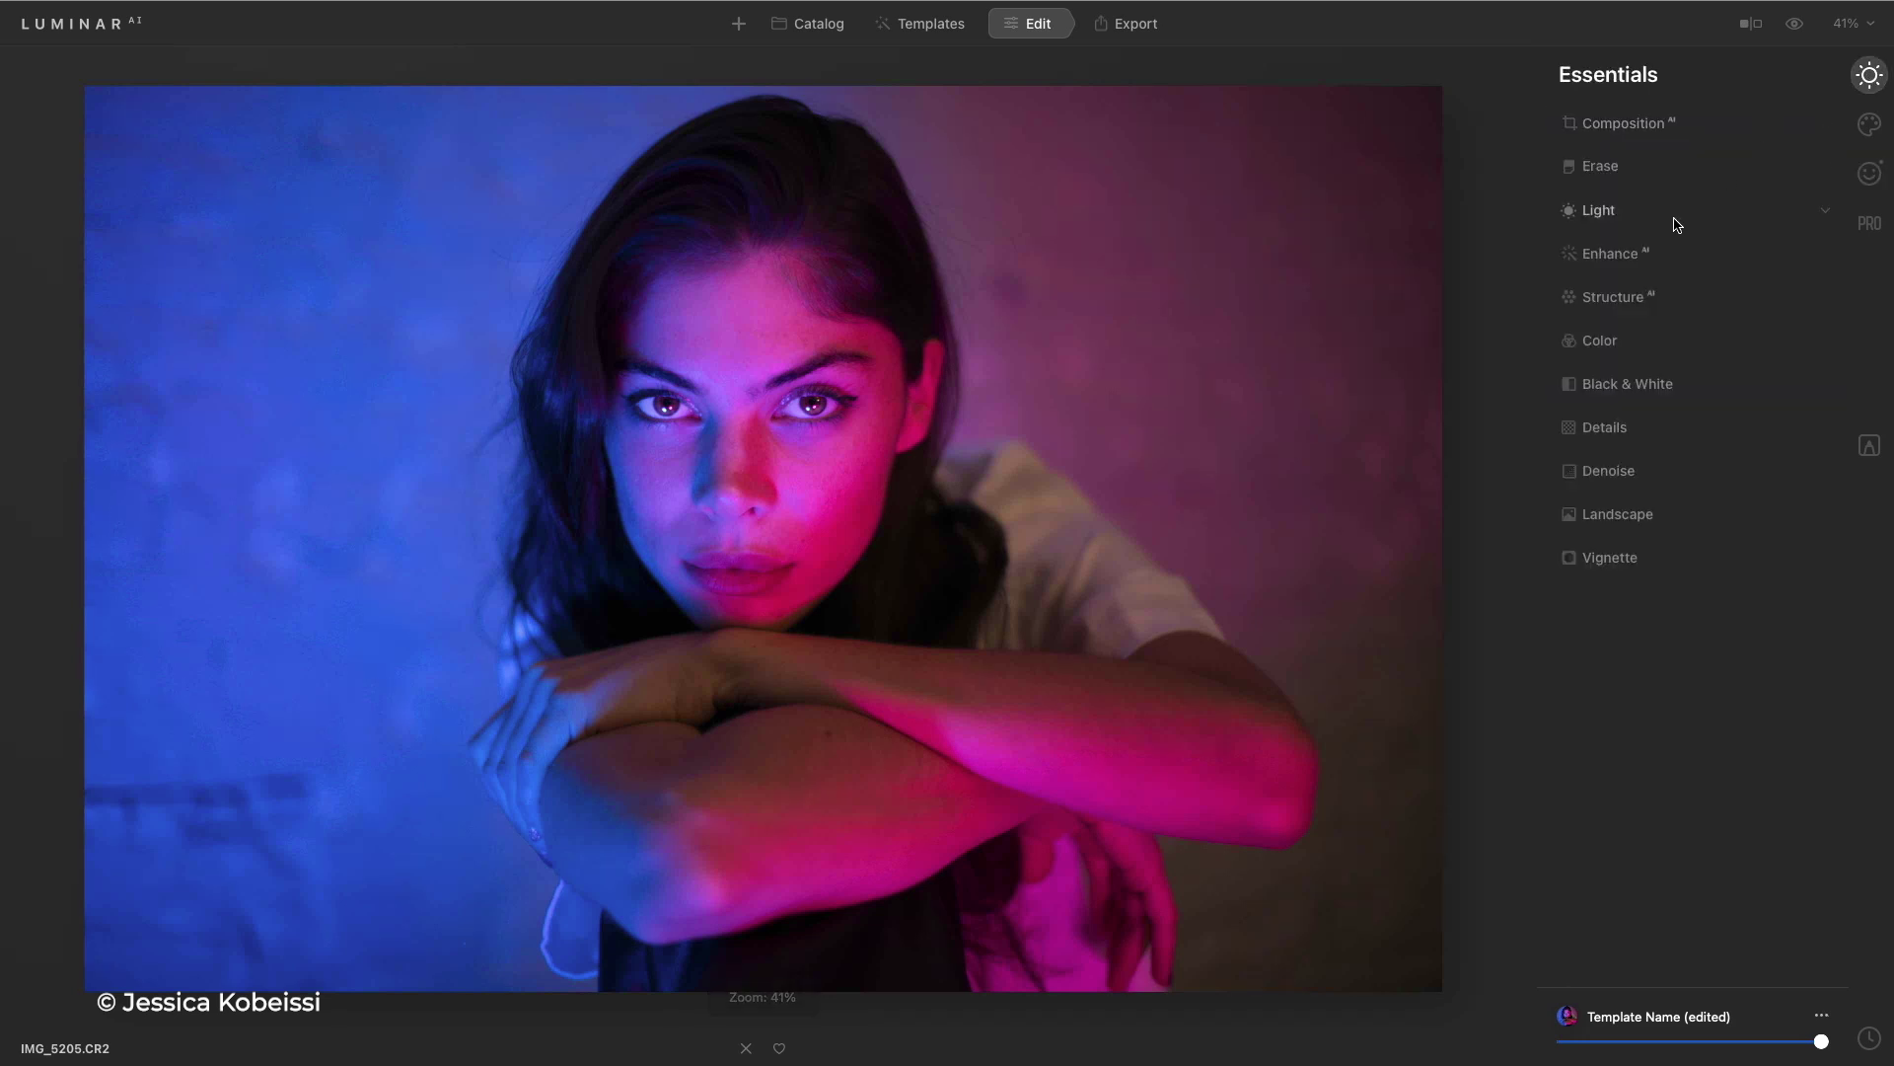
click(1650, 255)
click(1664, 318)
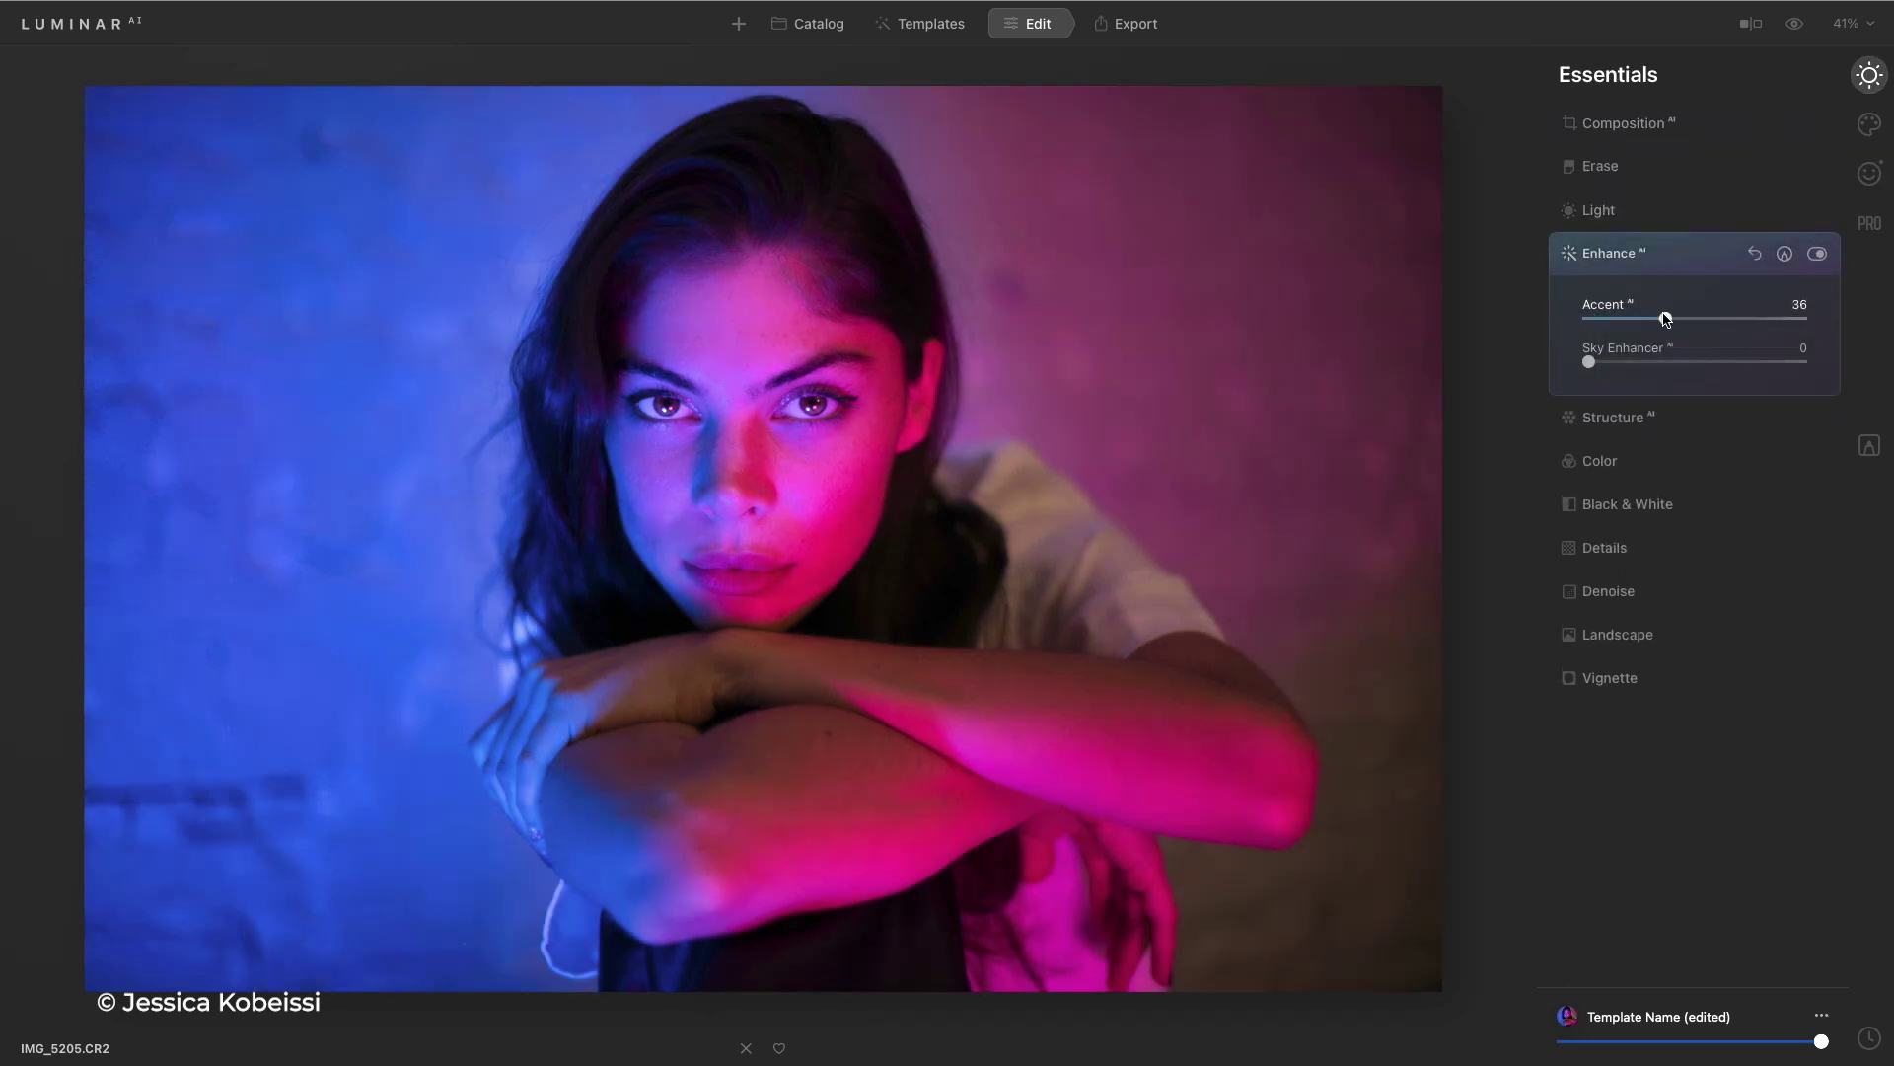
click(1667, 418)
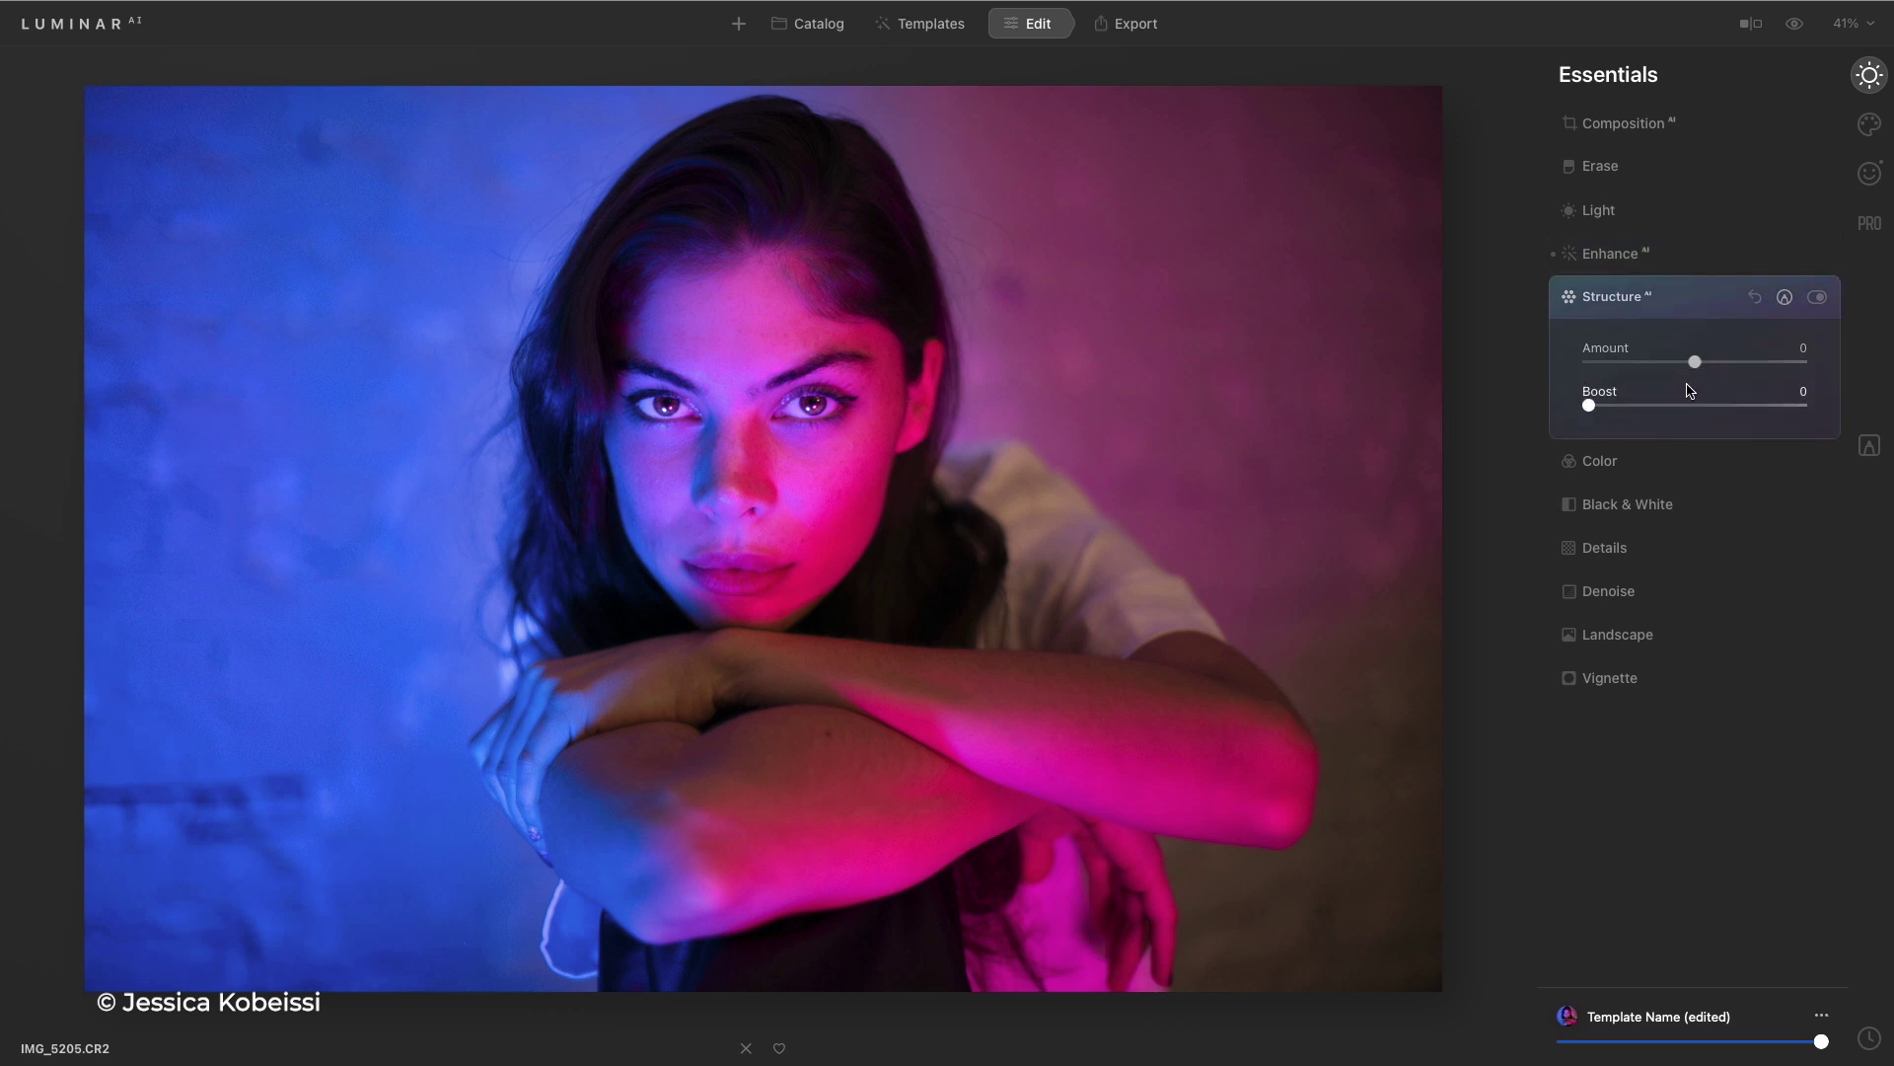
drag(1725, 365, 1743, 368)
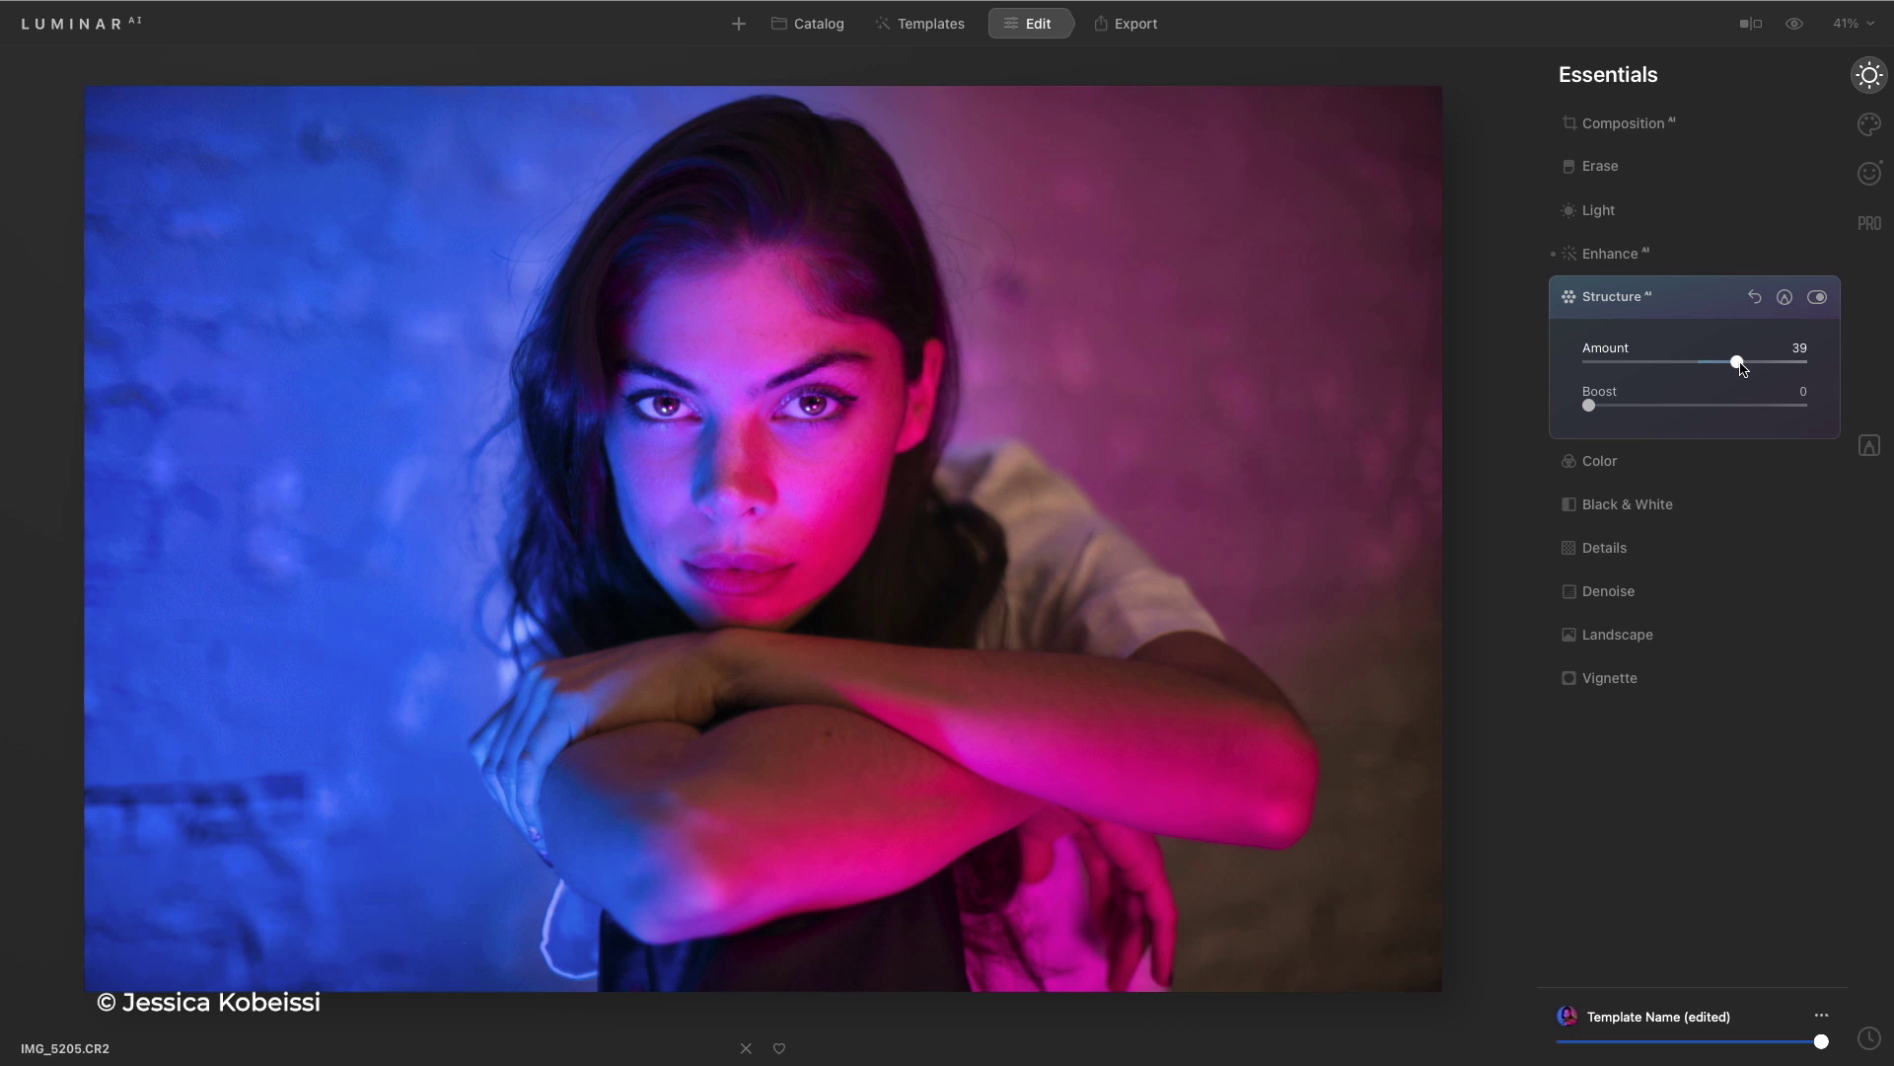
mouse_move(1743, 368)
mouse_down()
mouse_move(1630, 381)
mouse_move(1776, 397)
mouse_move(1623, 389)
mouse_move(1749, 388)
mouse_up()
Add a dark vignette with Amount -35 and Feather 49
click(1661, 685)
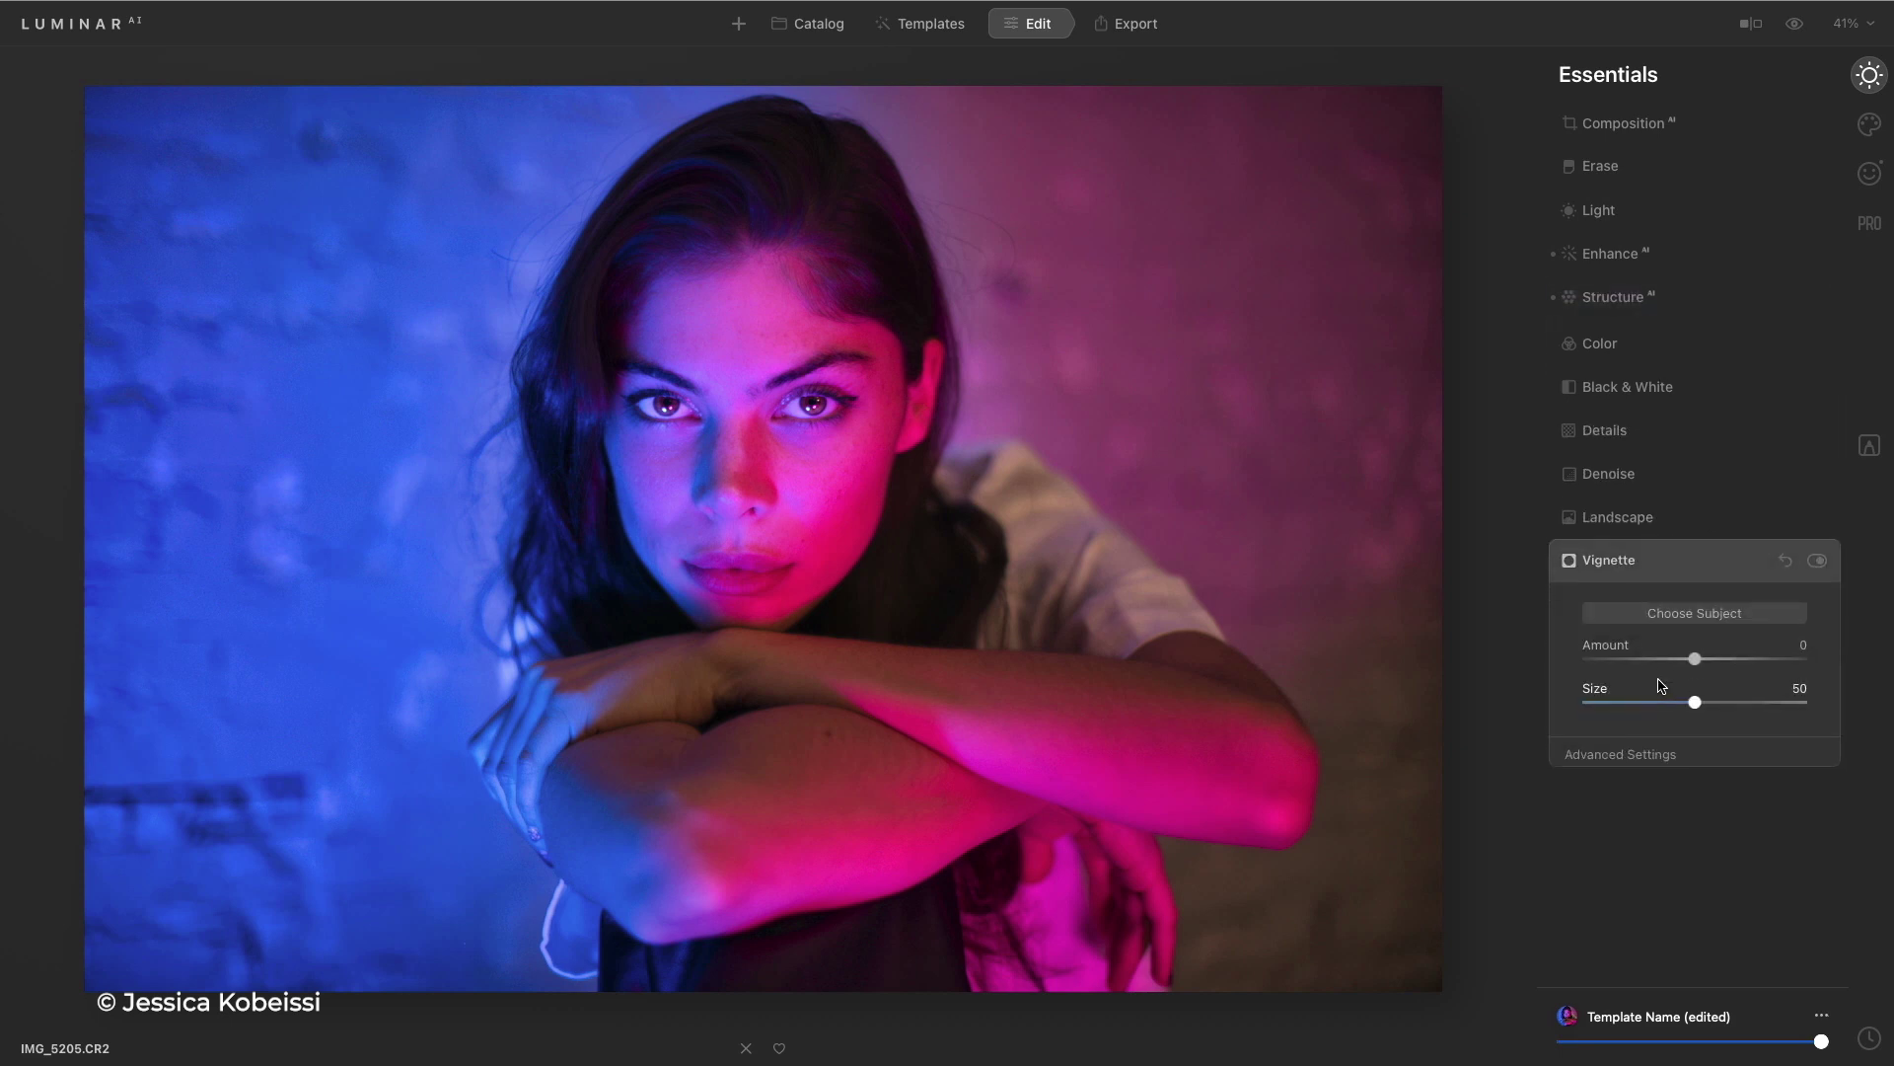
drag(1676, 657, 1656, 657)
click(1628, 751)
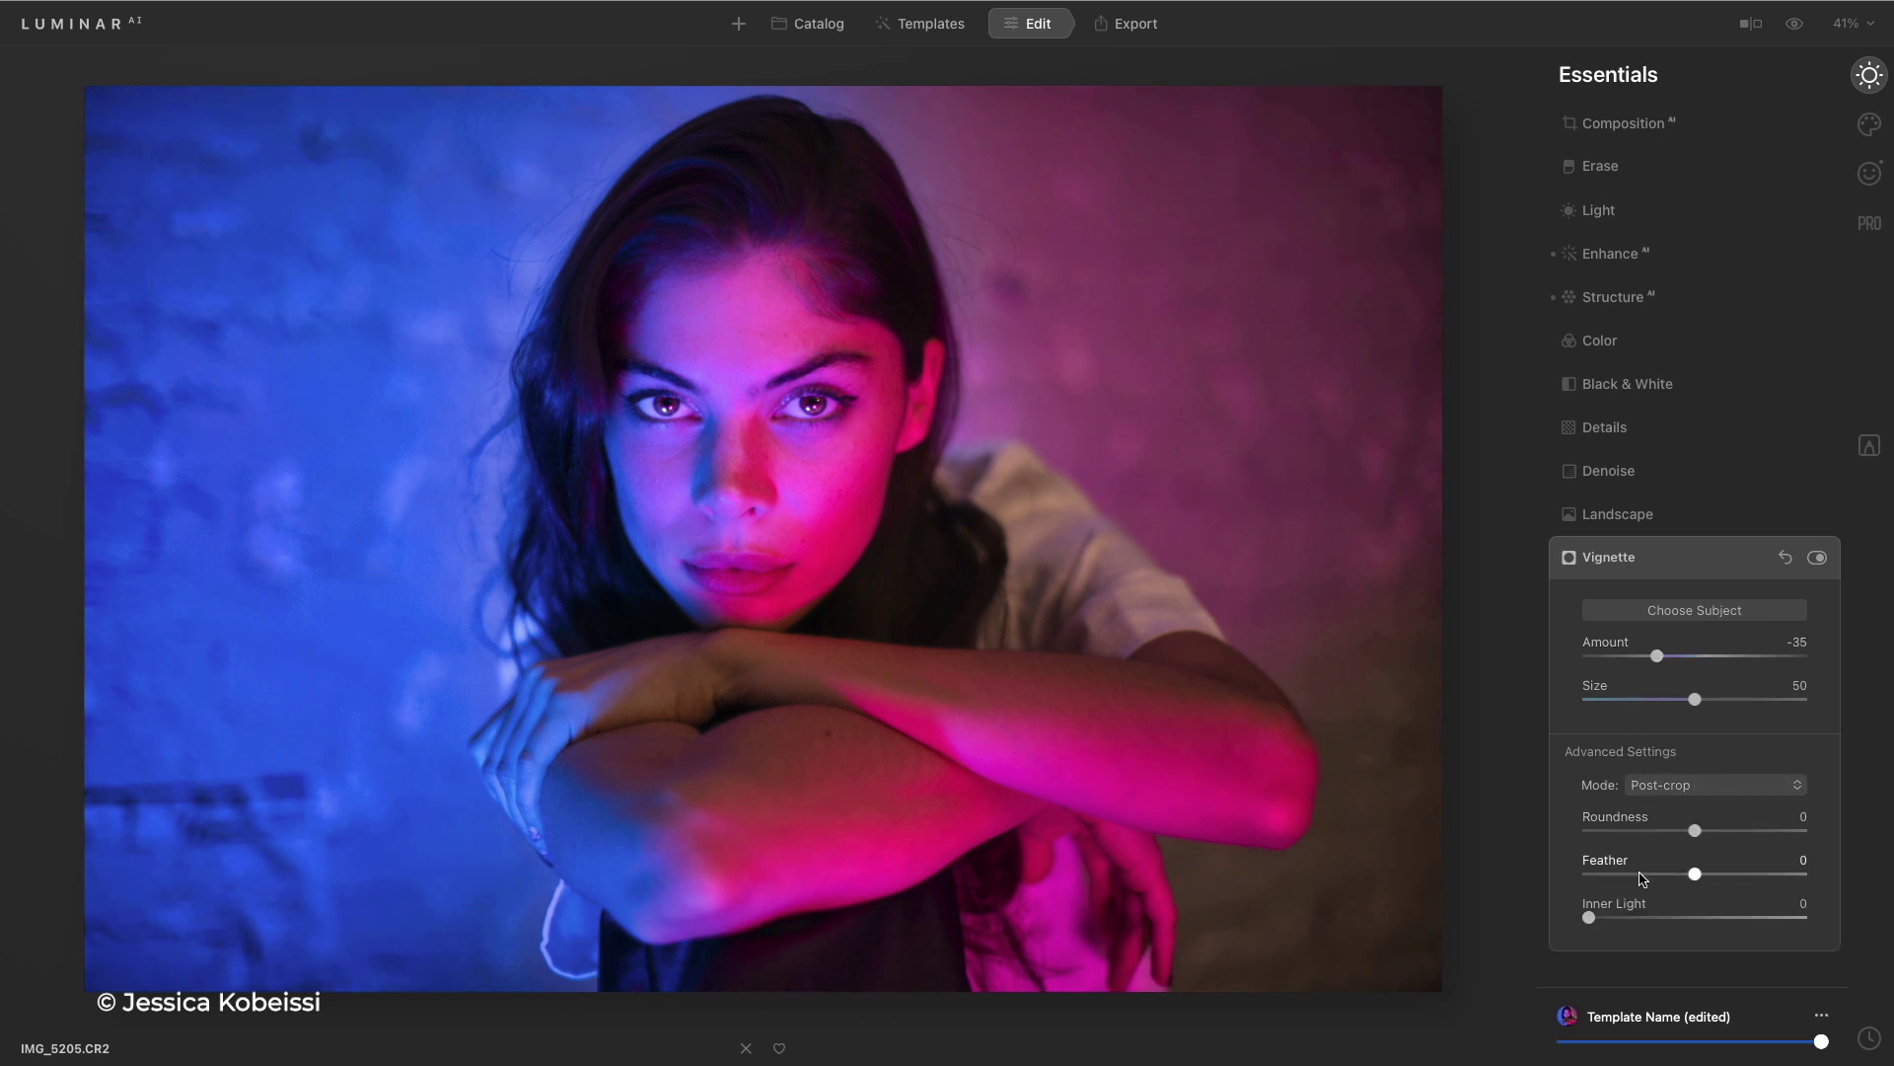
drag(1640, 872, 1751, 863)
Select the 11 purple-lit shots in the grid and sync the portrait's adjustments to them
key(g)
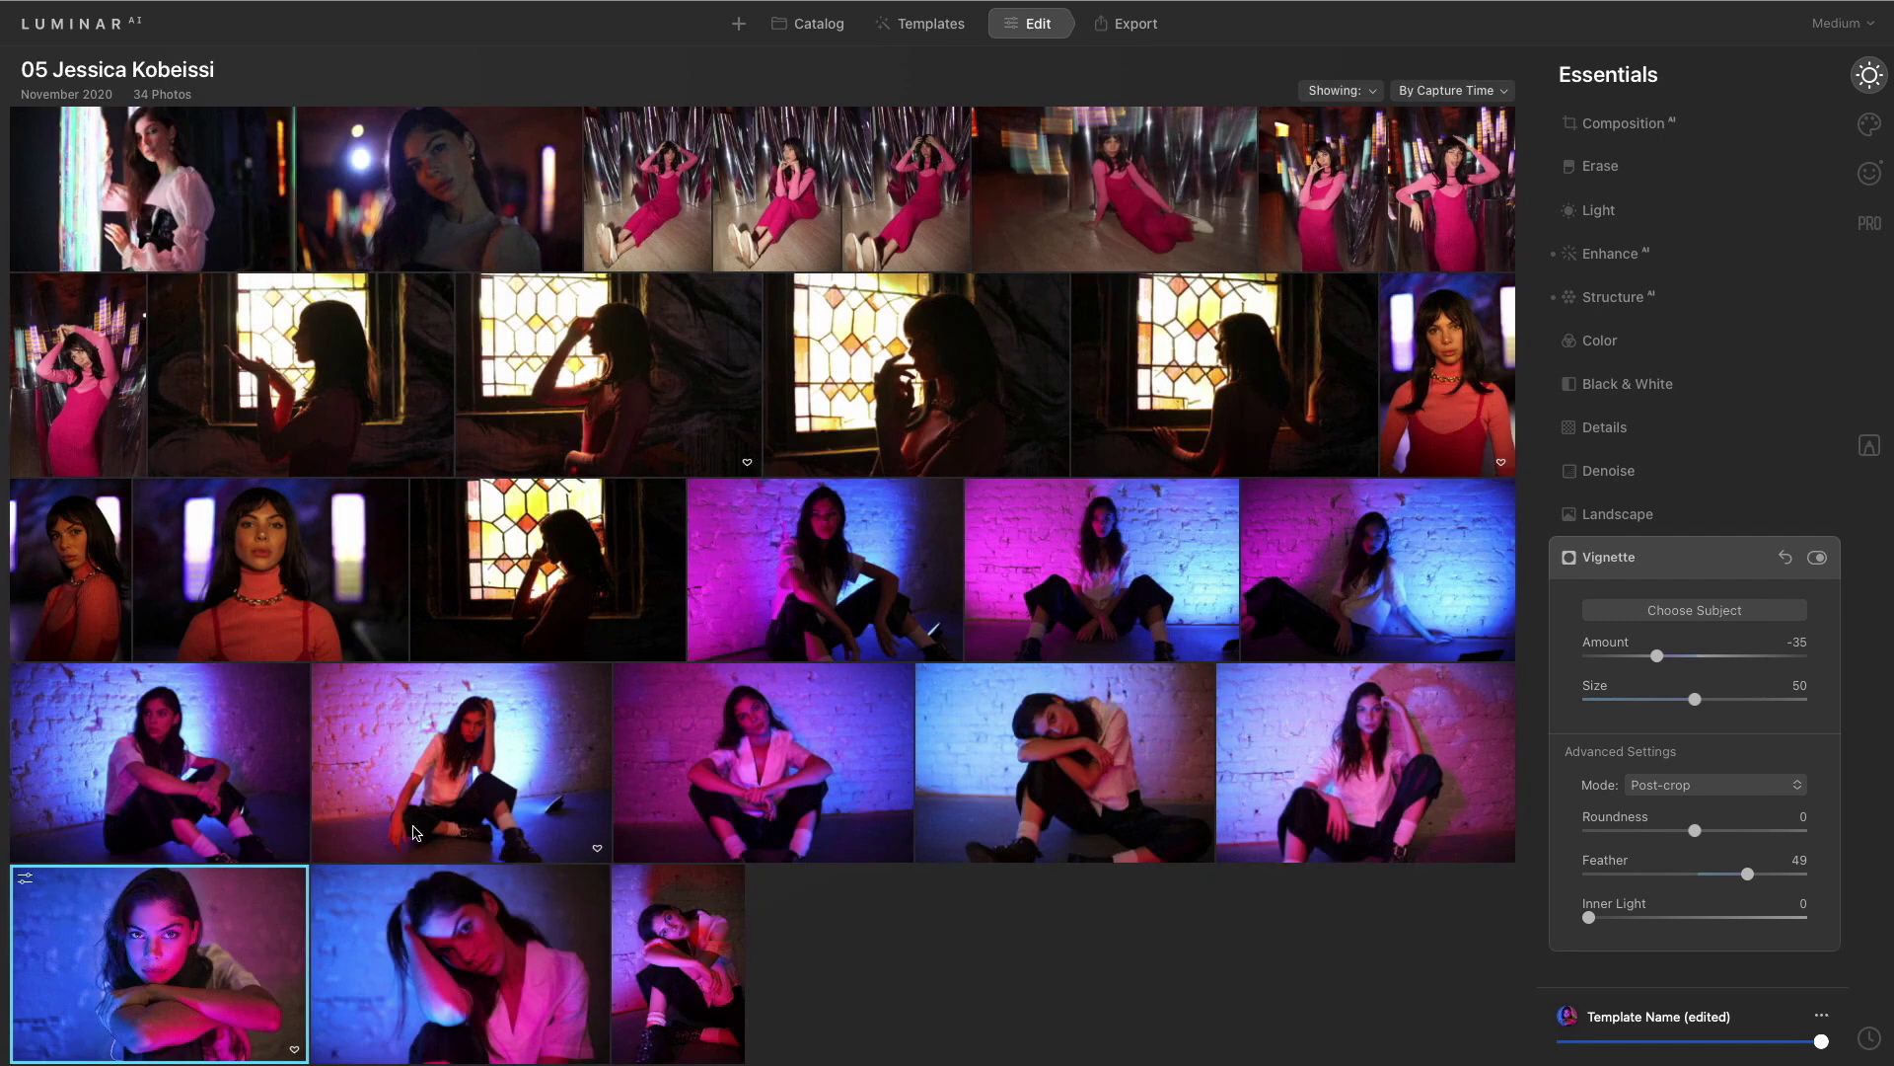
shift+click(776, 579)
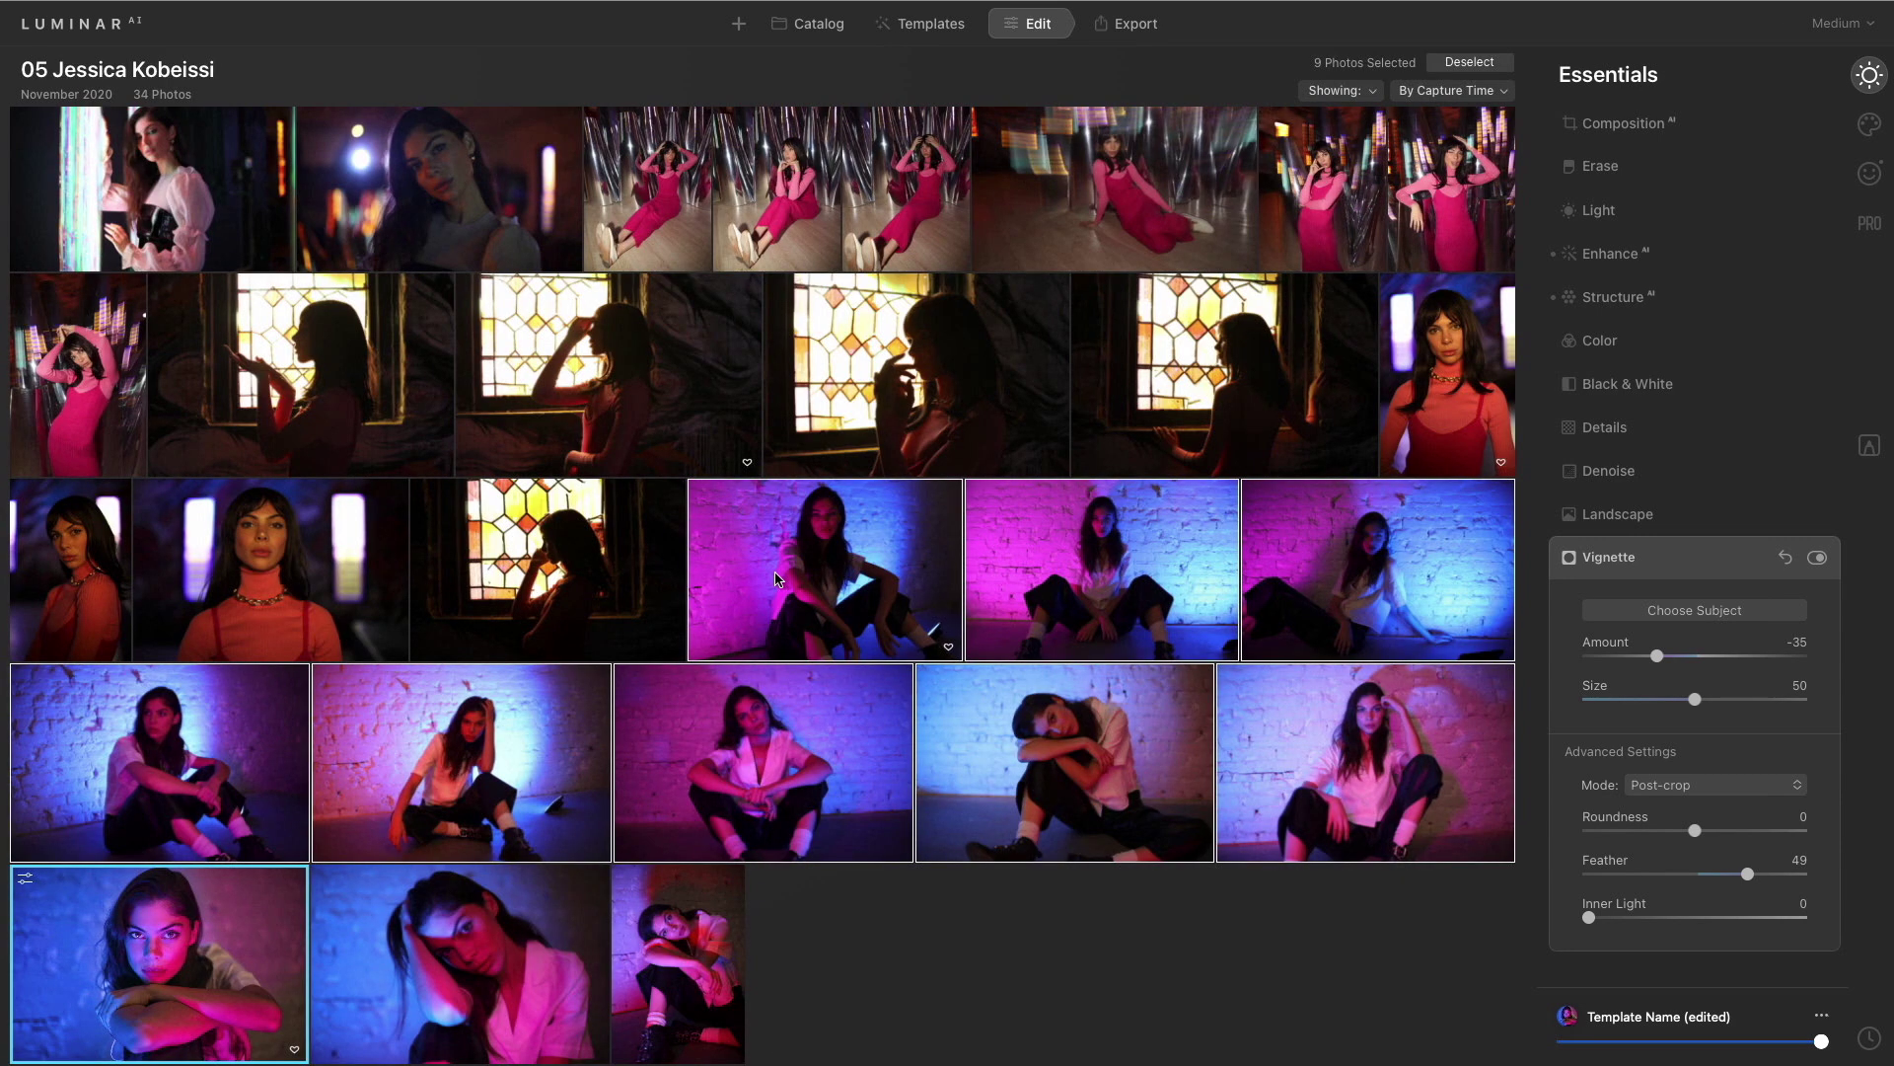
super+click(432, 996)
super+click(691, 969)
right_click(219, 950)
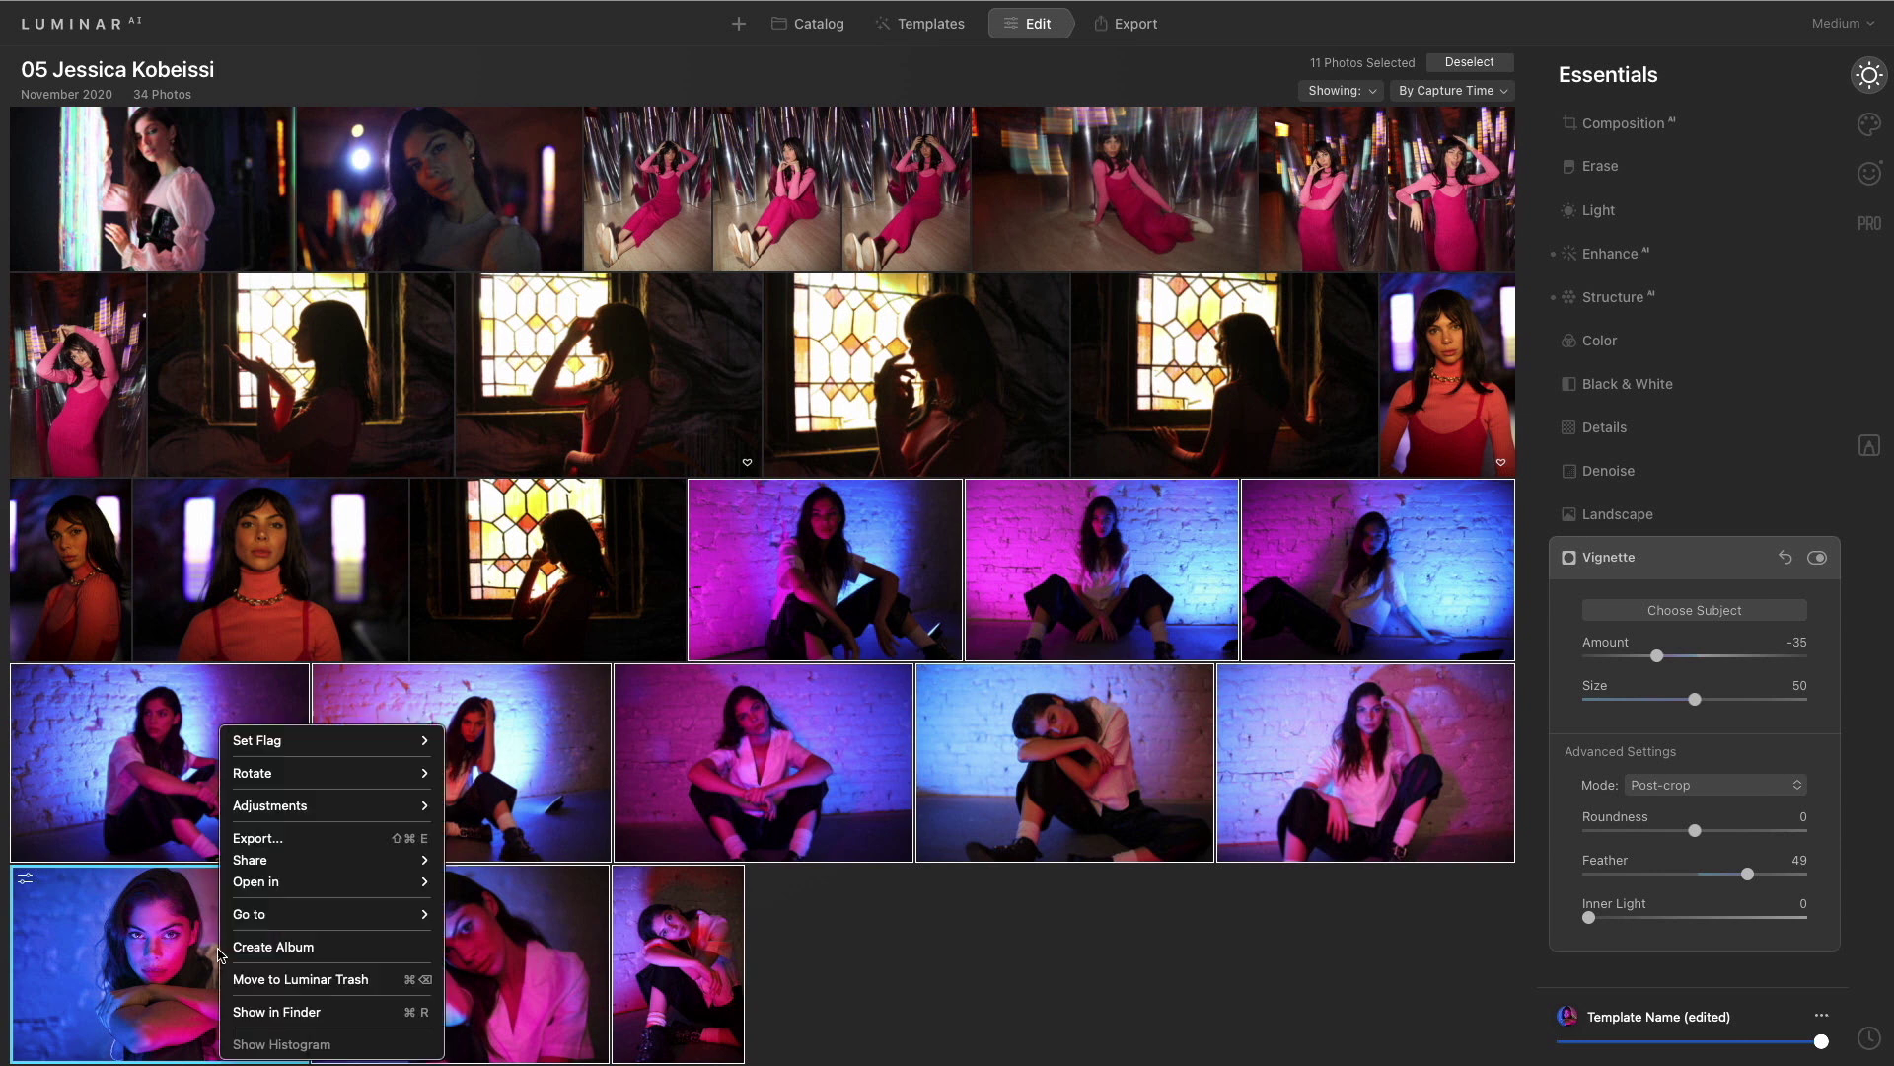
mouse_move(353, 804)
click(528, 811)
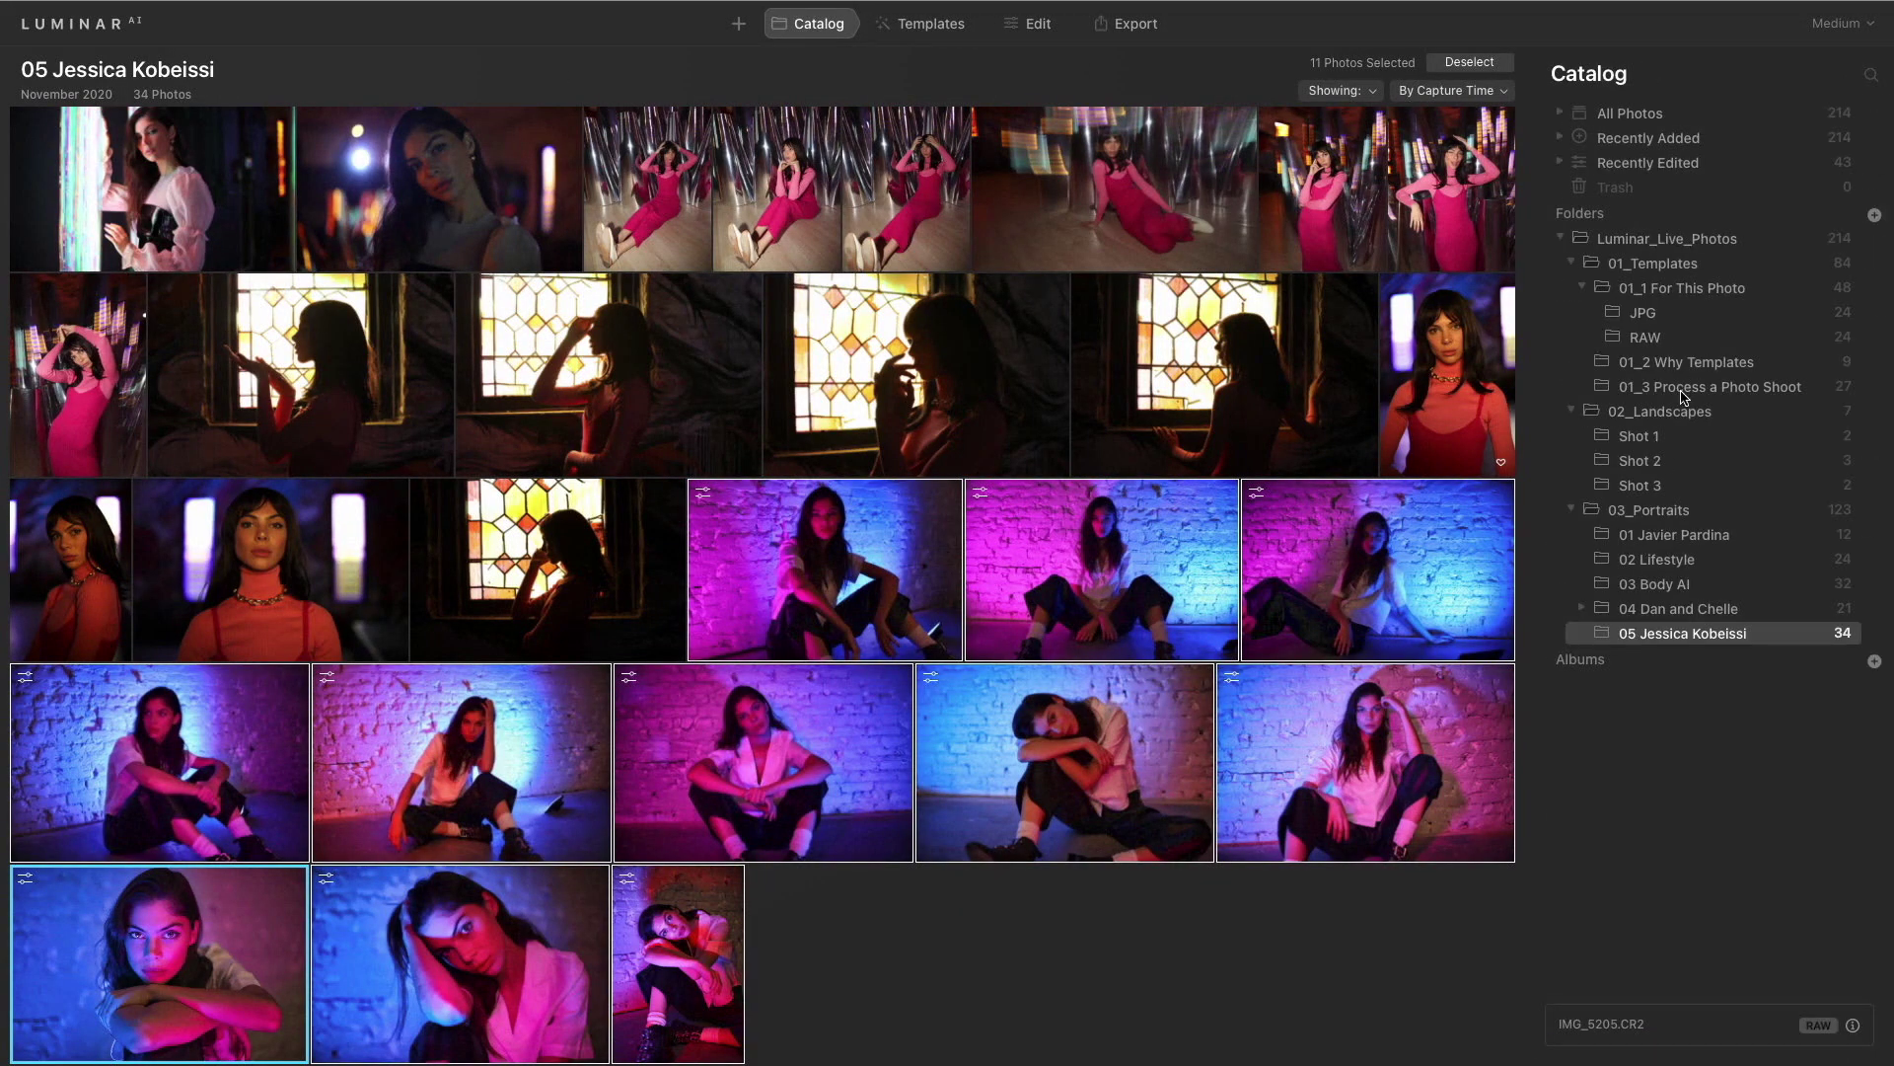
Open close-up 2B4A8008.CR3 from 04 Dan and Chelle and apply Fashionista after trying Flawless
click(1660, 612)
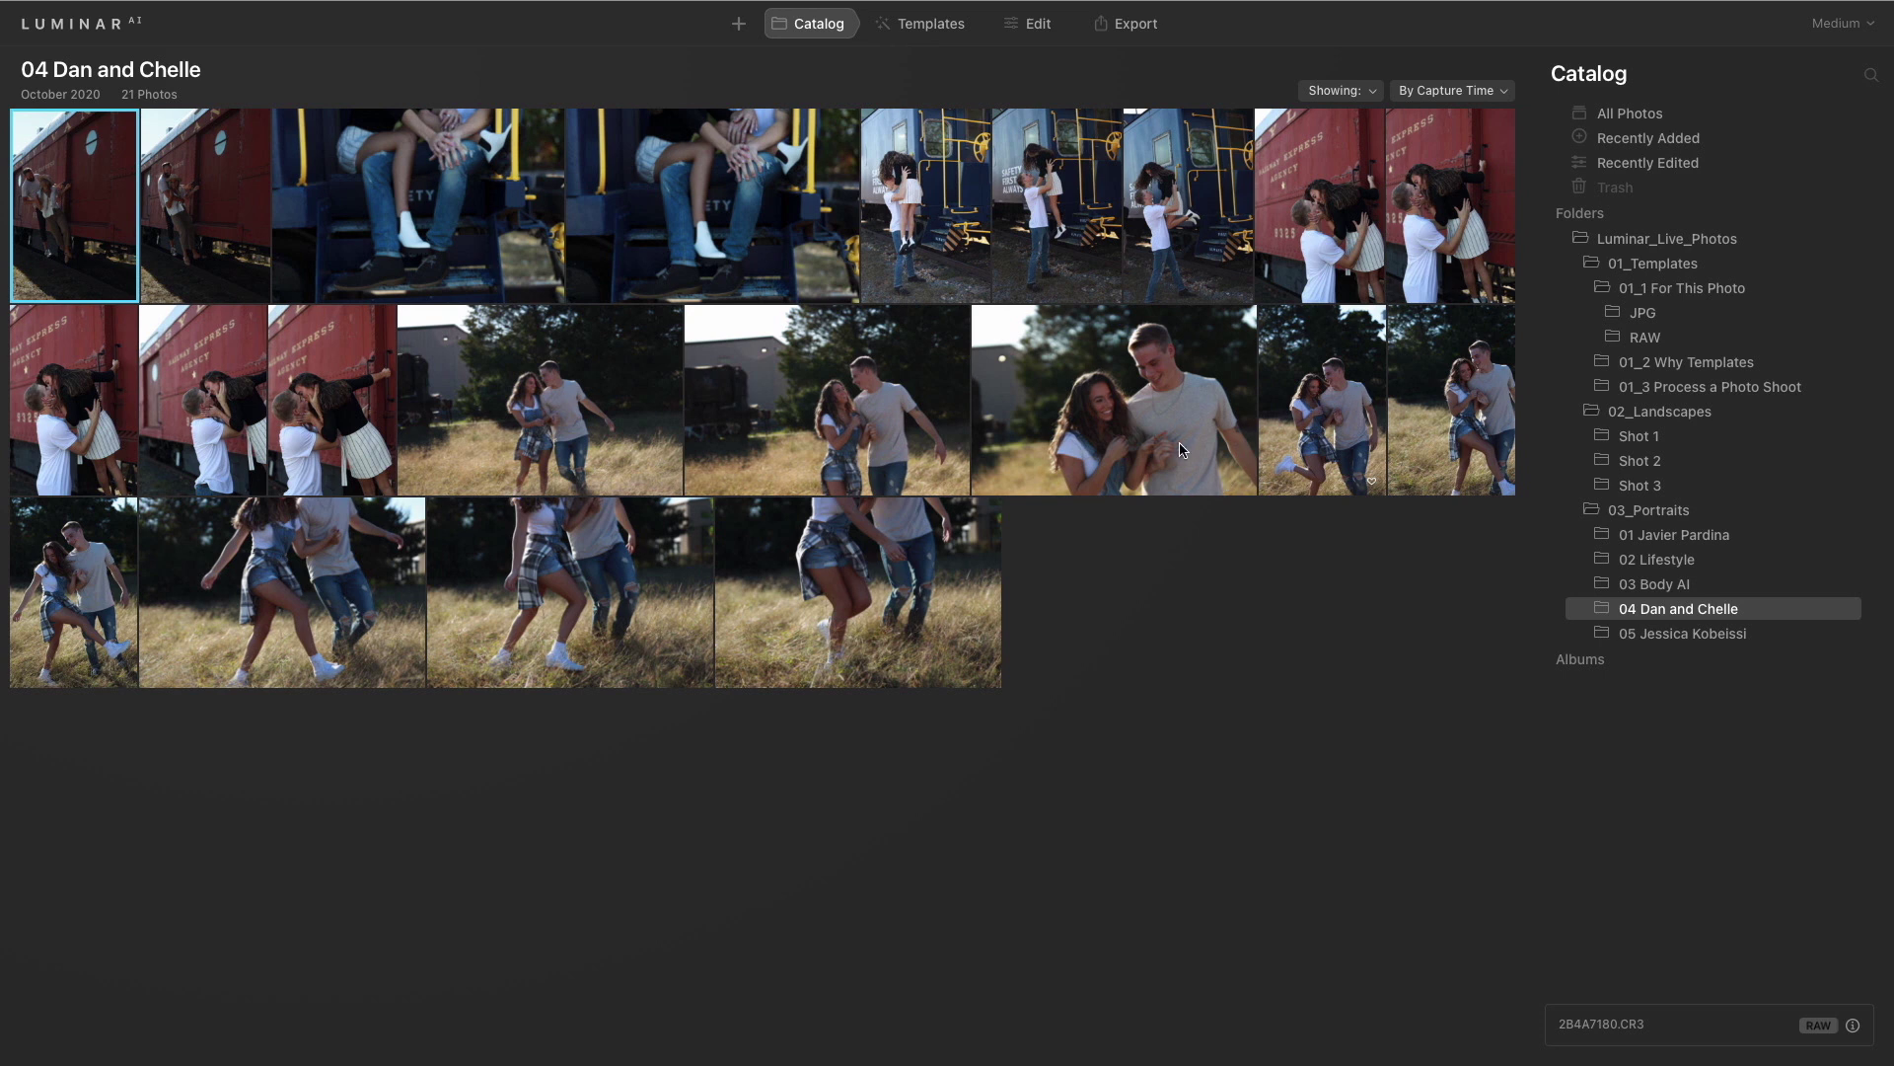
double_click(1131, 424)
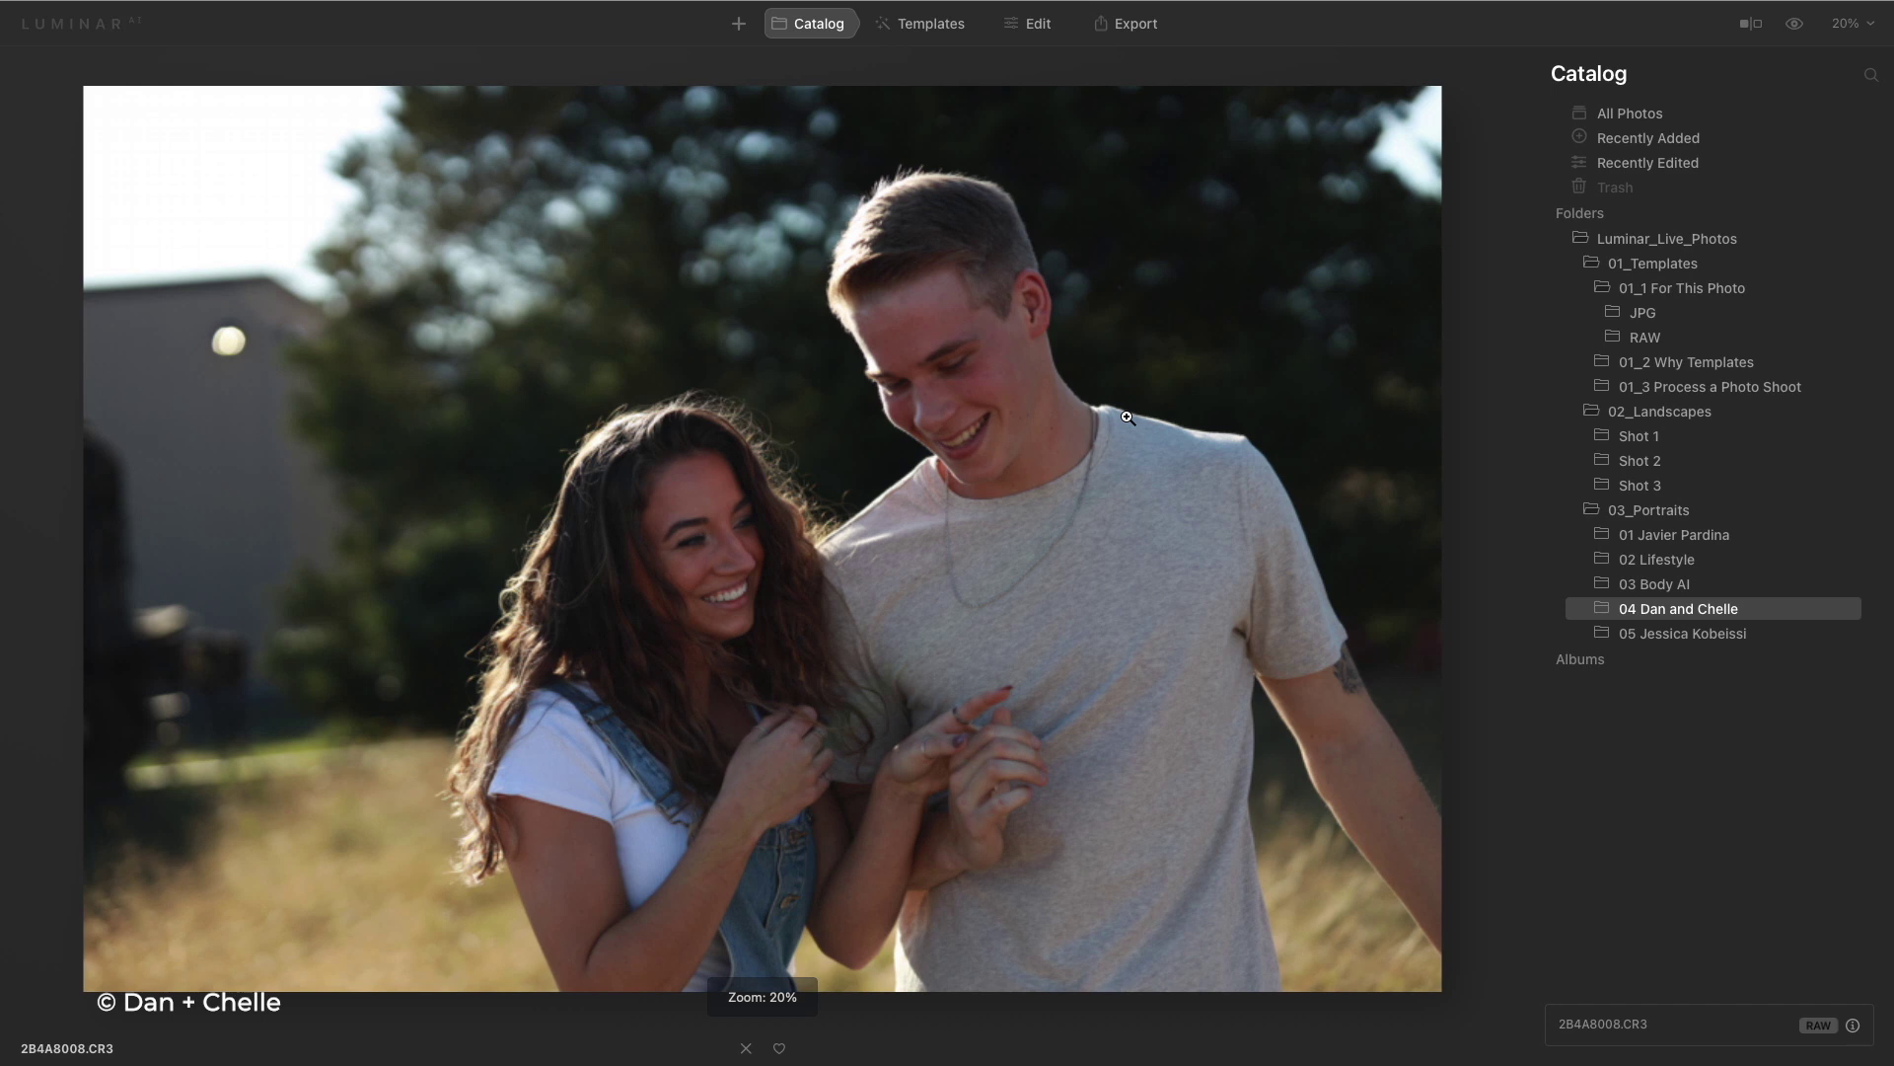
click(940, 23)
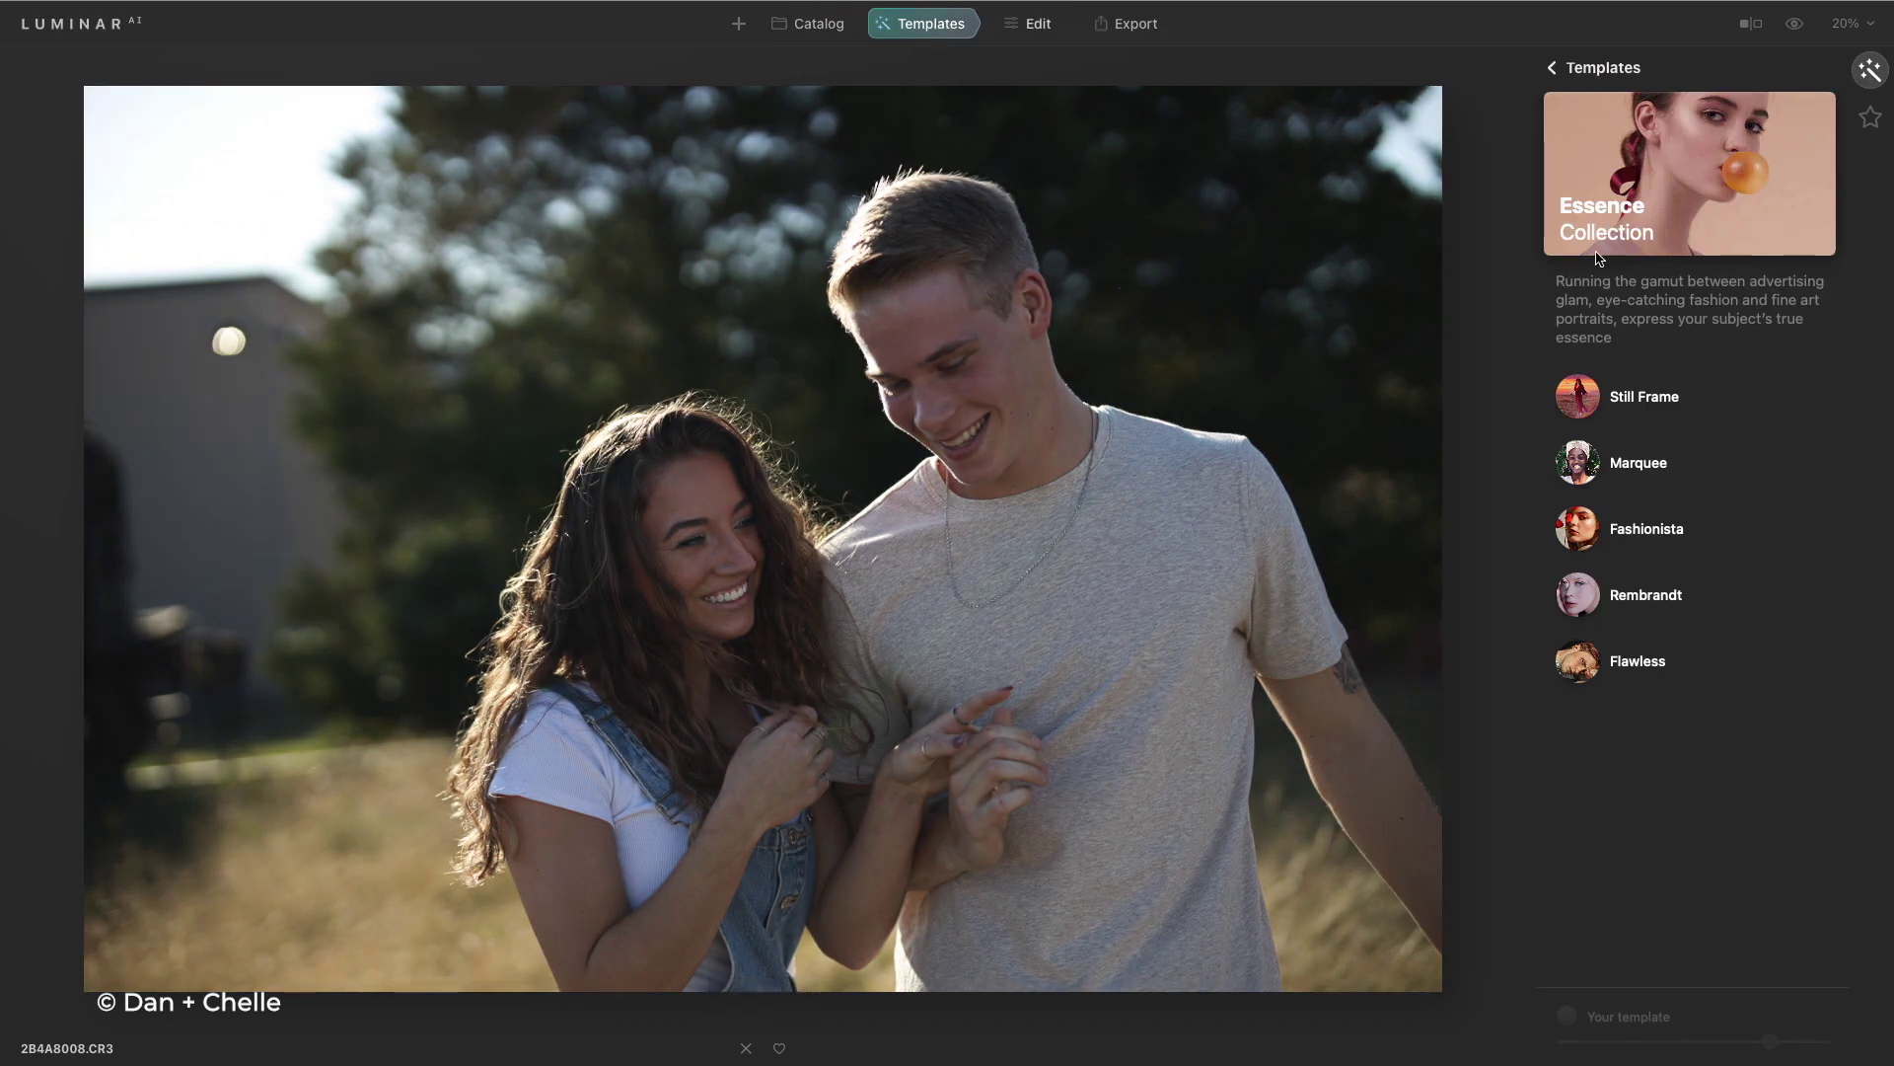
click(1584, 529)
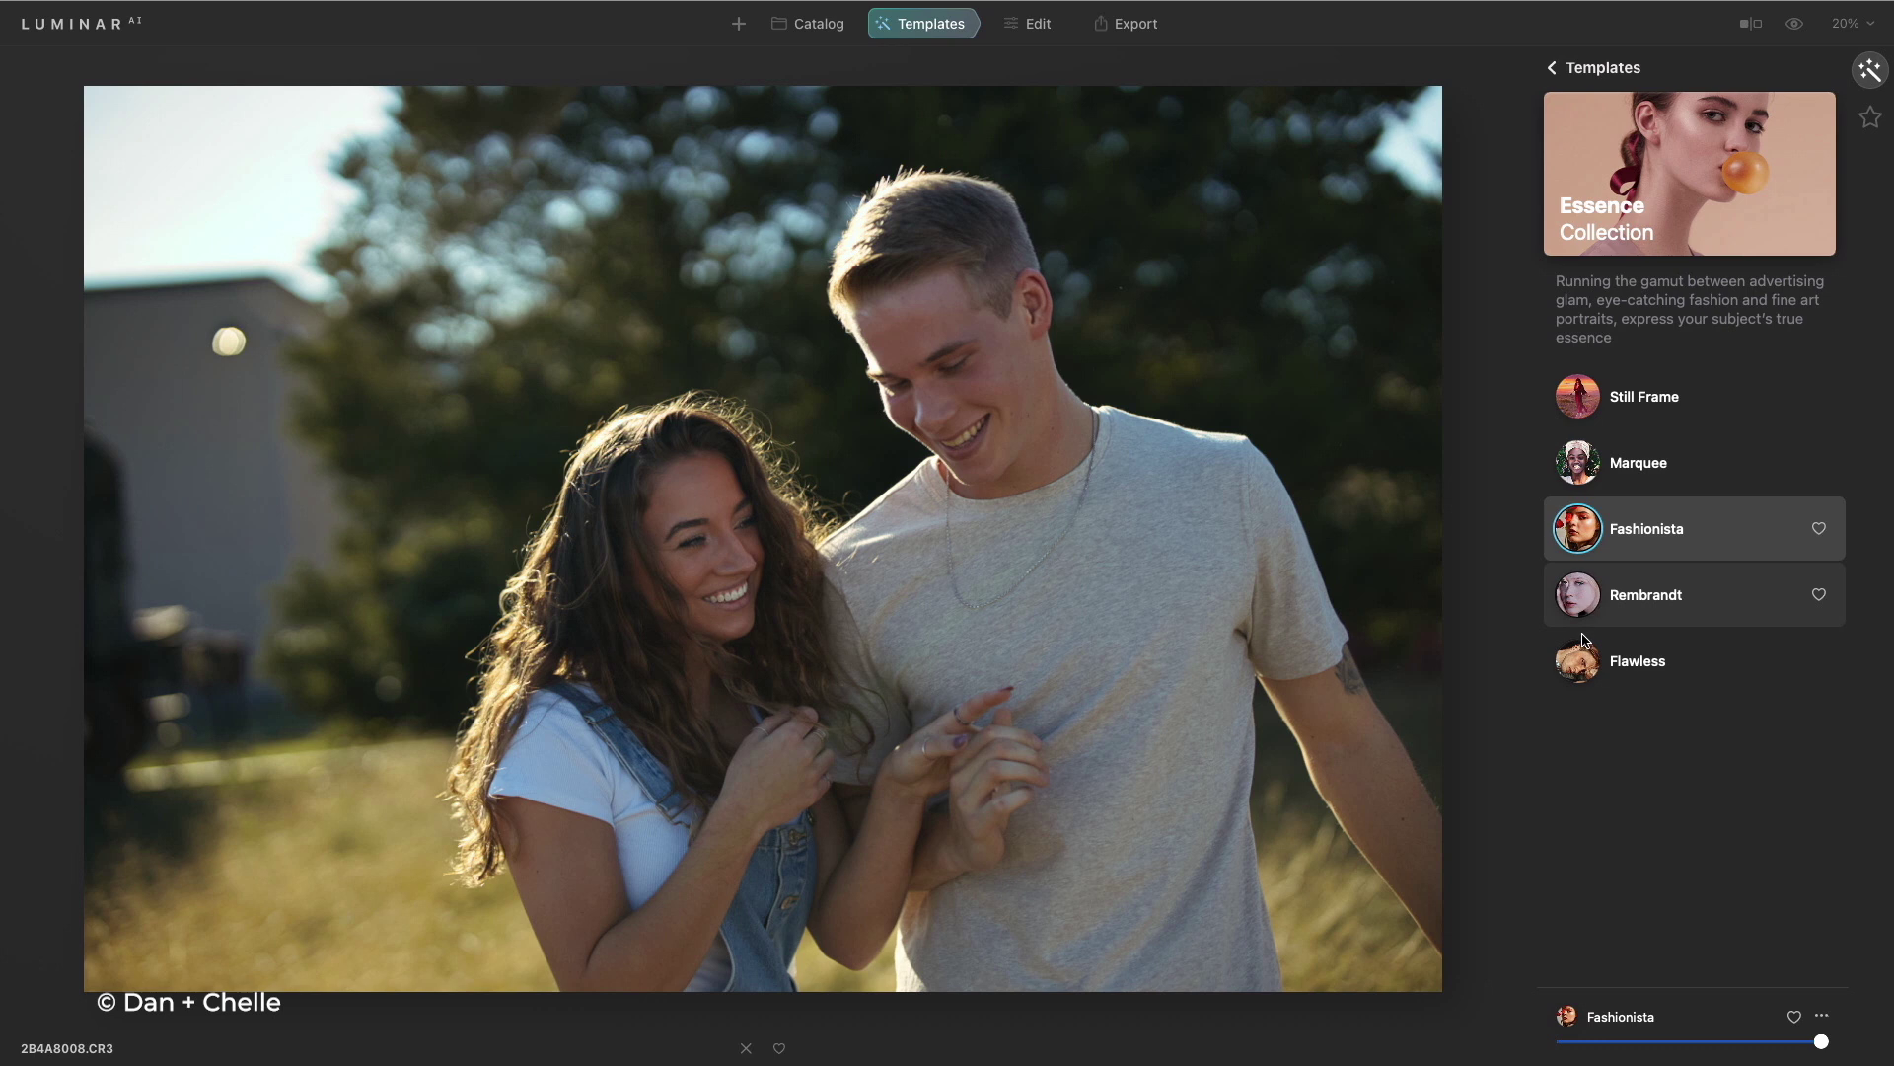
click(1577, 666)
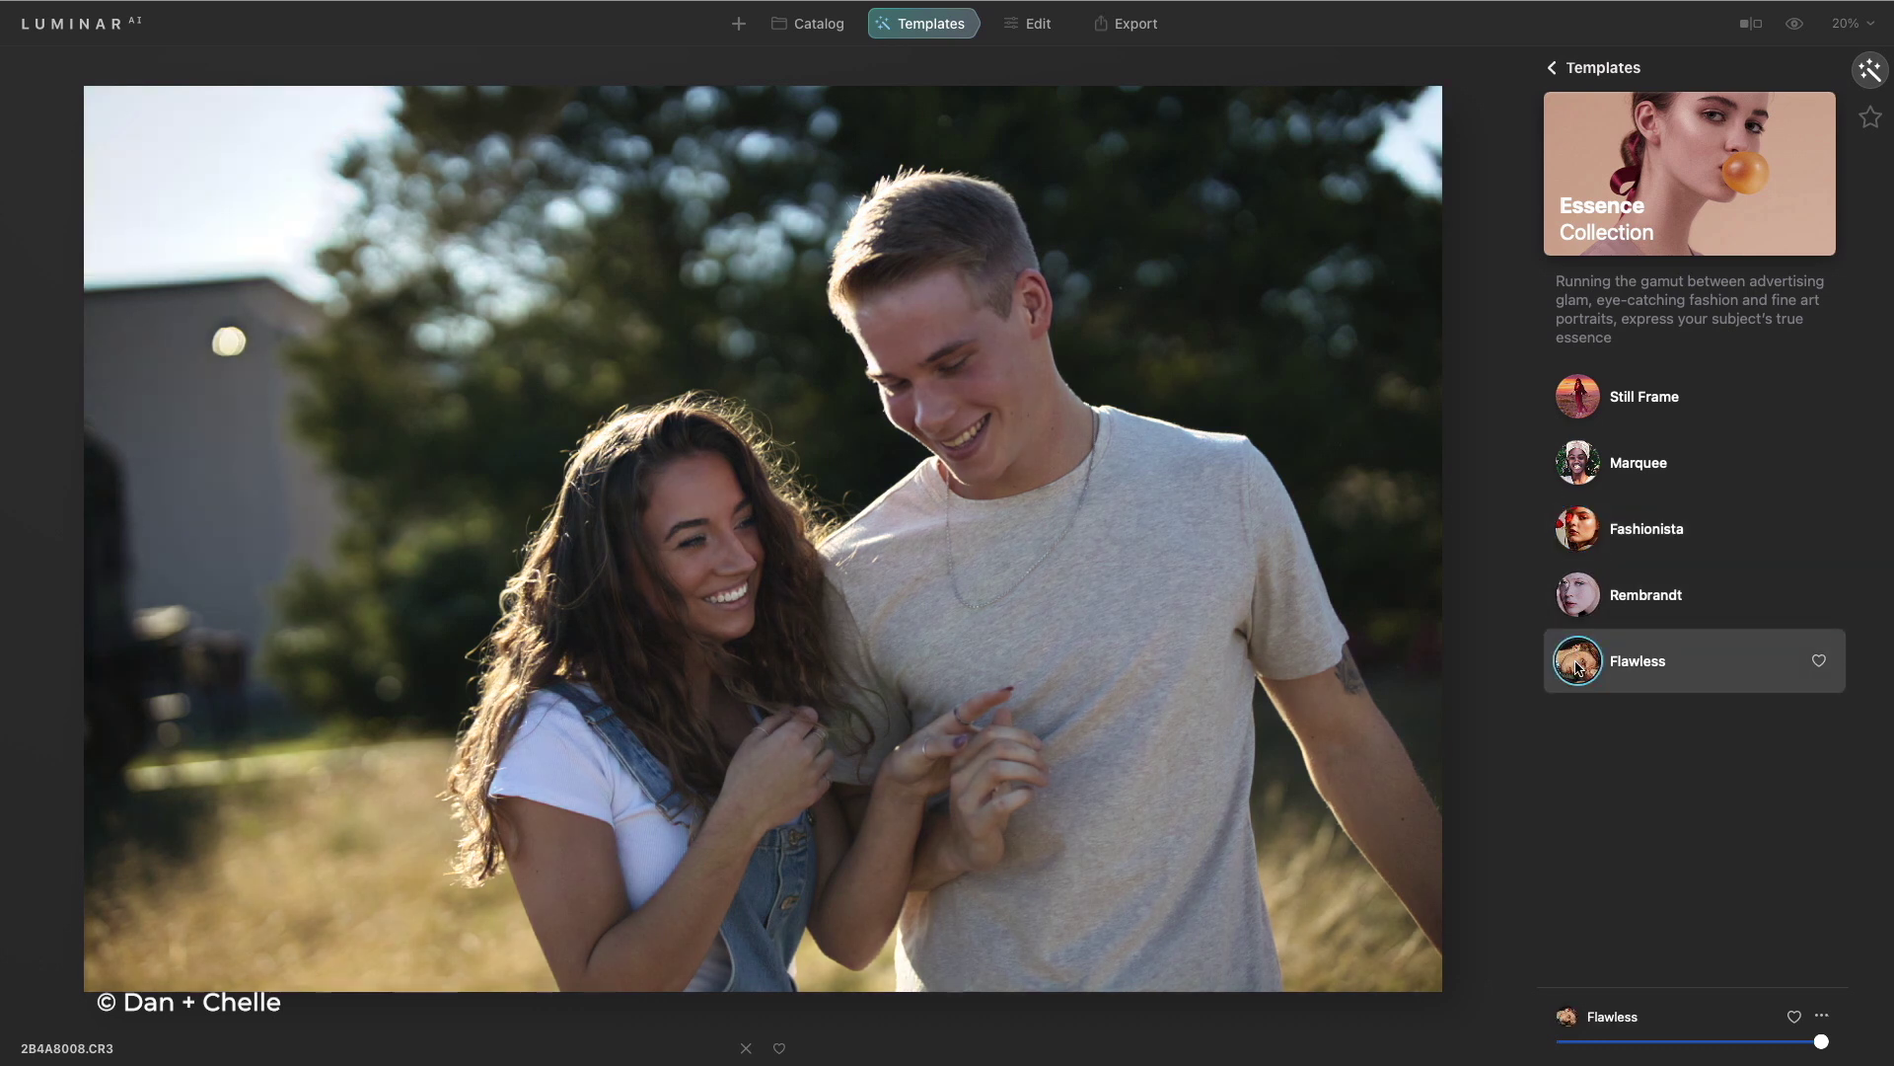
click(1591, 533)
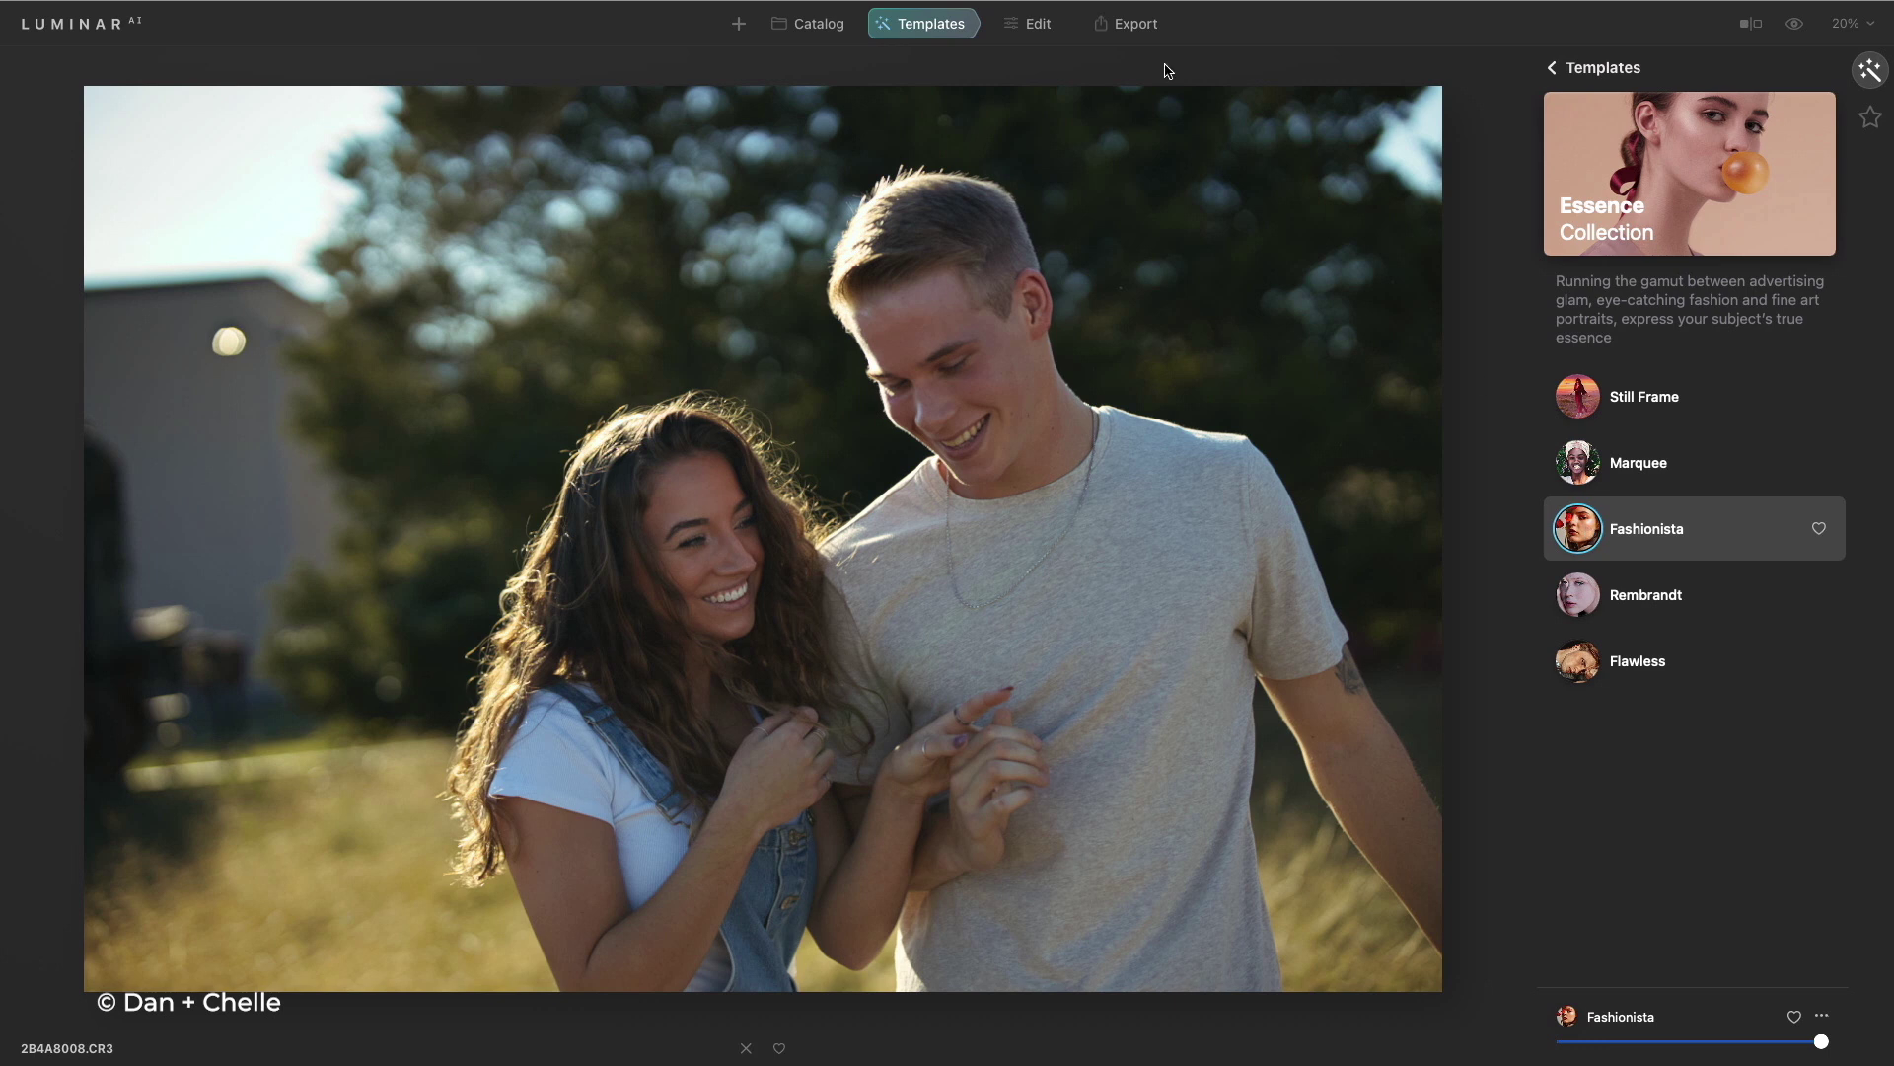
Set Face AI Face Light to 47 and Skin AI Shine Removal to 44
click(1031, 24)
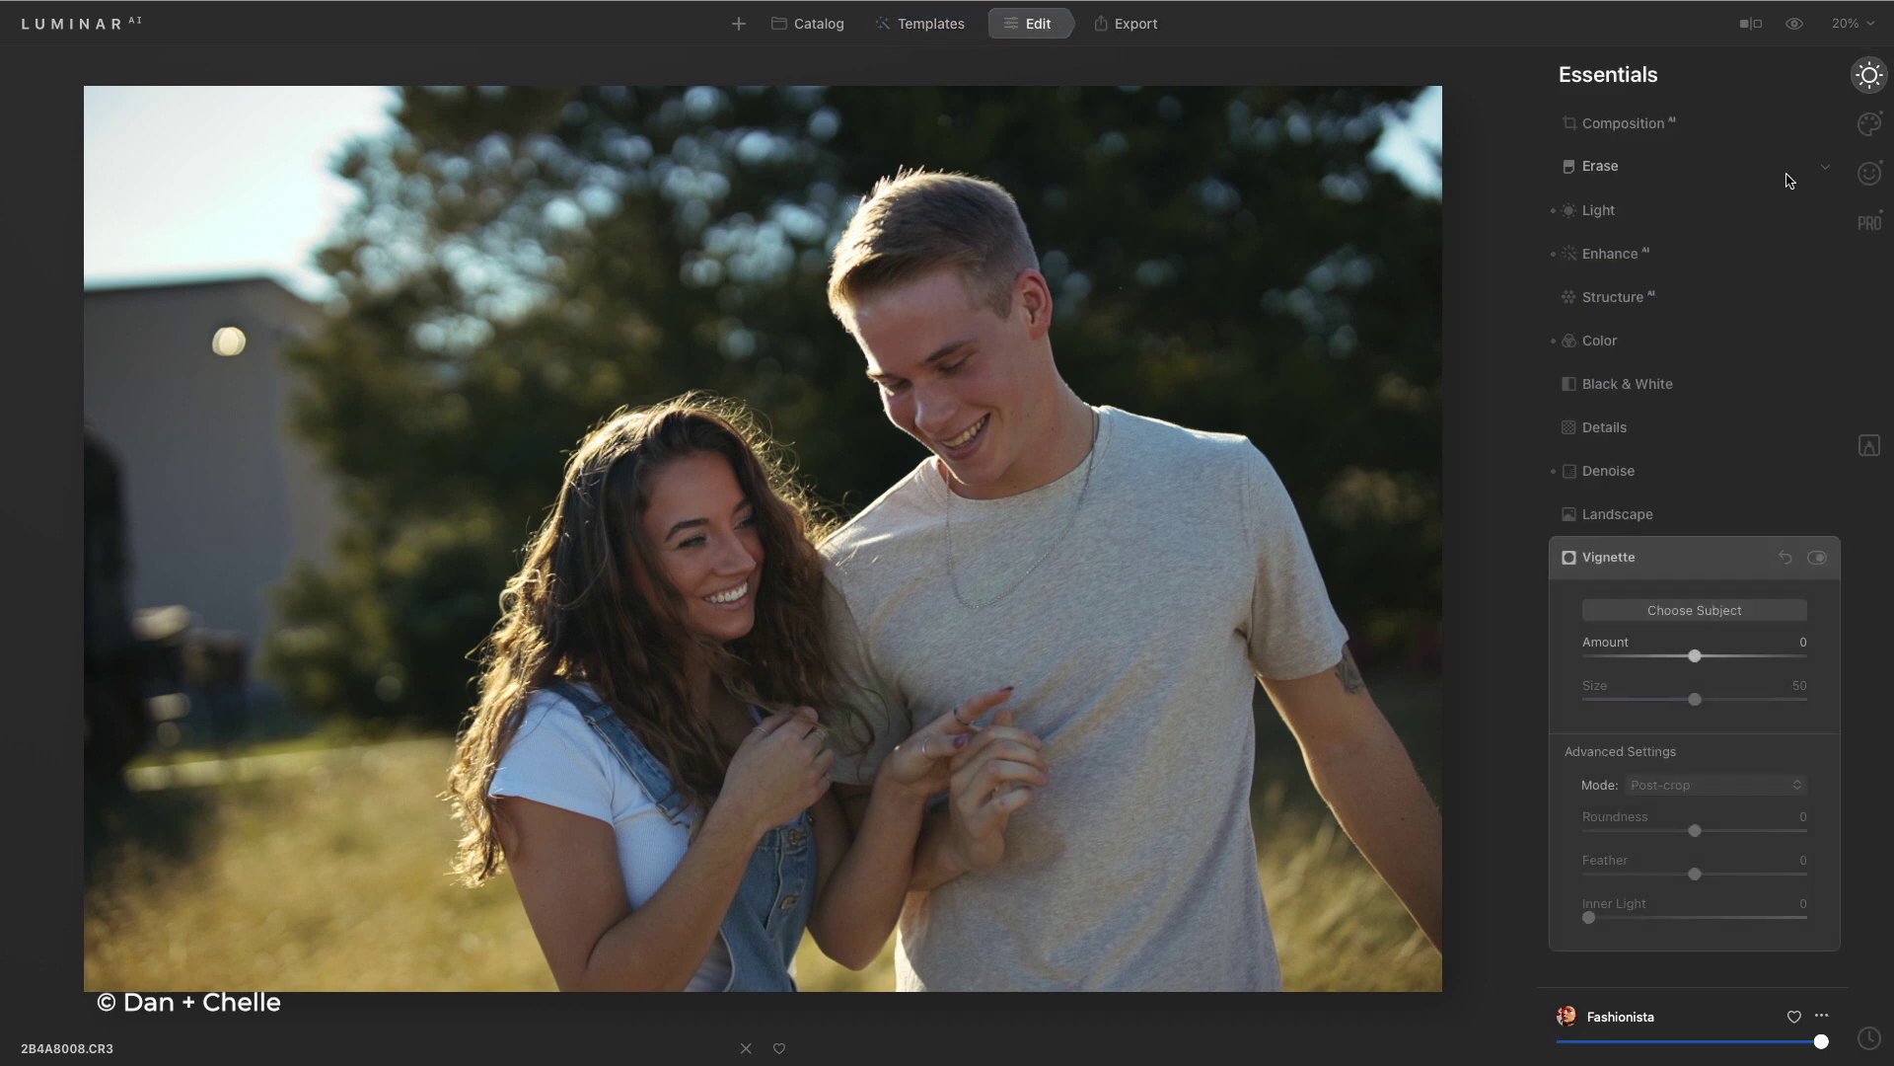
click(1867, 174)
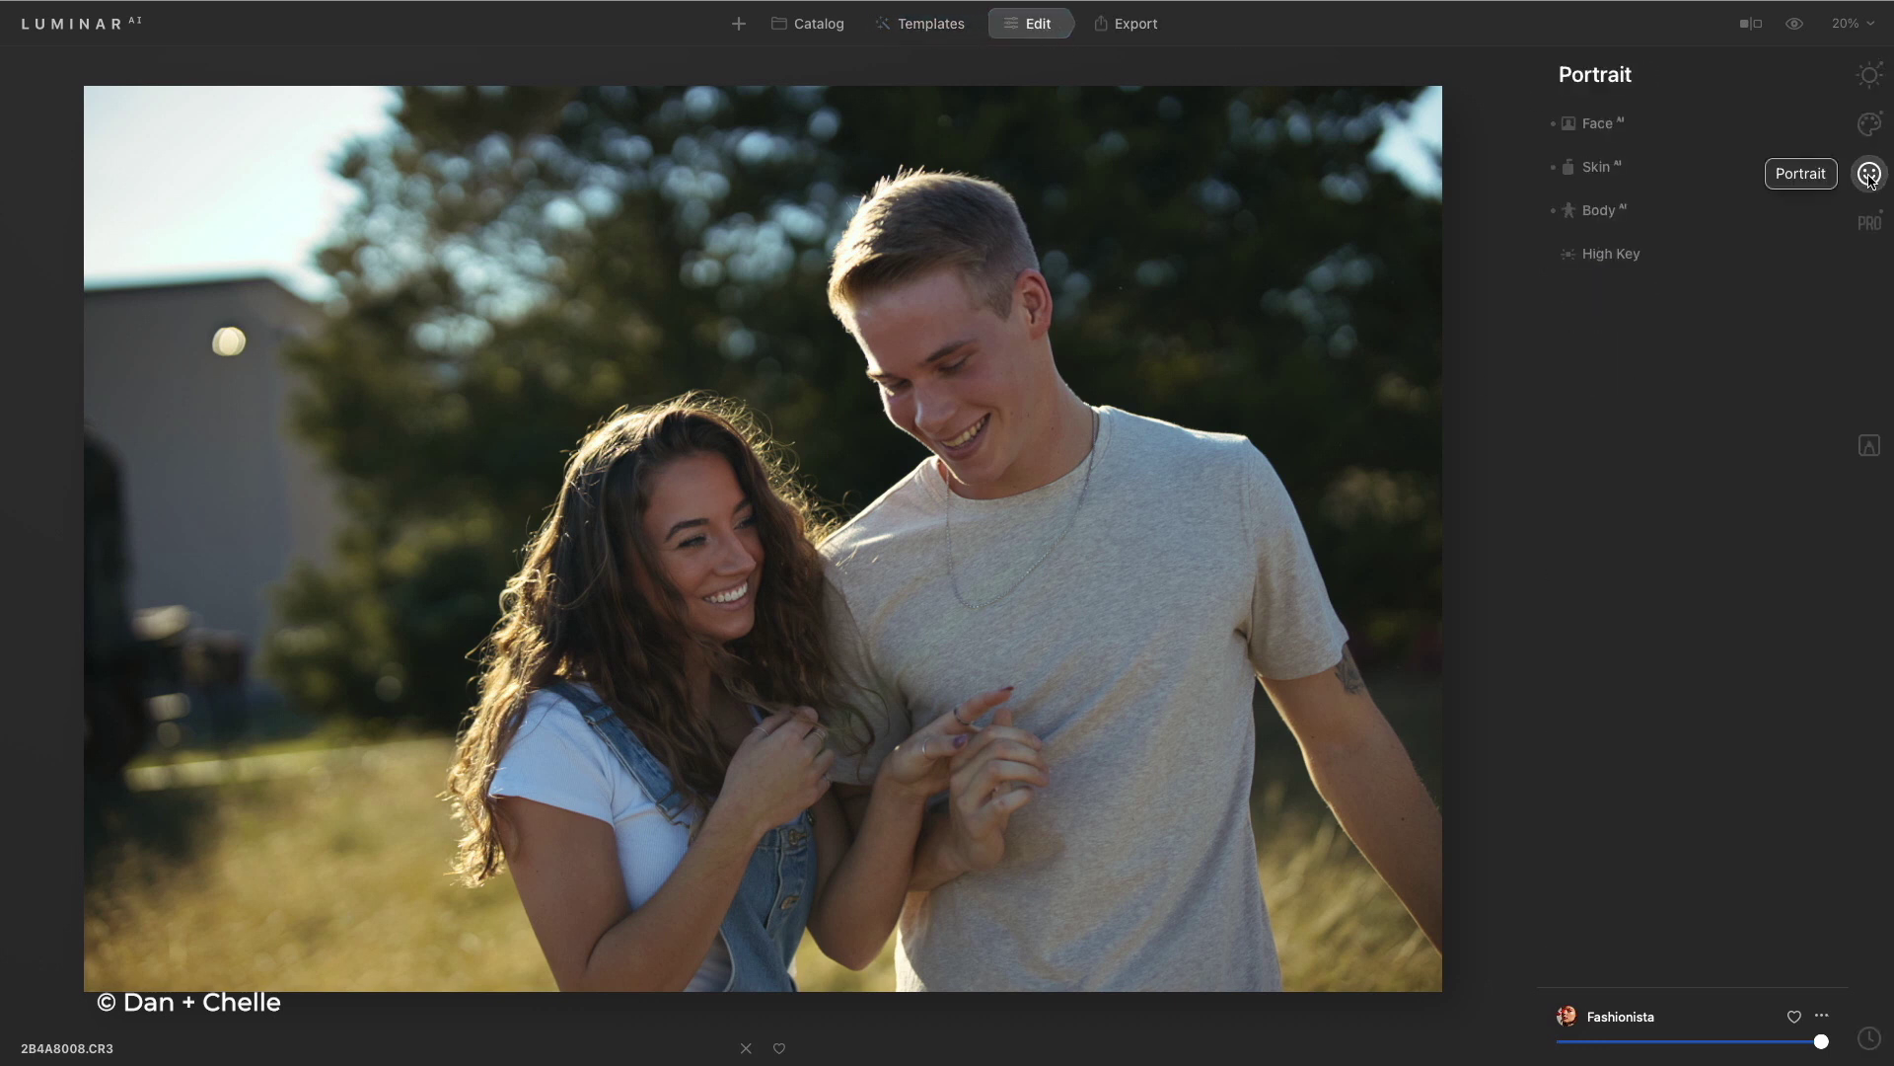
click(1682, 131)
drag(1611, 187, 1693, 210)
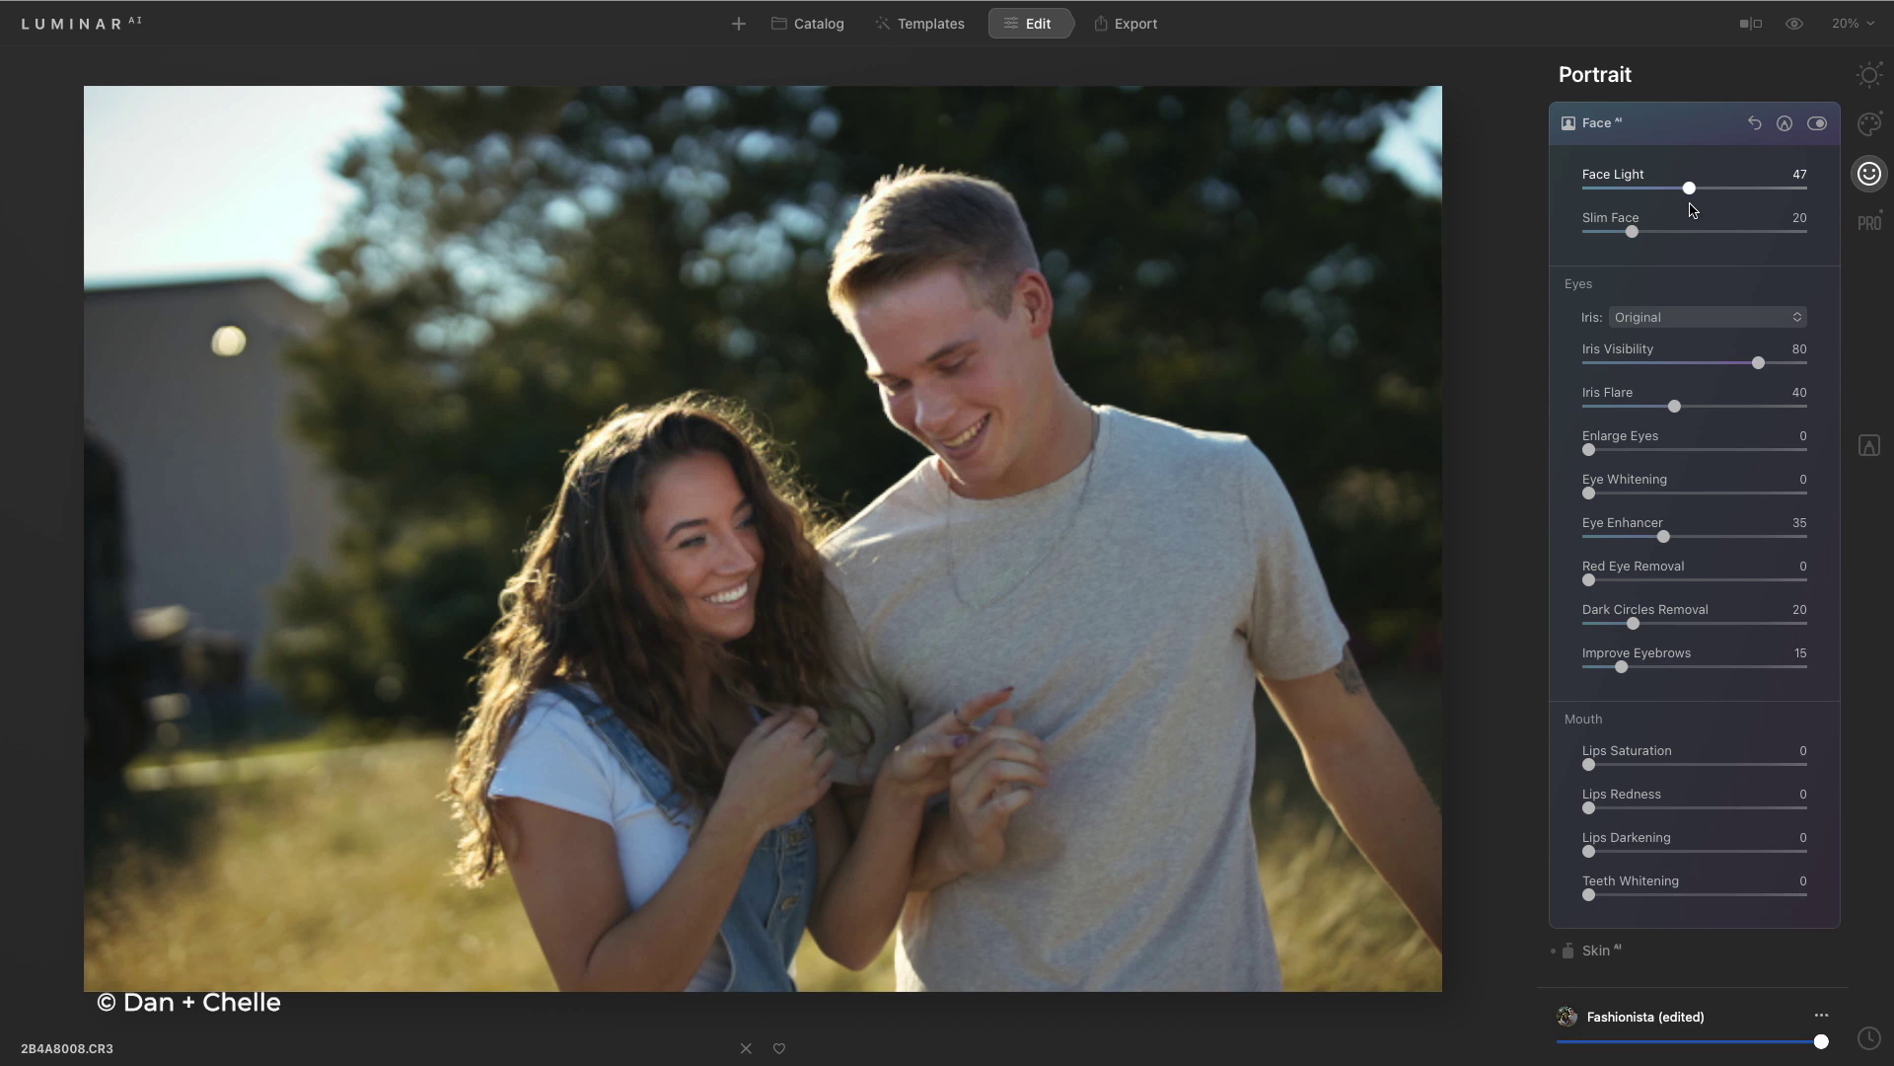
click(1664, 946)
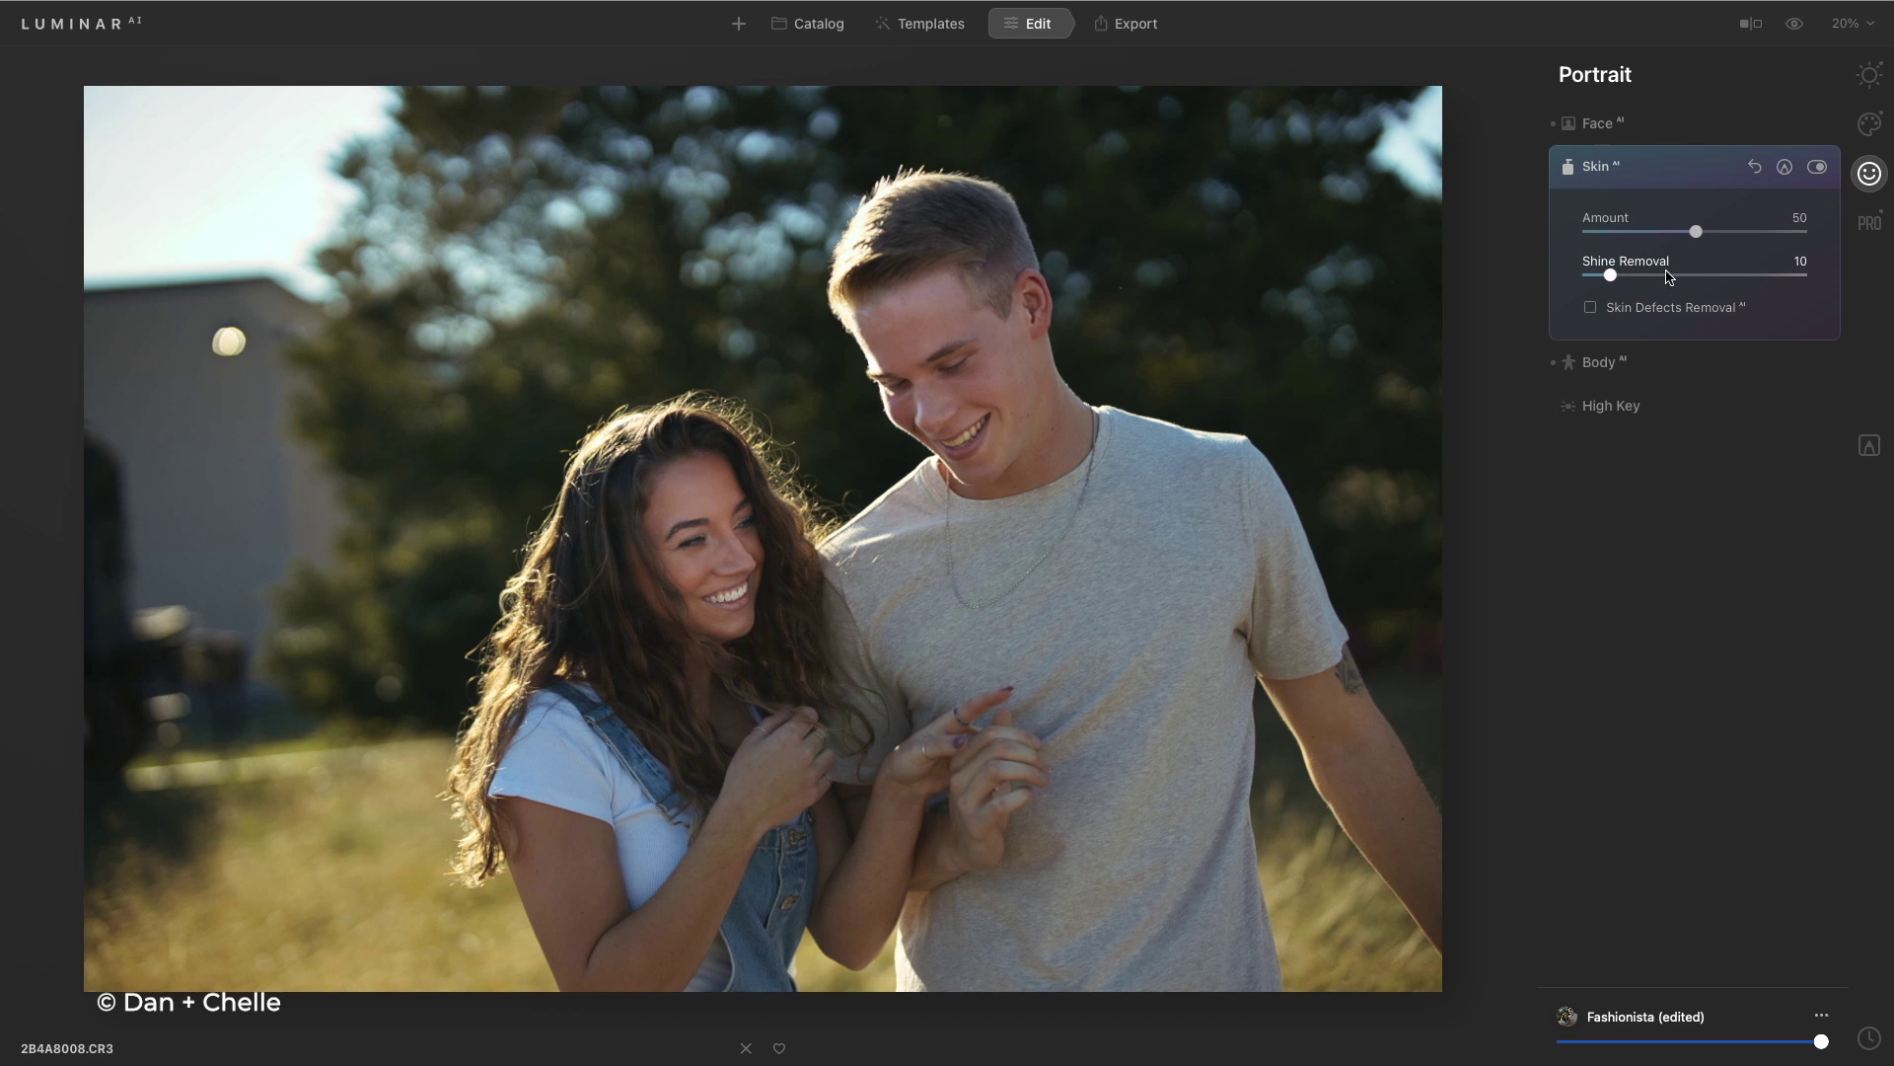
drag(1668, 277, 1686, 281)
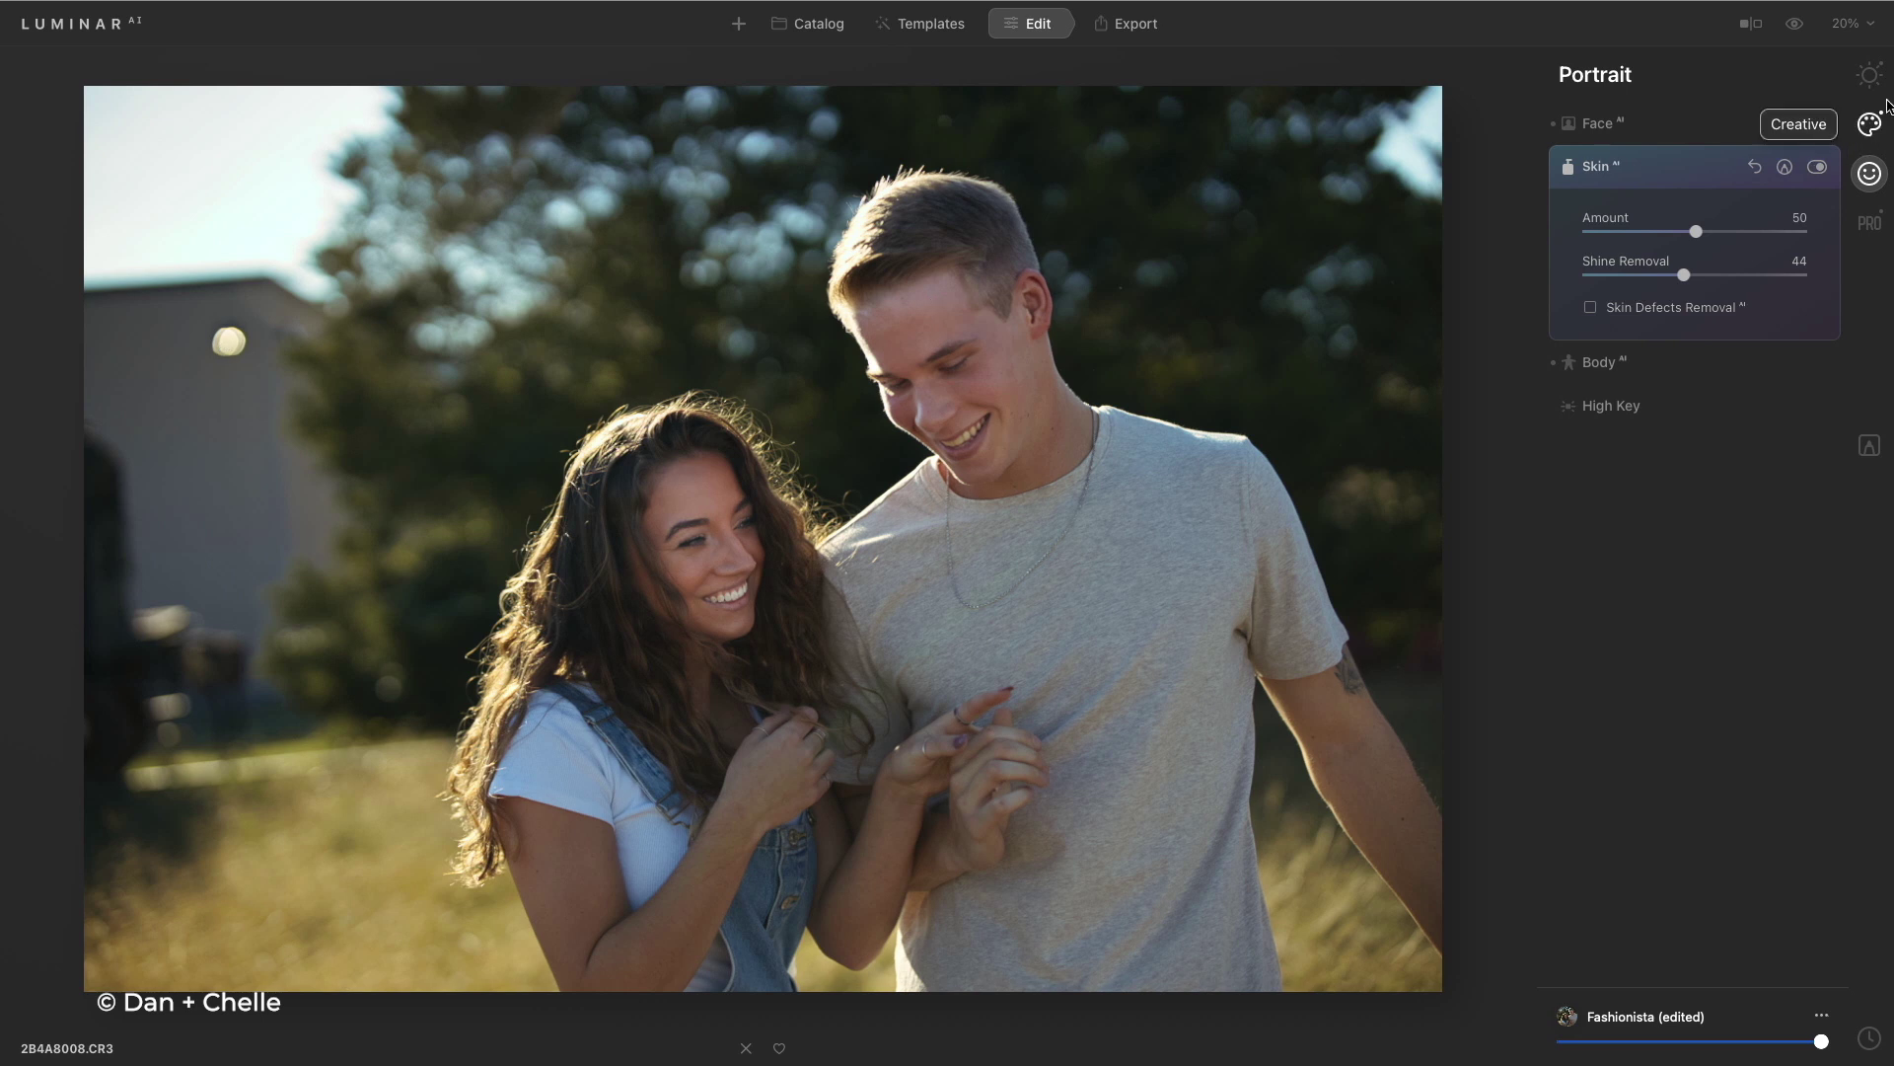
Brush over the bright light spot in the left background and erase it
click(1870, 74)
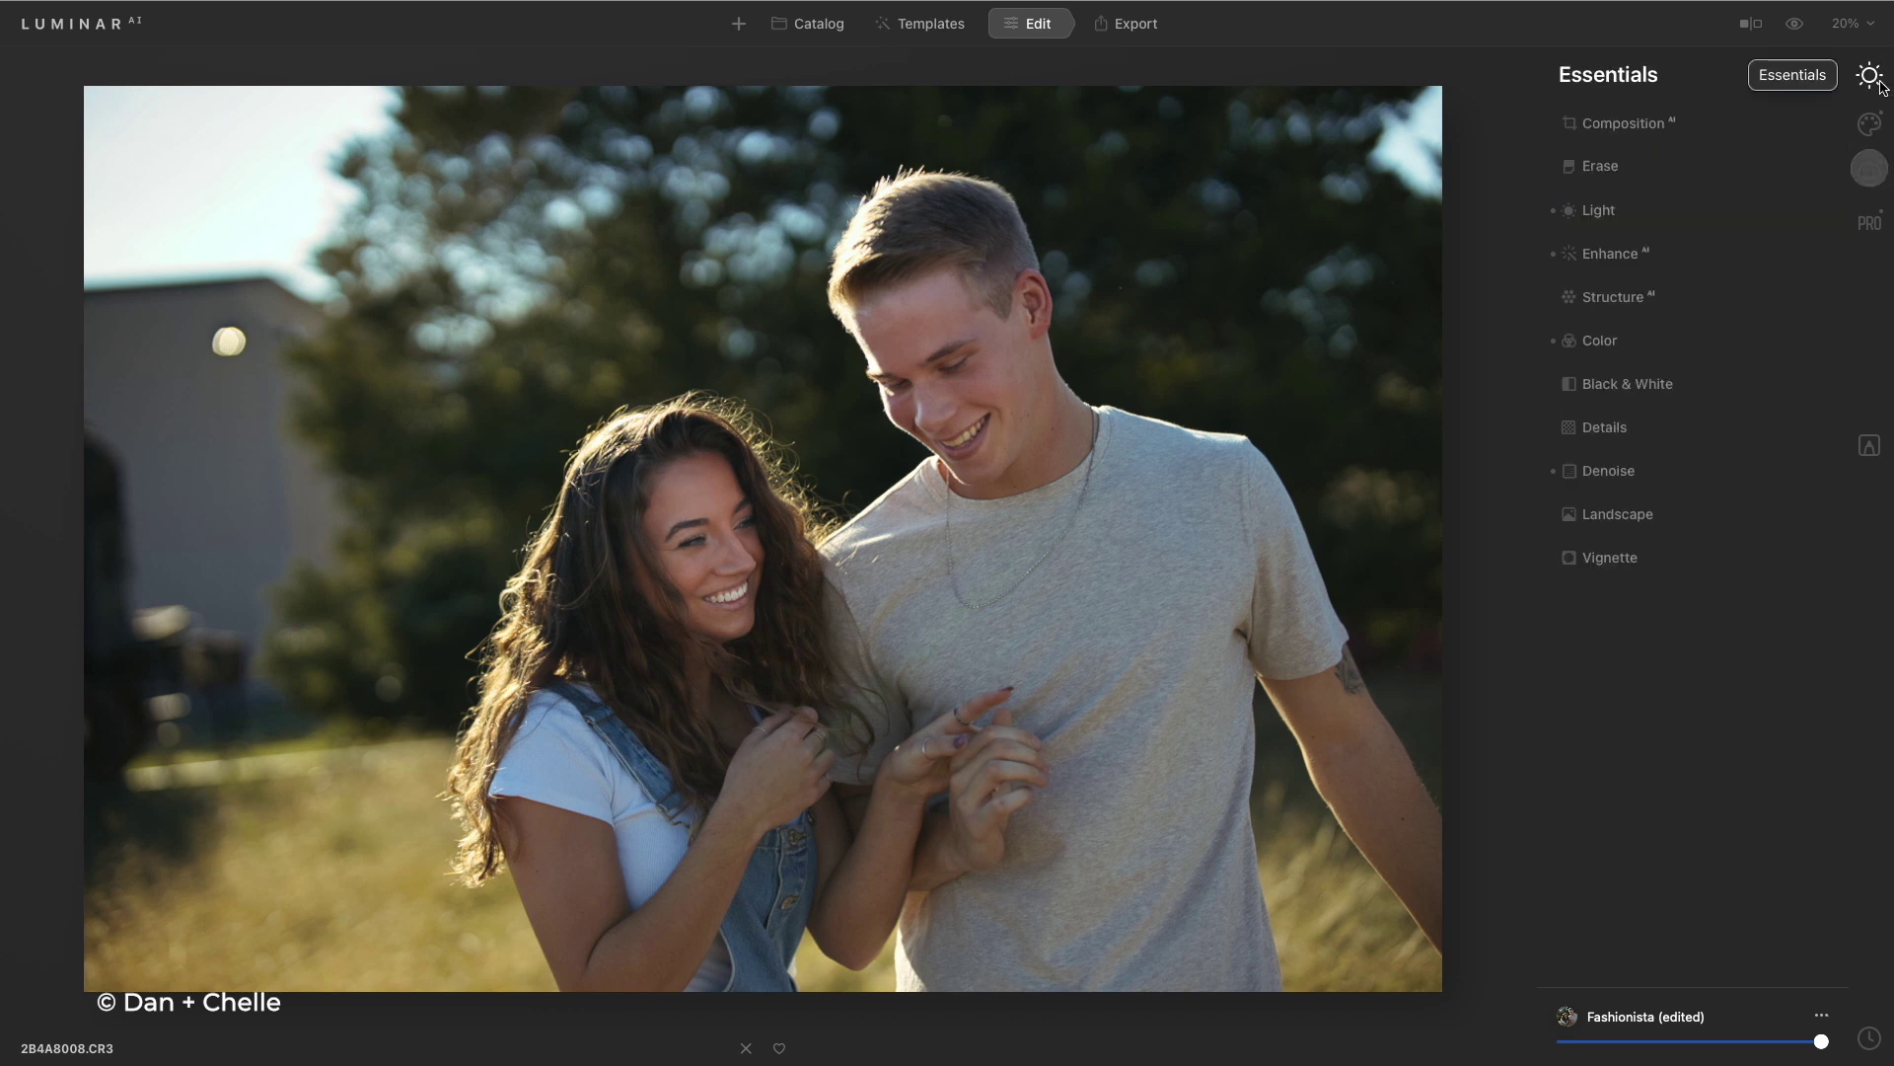
click(1654, 167)
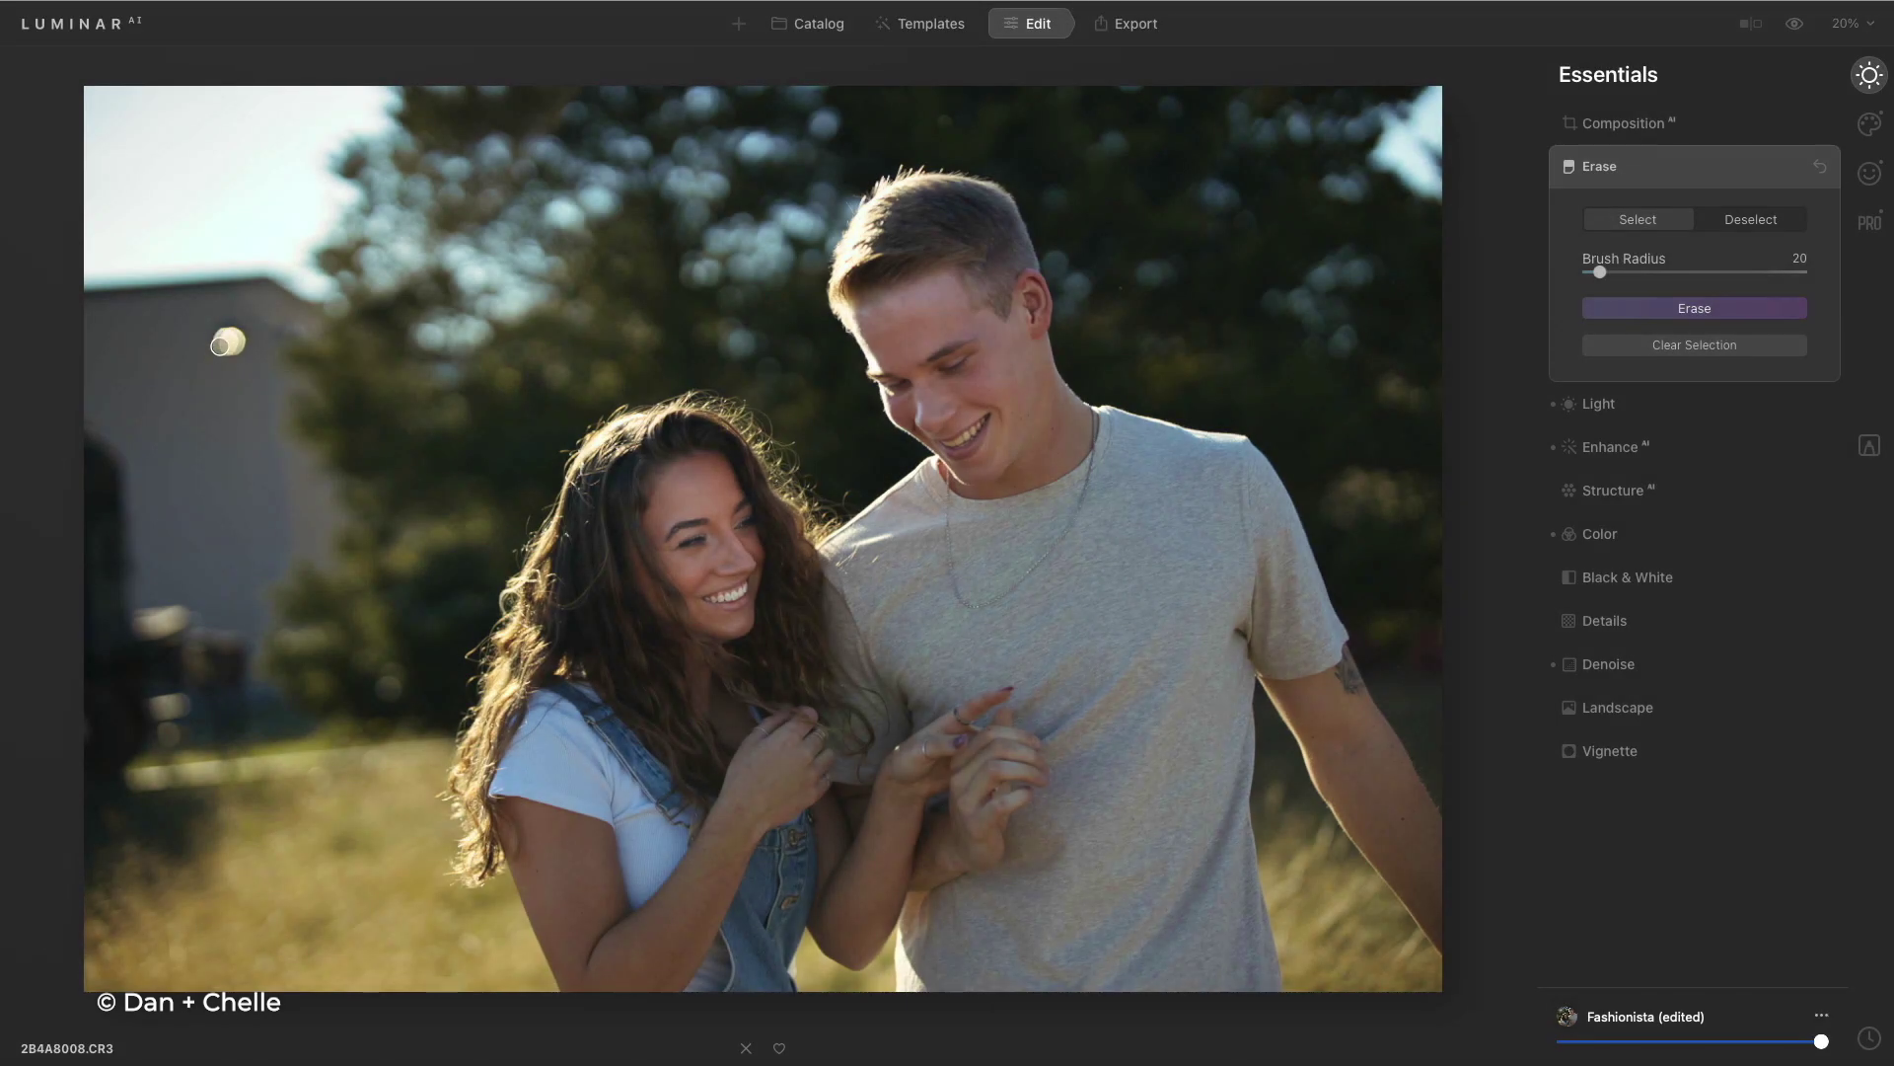
mouse_move(219, 344)
mouse_down()
mouse_move(237, 336)
mouse_move(216, 347)
mouse_move(238, 354)
mouse_up()
click(1697, 309)
Apply a Composition AI crop with horizontal perspective correction to frame the couple tighter
click(1682, 123)
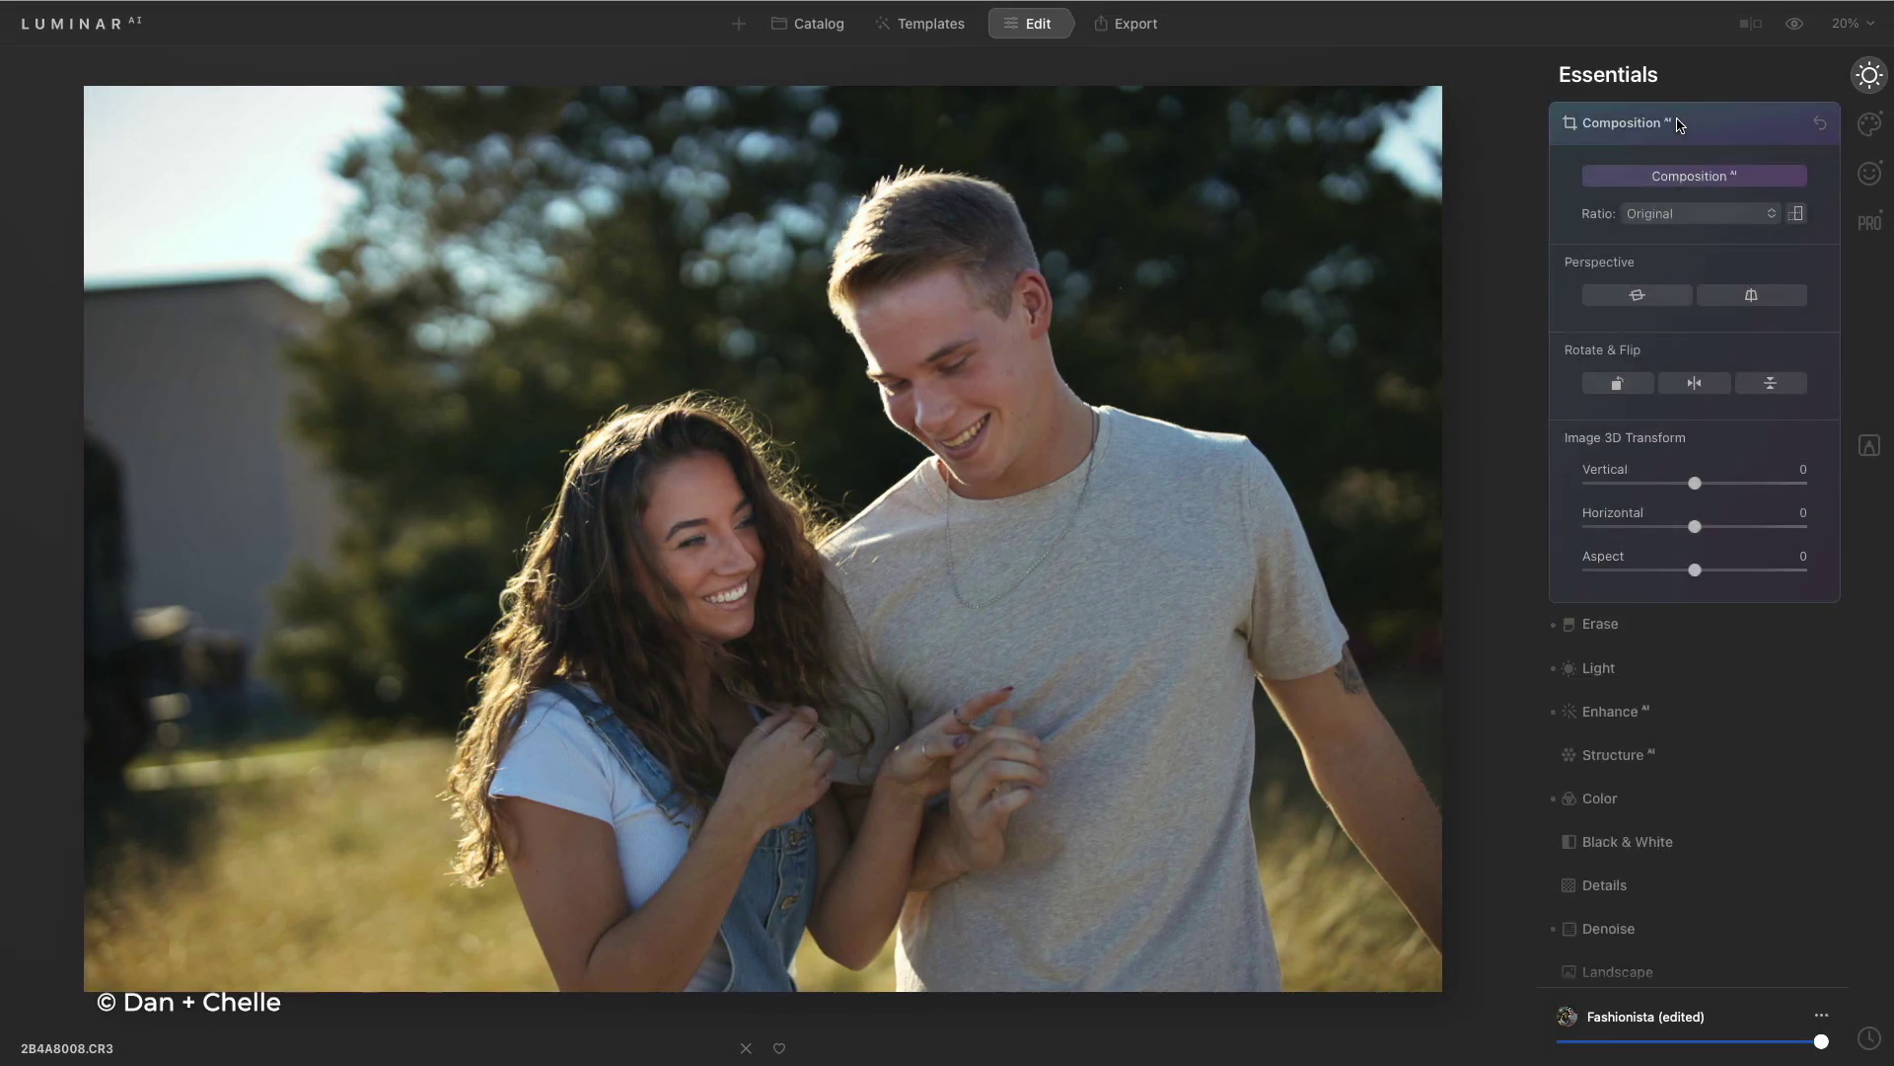
click(1693, 178)
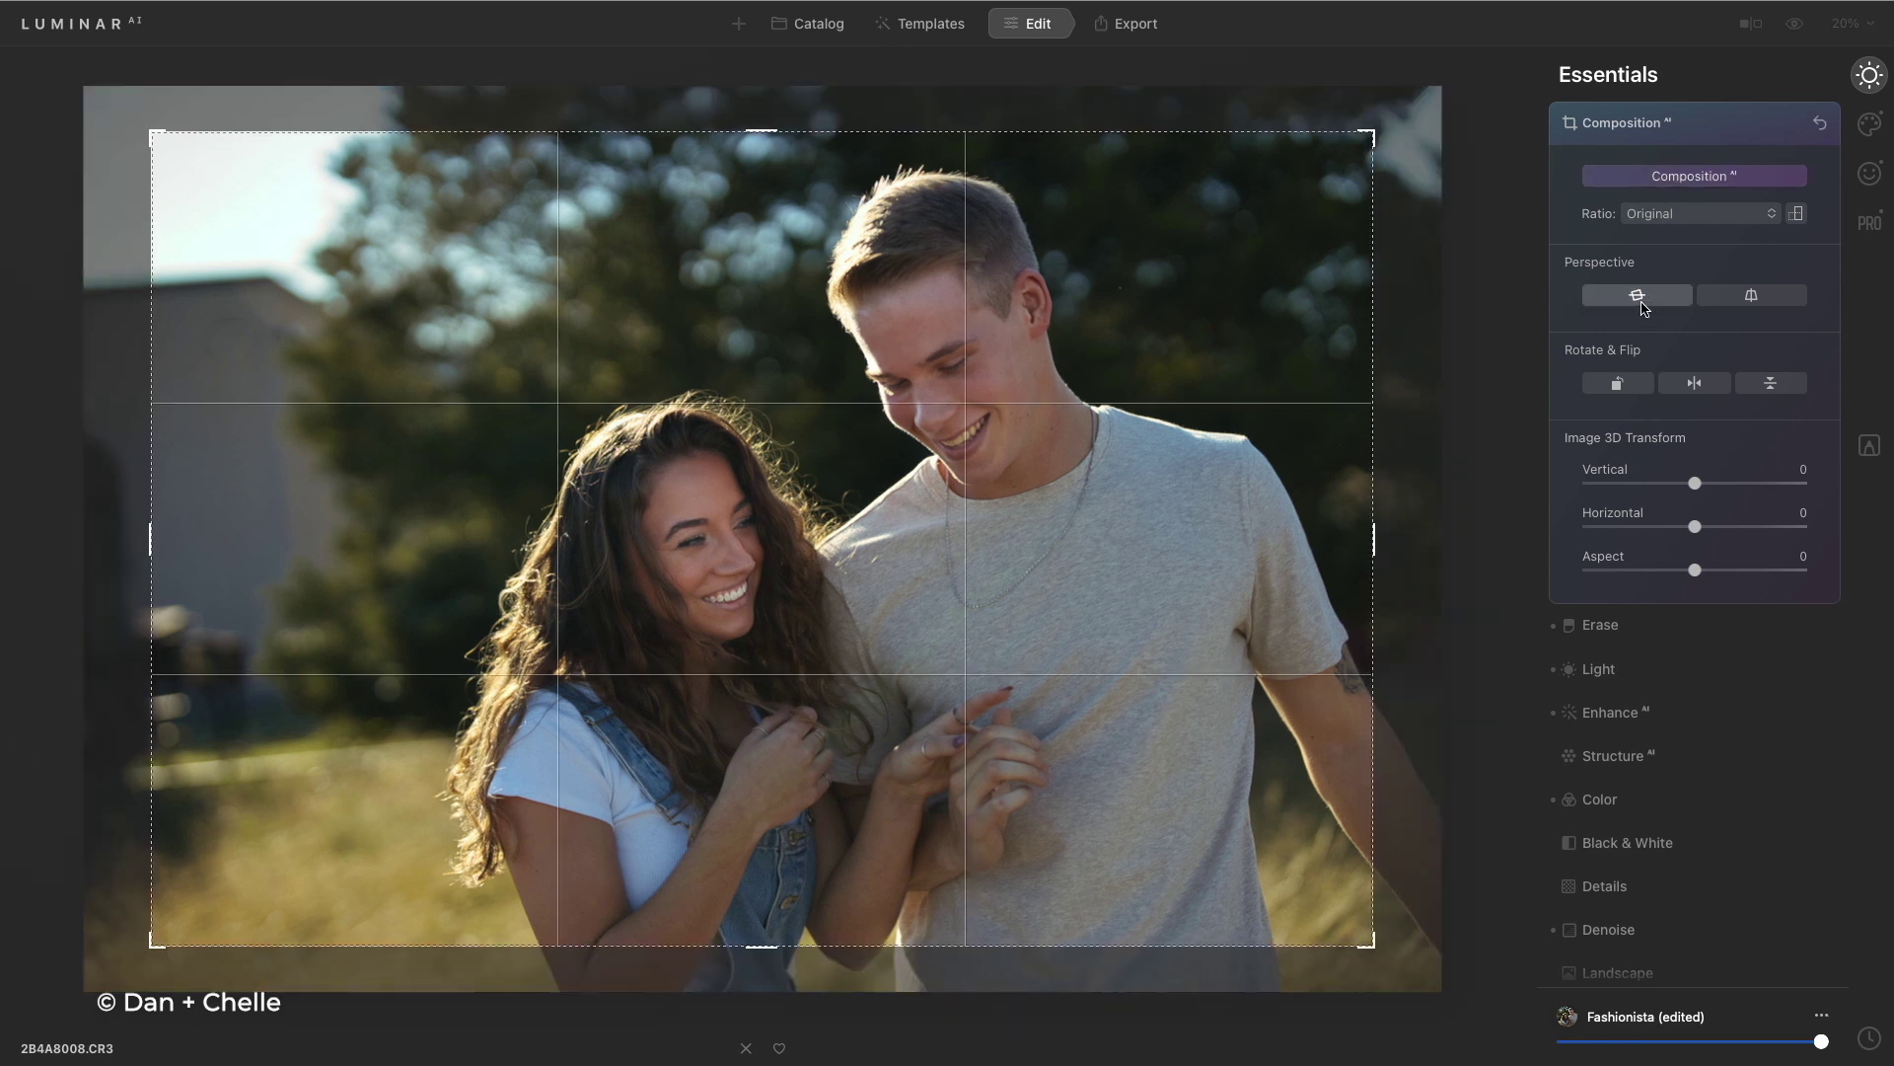
click(1638, 296)
key(Return)
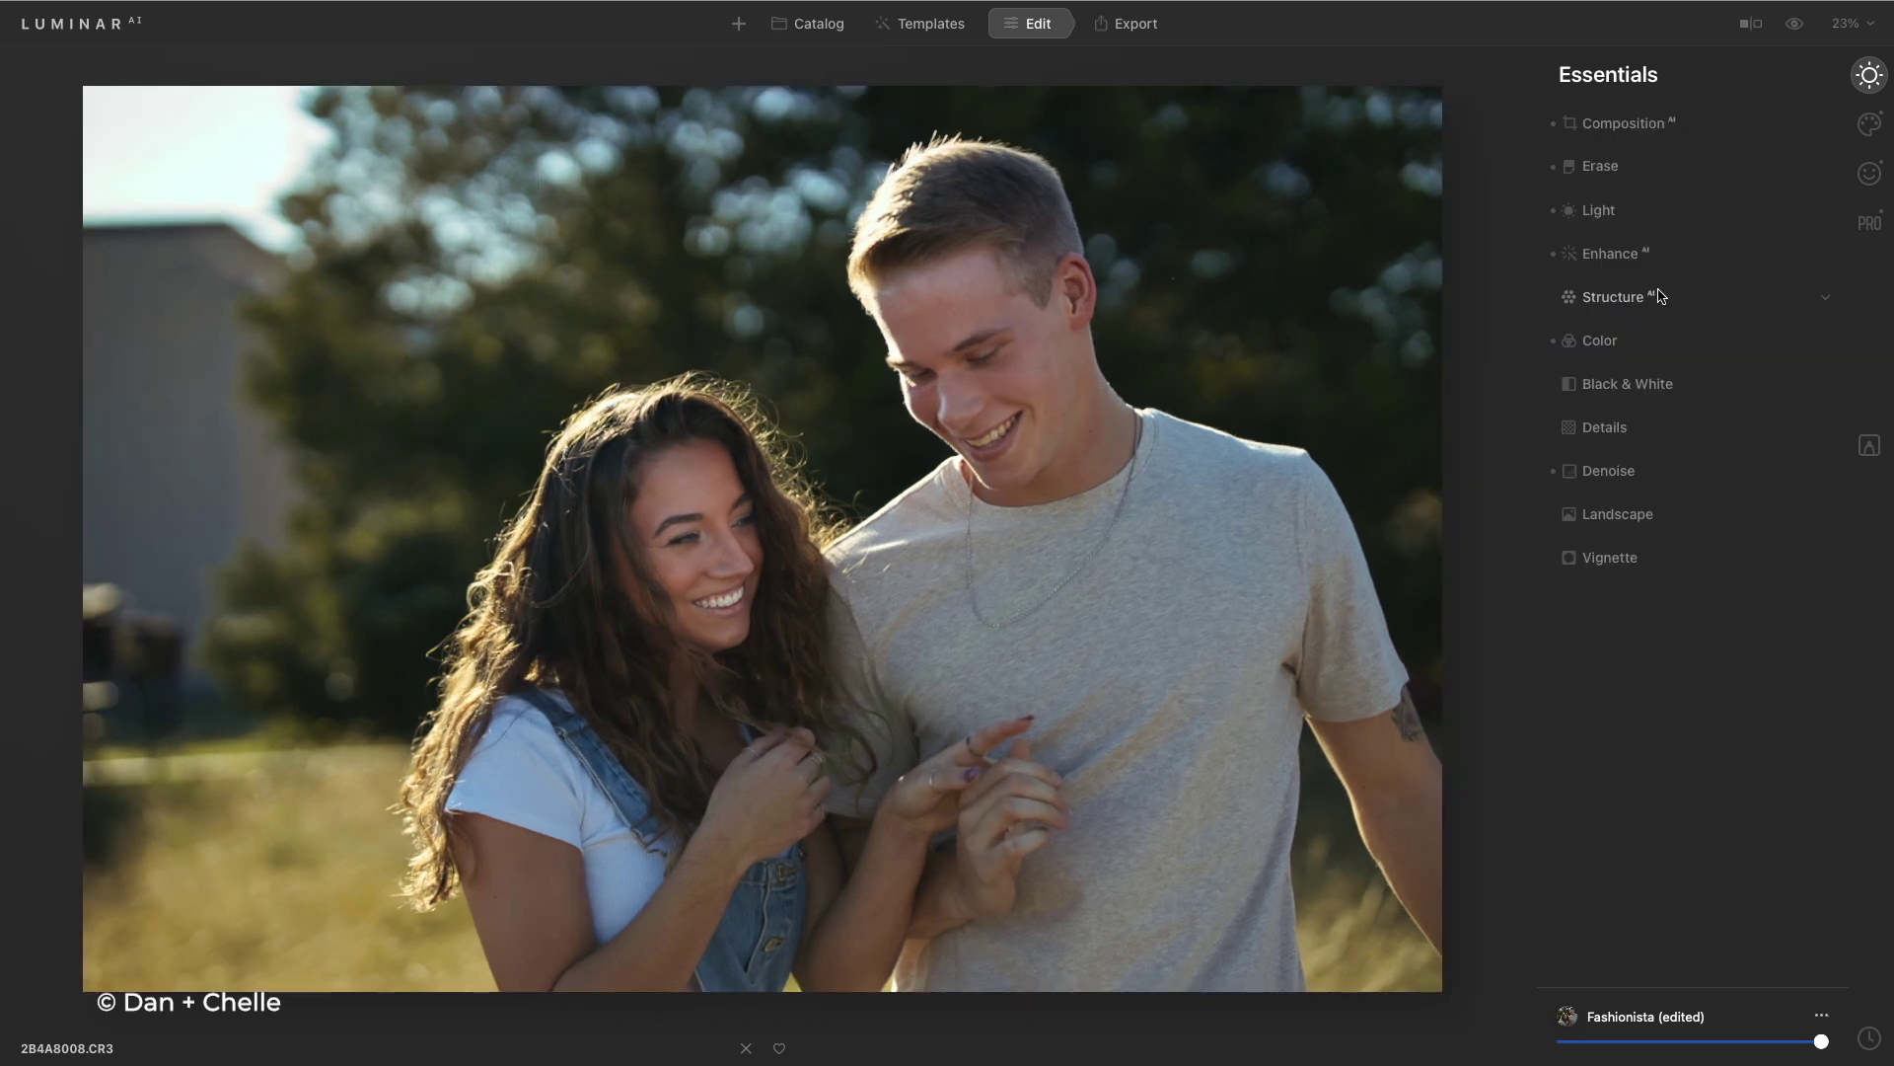
Go back to the 04 Dan and Chelle grid and select other photos from the shoot
click(847, 33)
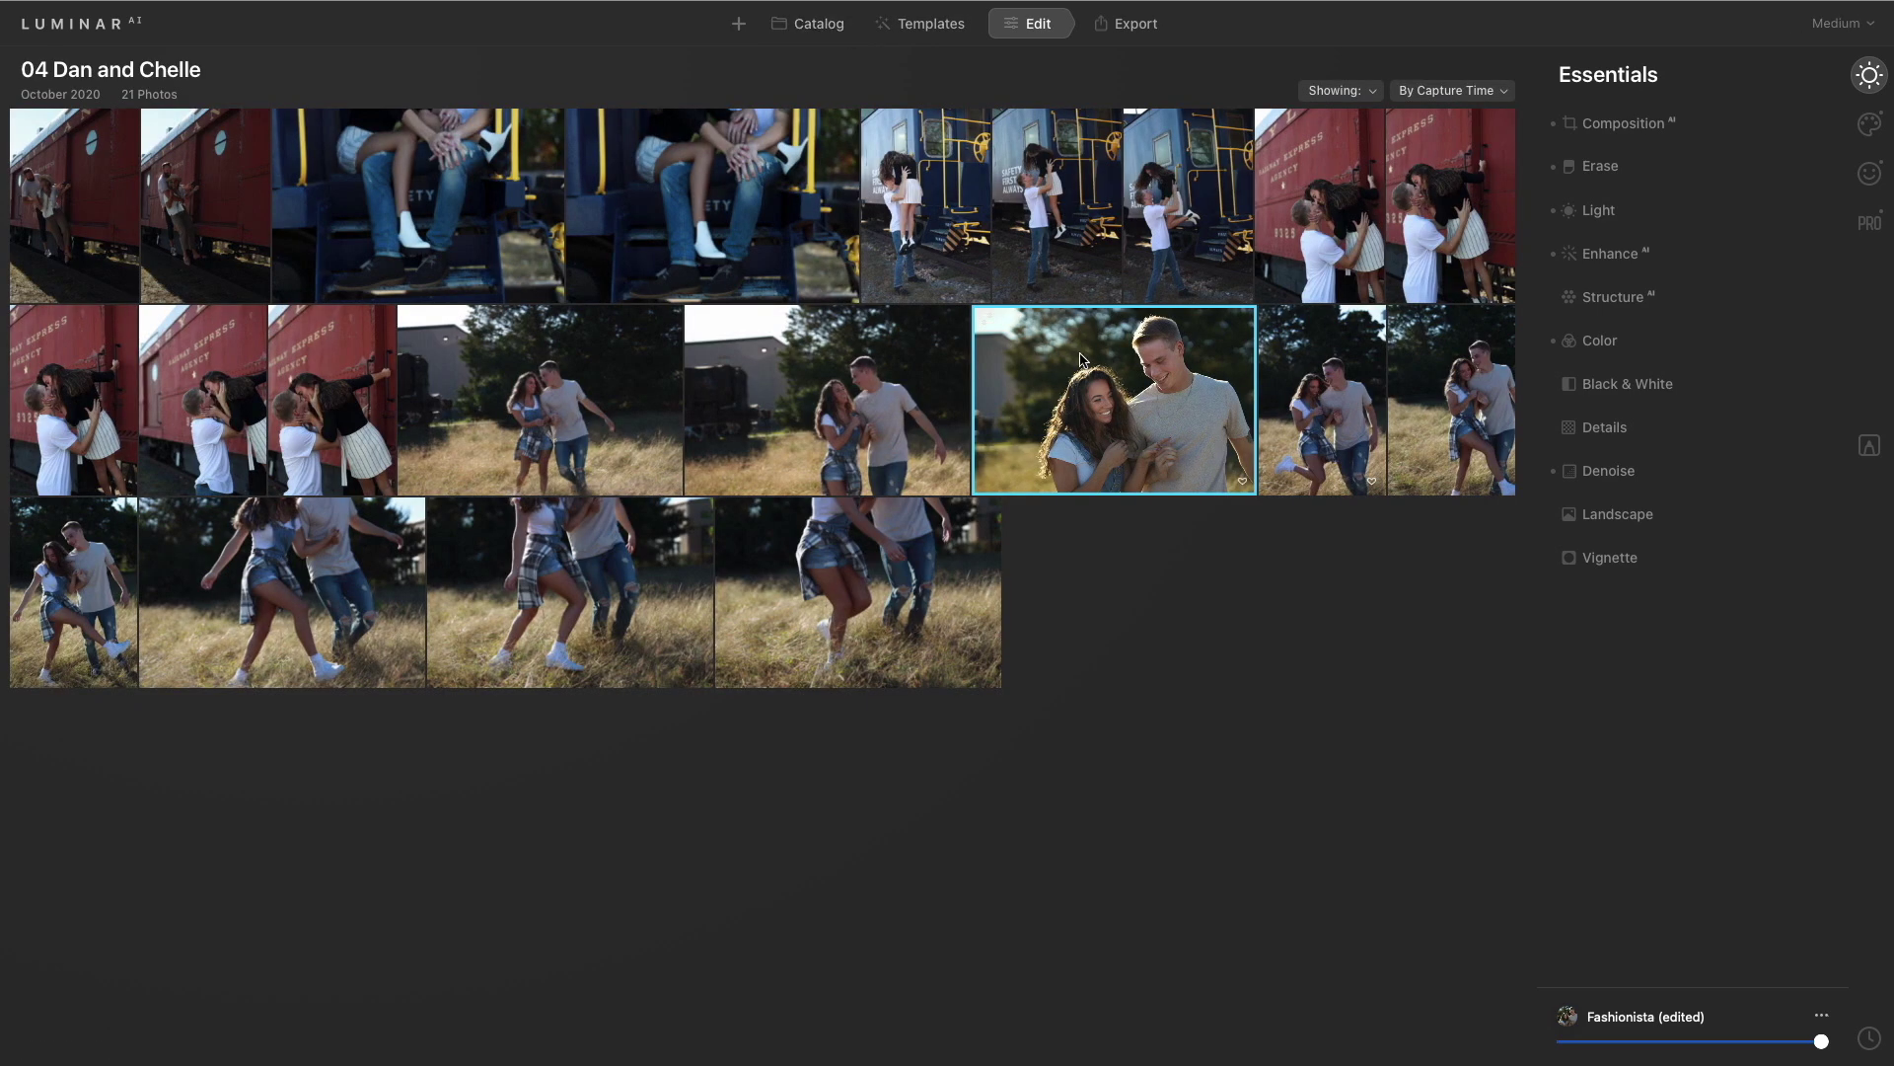
click(885, 385)
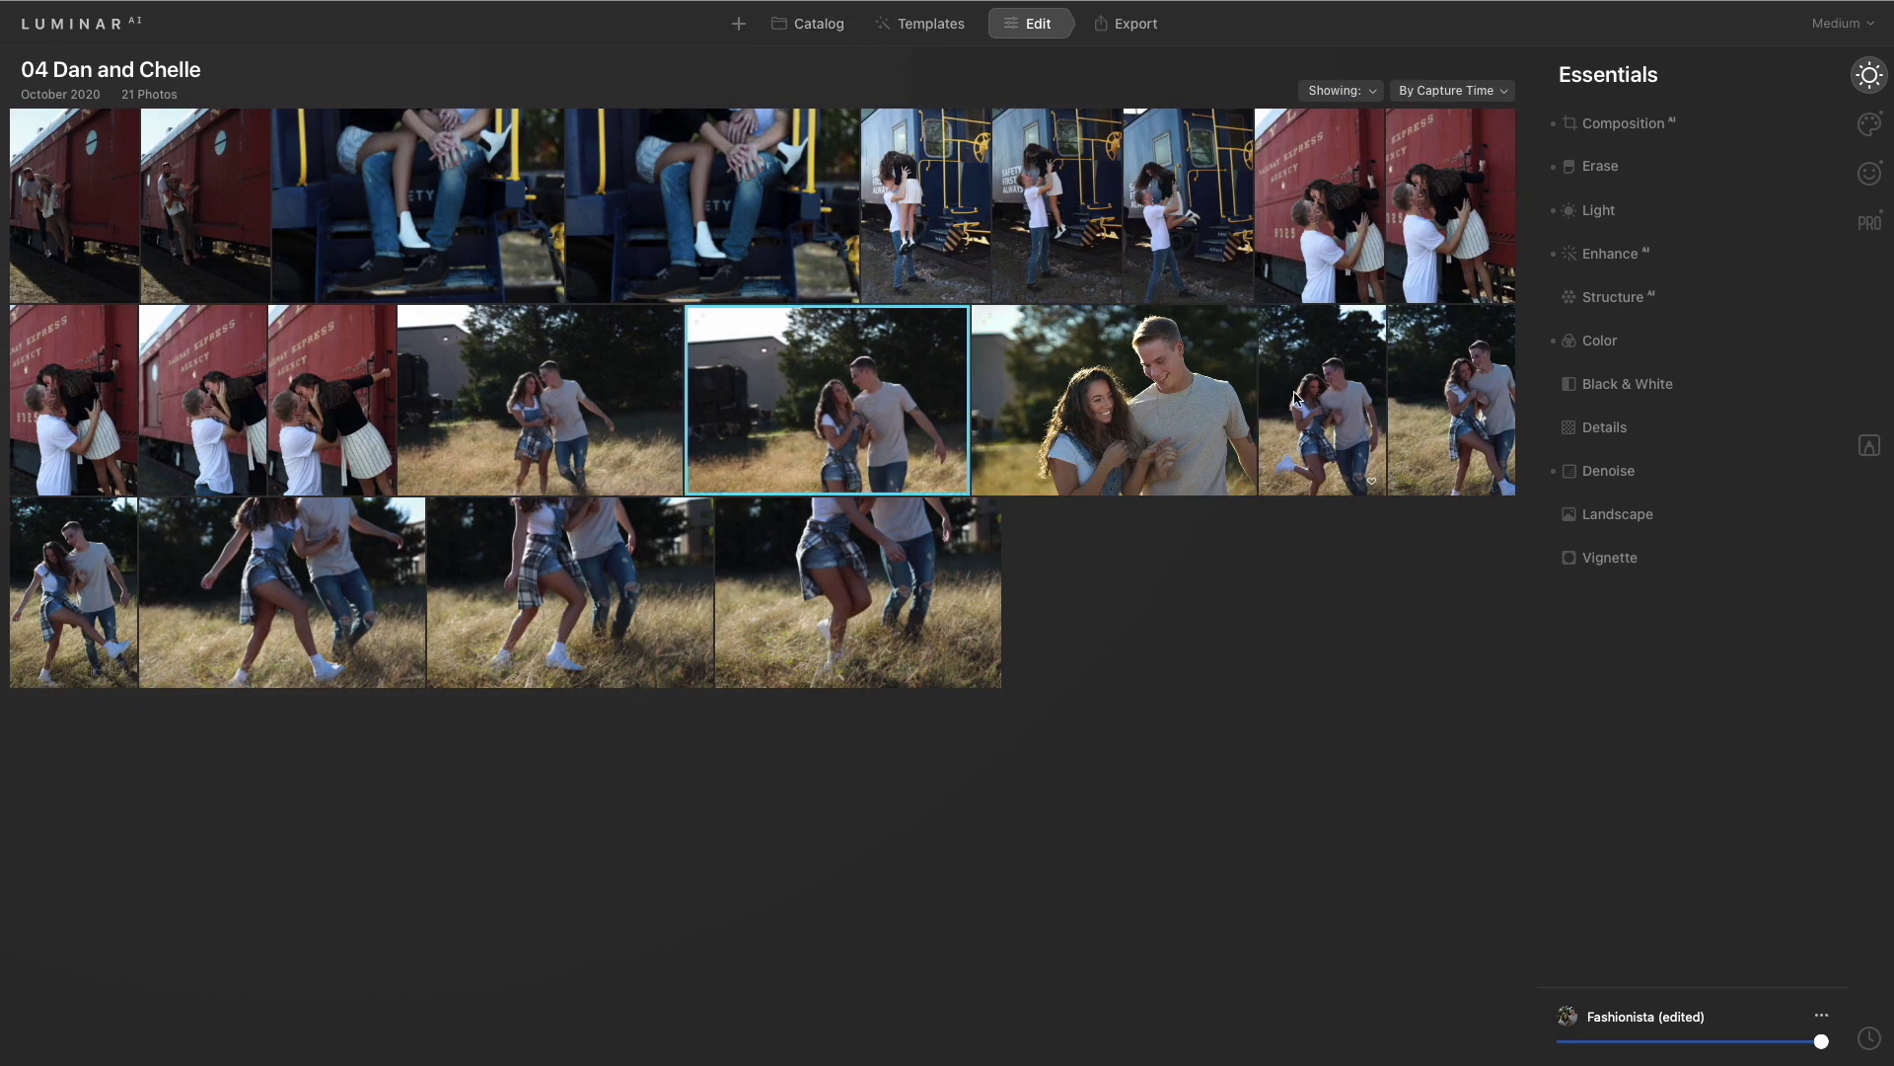
click(1325, 410)
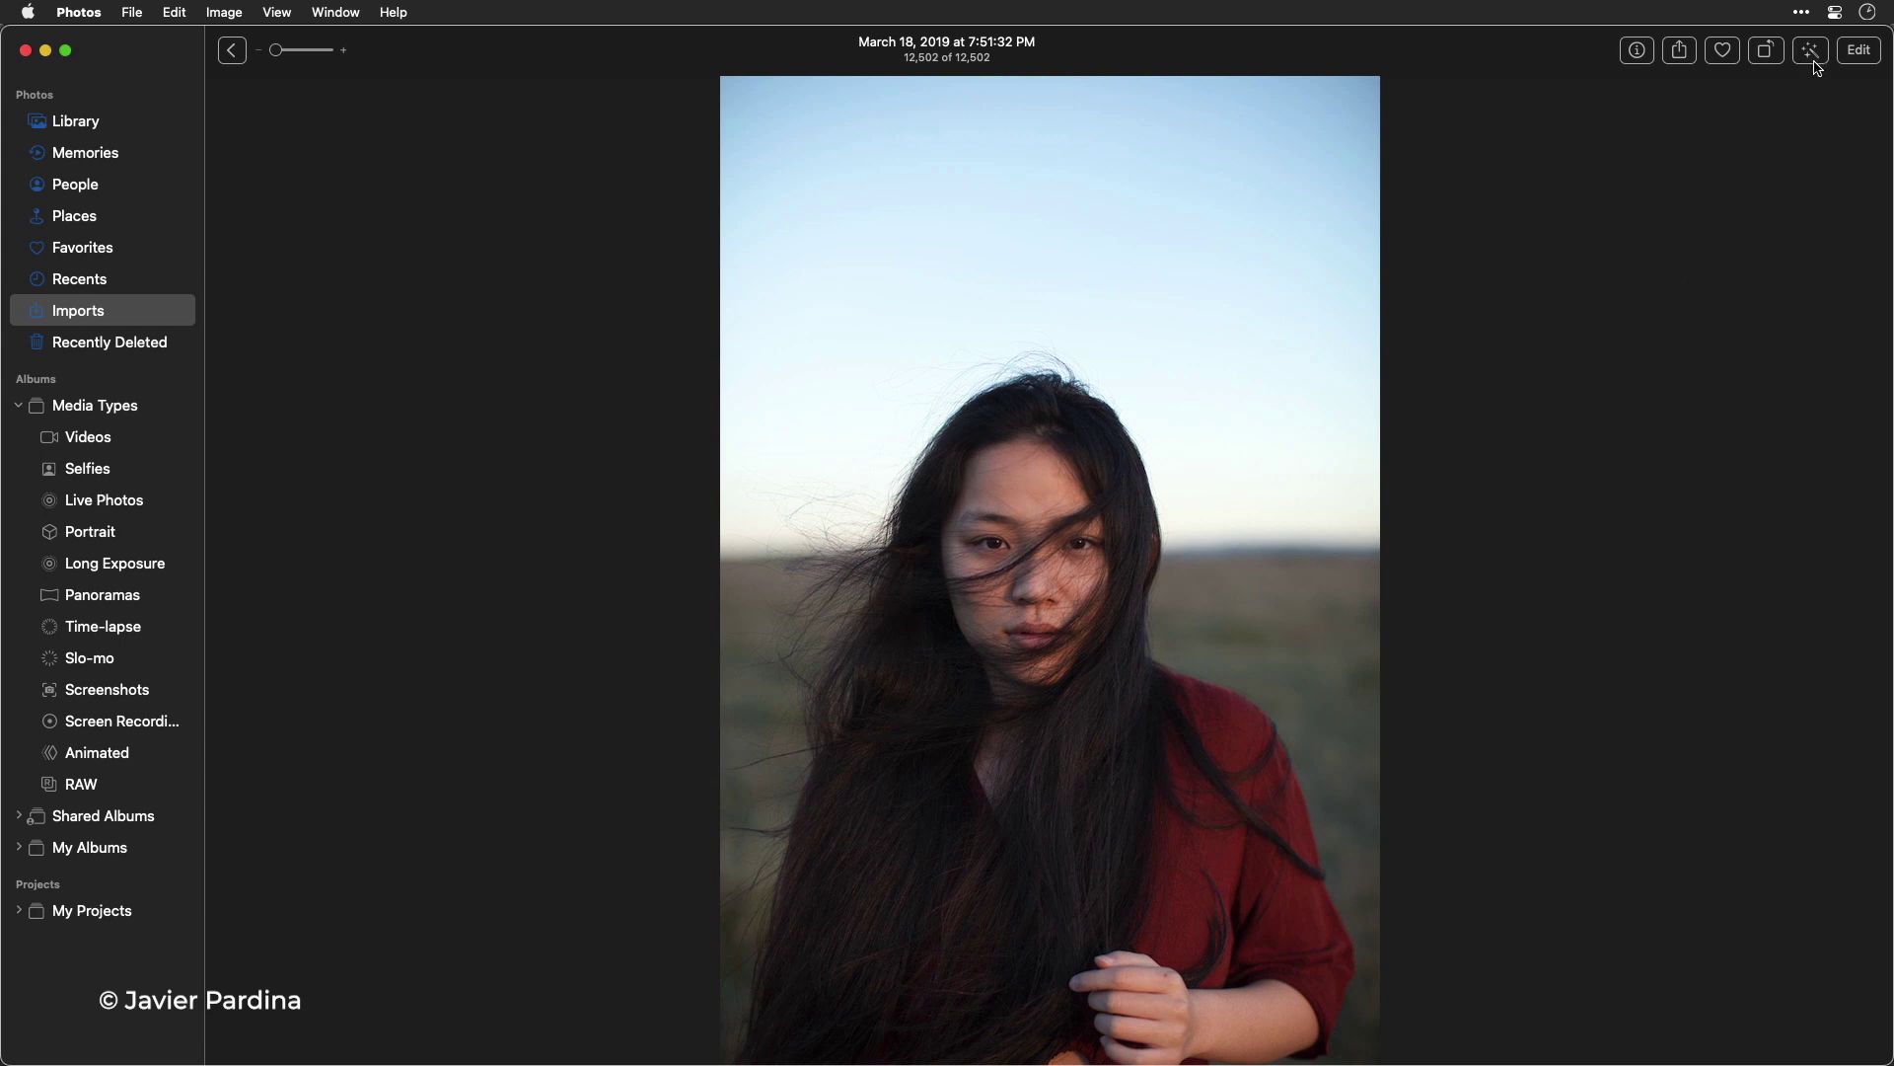
Auto-enhance the windswept portrait in Photos, then edit it with the Luminar AI extension
click(1811, 55)
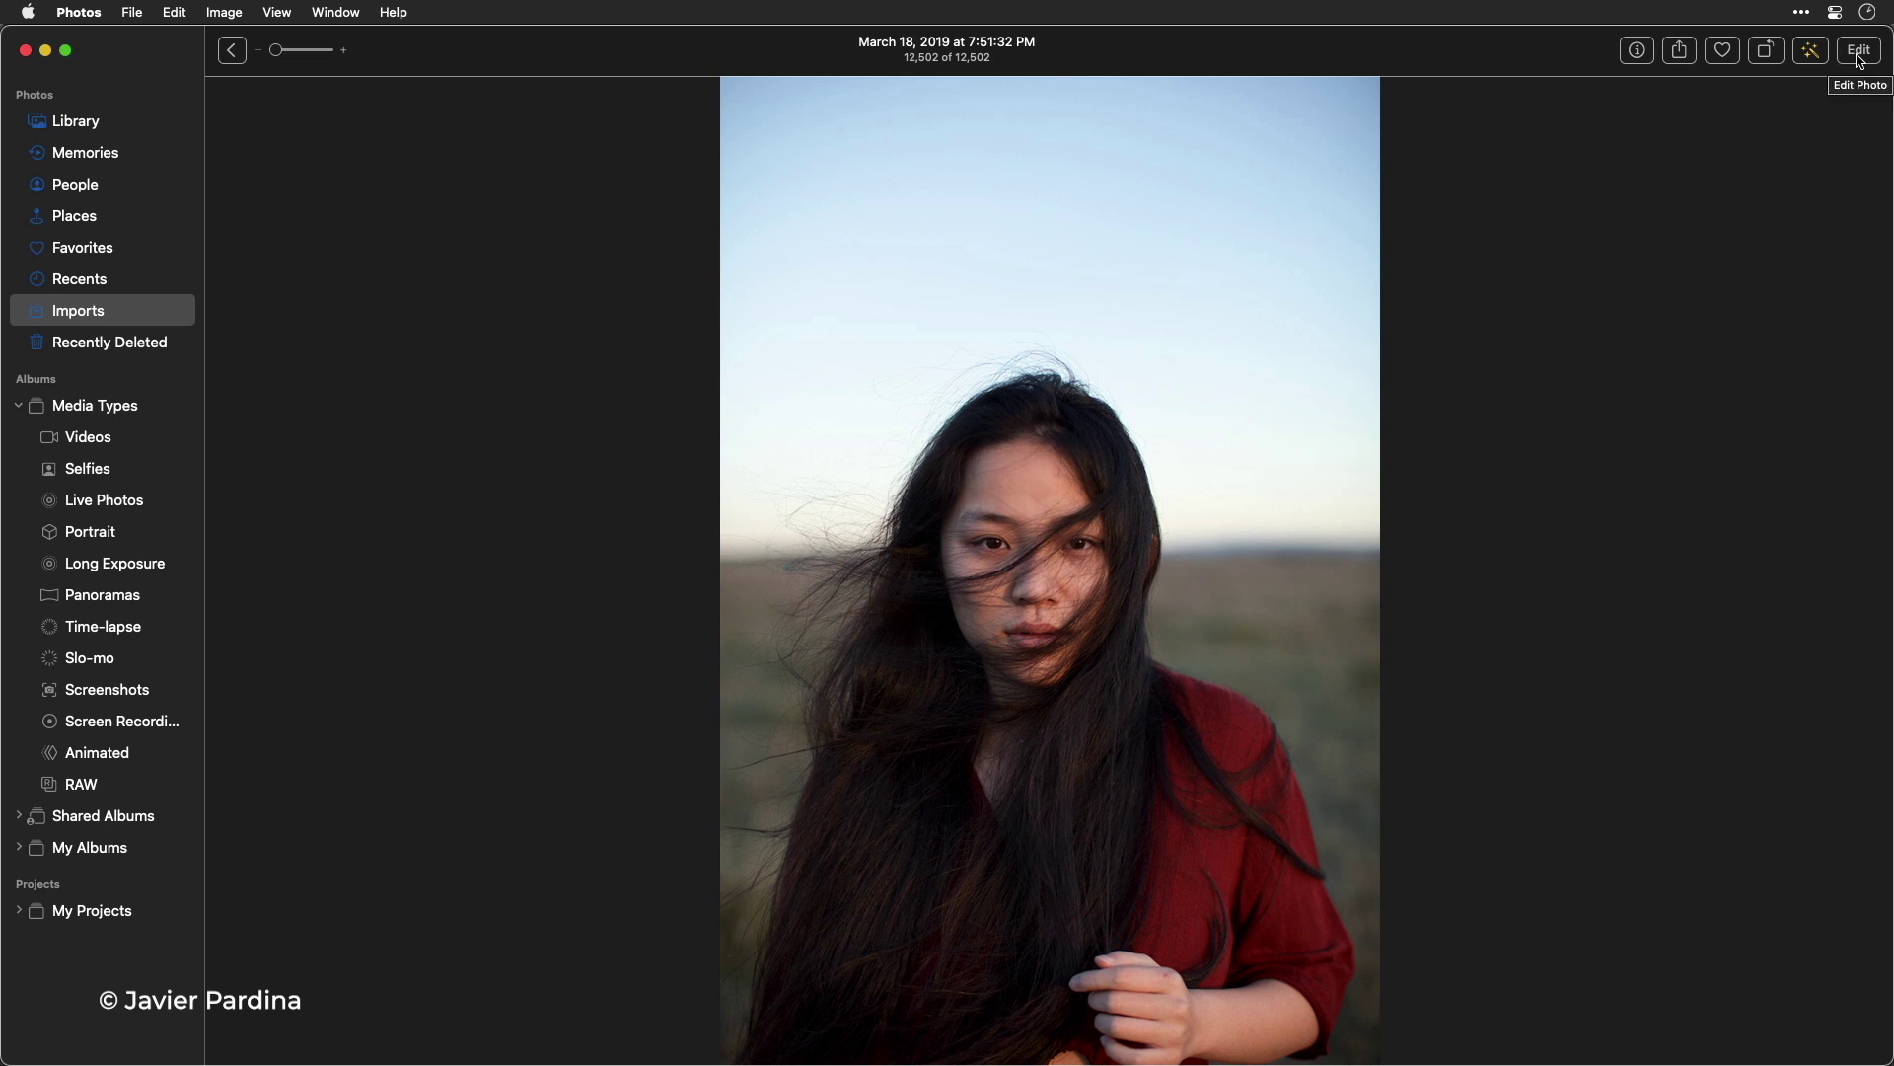
click(1858, 51)
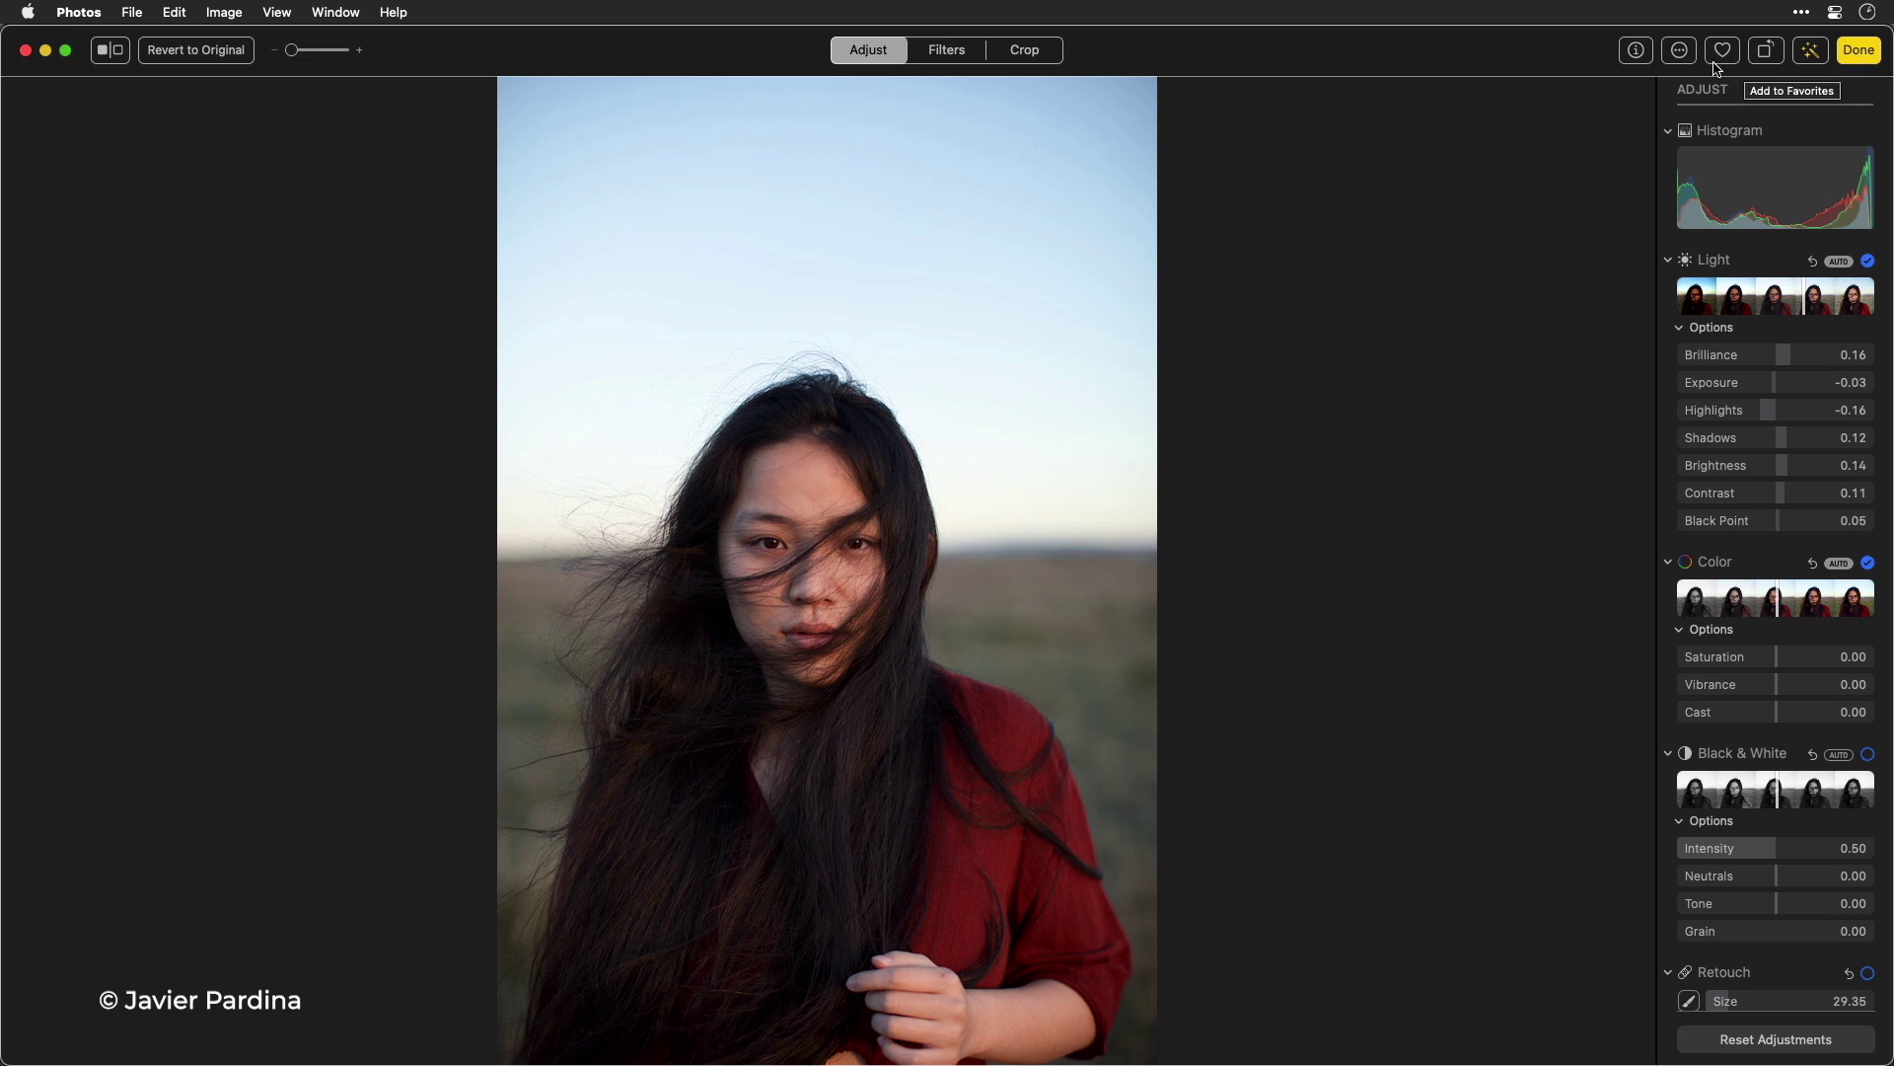
click(1680, 49)
click(1697, 110)
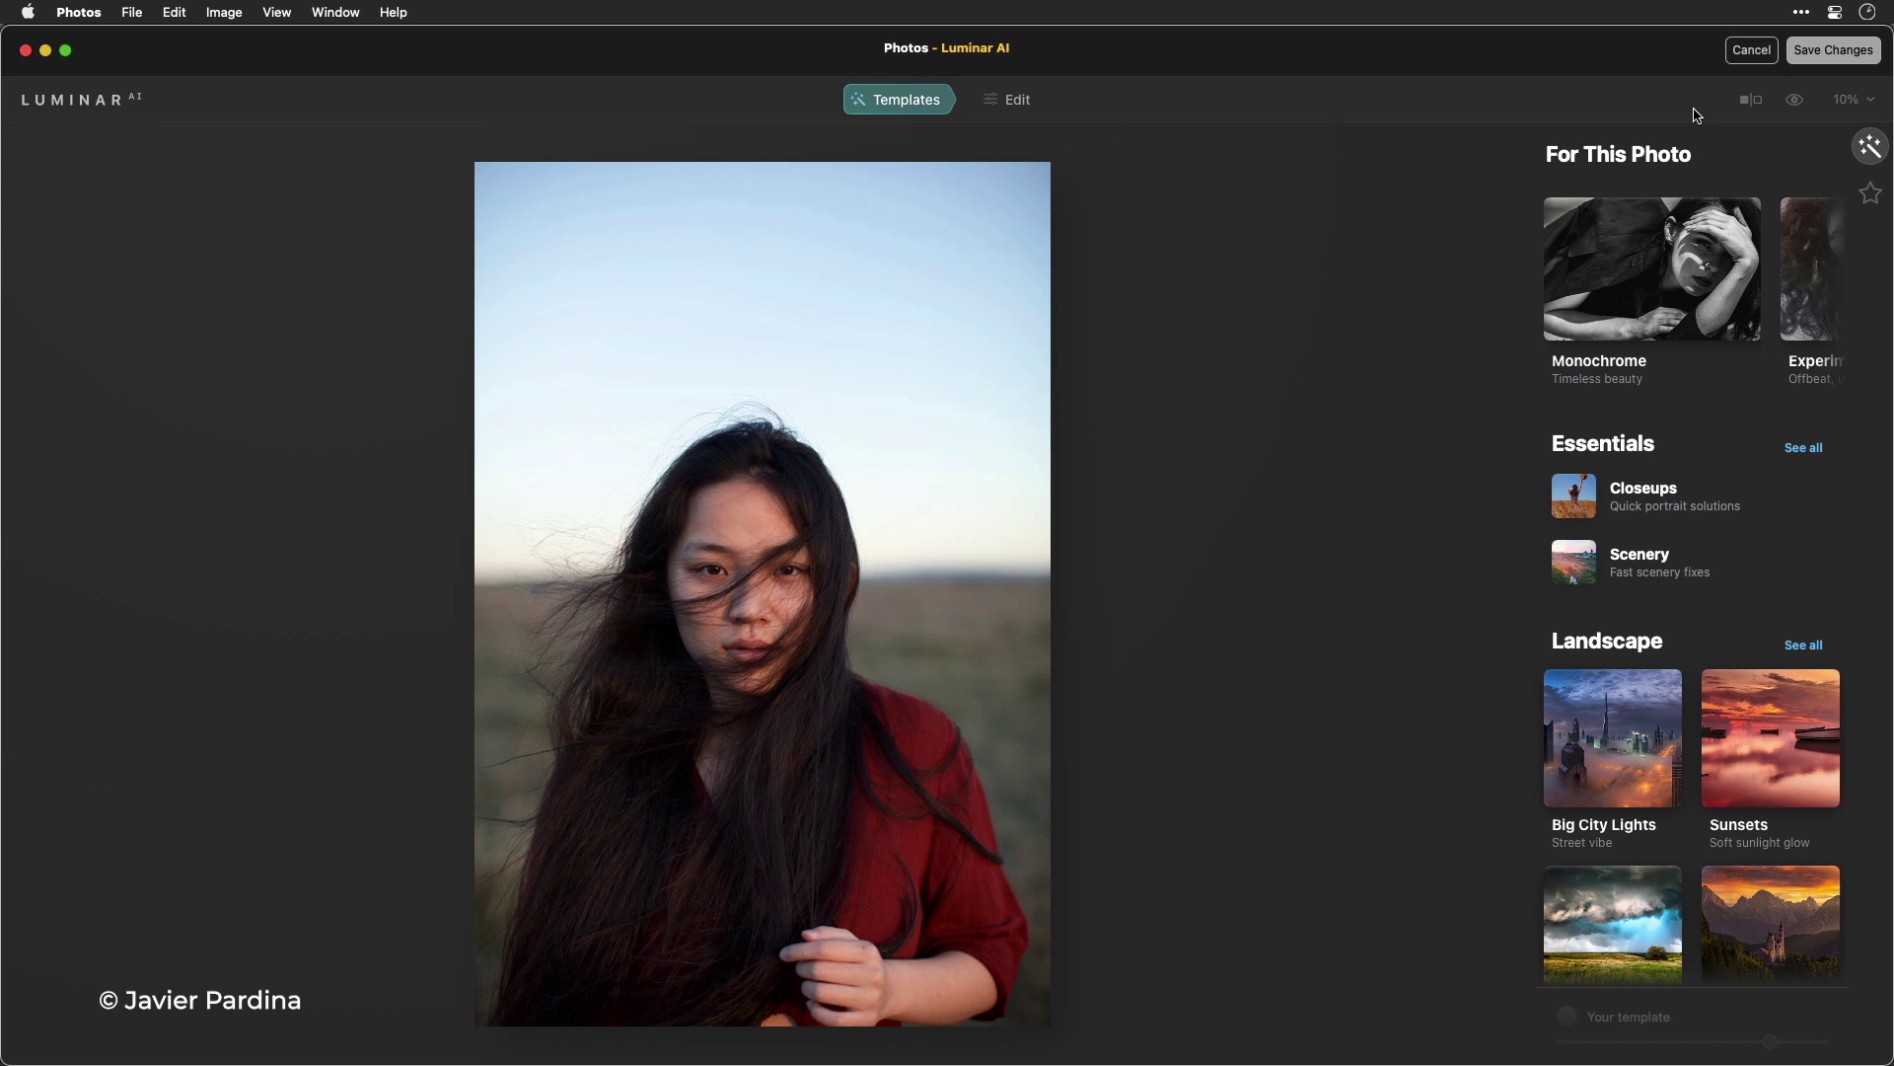
Preview the Experimental templates Burned Film, Celebrate, Cold Frame and Color Ramp on the portrait
click(1809, 265)
click(1641, 466)
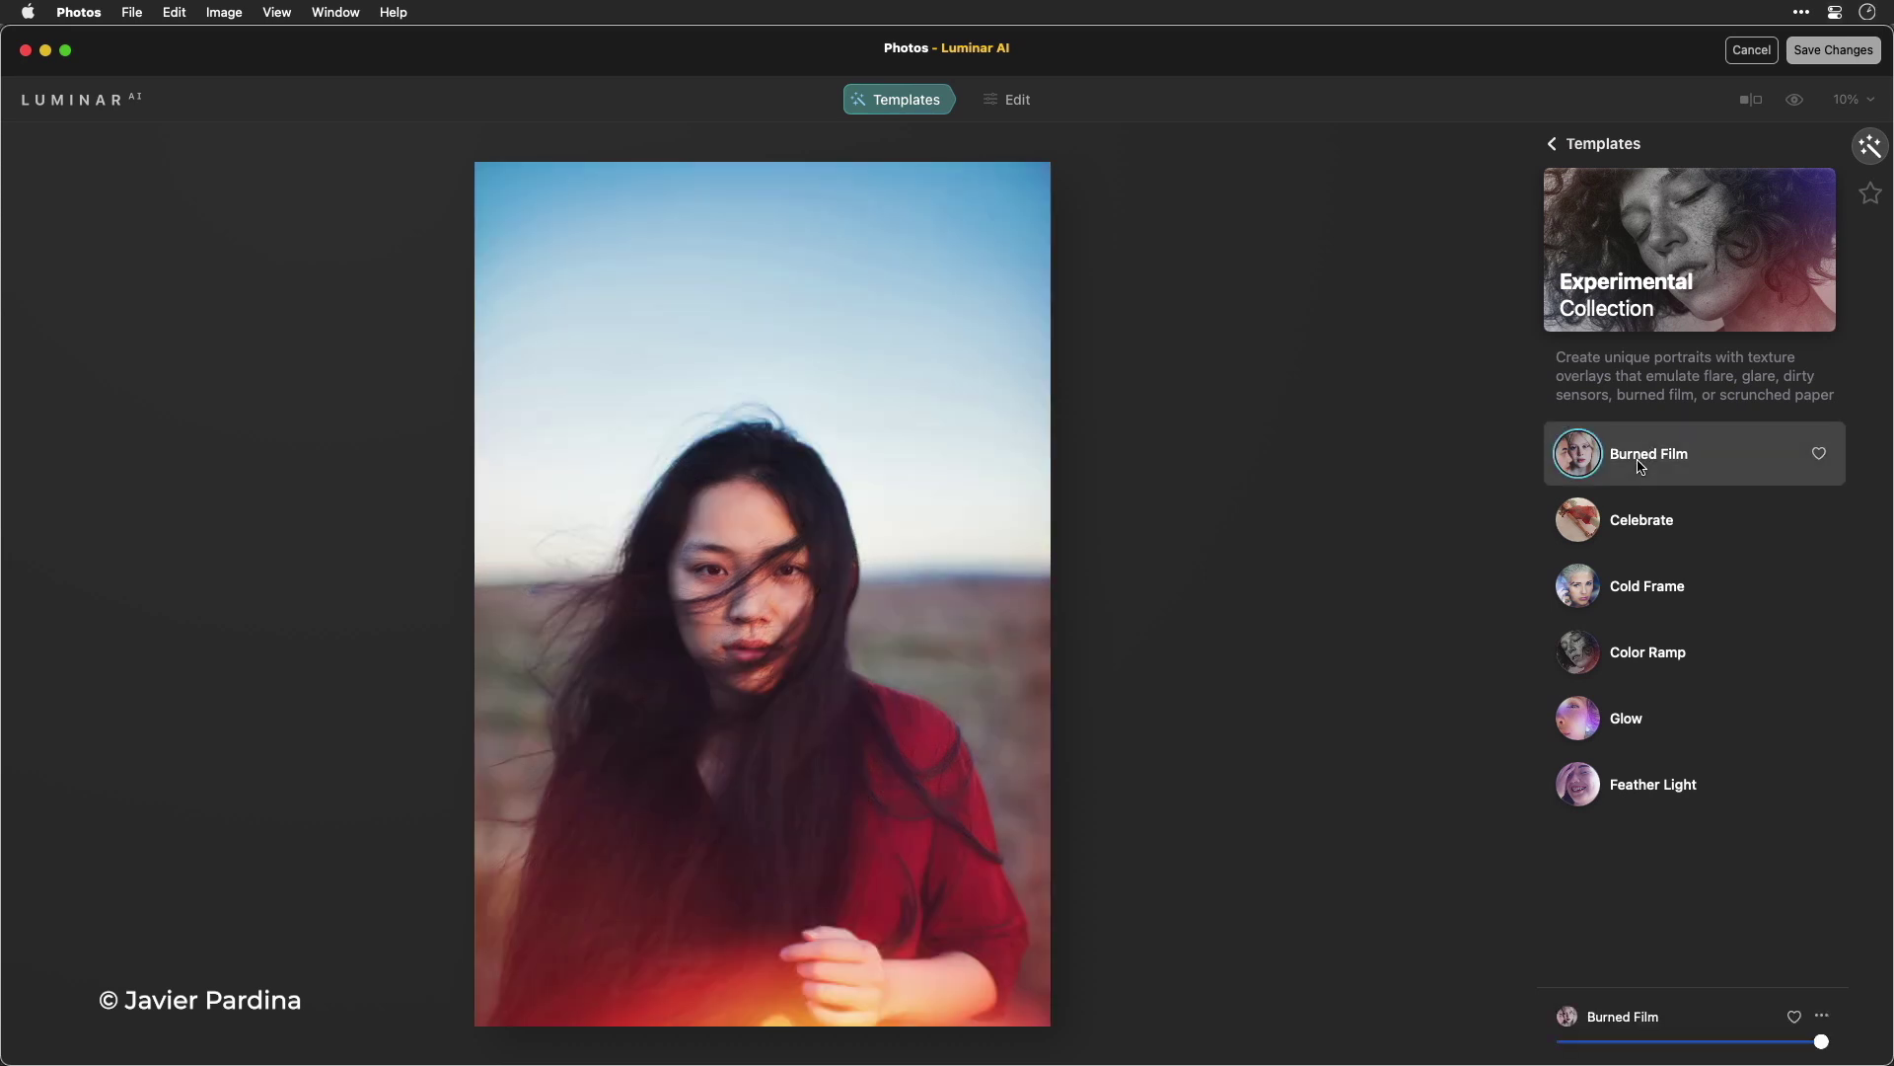
click(1643, 532)
click(1642, 588)
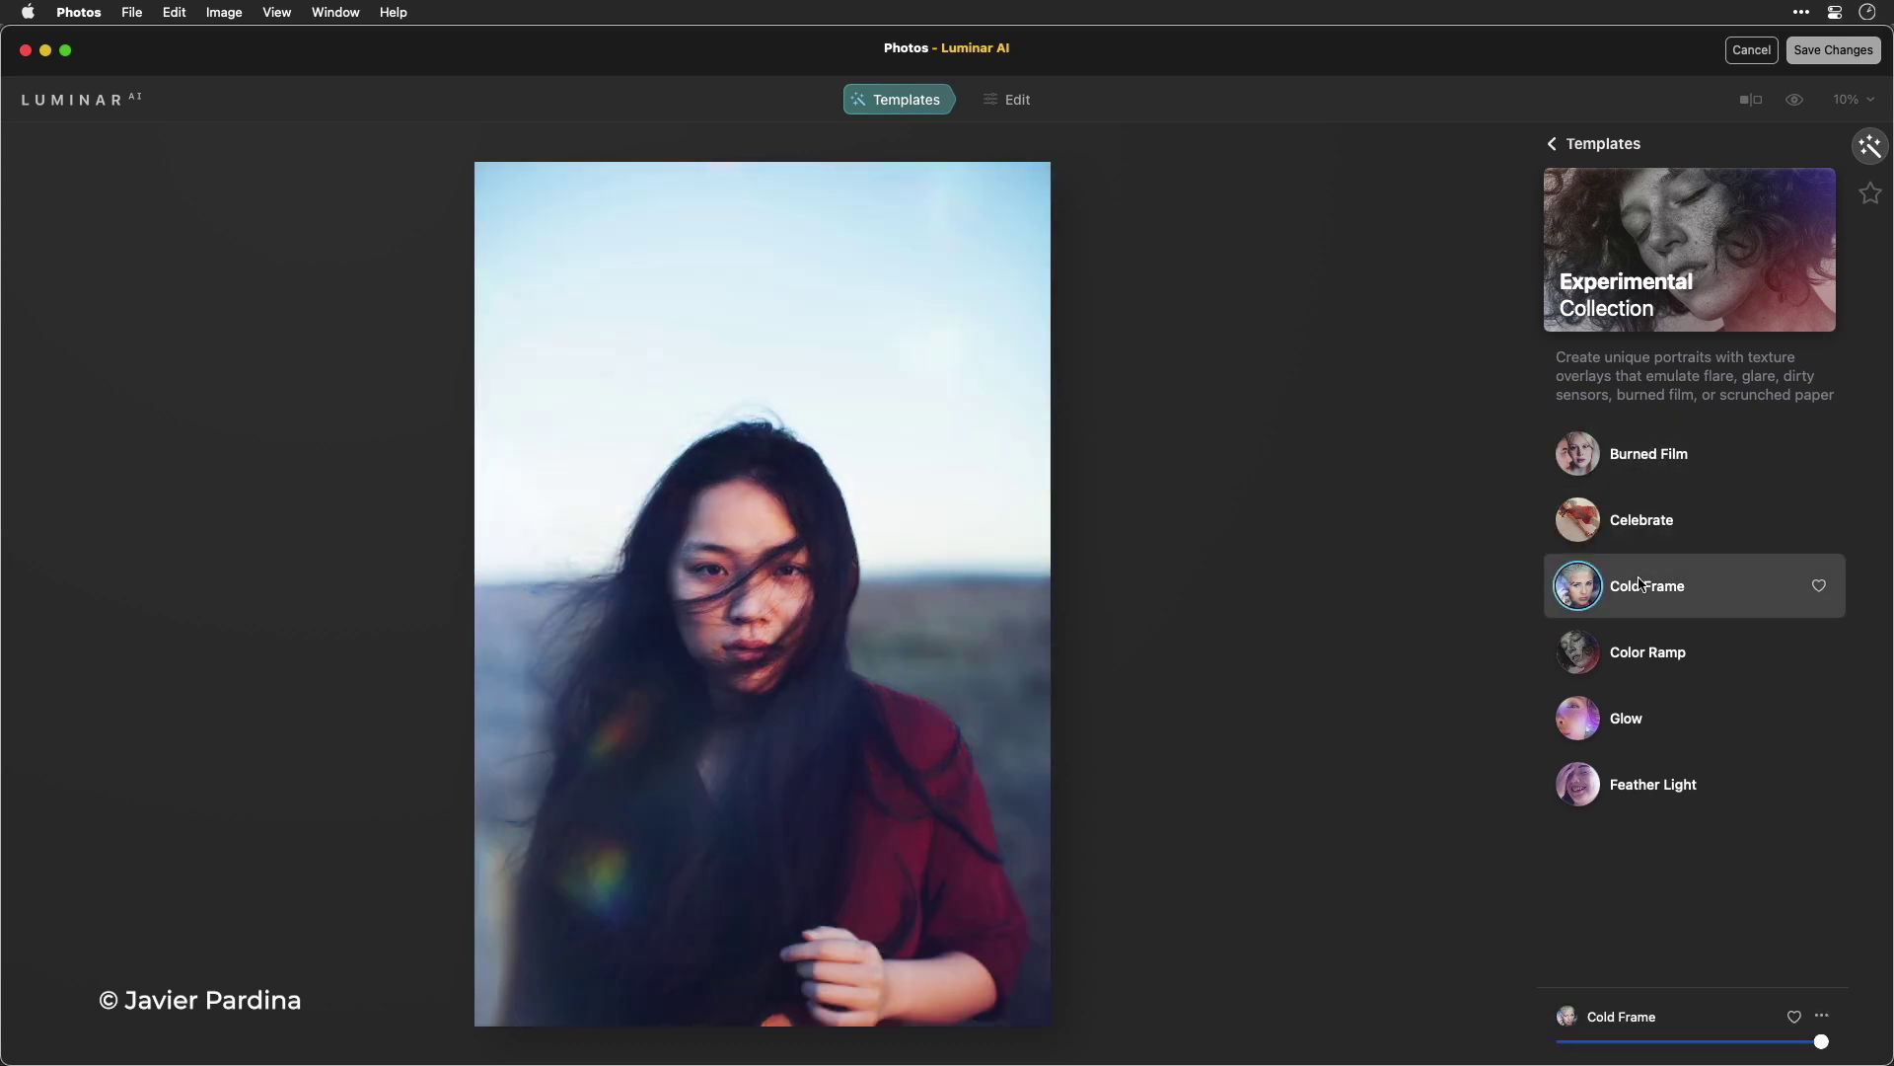
click(1643, 659)
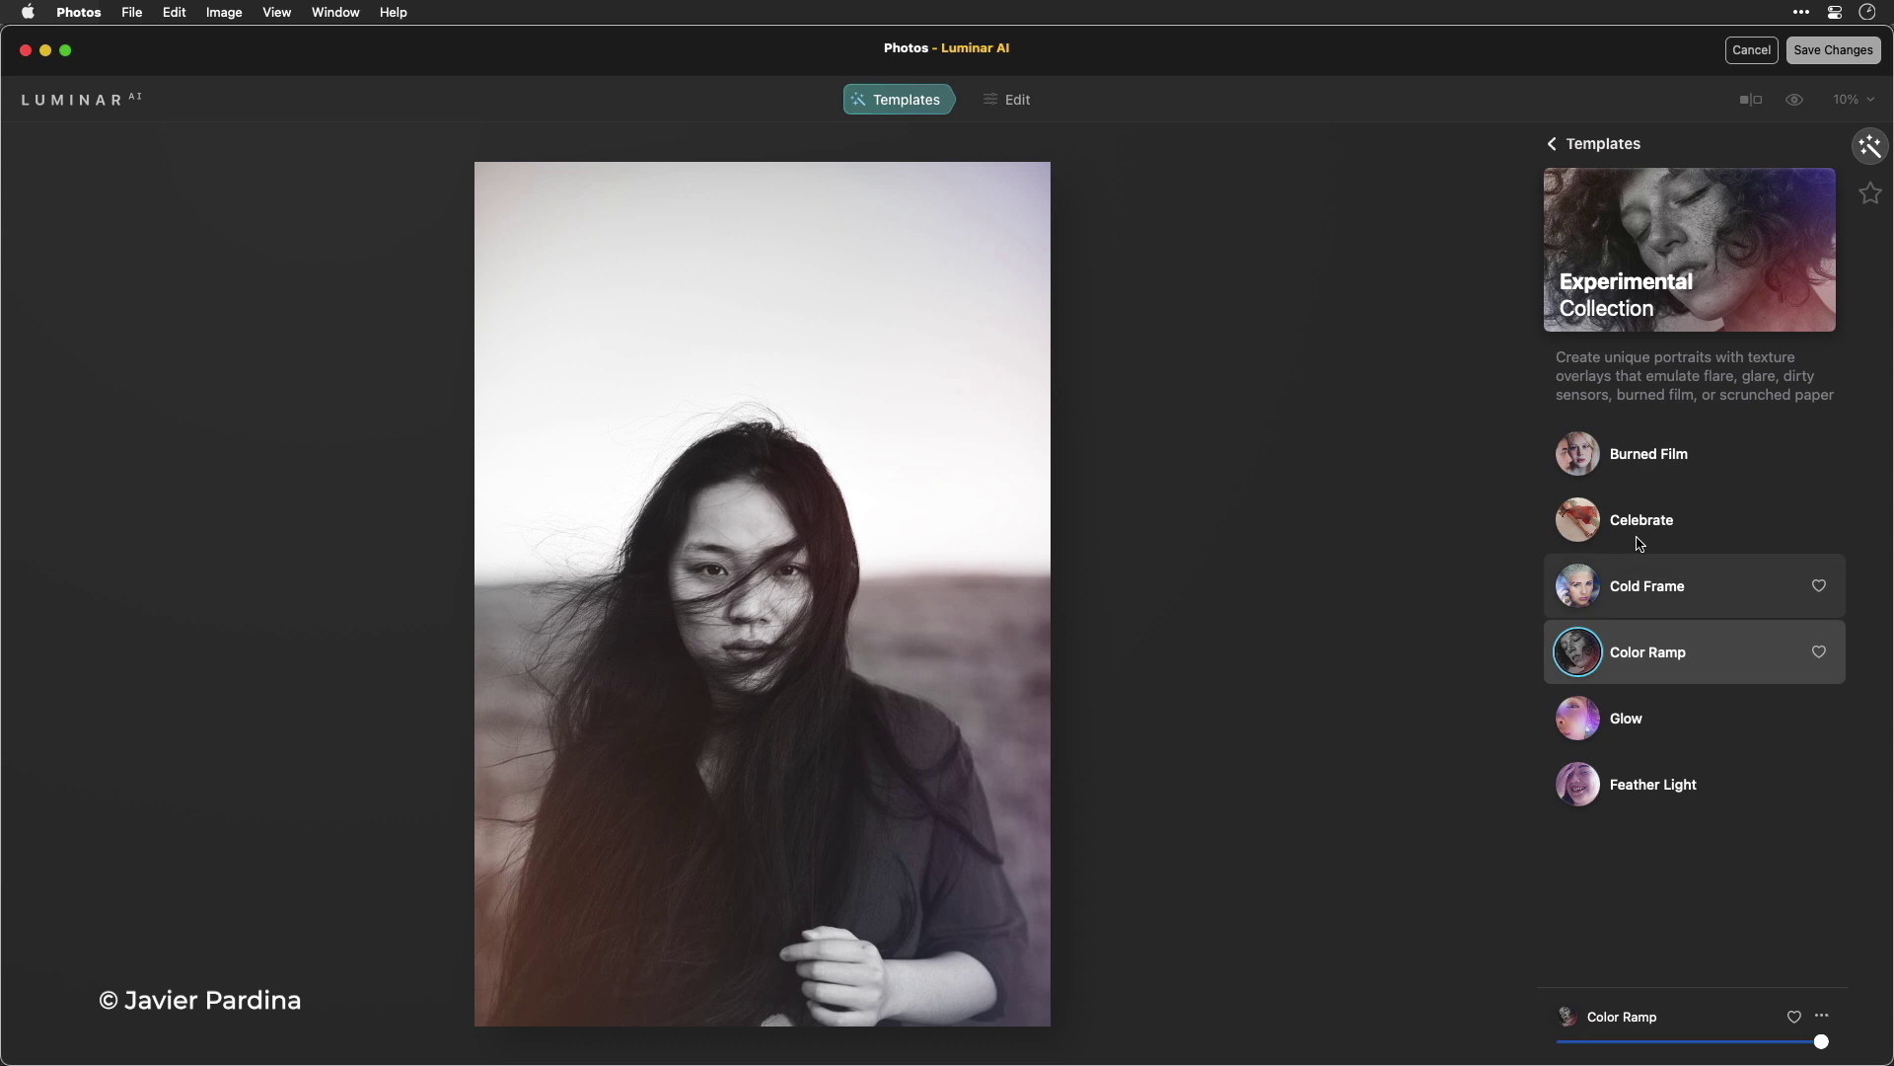
From the Monochrome collection, try Elegant Matte and settle on Soulful
click(1590, 146)
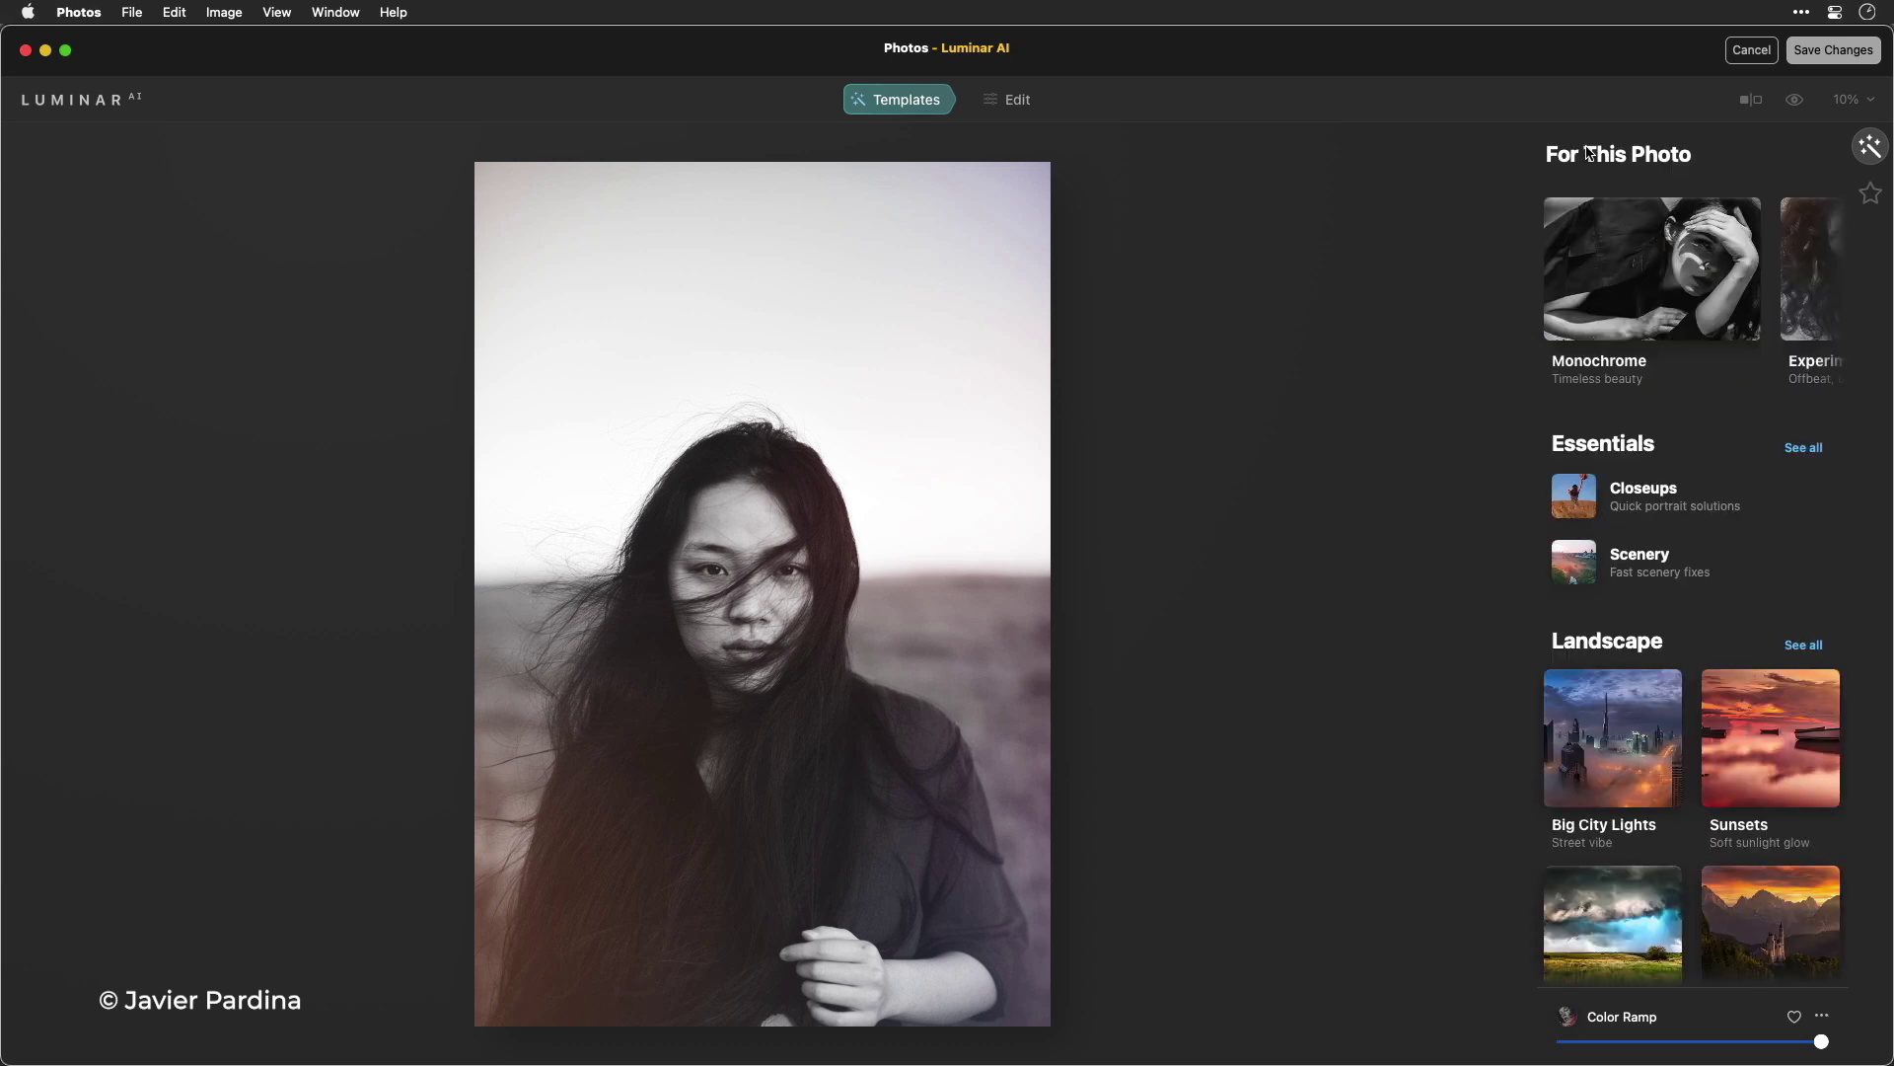
click(1636, 261)
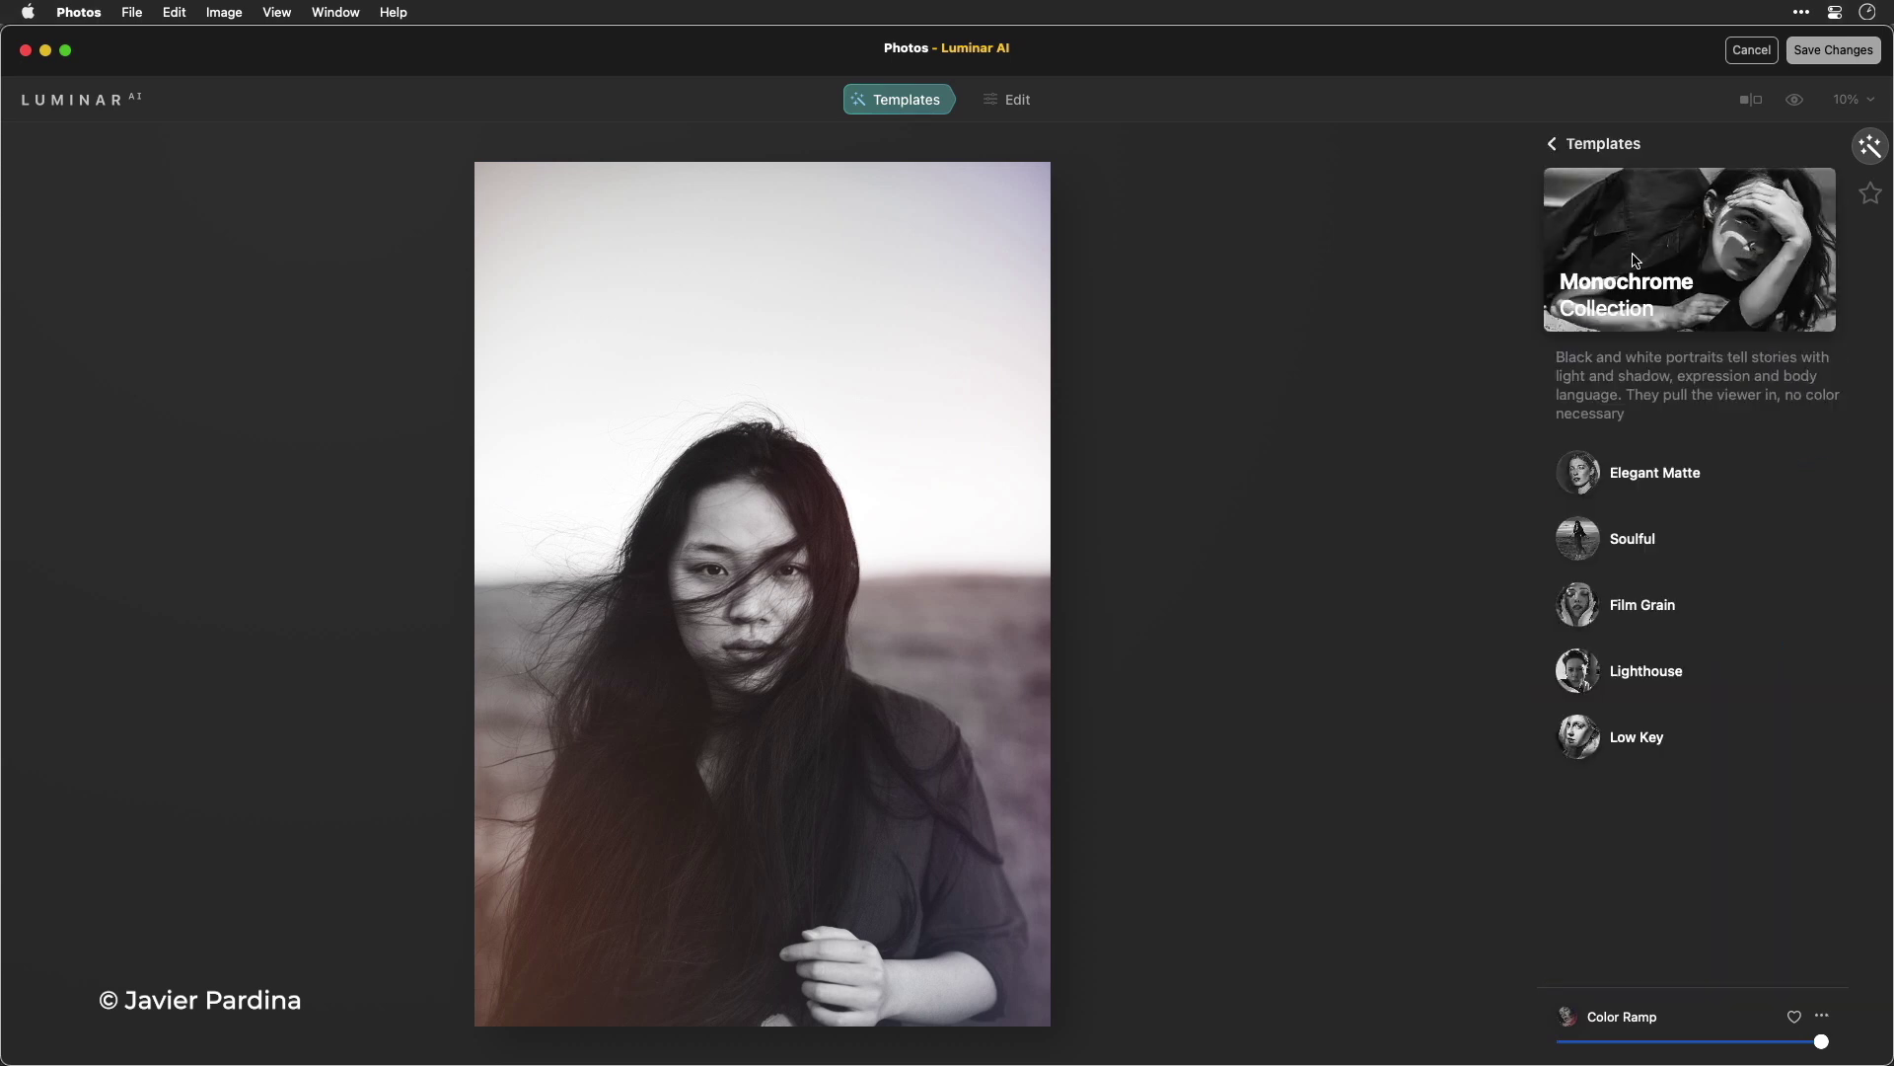
click(1581, 474)
click(1584, 542)
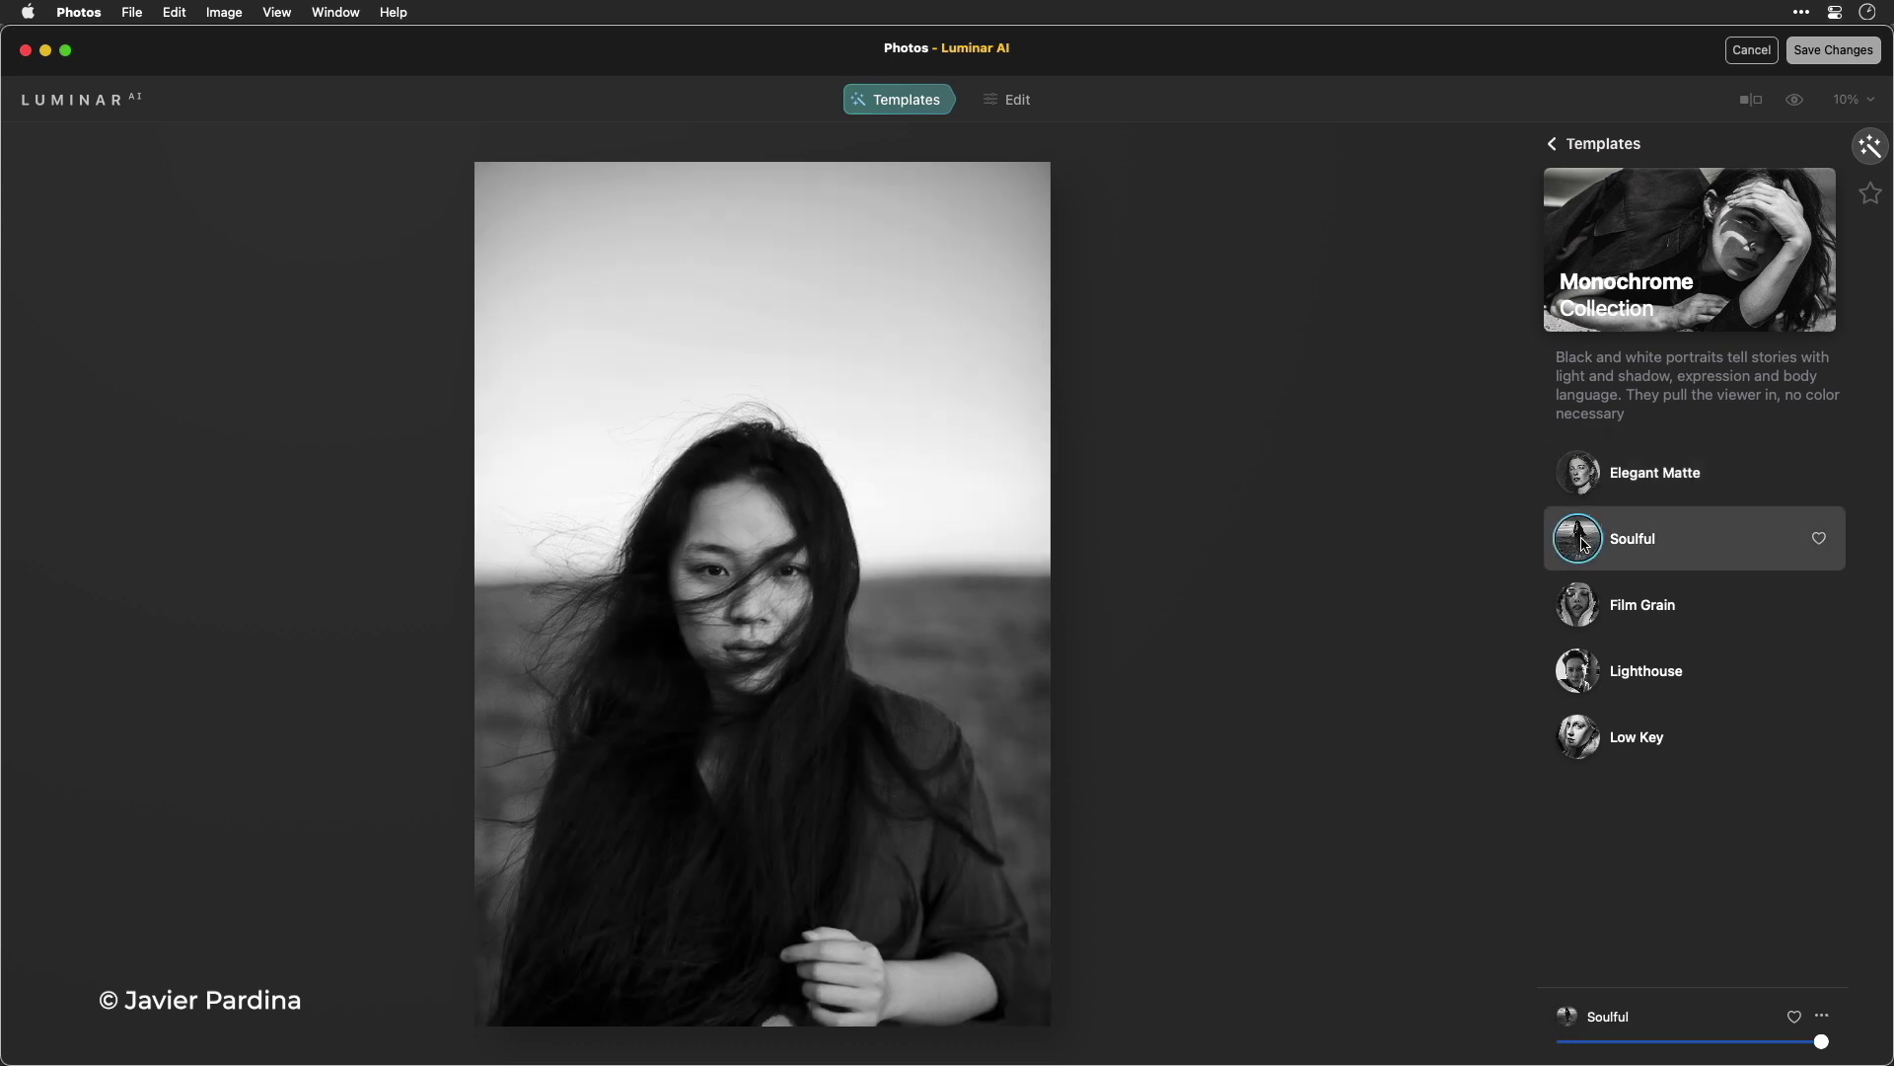
Darken the cyan tones in the Black & White mix
click(1022, 100)
click(1657, 462)
drag(1695, 733, 1635, 733)
Add a darkening vignette with Amount -55
scroll(1657, 783, down, 1)
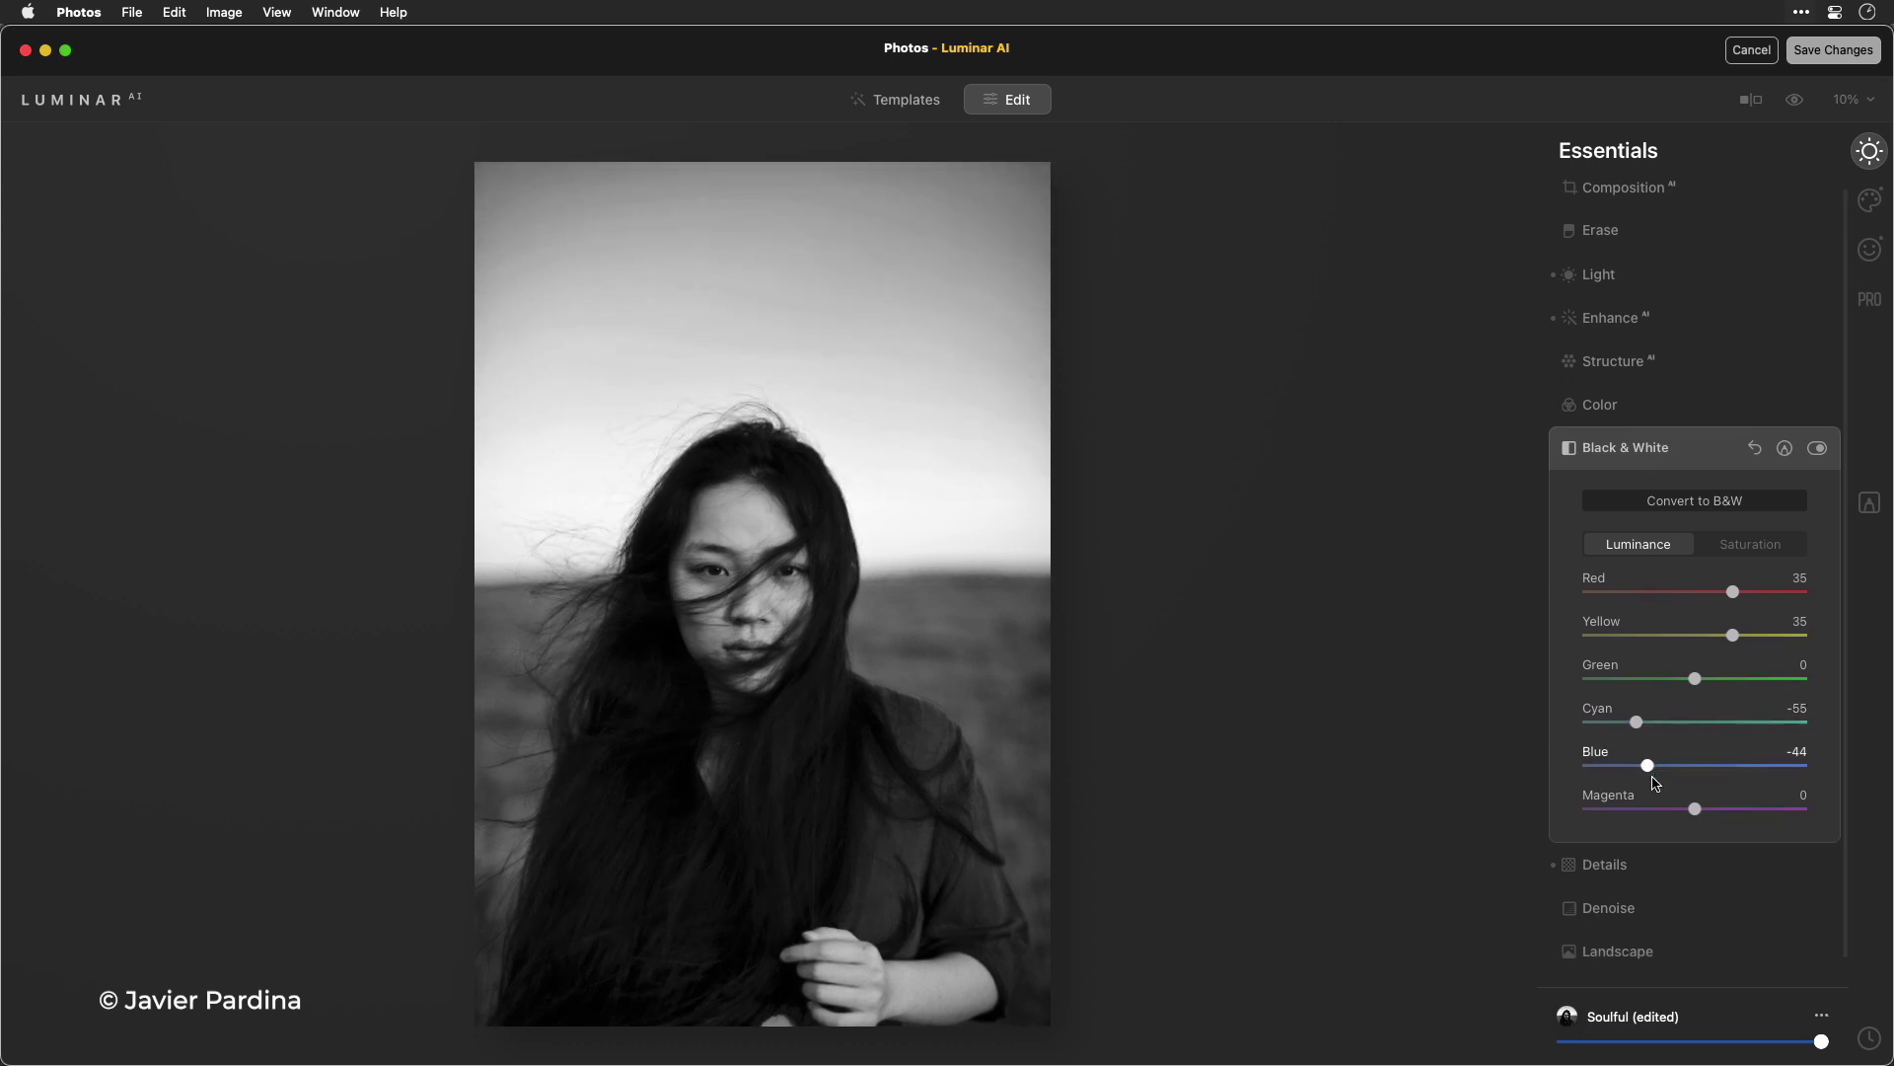
scroll(1657, 783, down, 1)
click(1641, 966)
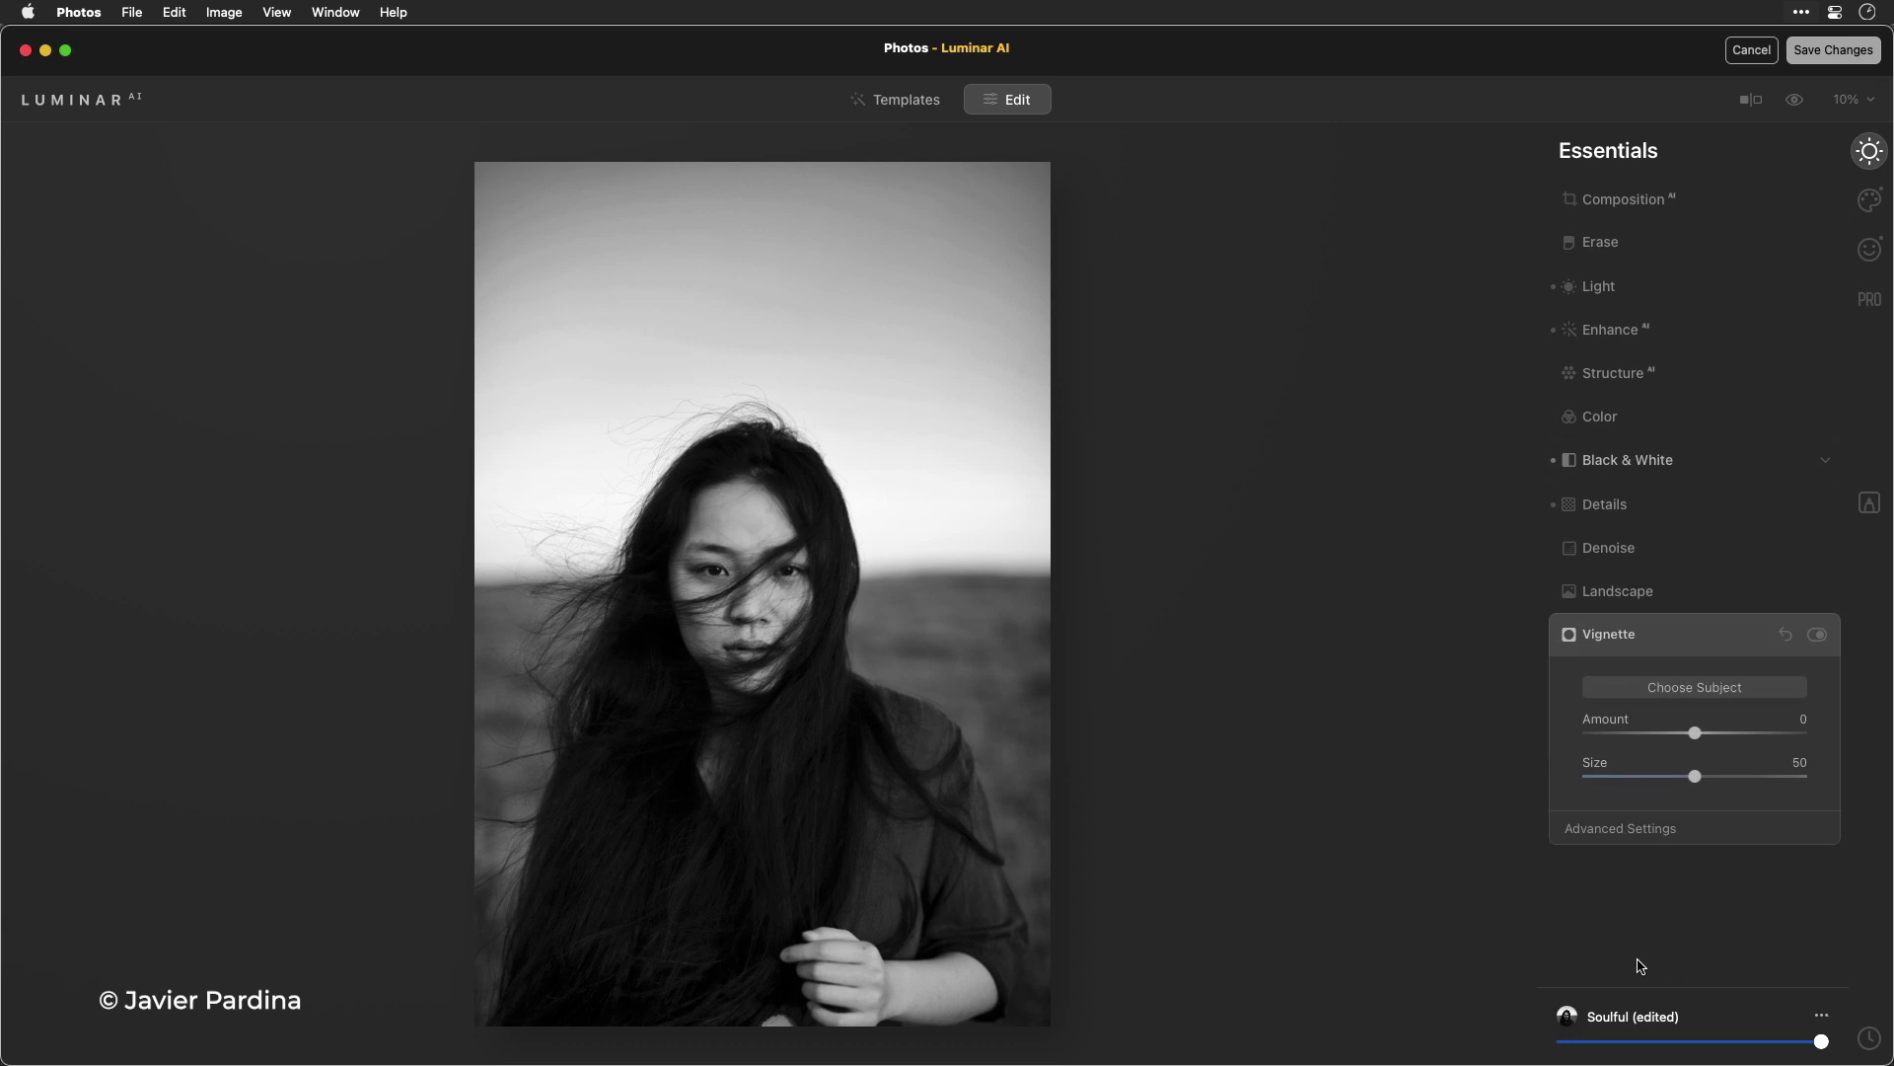
drag(1663, 735, 1650, 735)
Raise Structure Amount to 76 and Enhance Accent to 44
click(1662, 376)
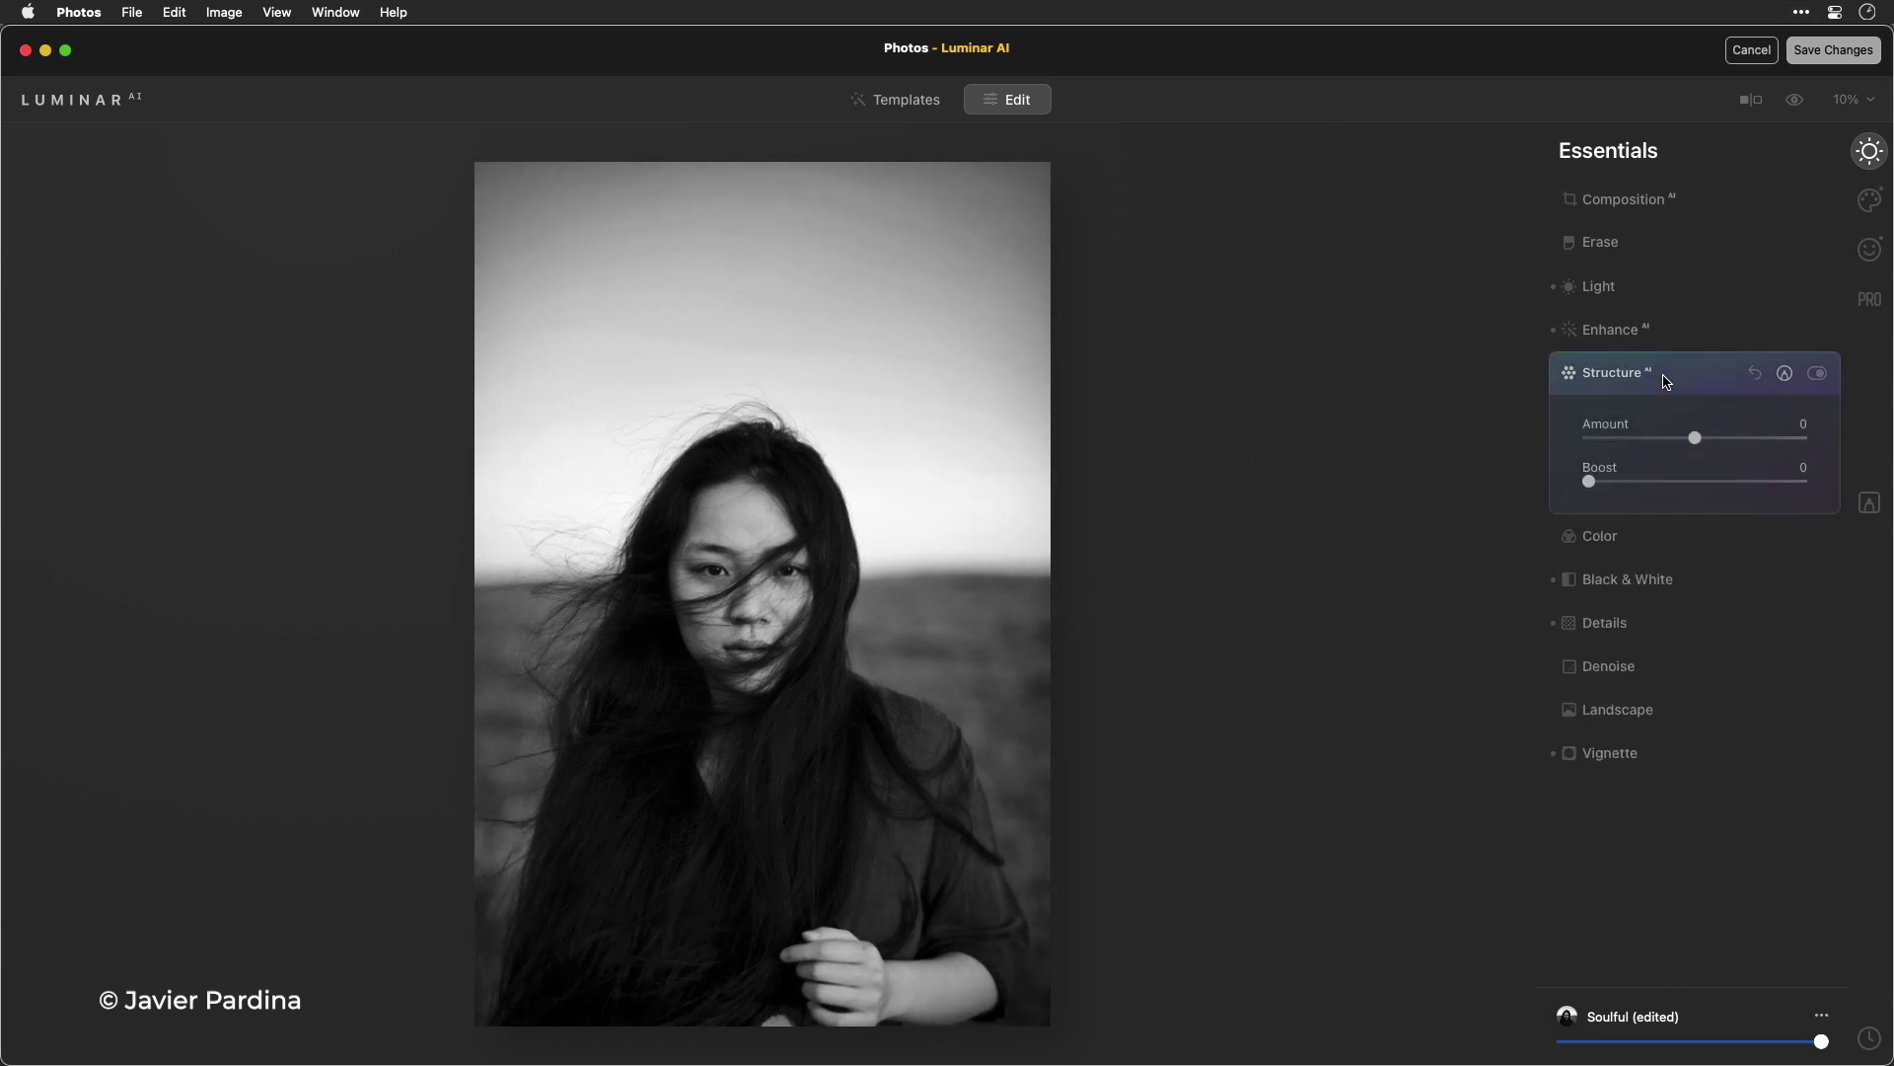
drag(1698, 437, 1761, 441)
click(1687, 341)
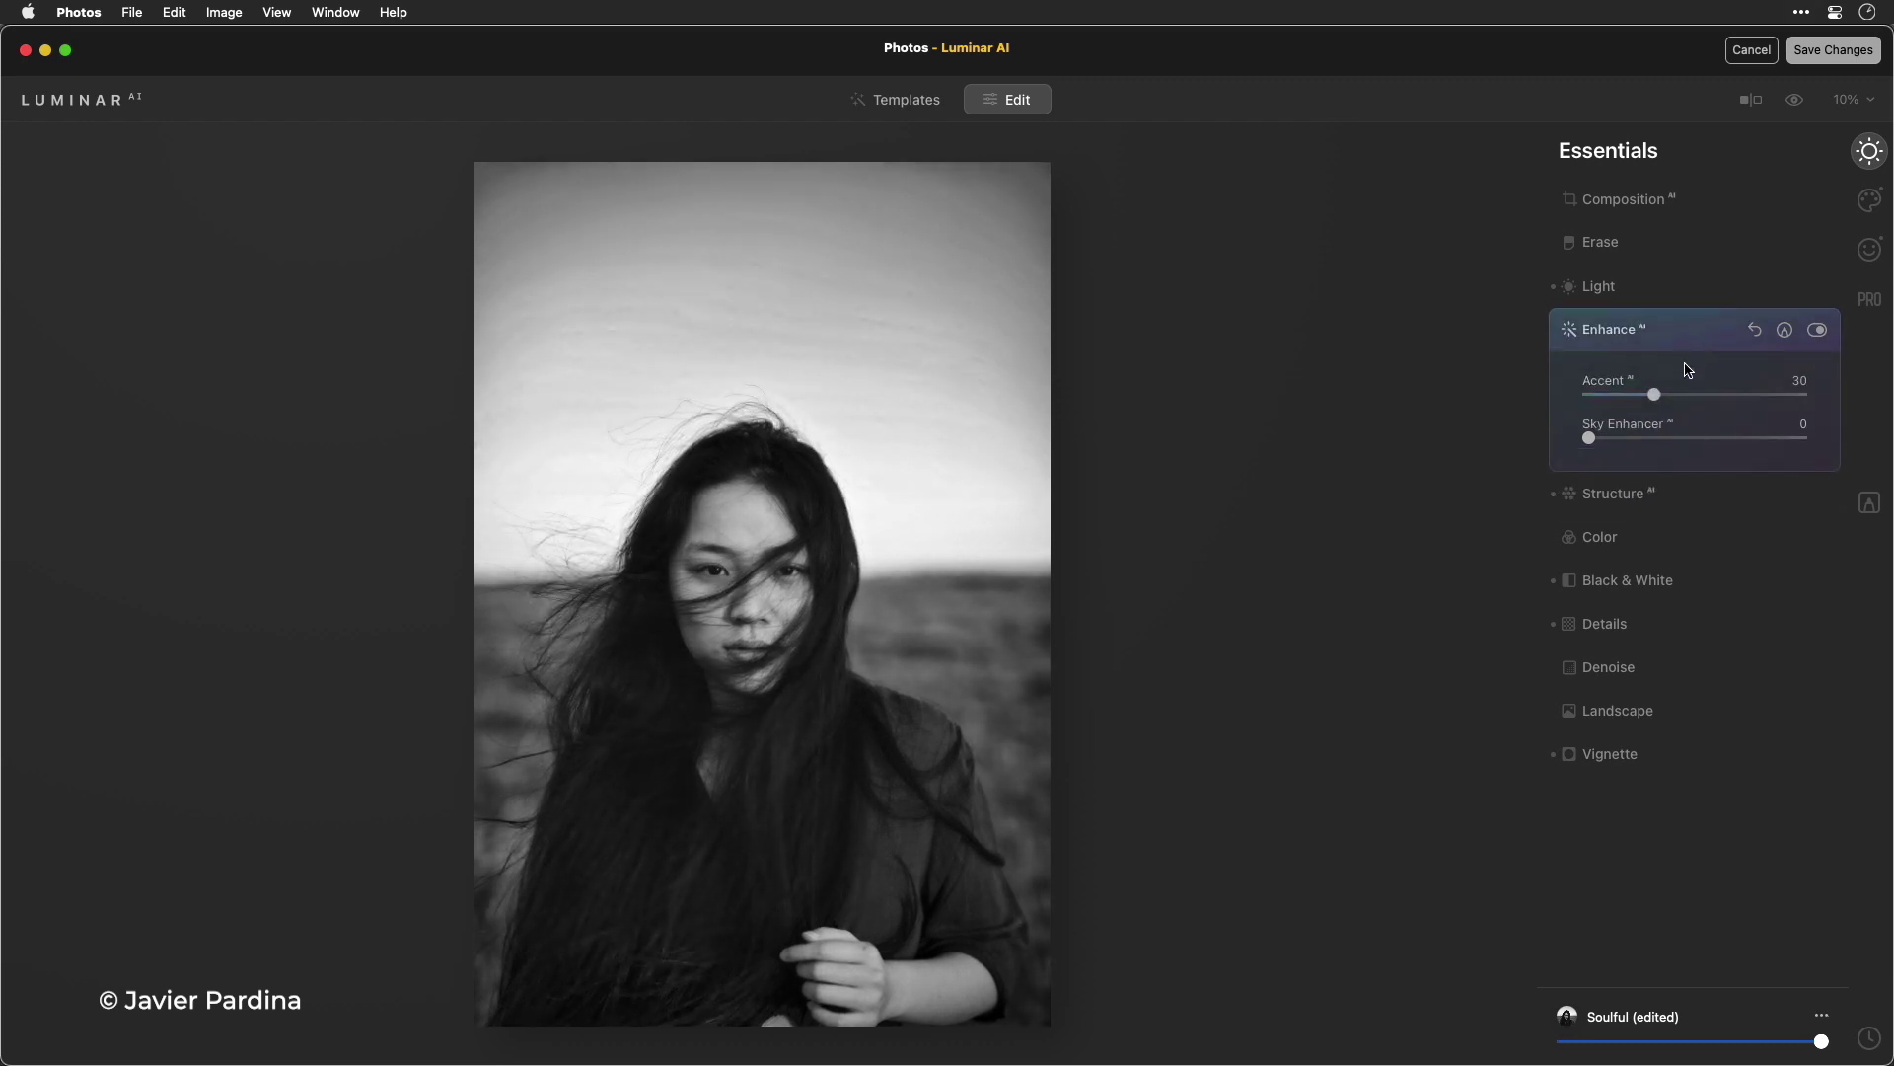
drag(1680, 395, 1684, 395)
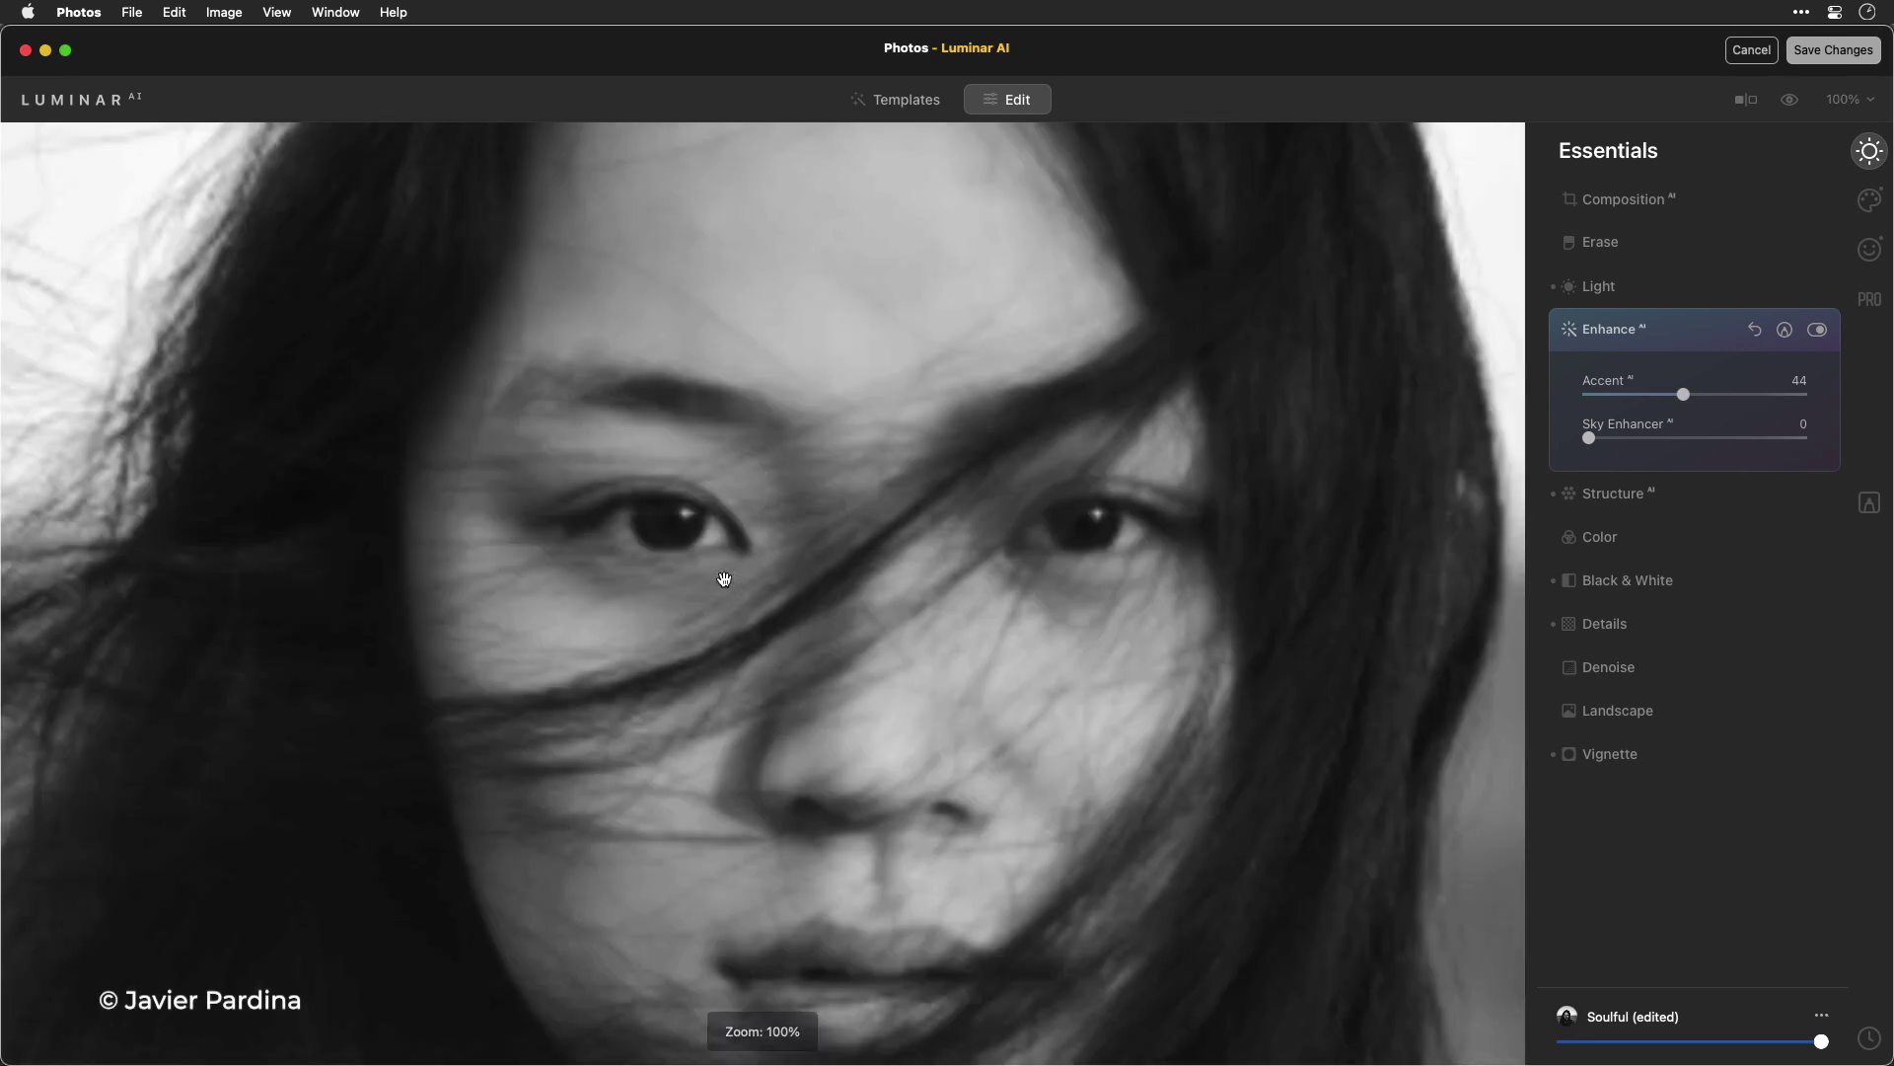
Brighten the woman's face with Face Light 52 and save the edits back to Photos
double_click(725, 580)
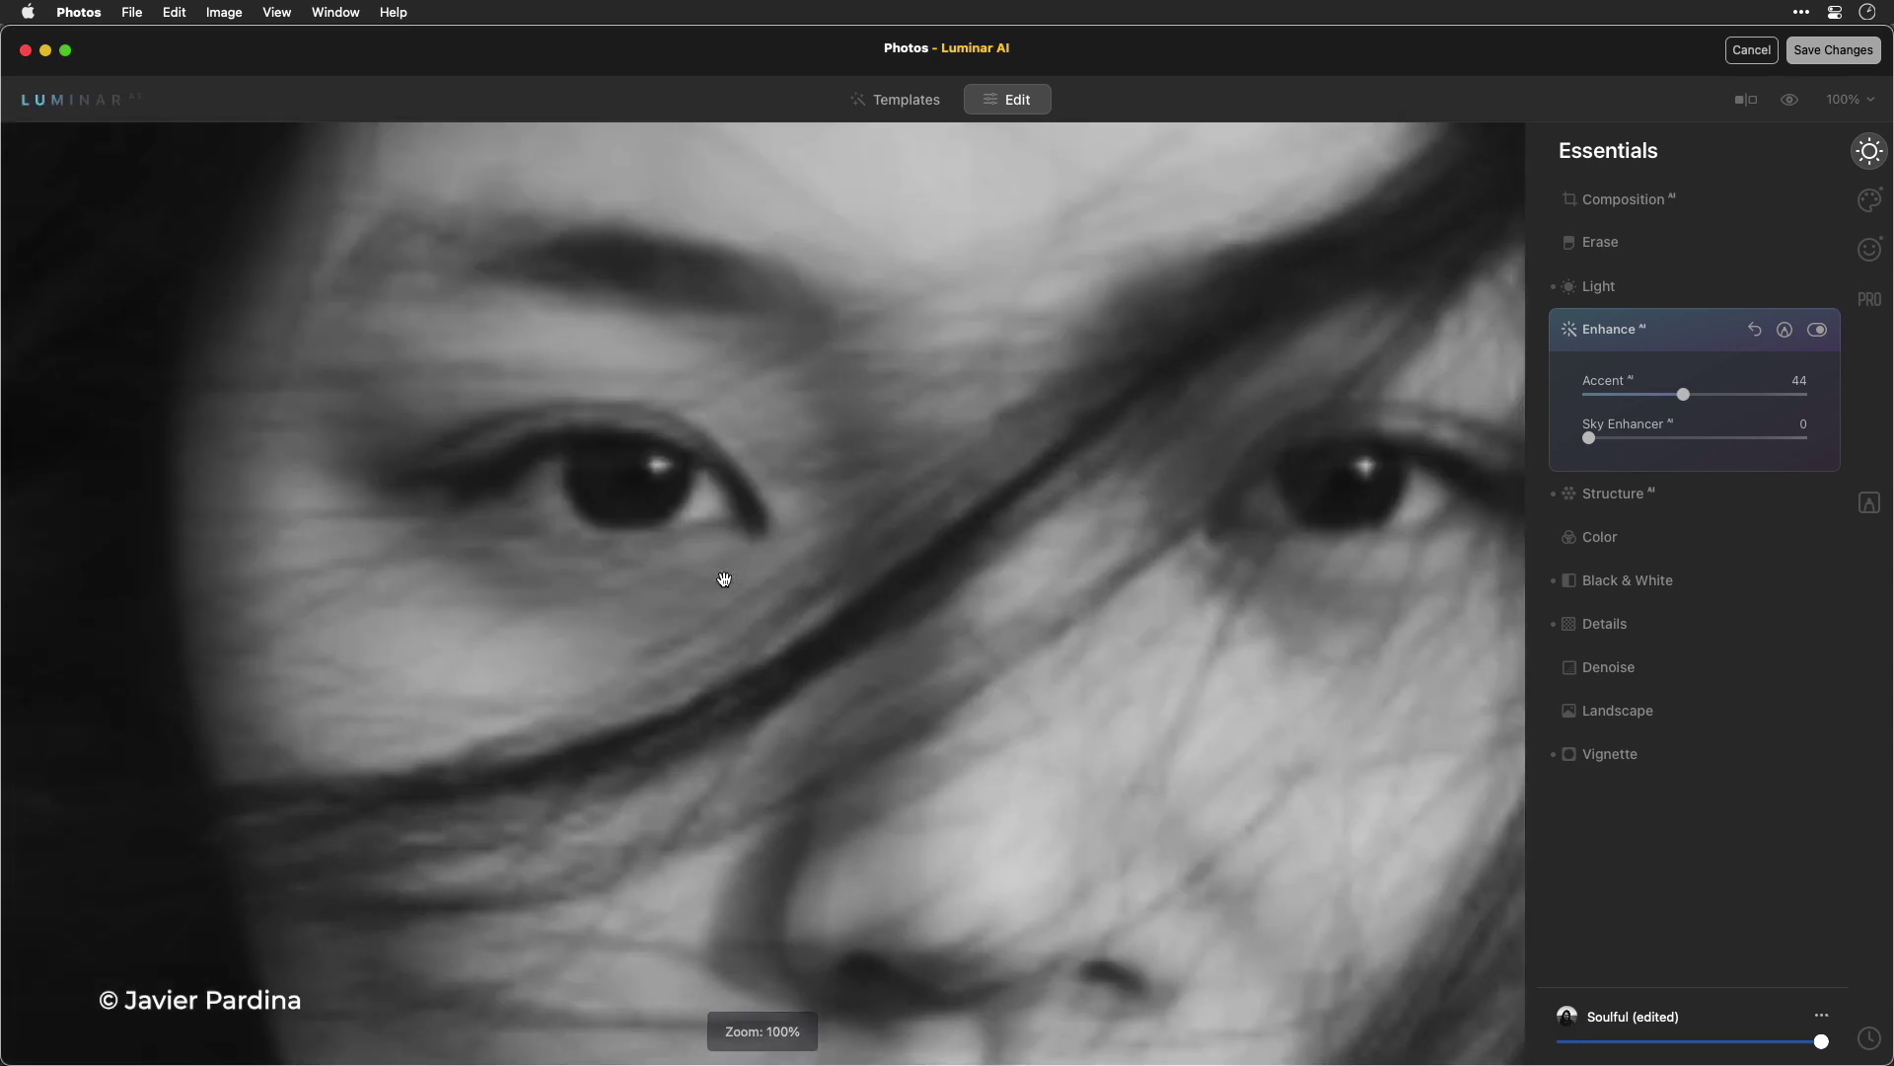
key(super+minus)
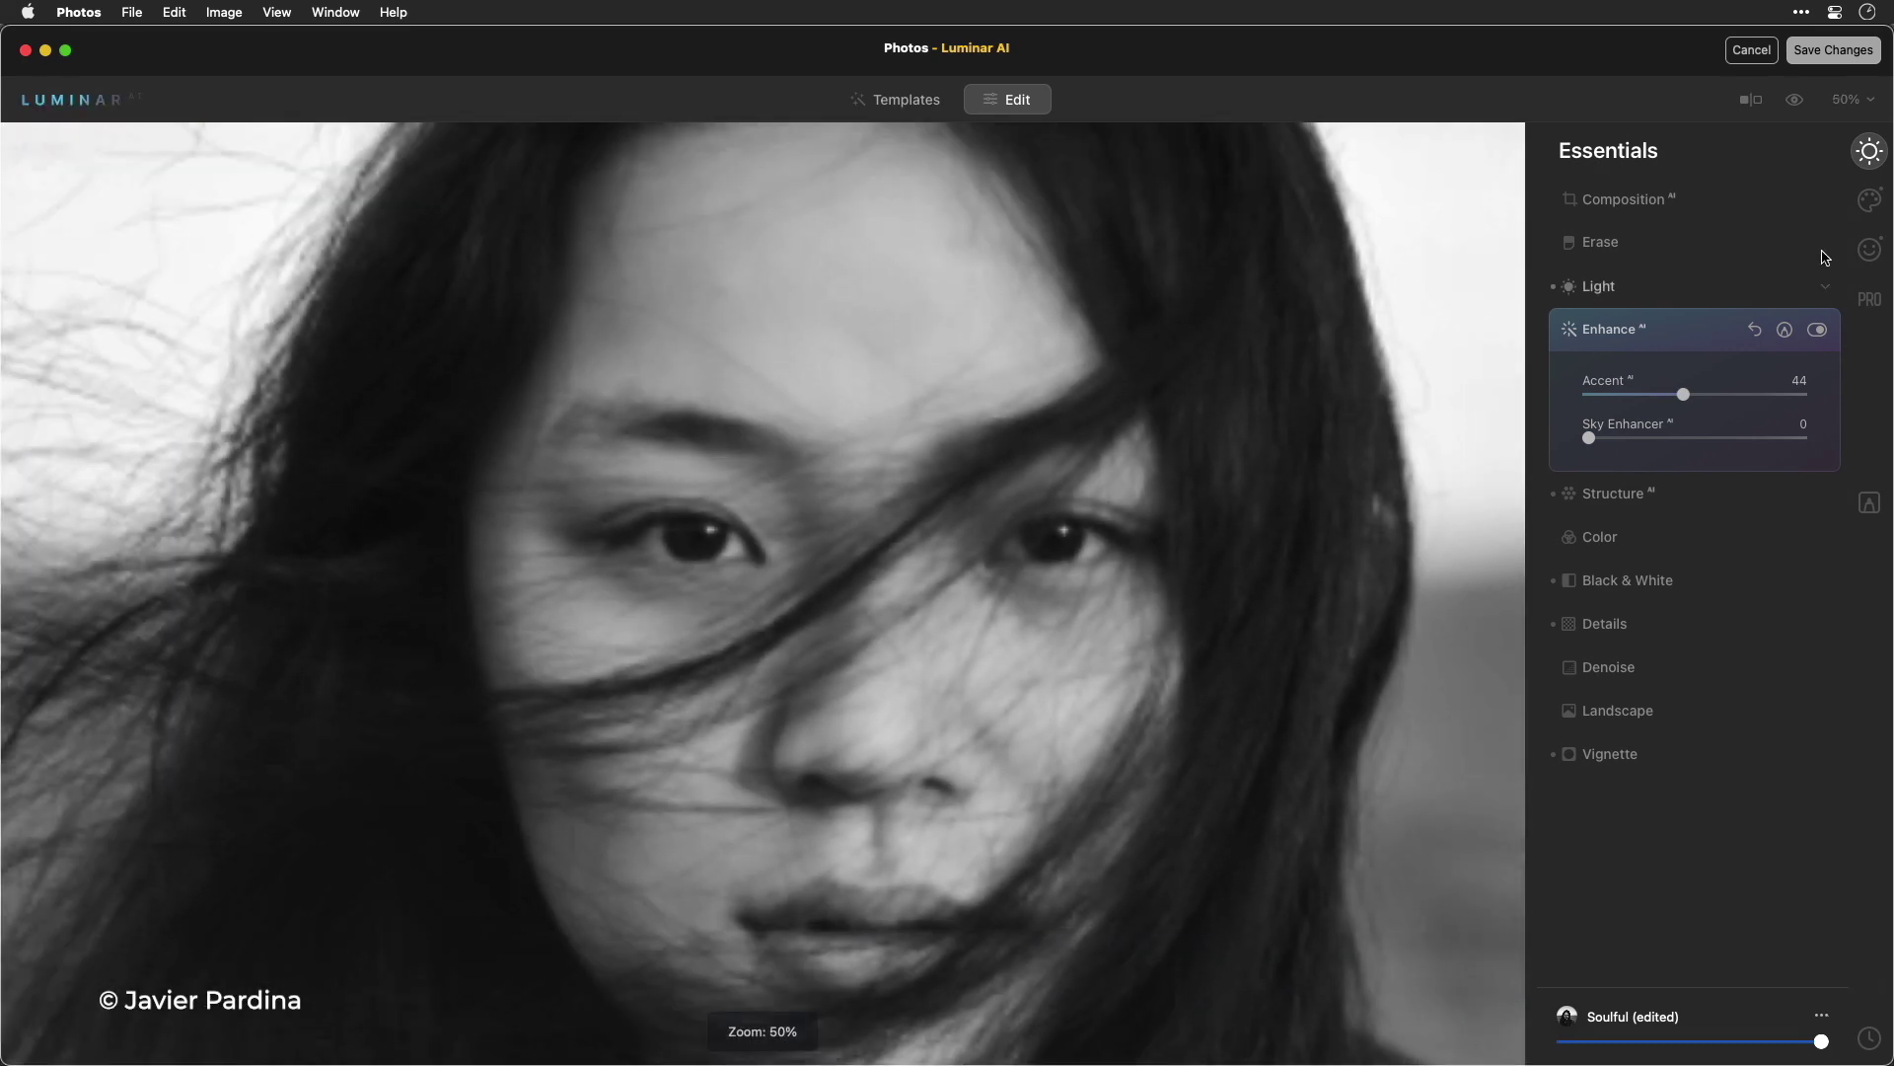
click(1869, 250)
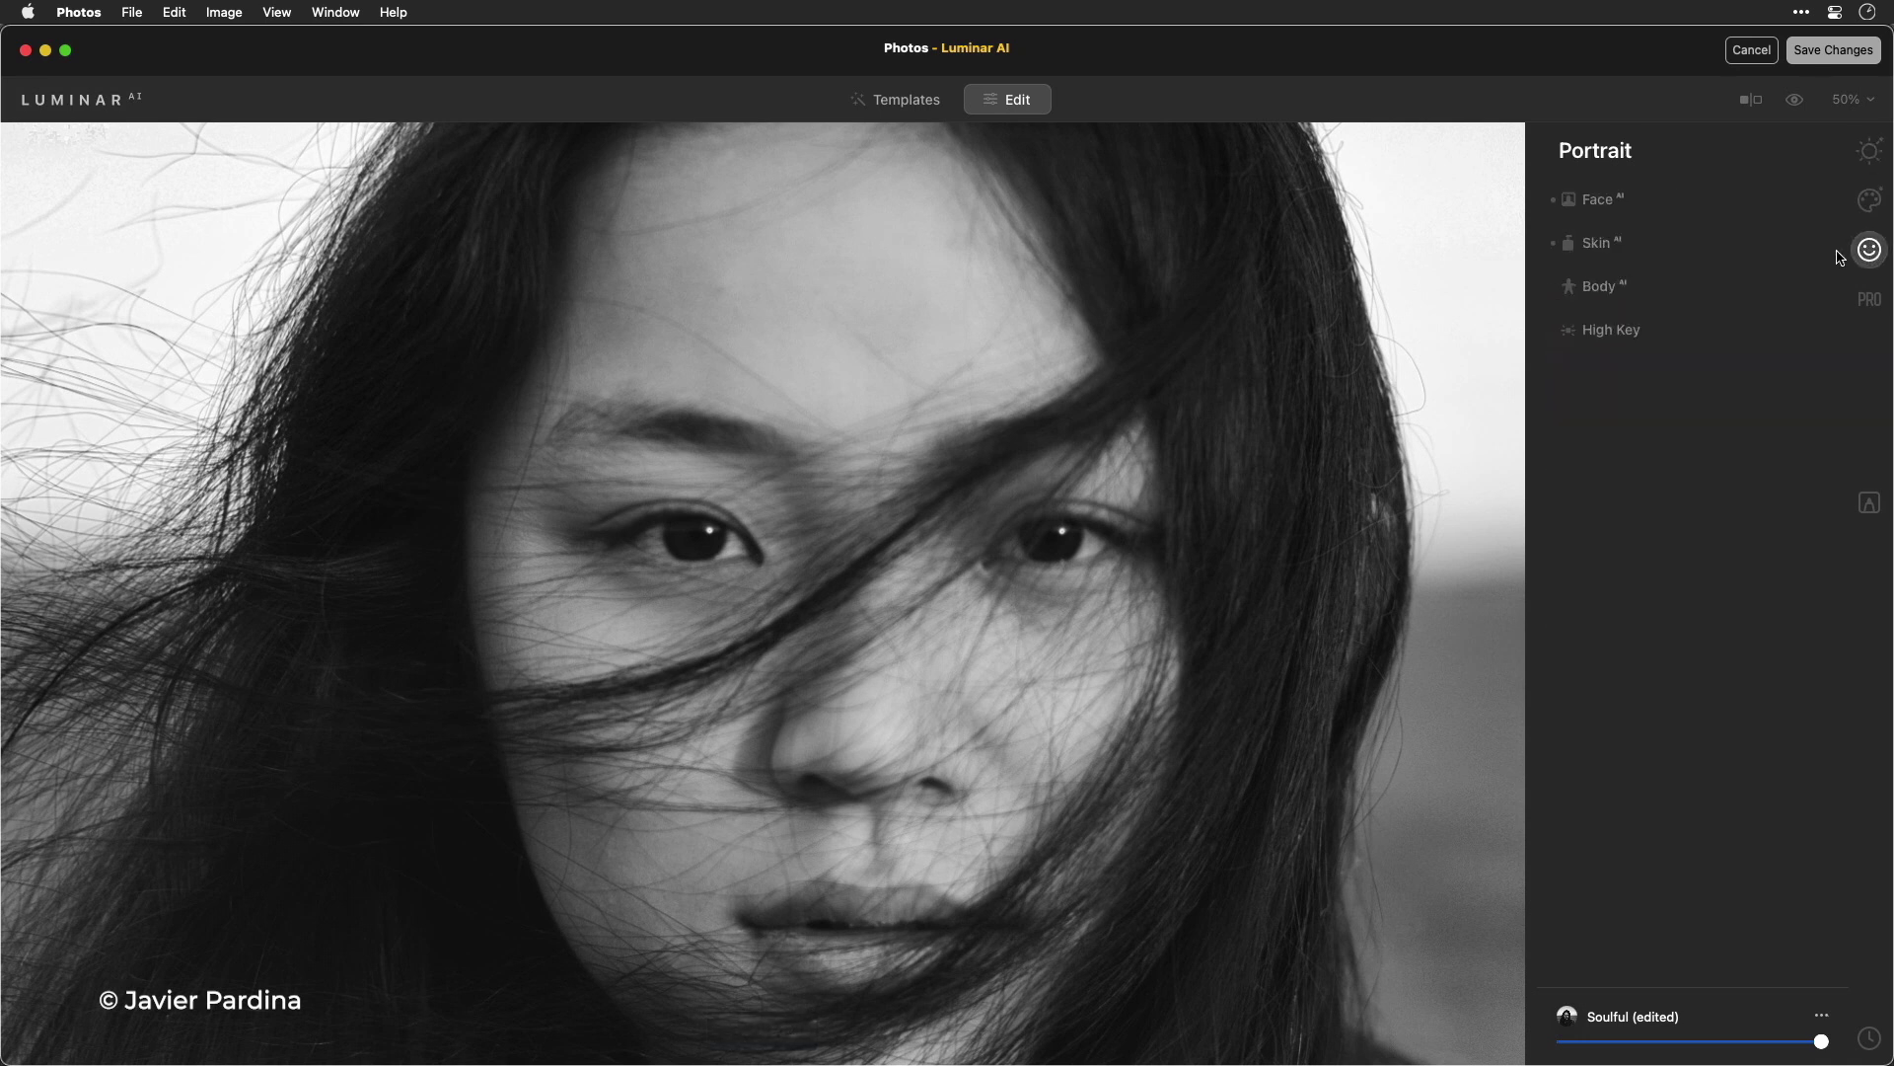
click(1679, 203)
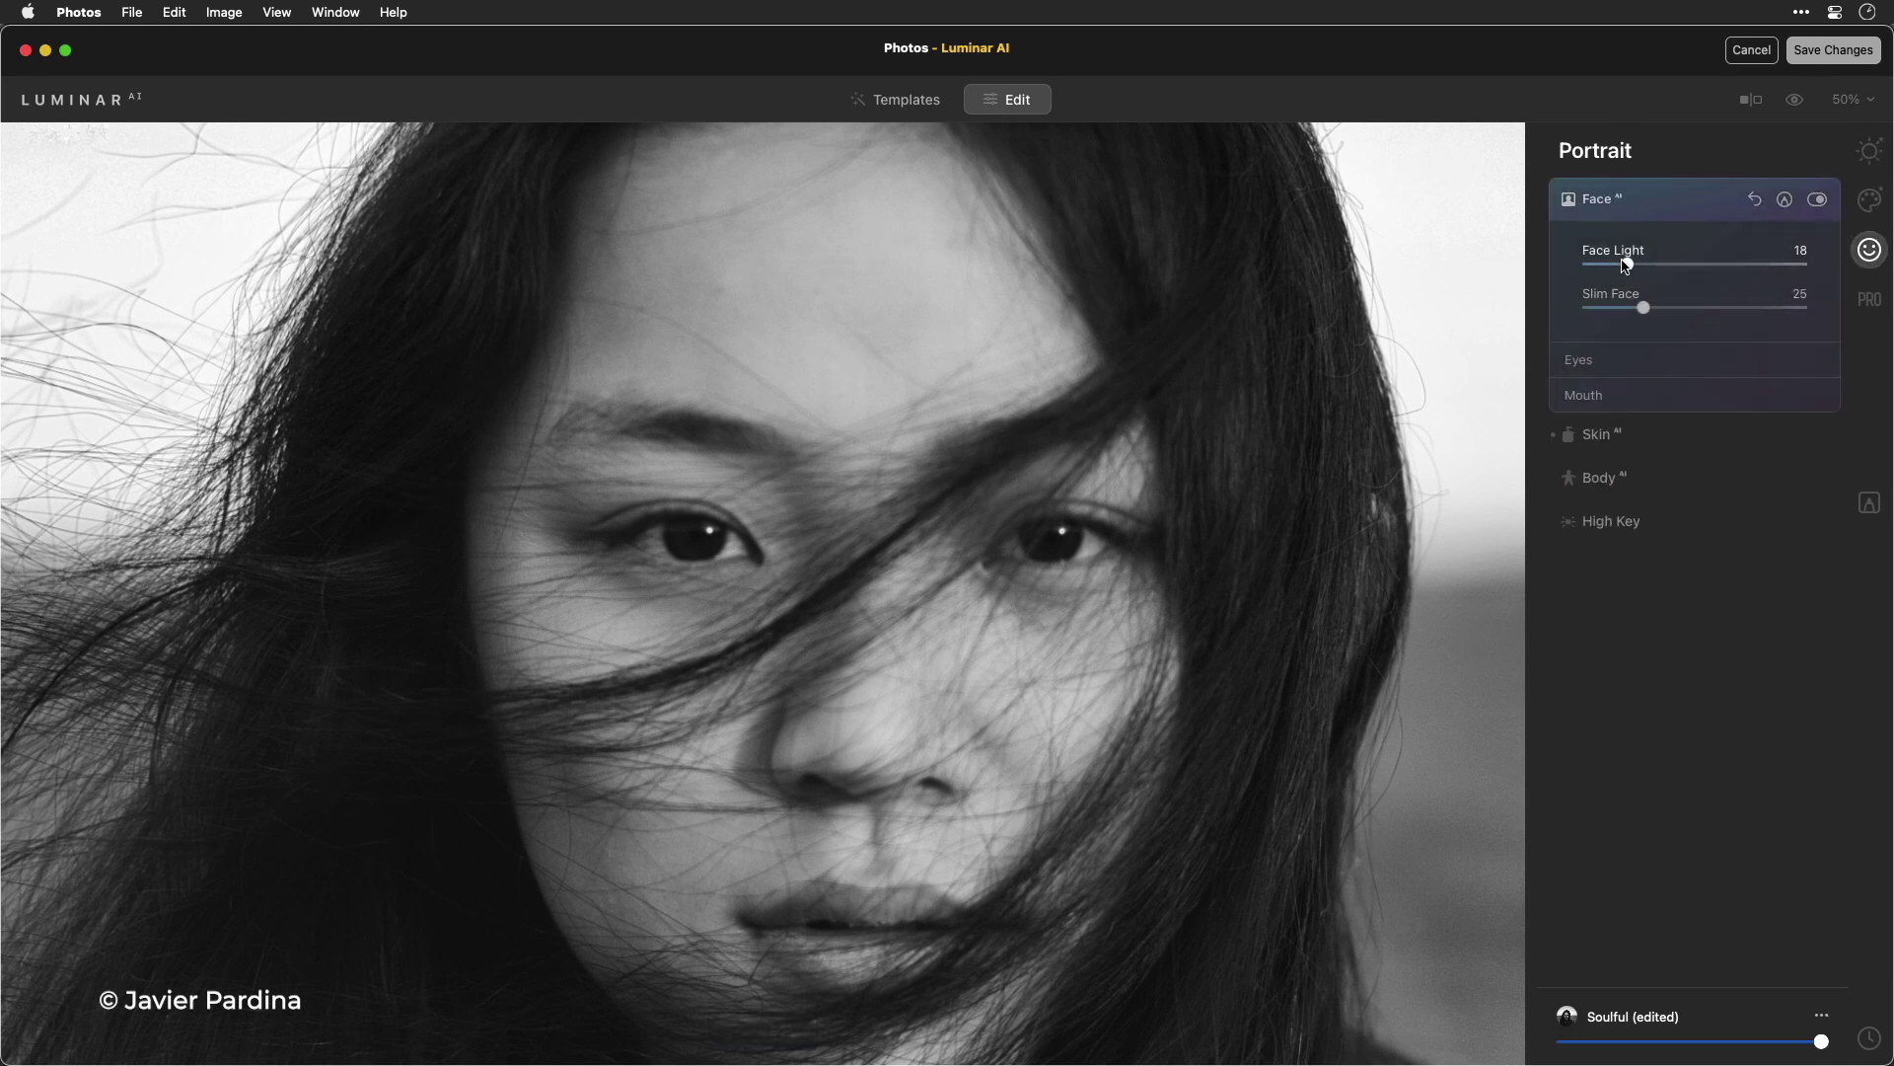
drag(1626, 264, 1704, 264)
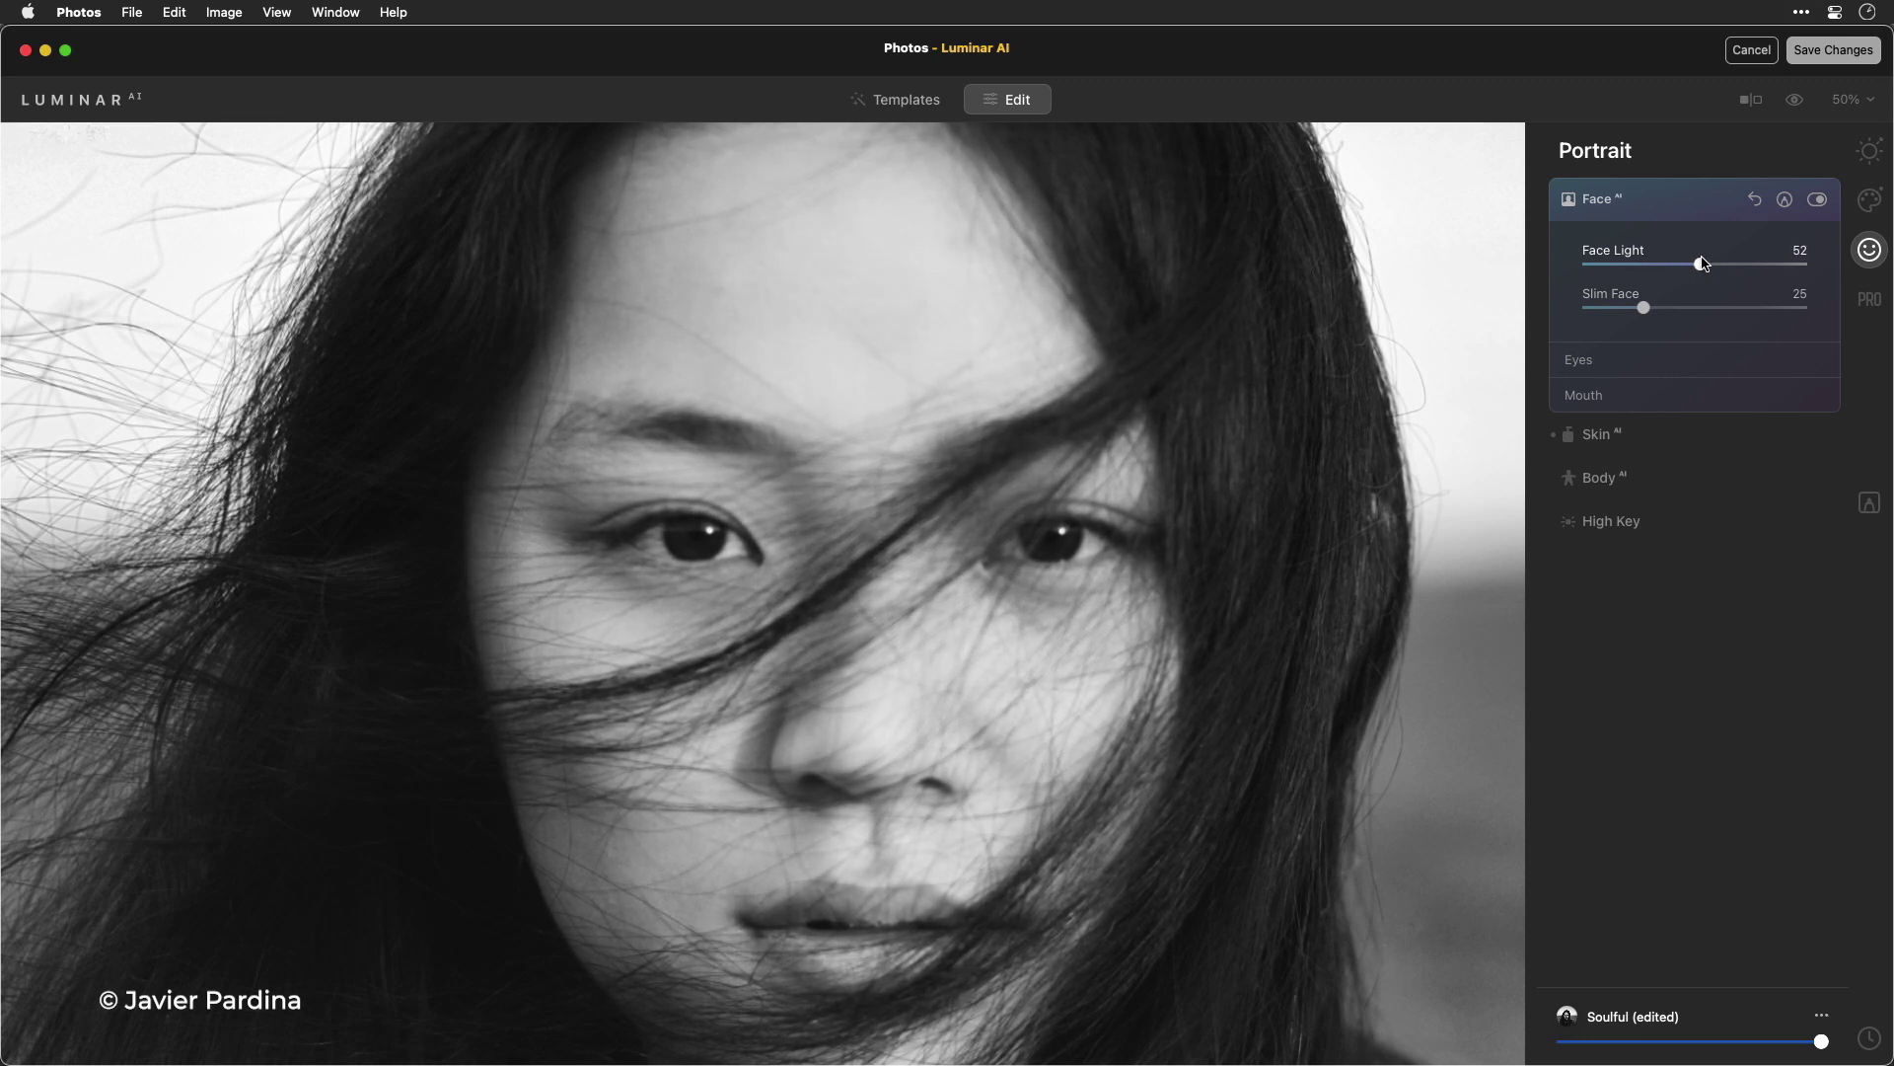
click(1814, 59)
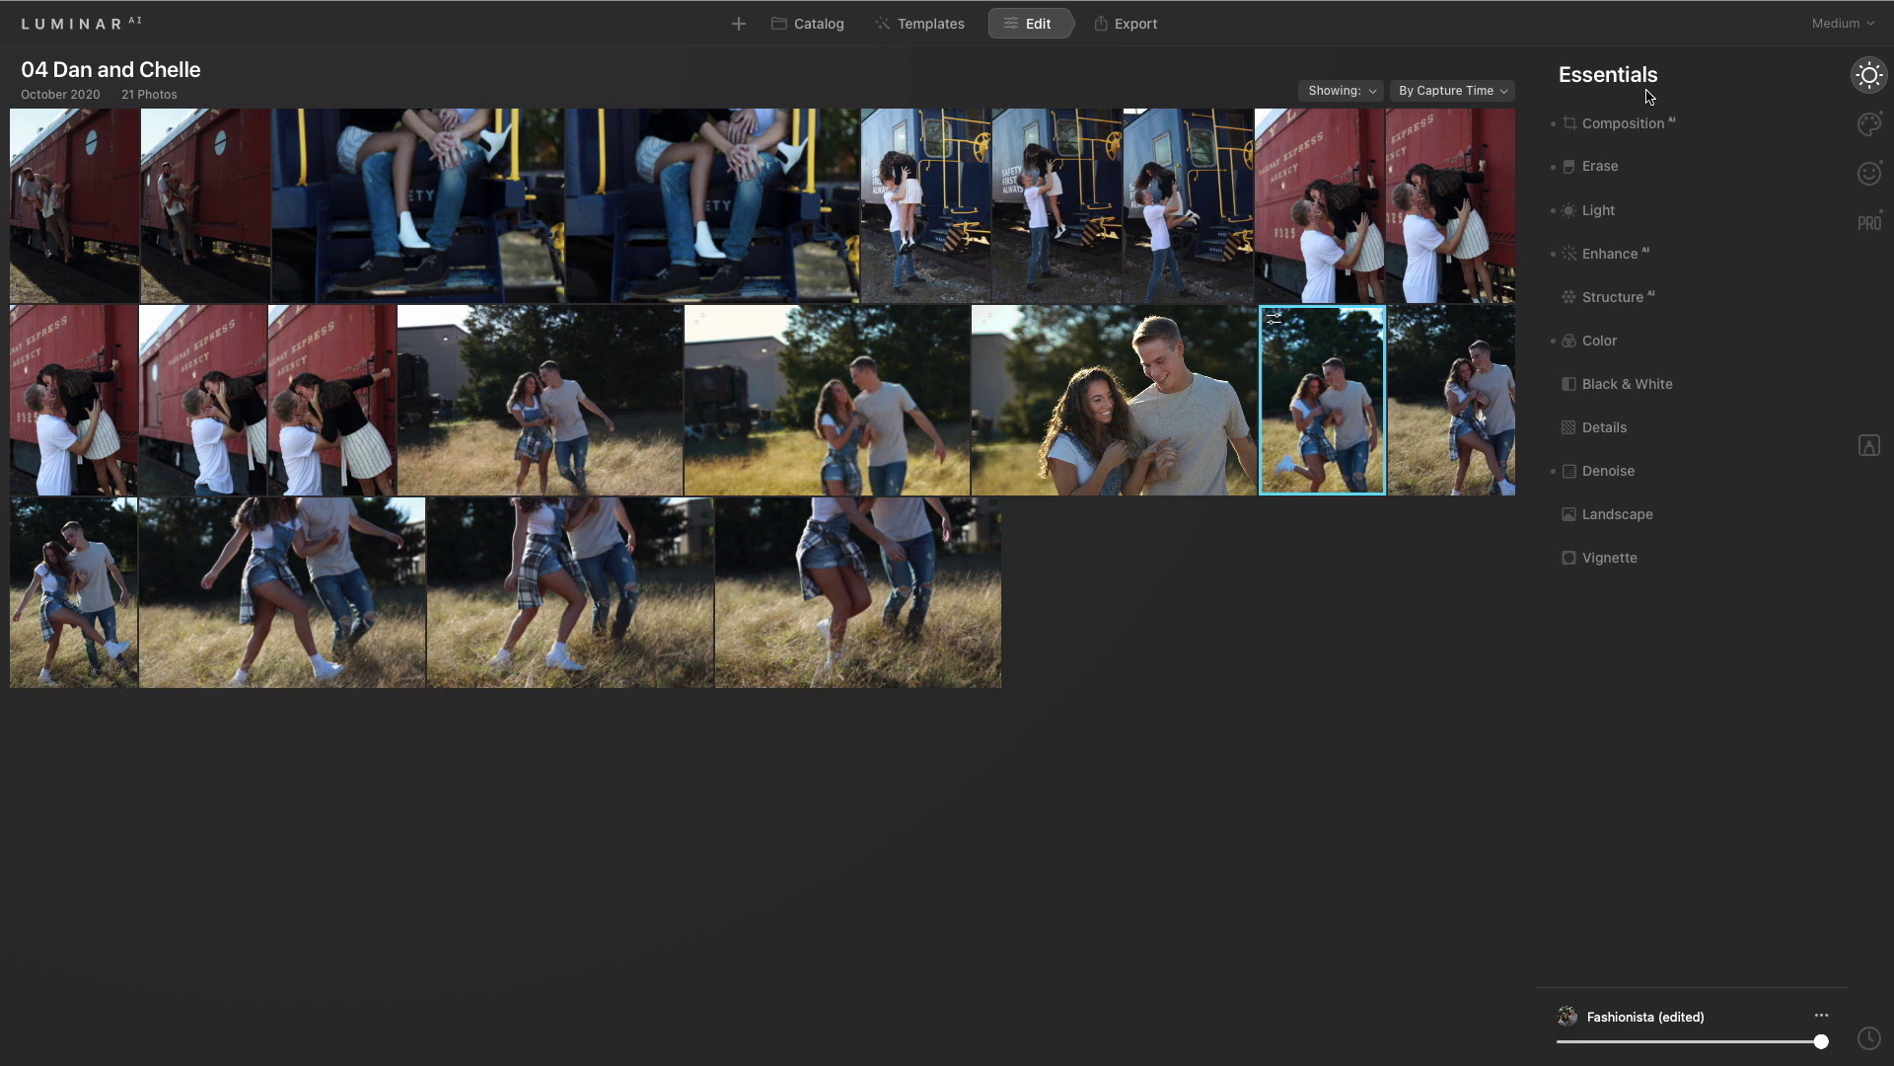
Open the graffiti-wall portrait _P8A96863_.jpg from the 03 Body AI folder
click(807, 28)
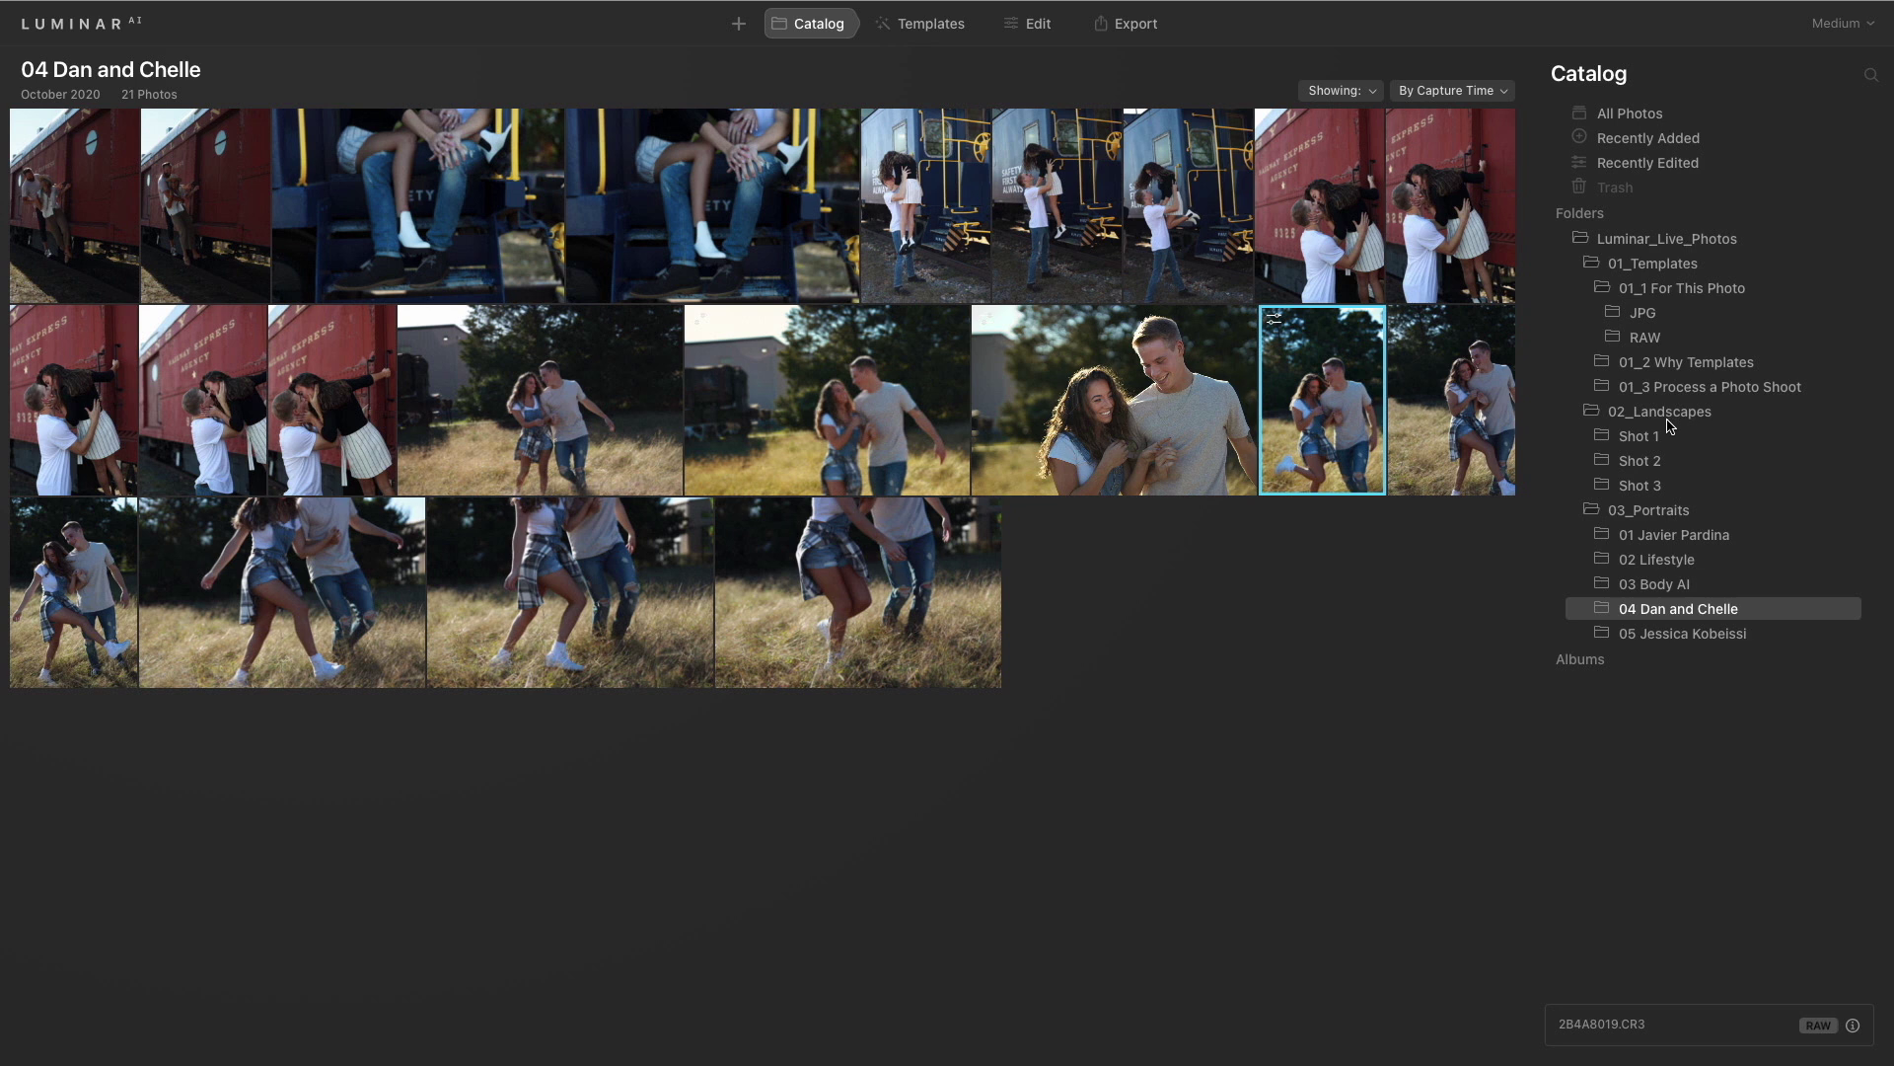
click(1665, 585)
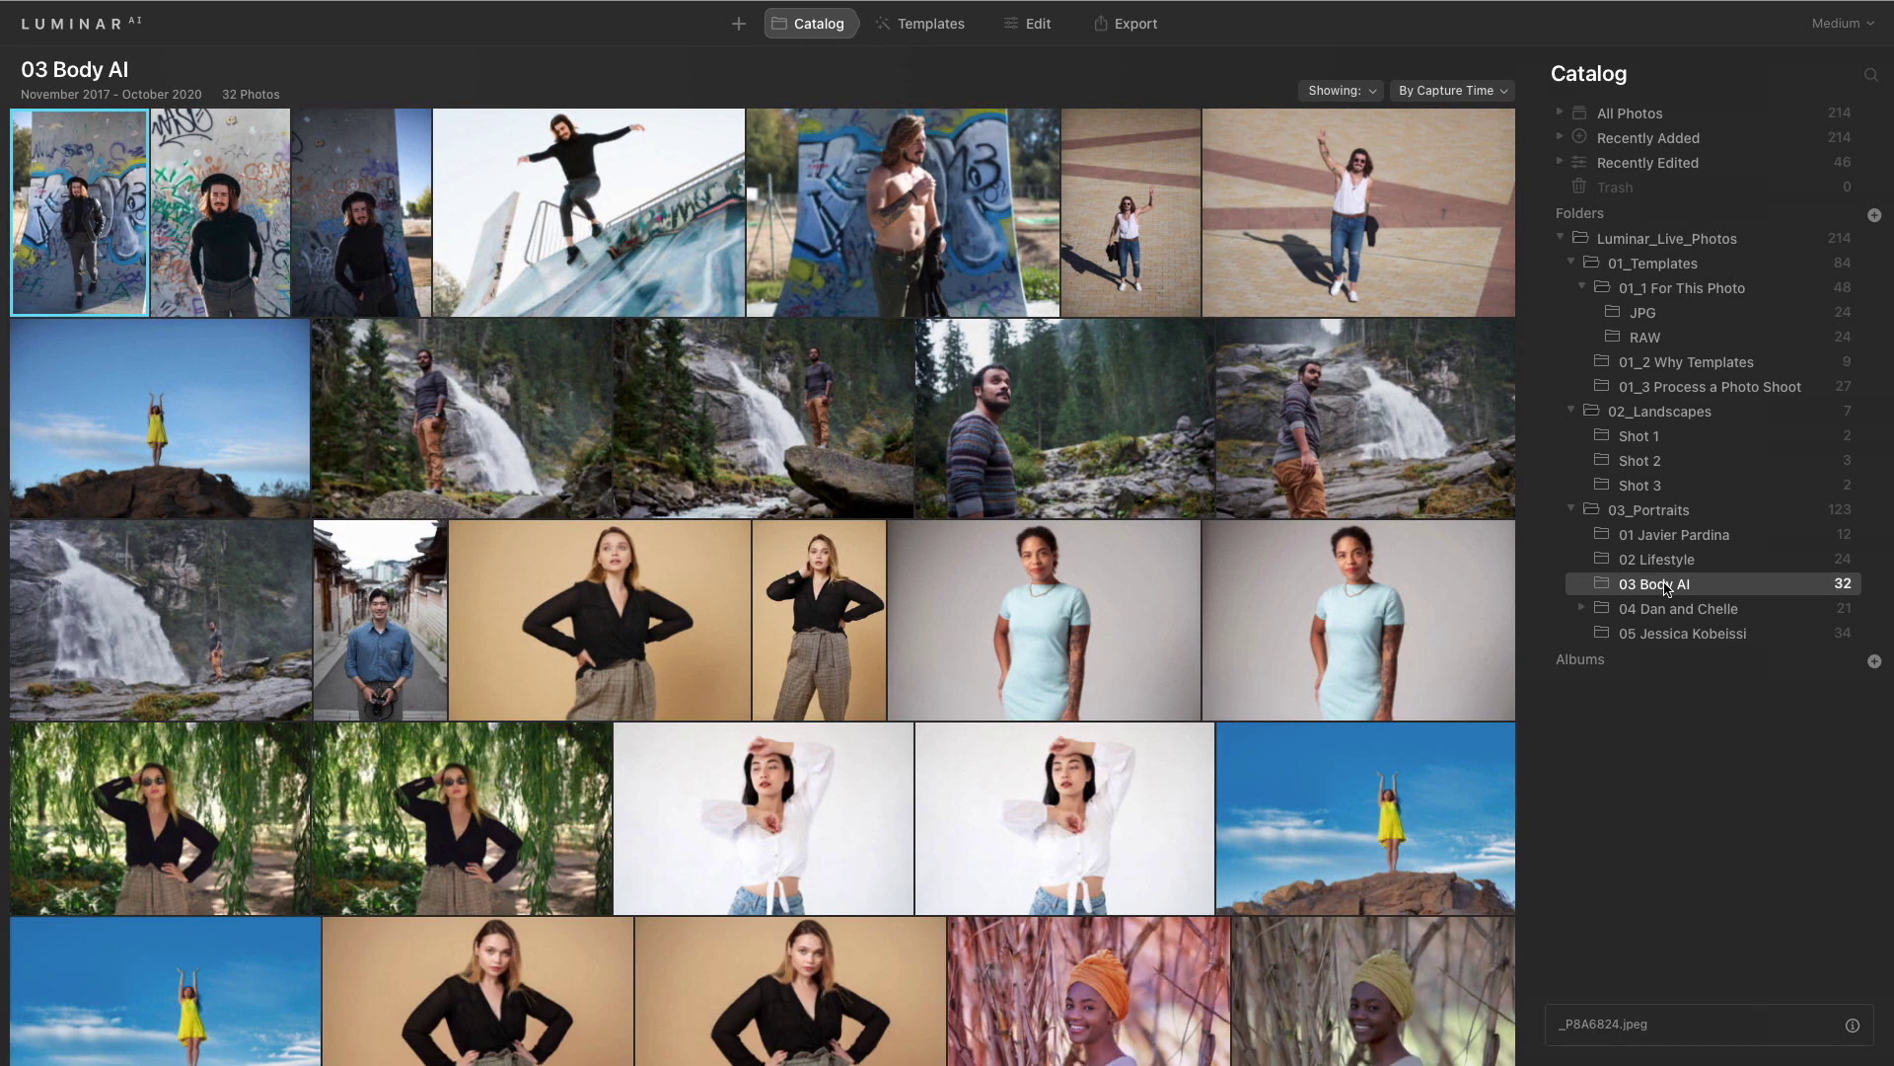
double_click(207, 223)
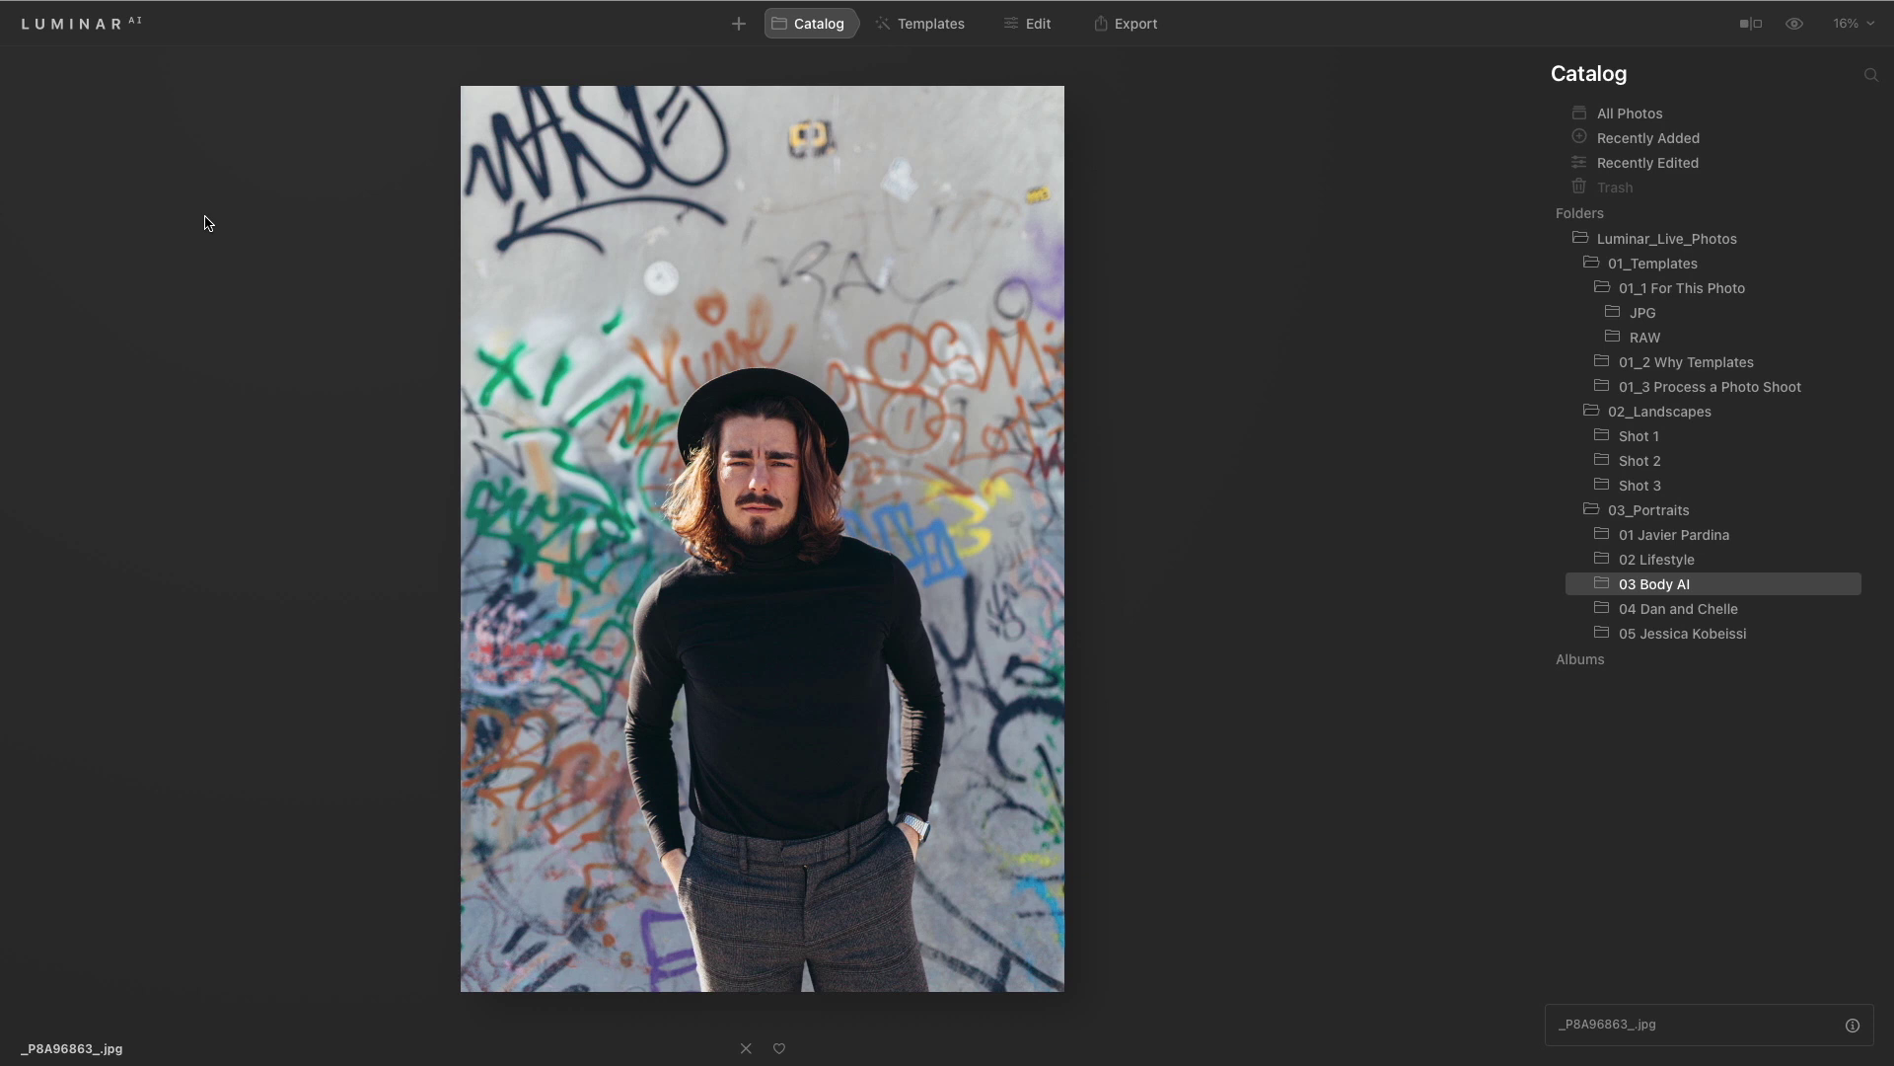
Apply the Essence collection's Flawless template and compare it with the original
click(956, 24)
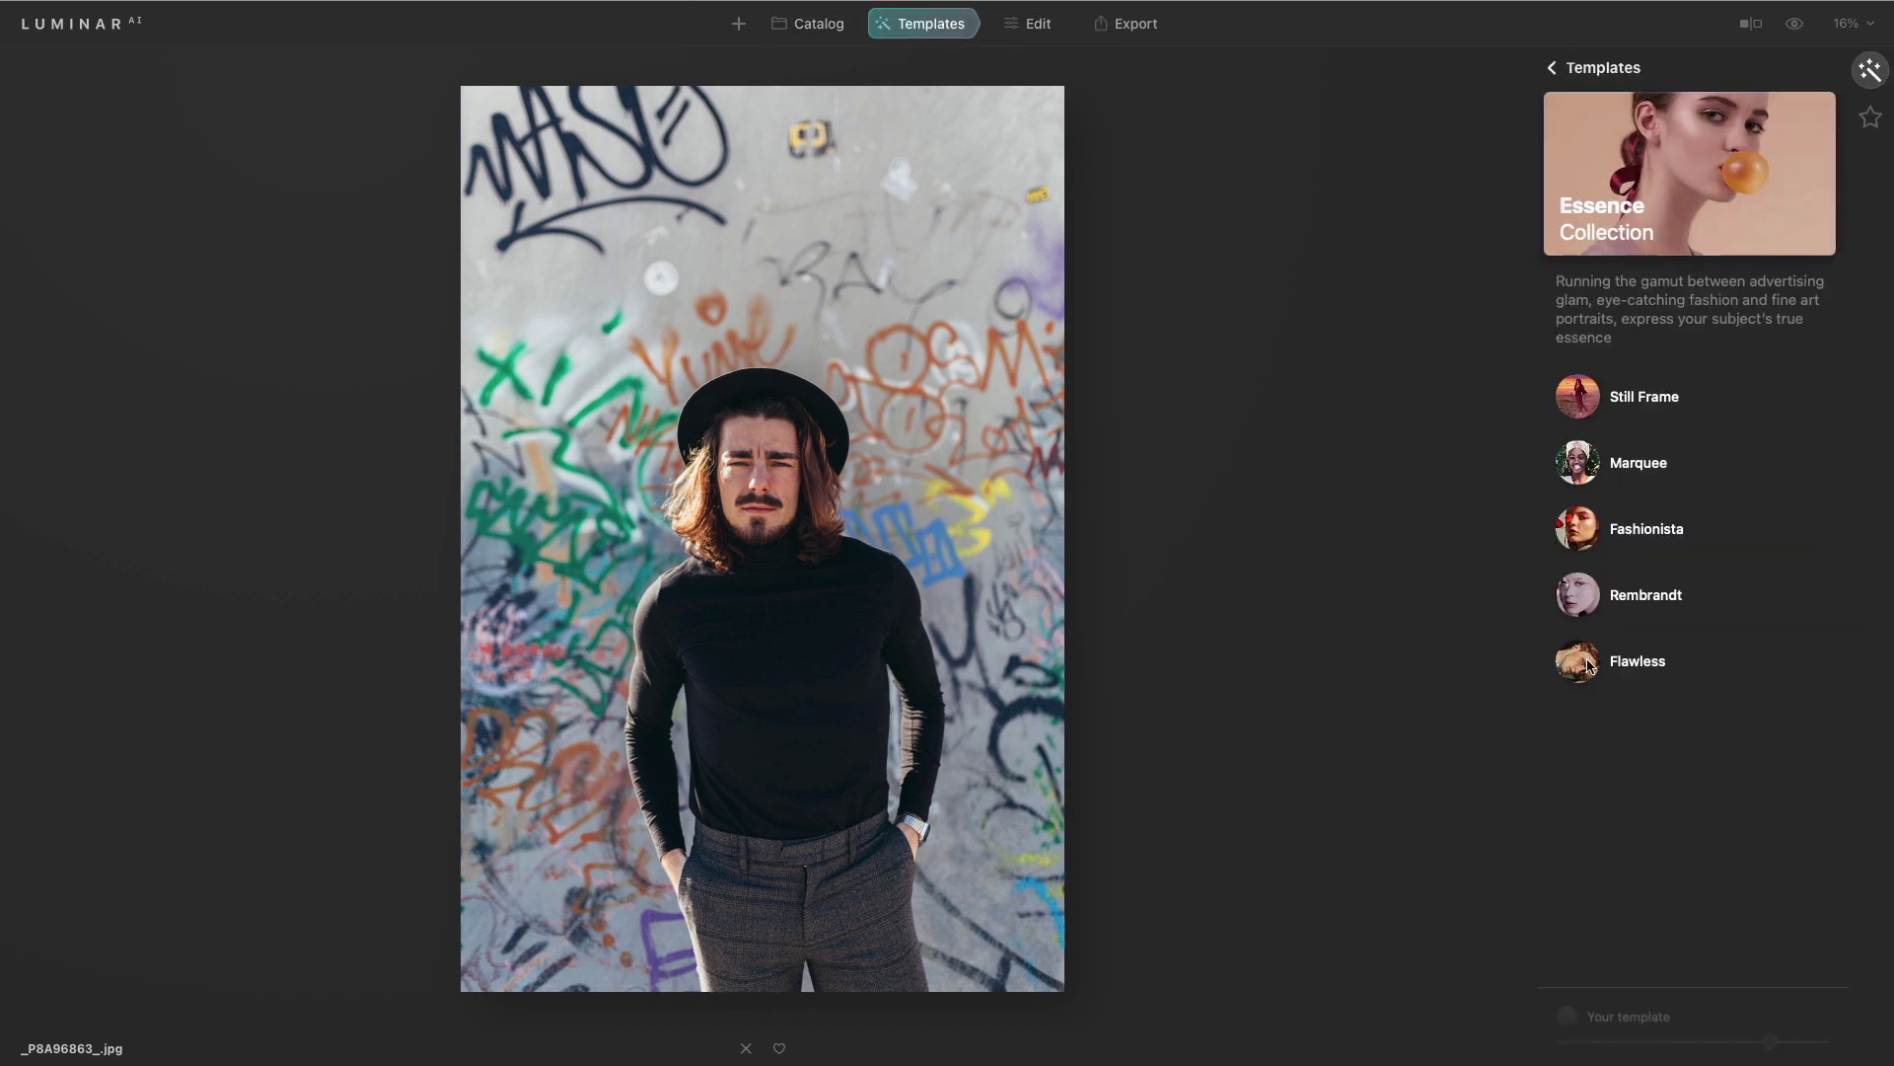
mouse_move(1589, 668)
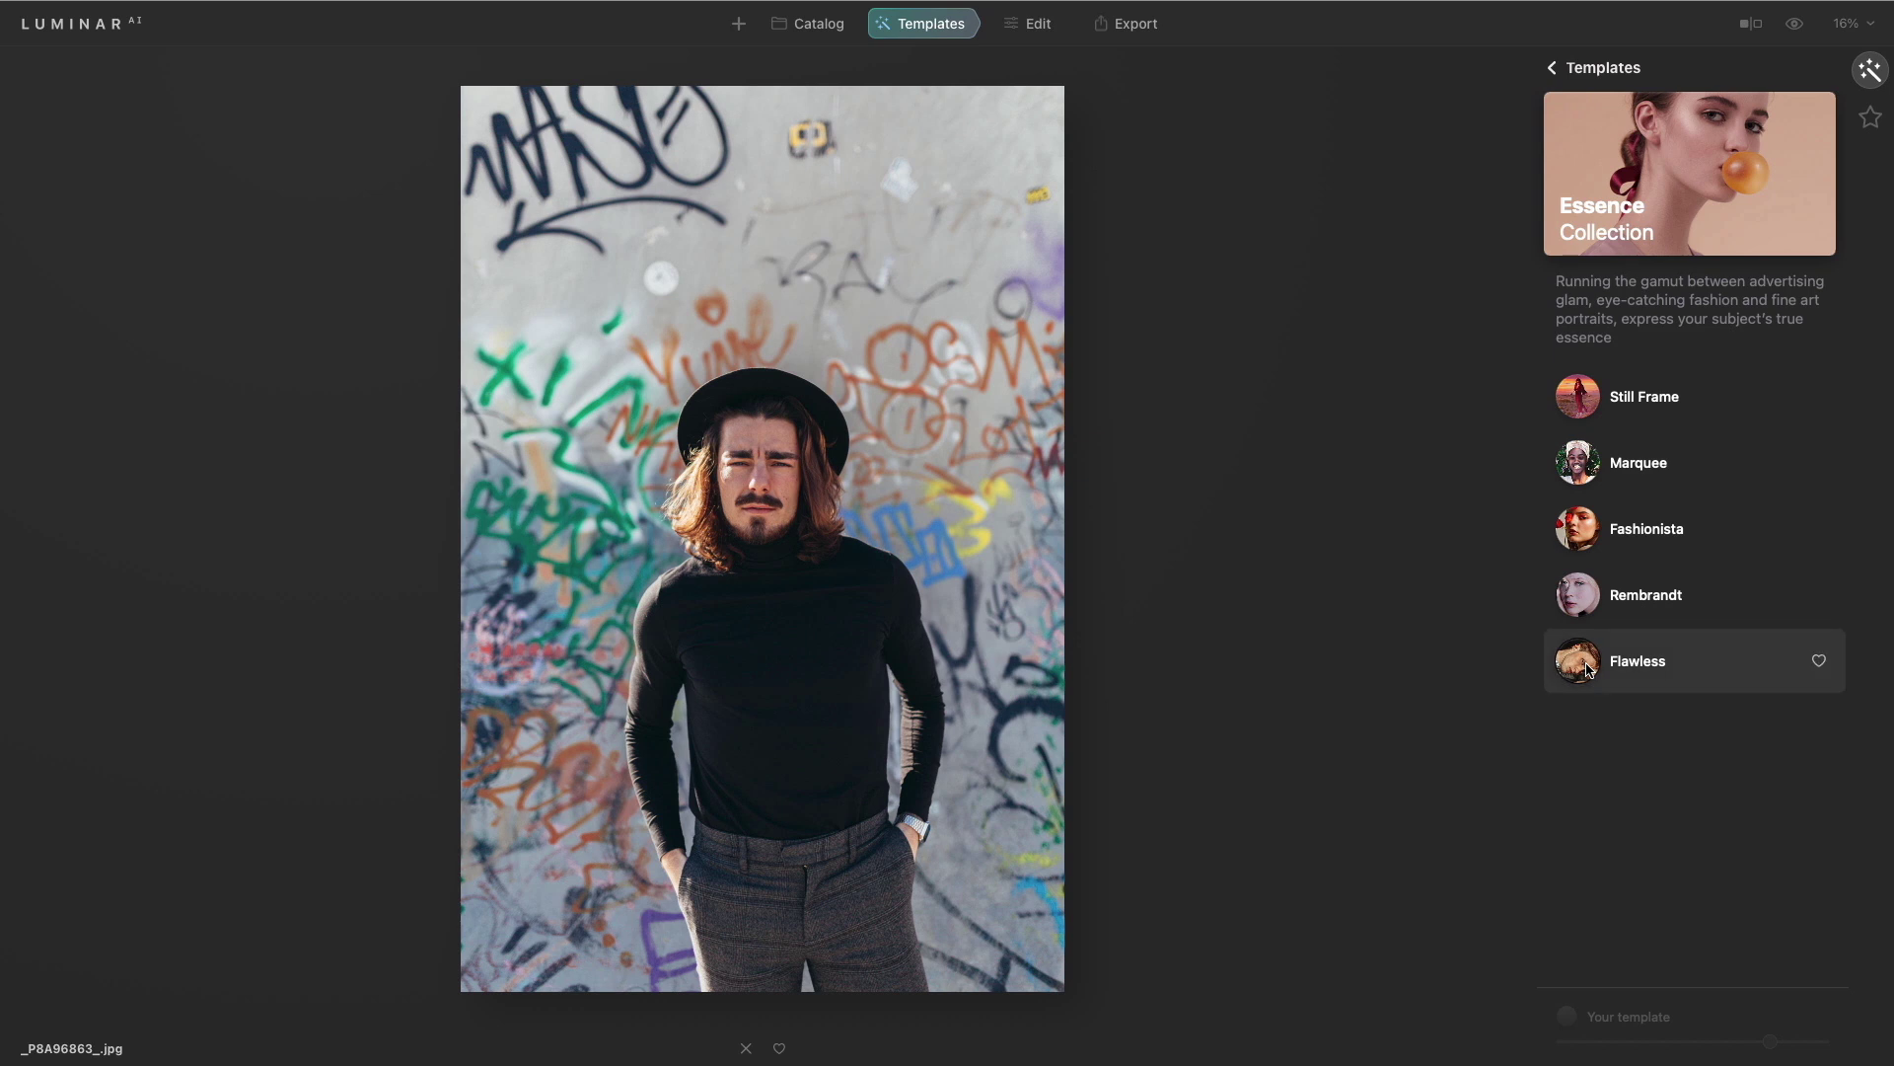
click(1581, 672)
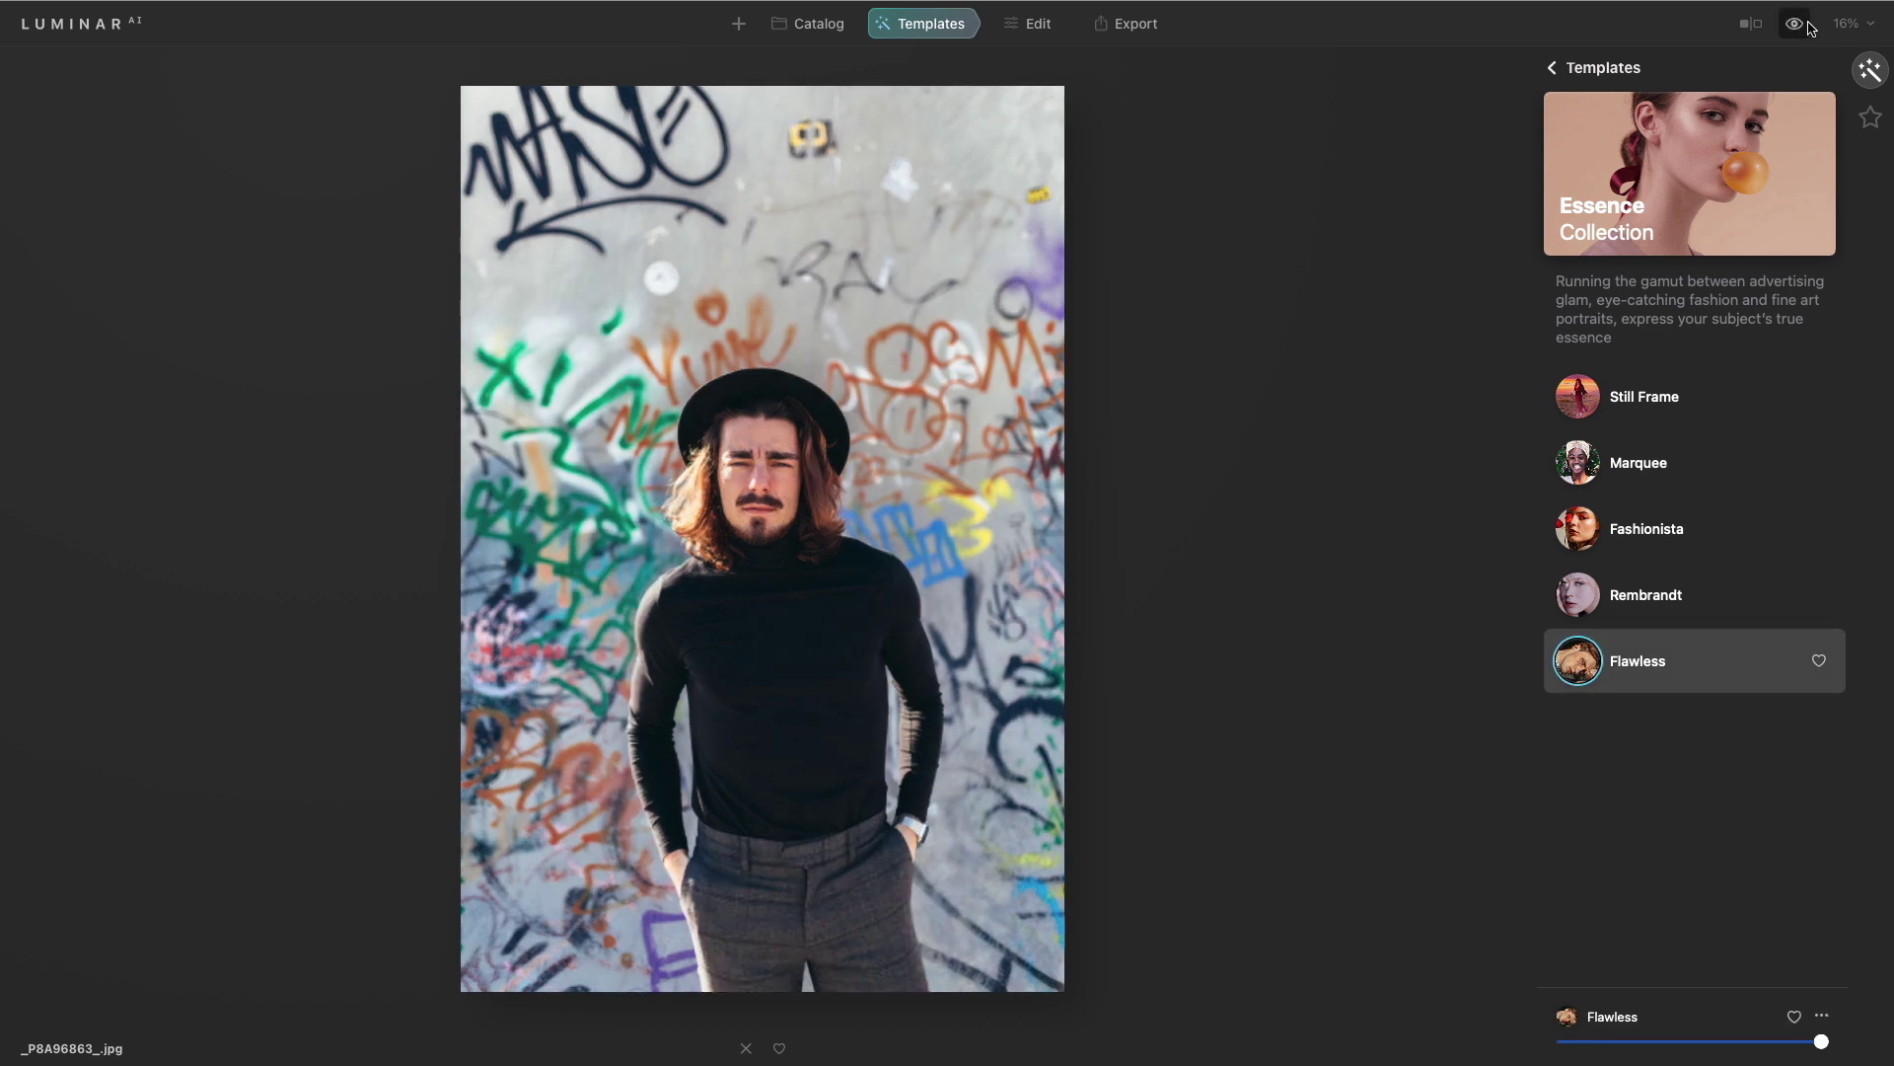
drag(1798, 28, 1798, 27)
click(1036, 25)
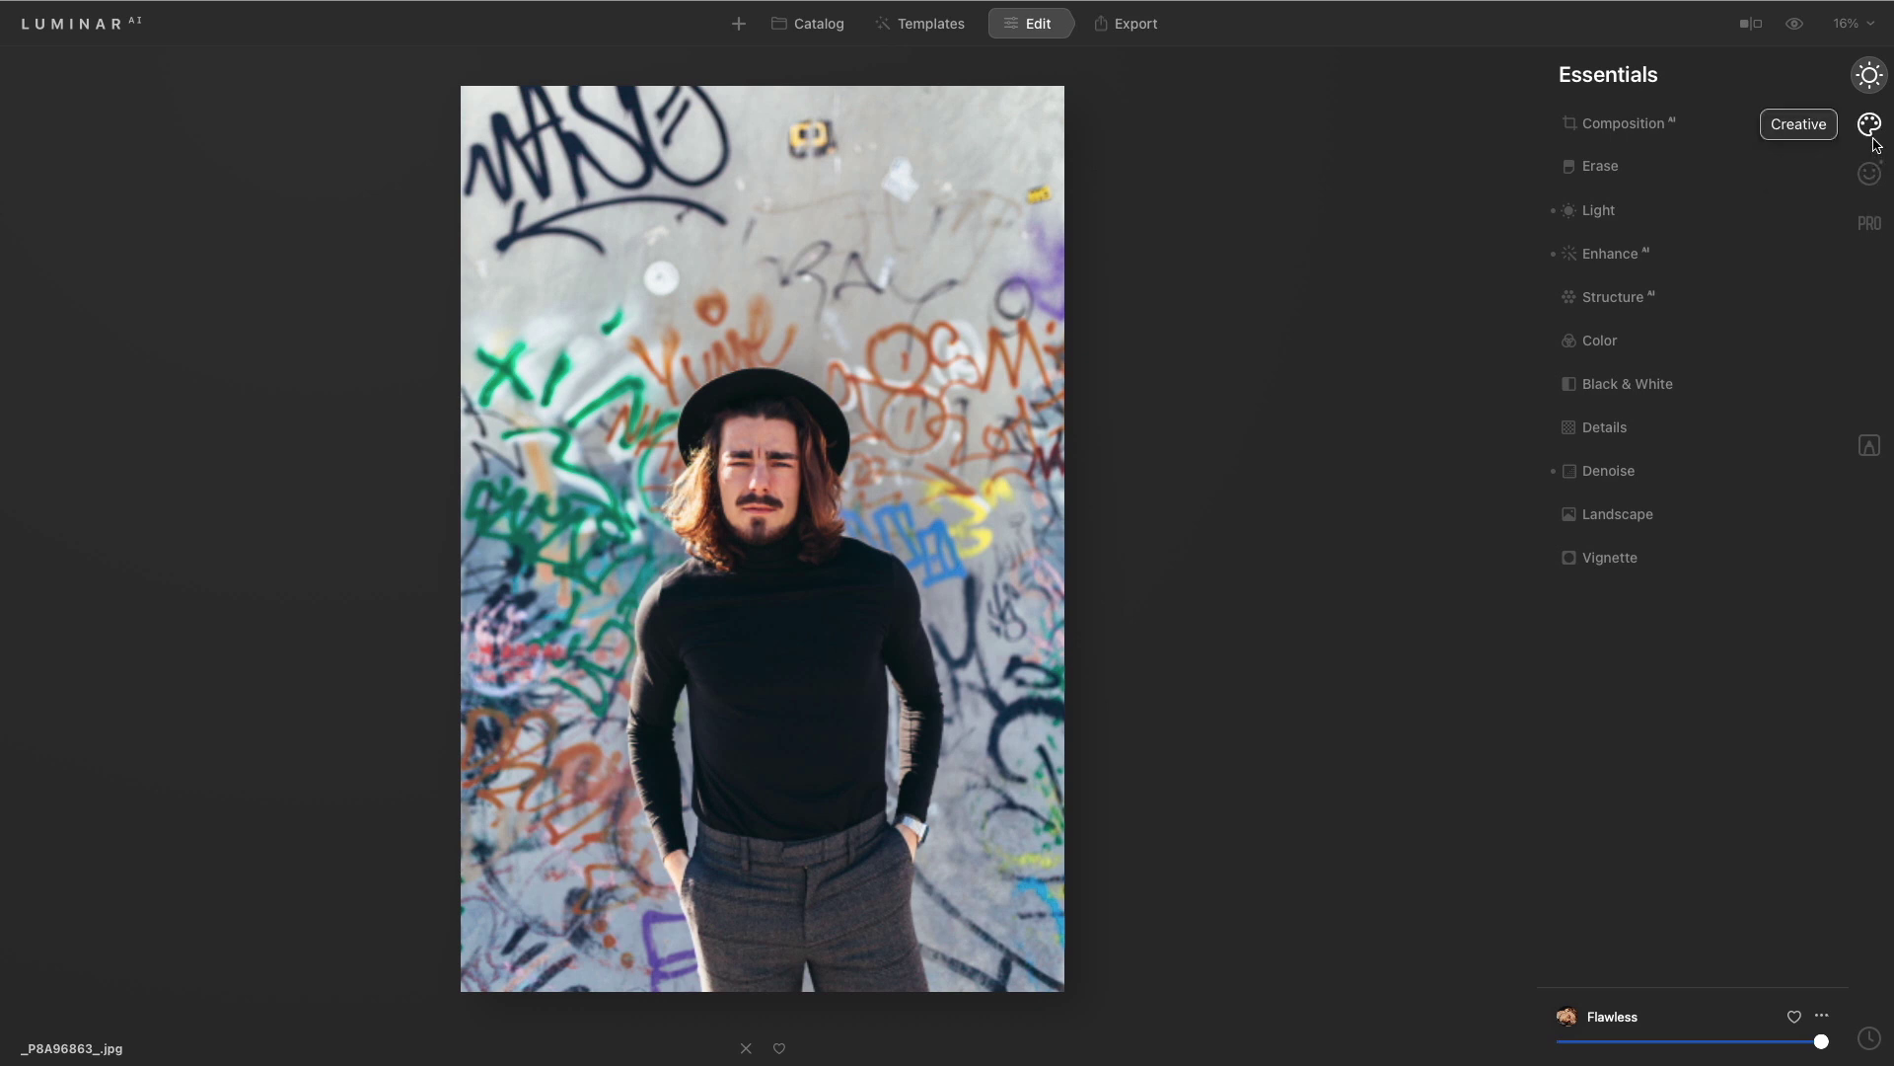
Set the man's Body Shape to 15 and Slim Face to 14
click(1872, 175)
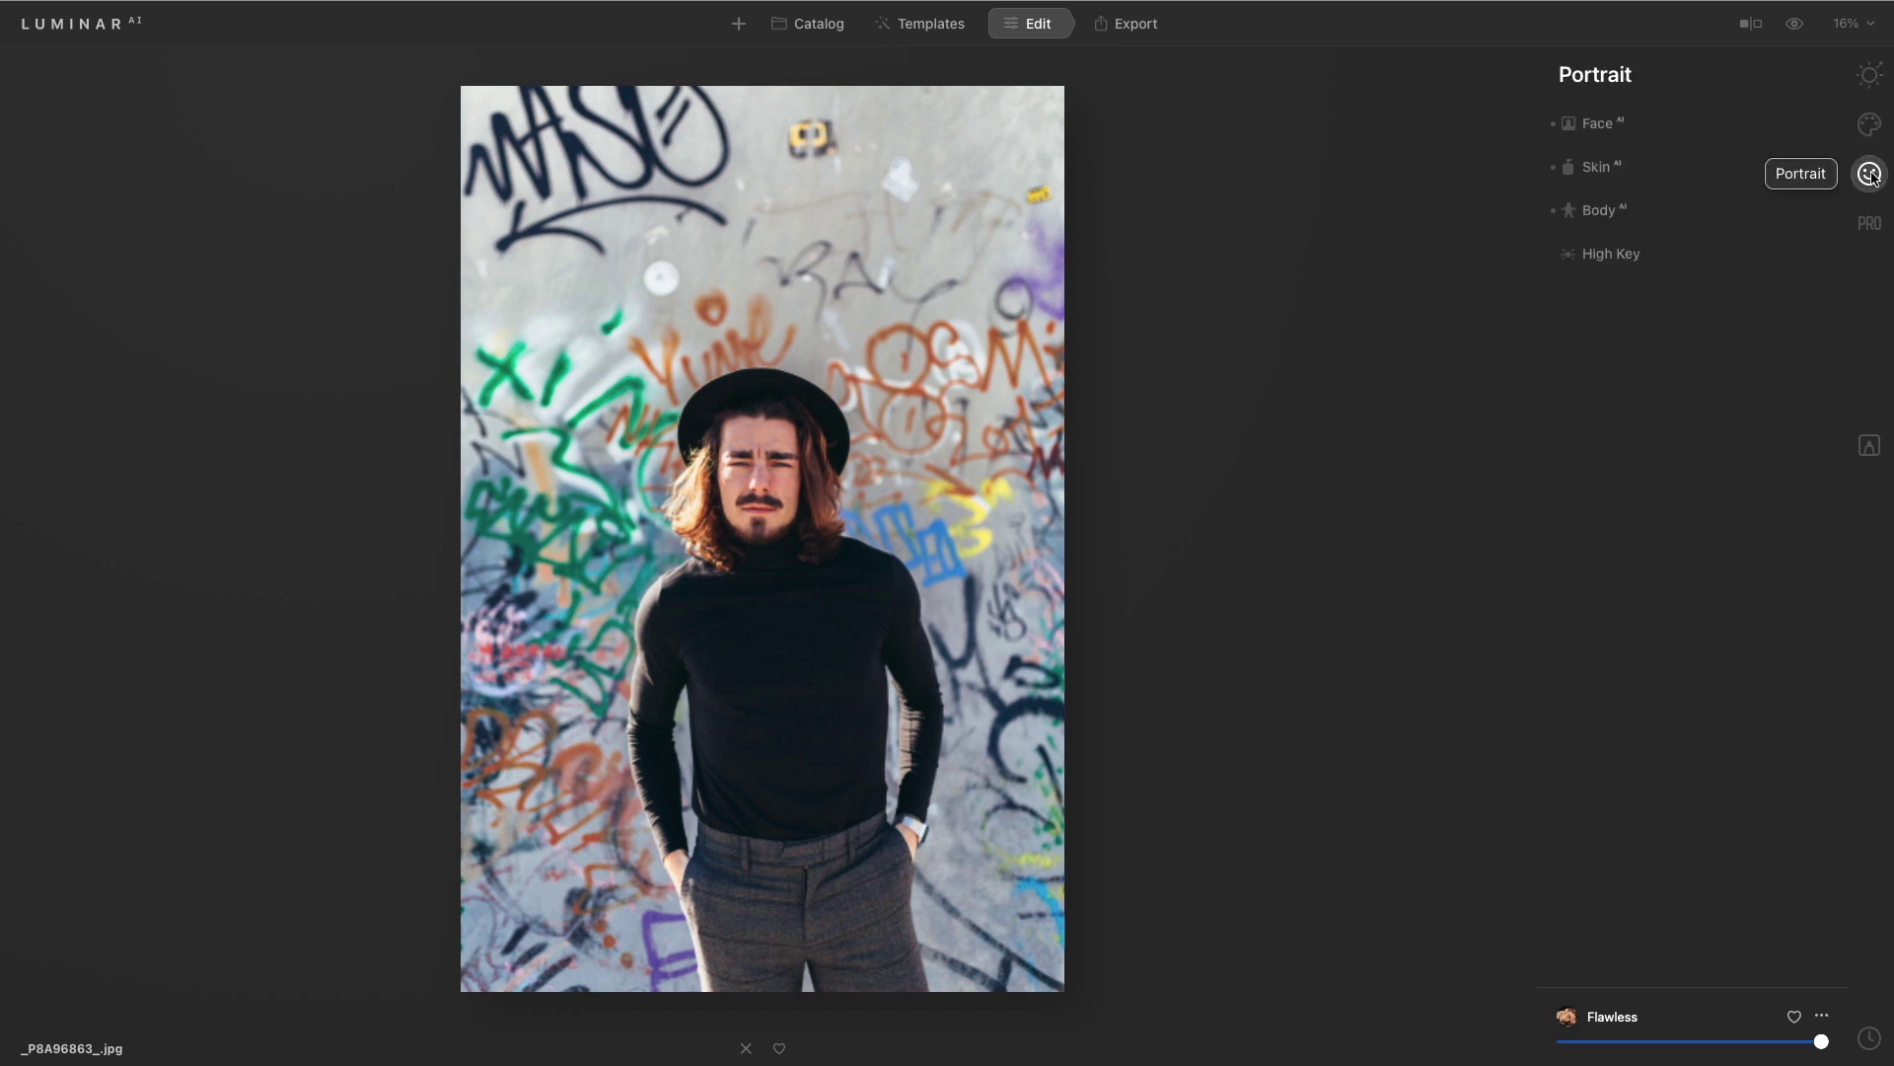
click(1674, 211)
mouse_move(1704, 274)
mouse_down()
mouse_move(1658, 277)
mouse_move(1710, 283)
mouse_up()
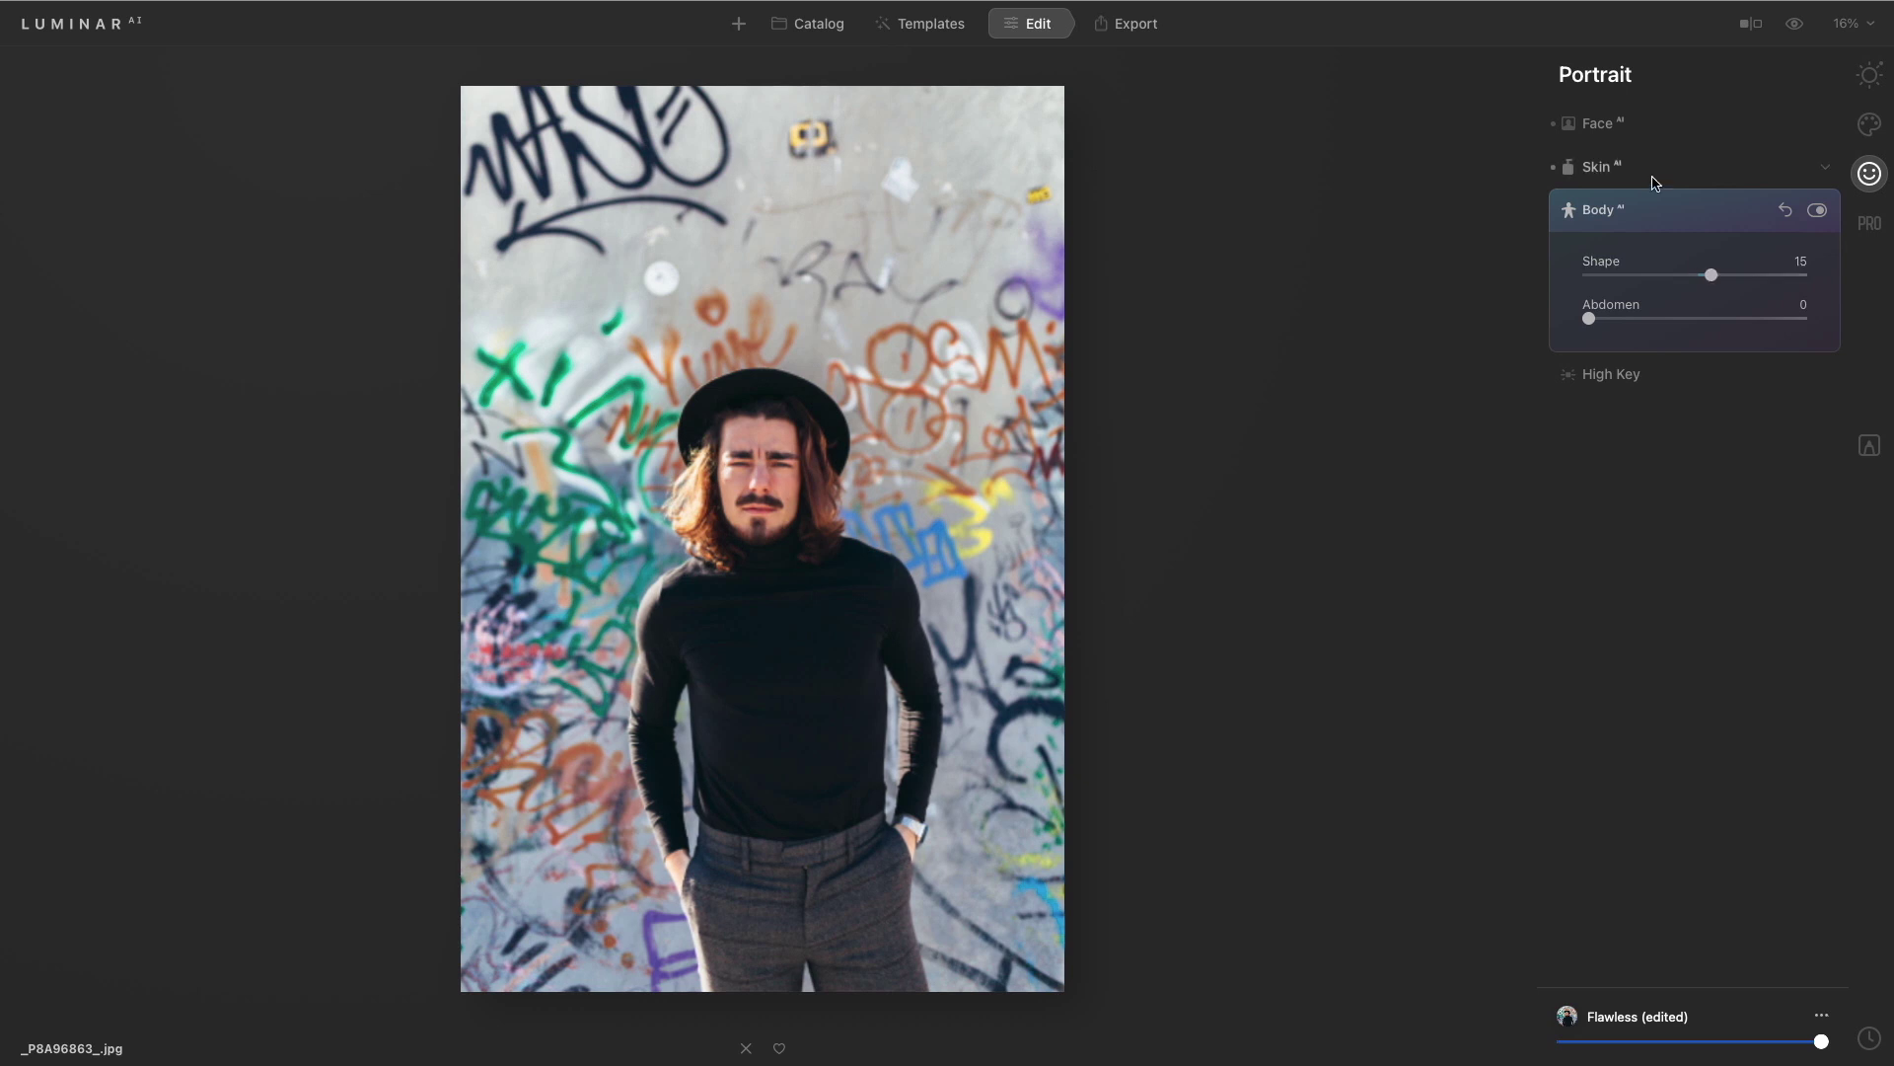
click(1643, 123)
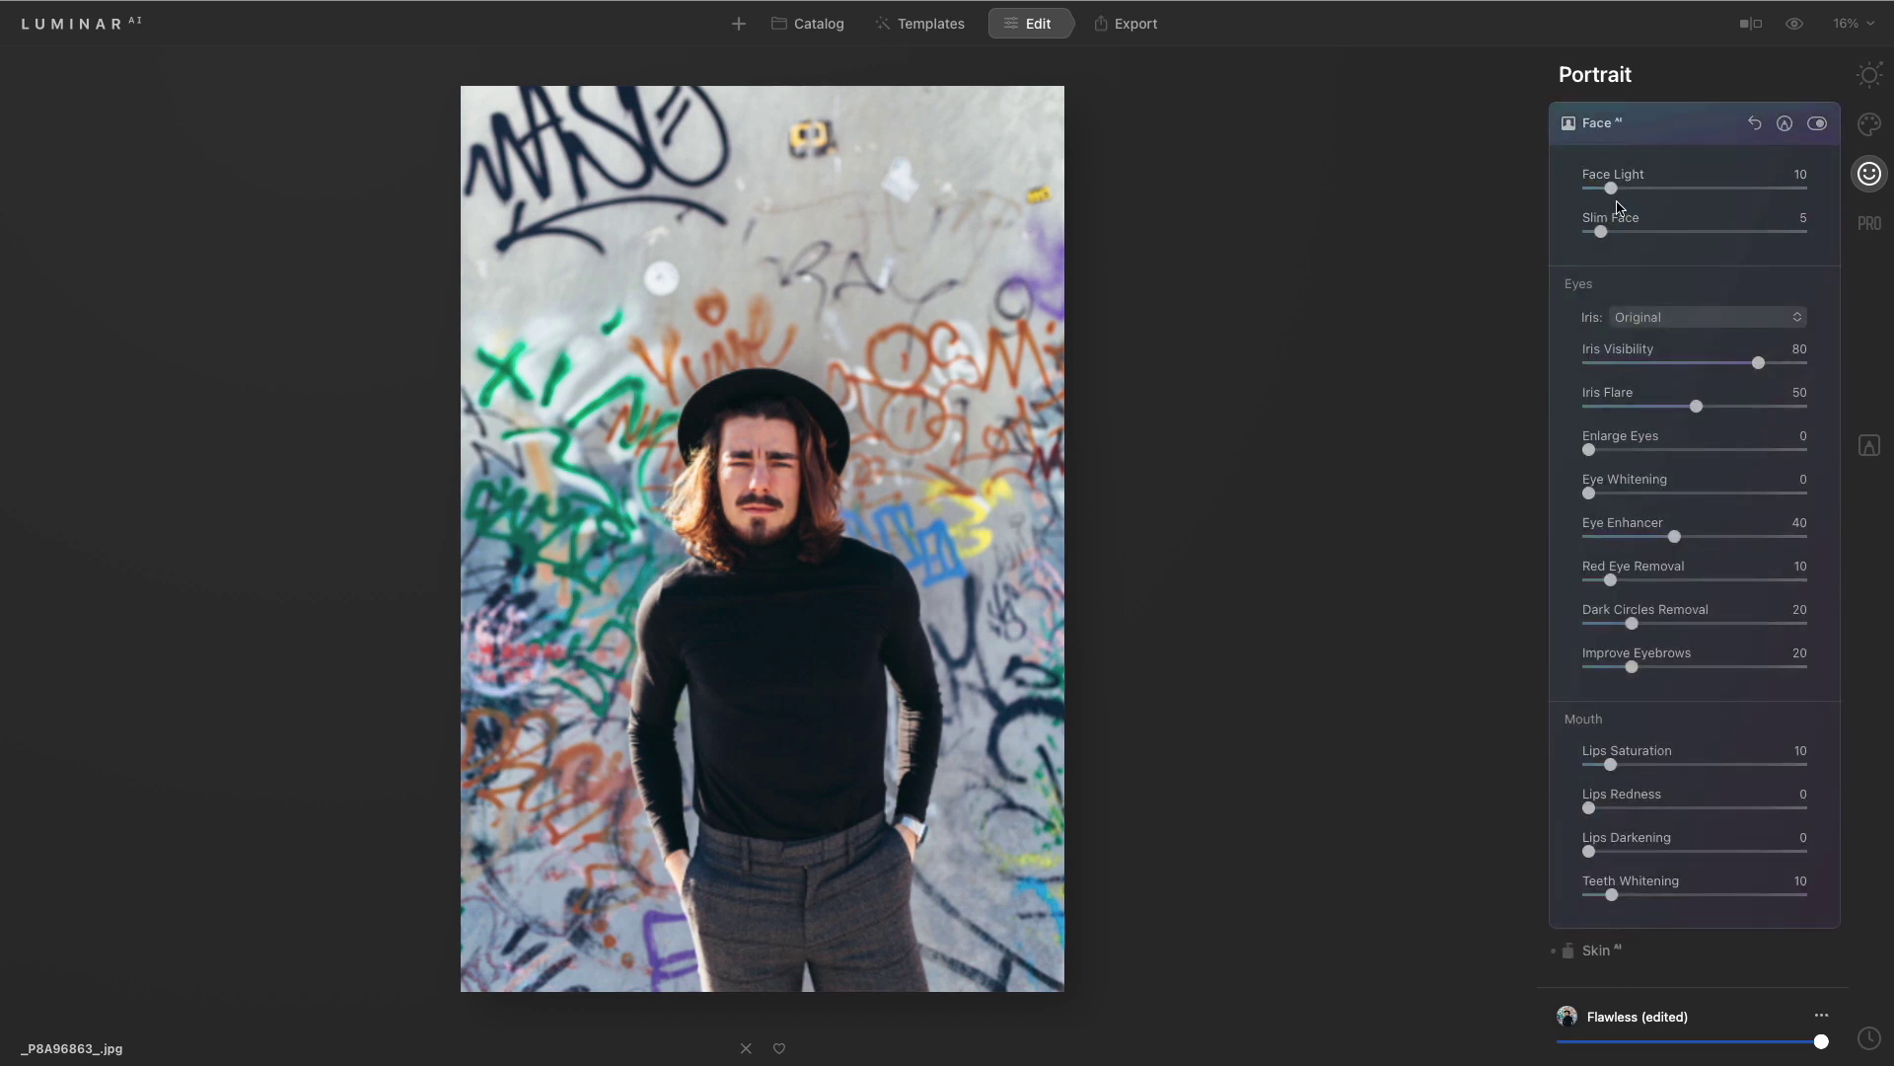
drag(1613, 233, 1631, 233)
click(1661, 130)
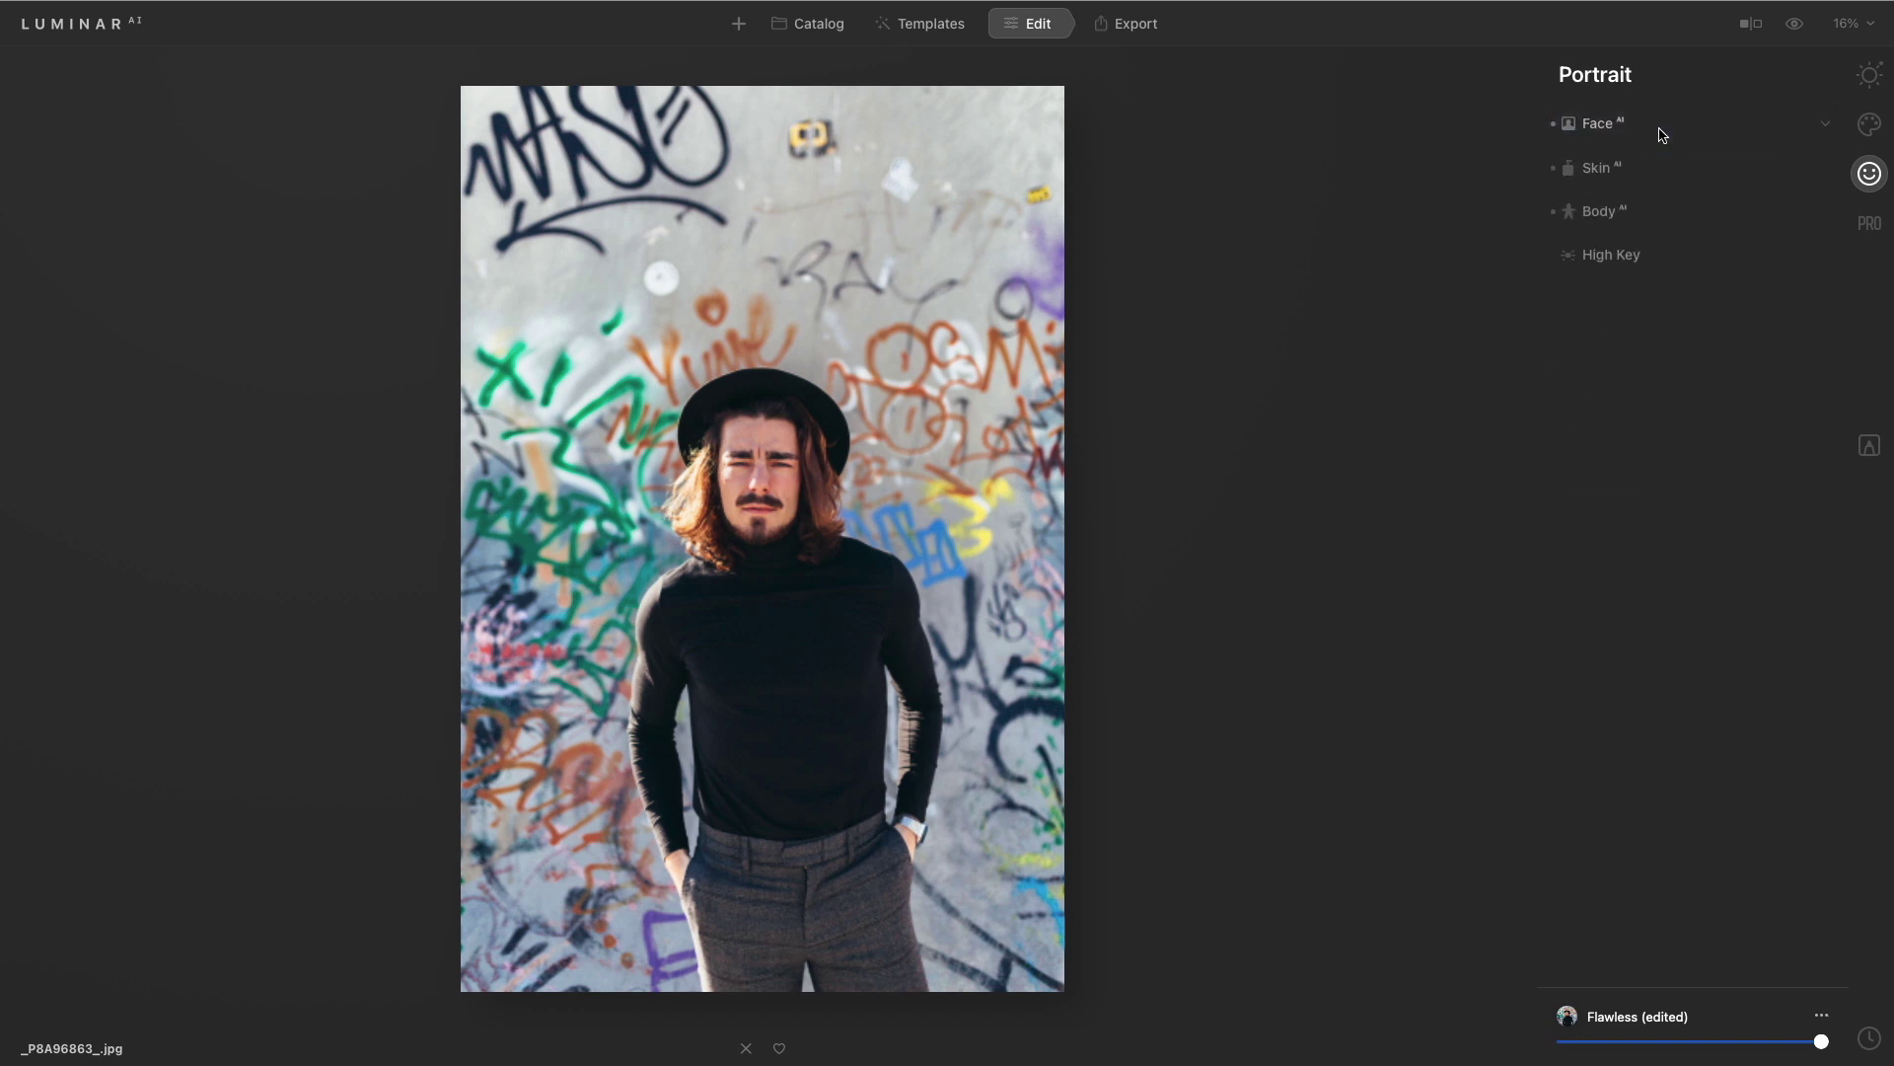